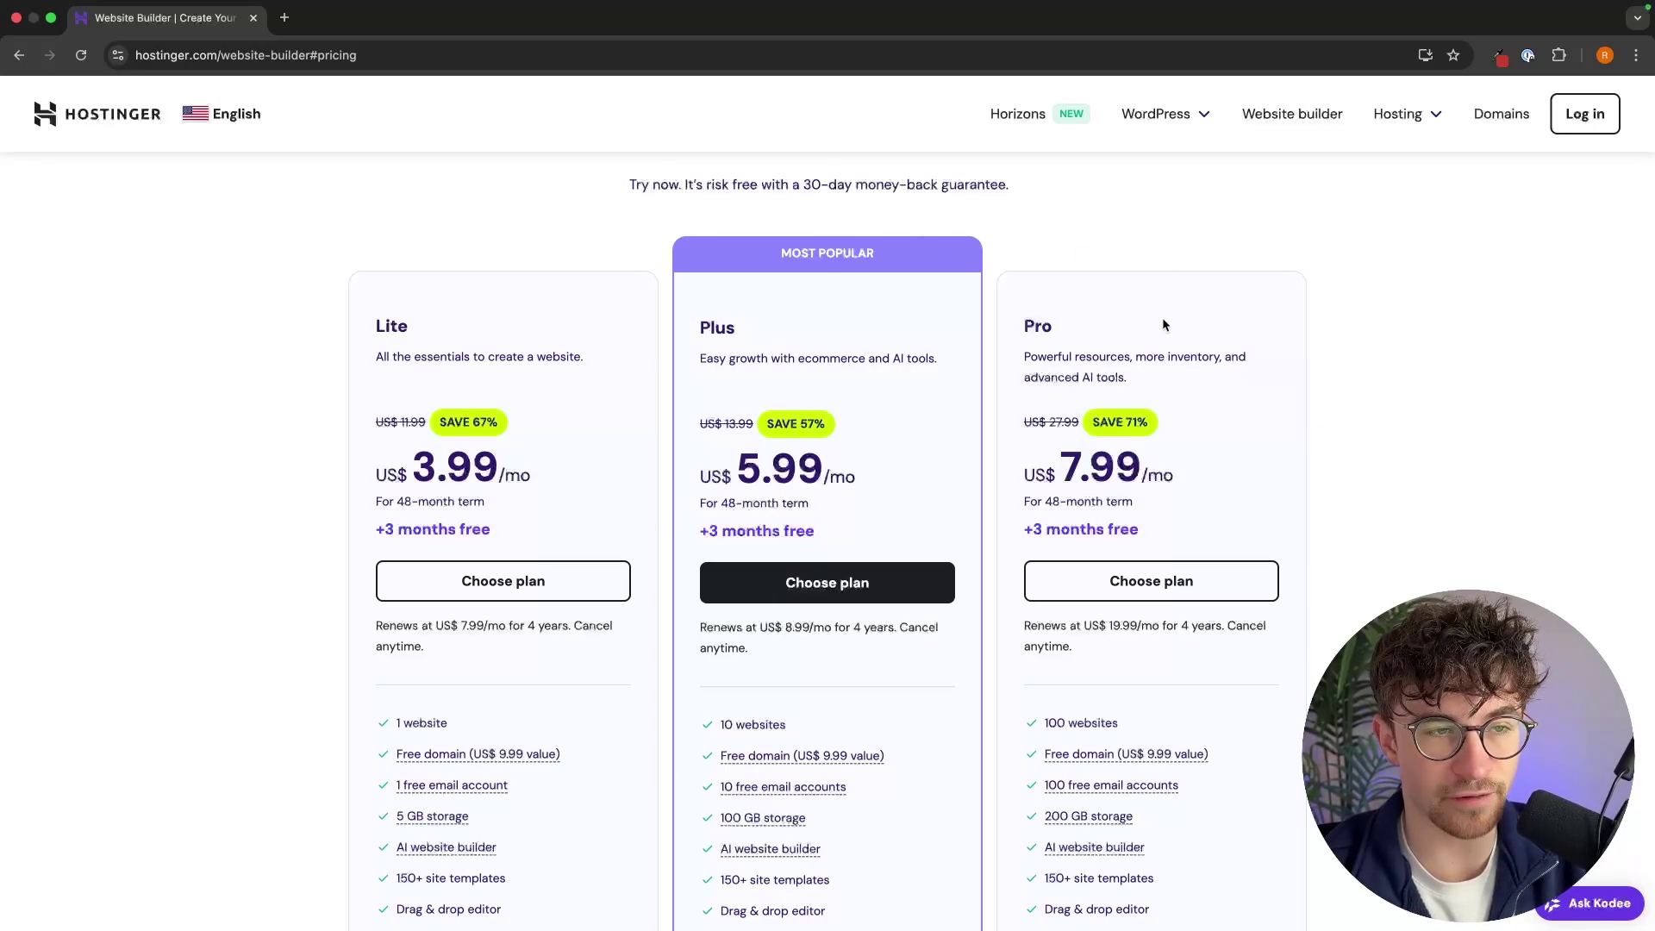
- Compare the names, prices and feature lists of the Lite, Plus and Pro website builder plans
scroll(1163, 317, "down", 1)
left_click_drag(689, 274, 776, 274)
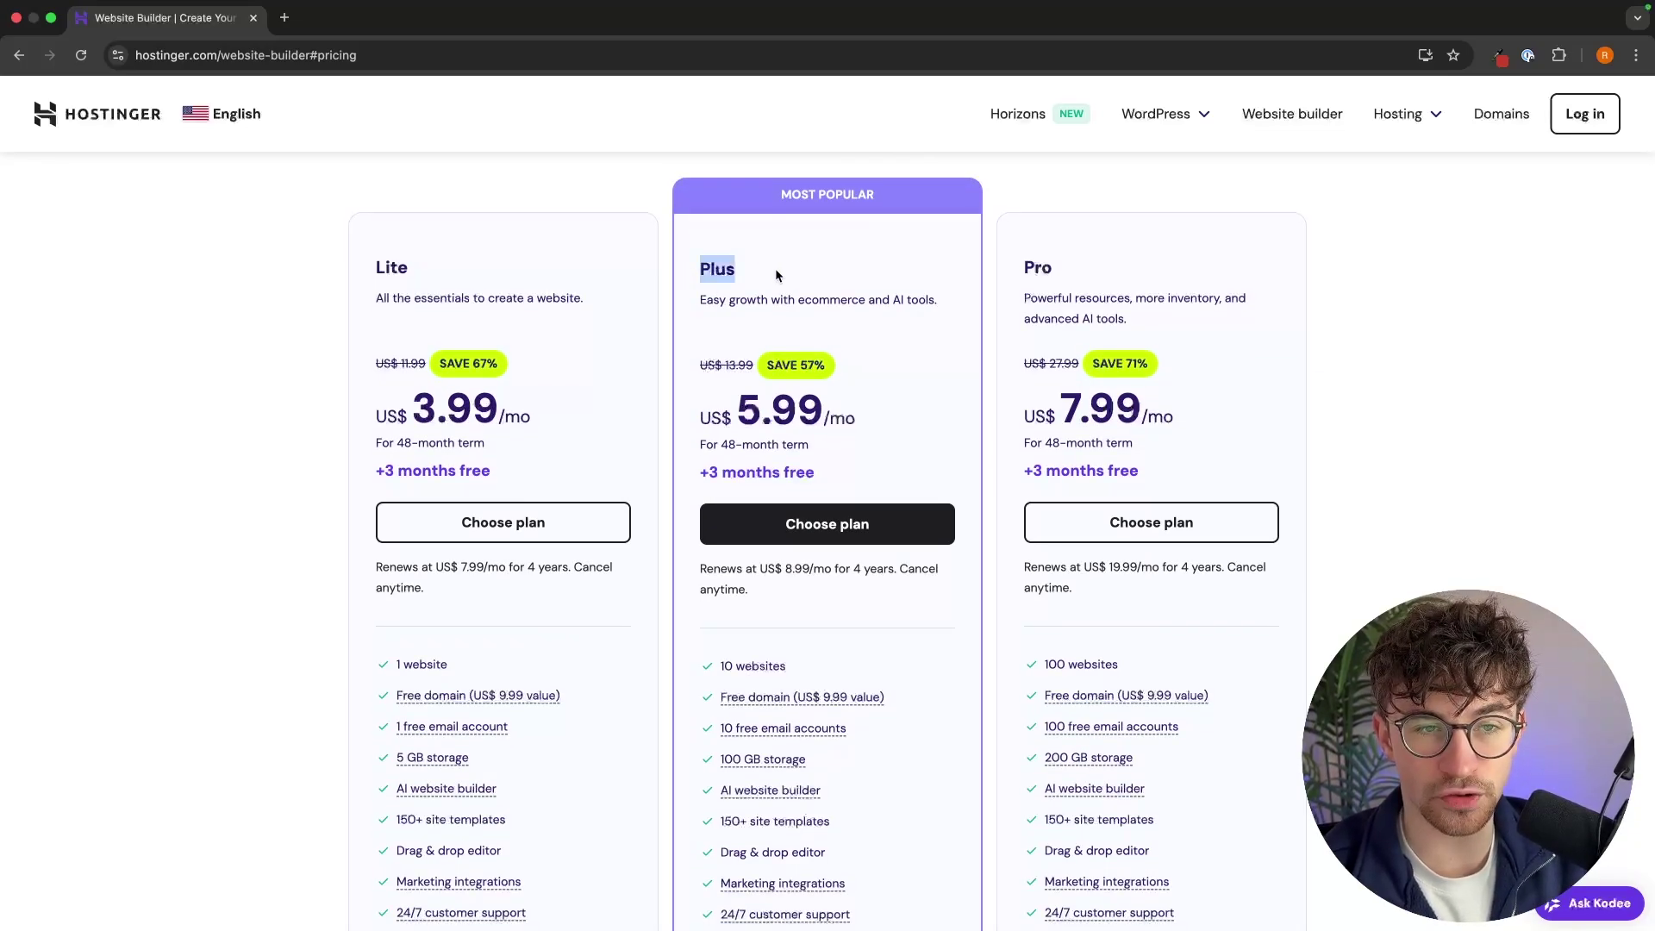
left_click_drag(992, 272, 1103, 270)
left_click(427, 258)
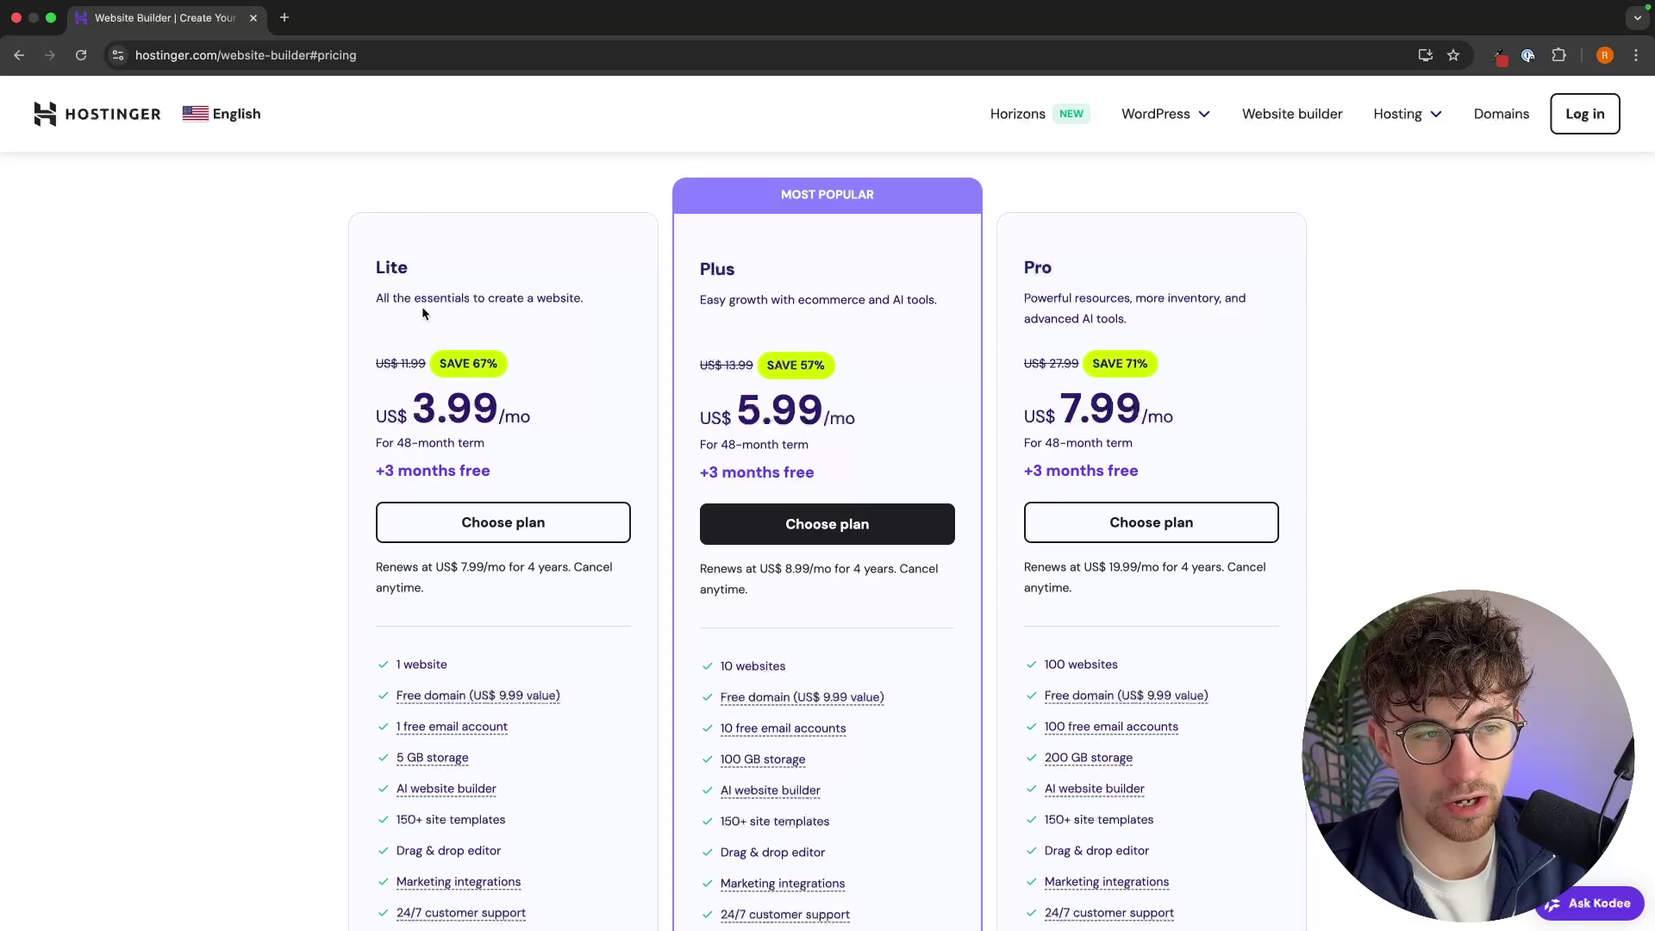
scroll(431, 362, "down", 5)
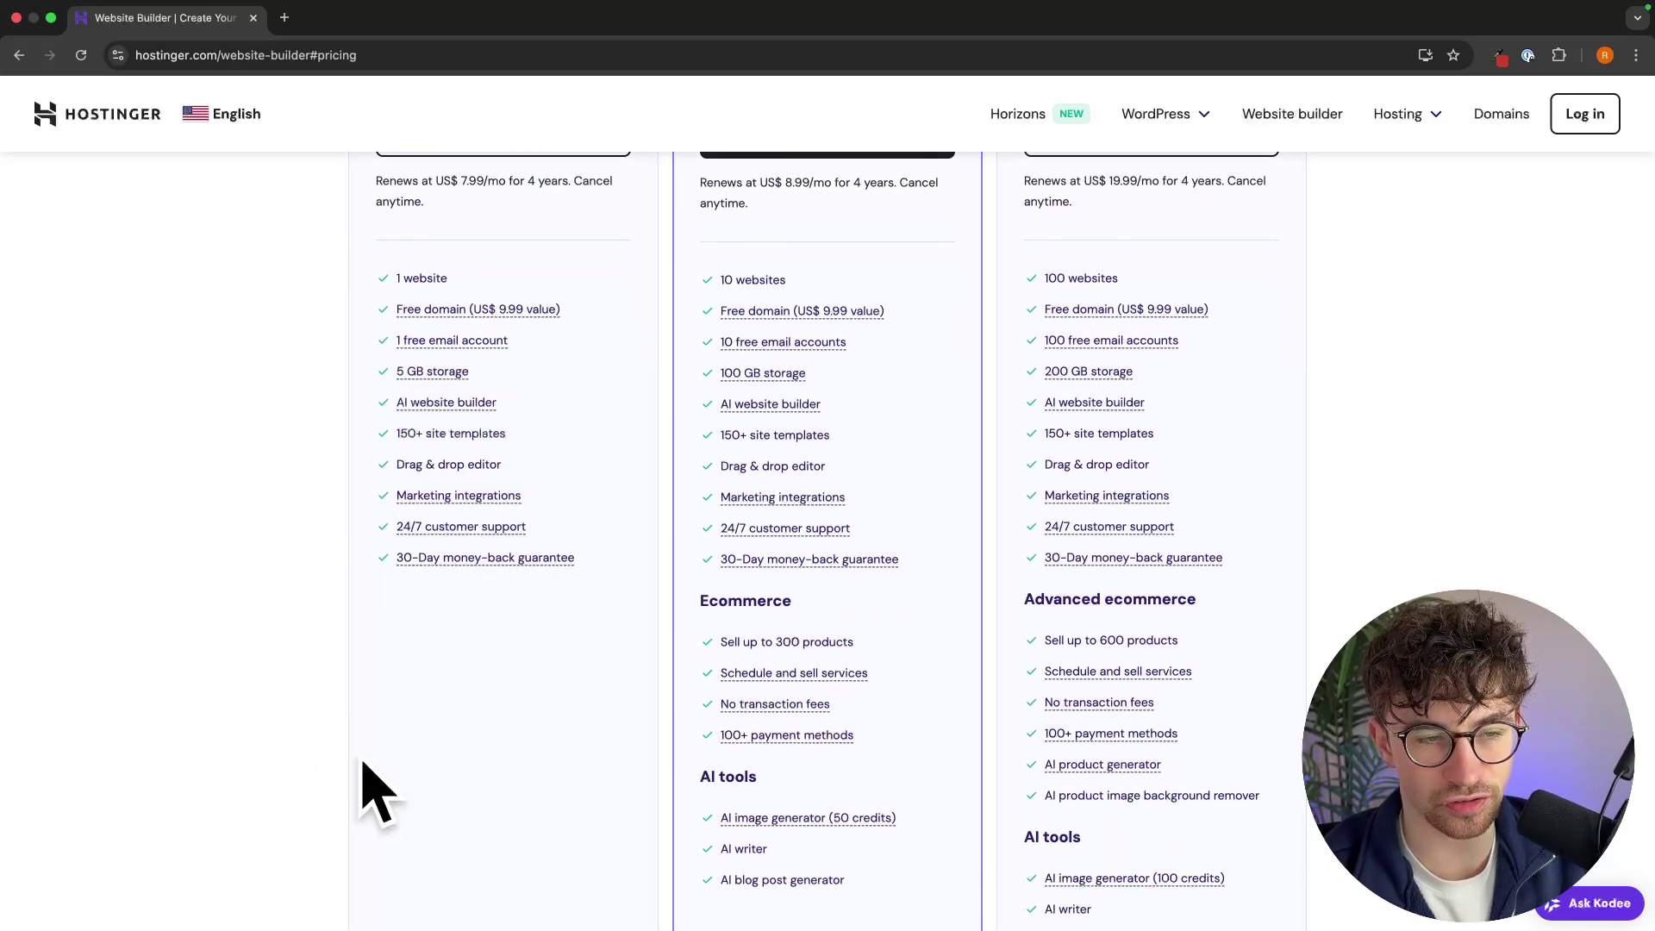
scroll(517, 666, "down", 1)
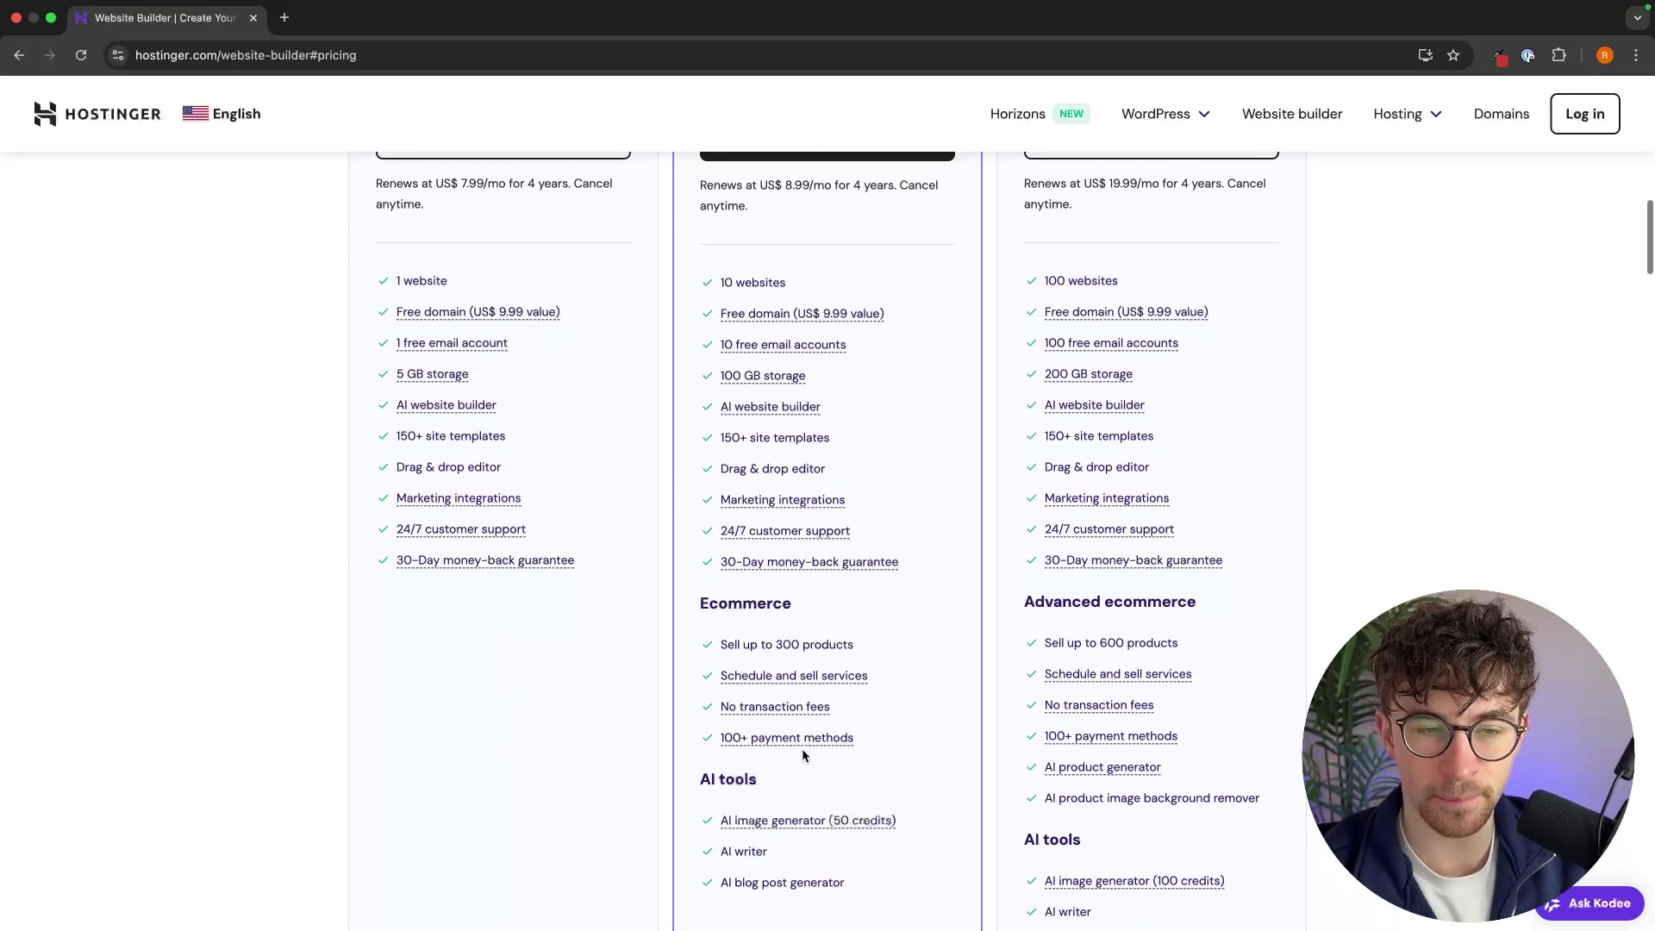
scroll(862, 655, "down", 2)
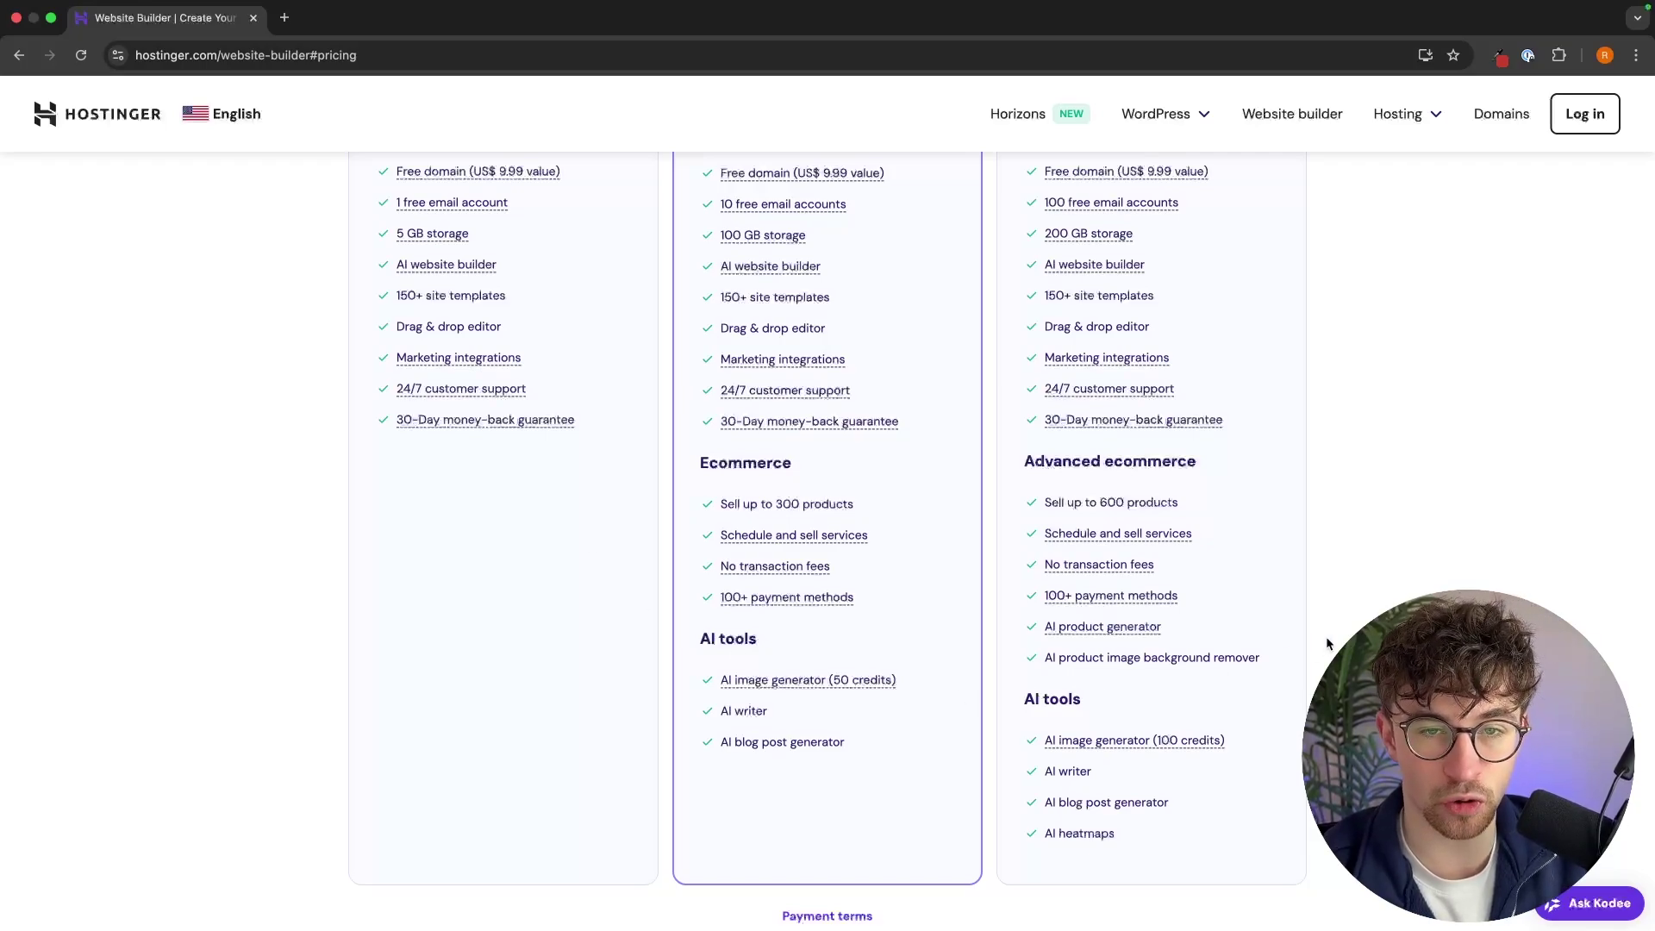
scroll(1328, 643, "up", 4)
scroll(1328, 643, "down", 2)
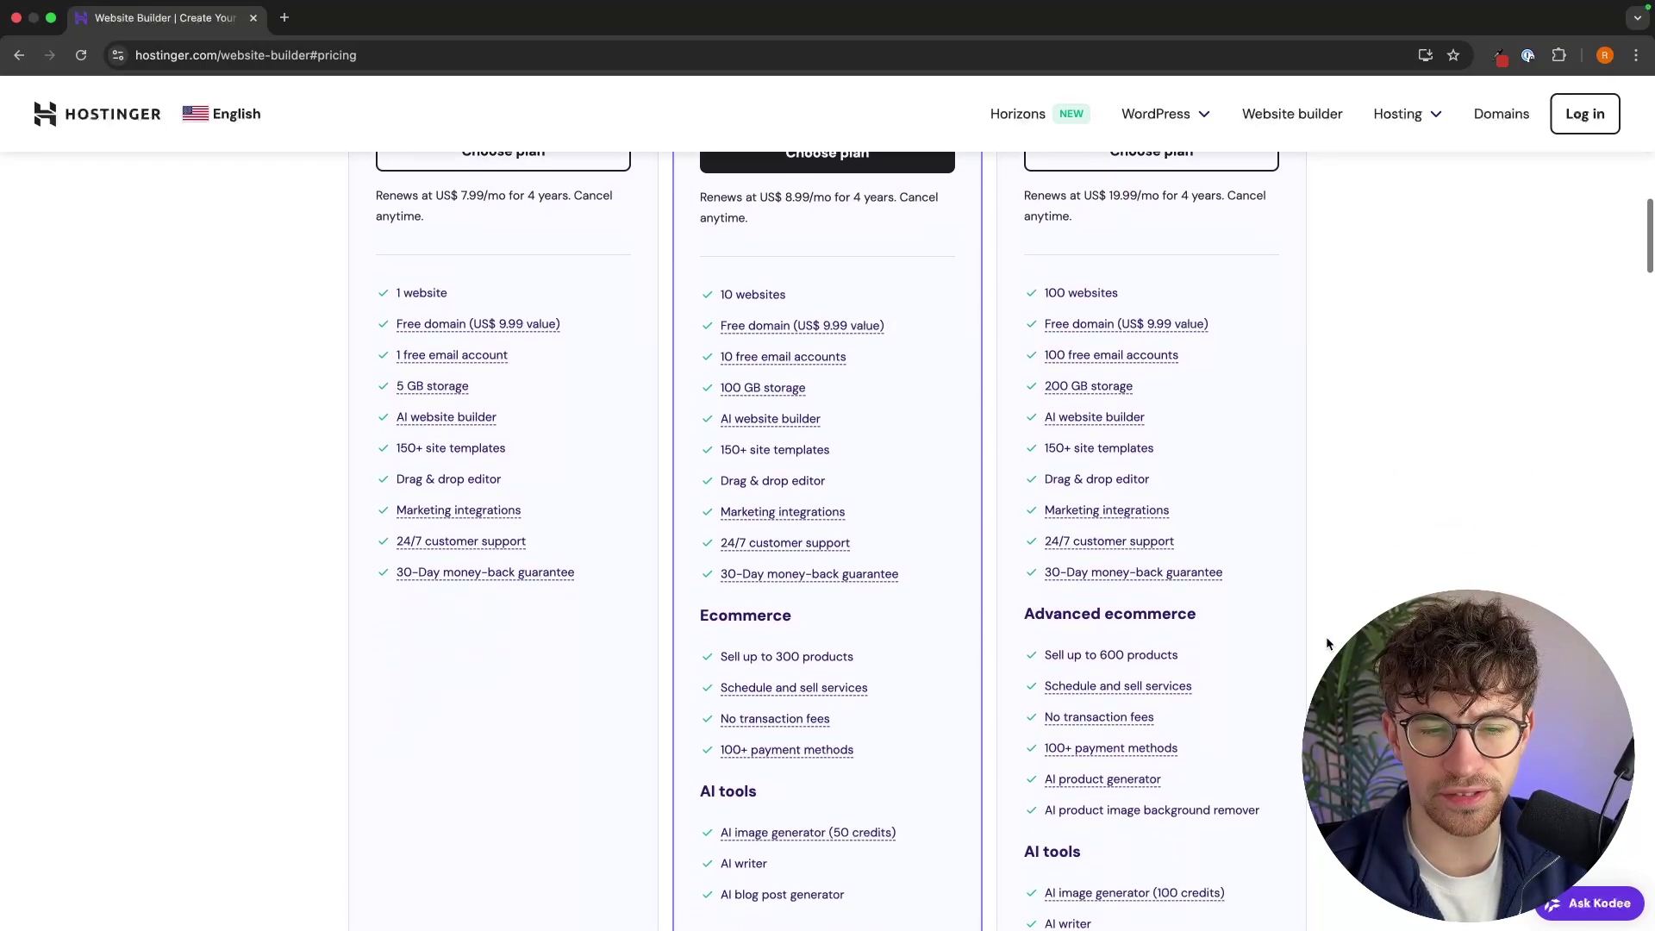
scroll(1328, 643, "down", 3)
scroll(936, 591, "down", 1)
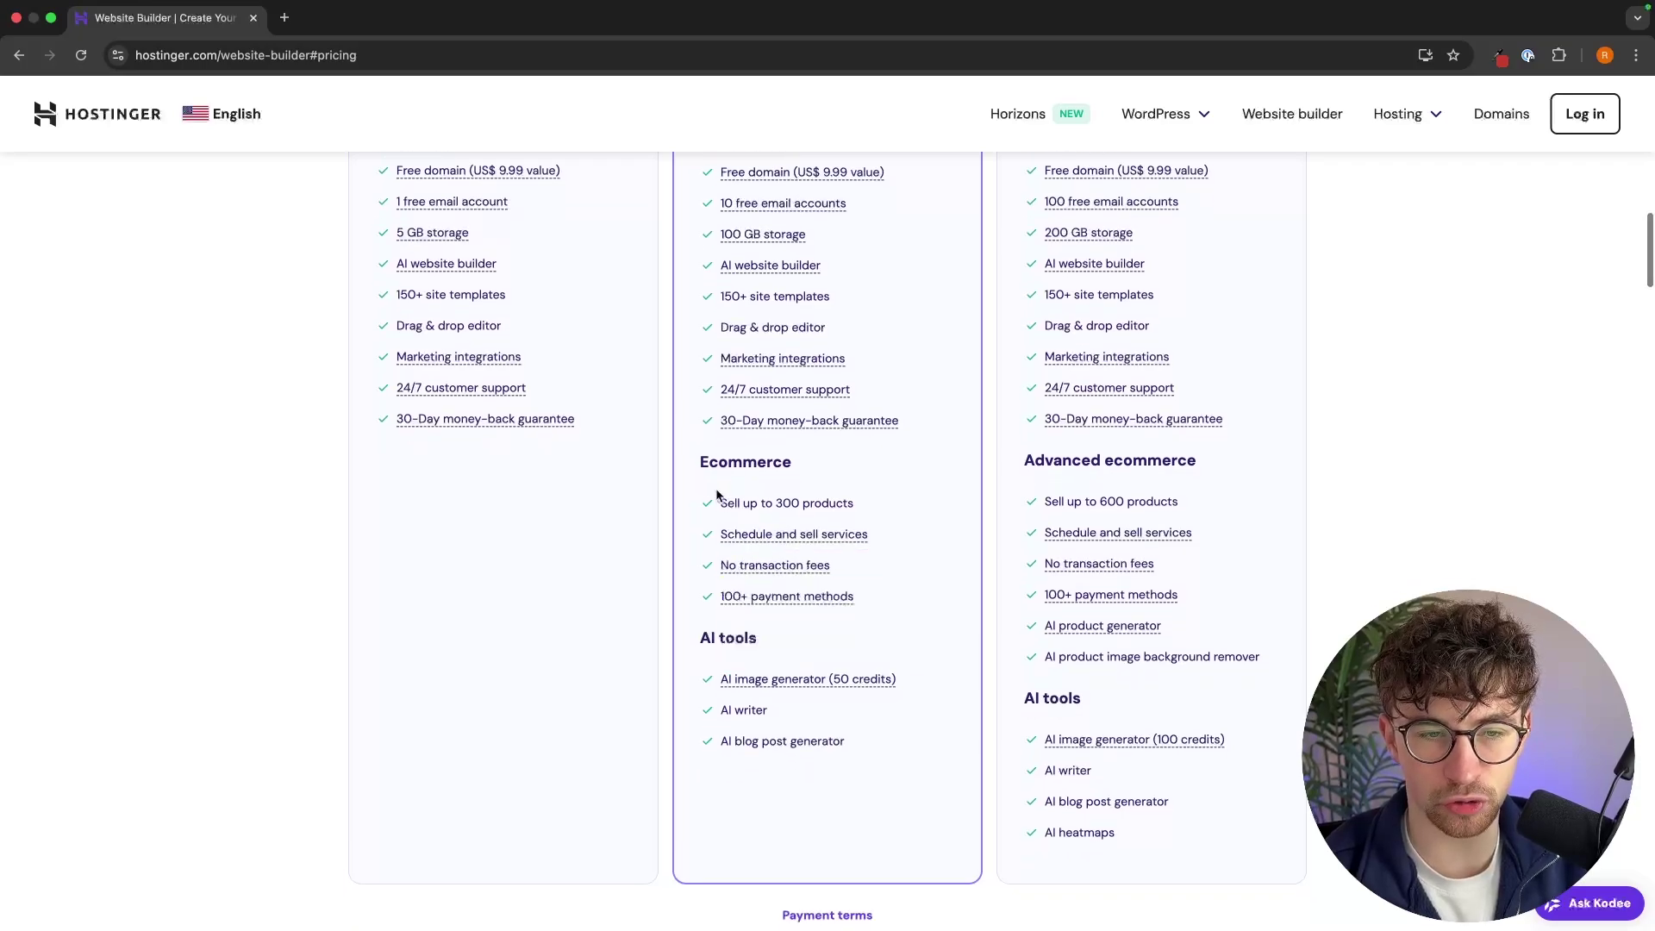
- Examine the ecommerce features of the Plus and Pro plans, including product limits and Pro's AI product tools
left_click_drag(721, 503, 864, 506)
scroll(721, 466, "down", 1)
left_click_drag(721, 466, 872, 464)
left_click(879, 463)
mouse_move(1092, 493)
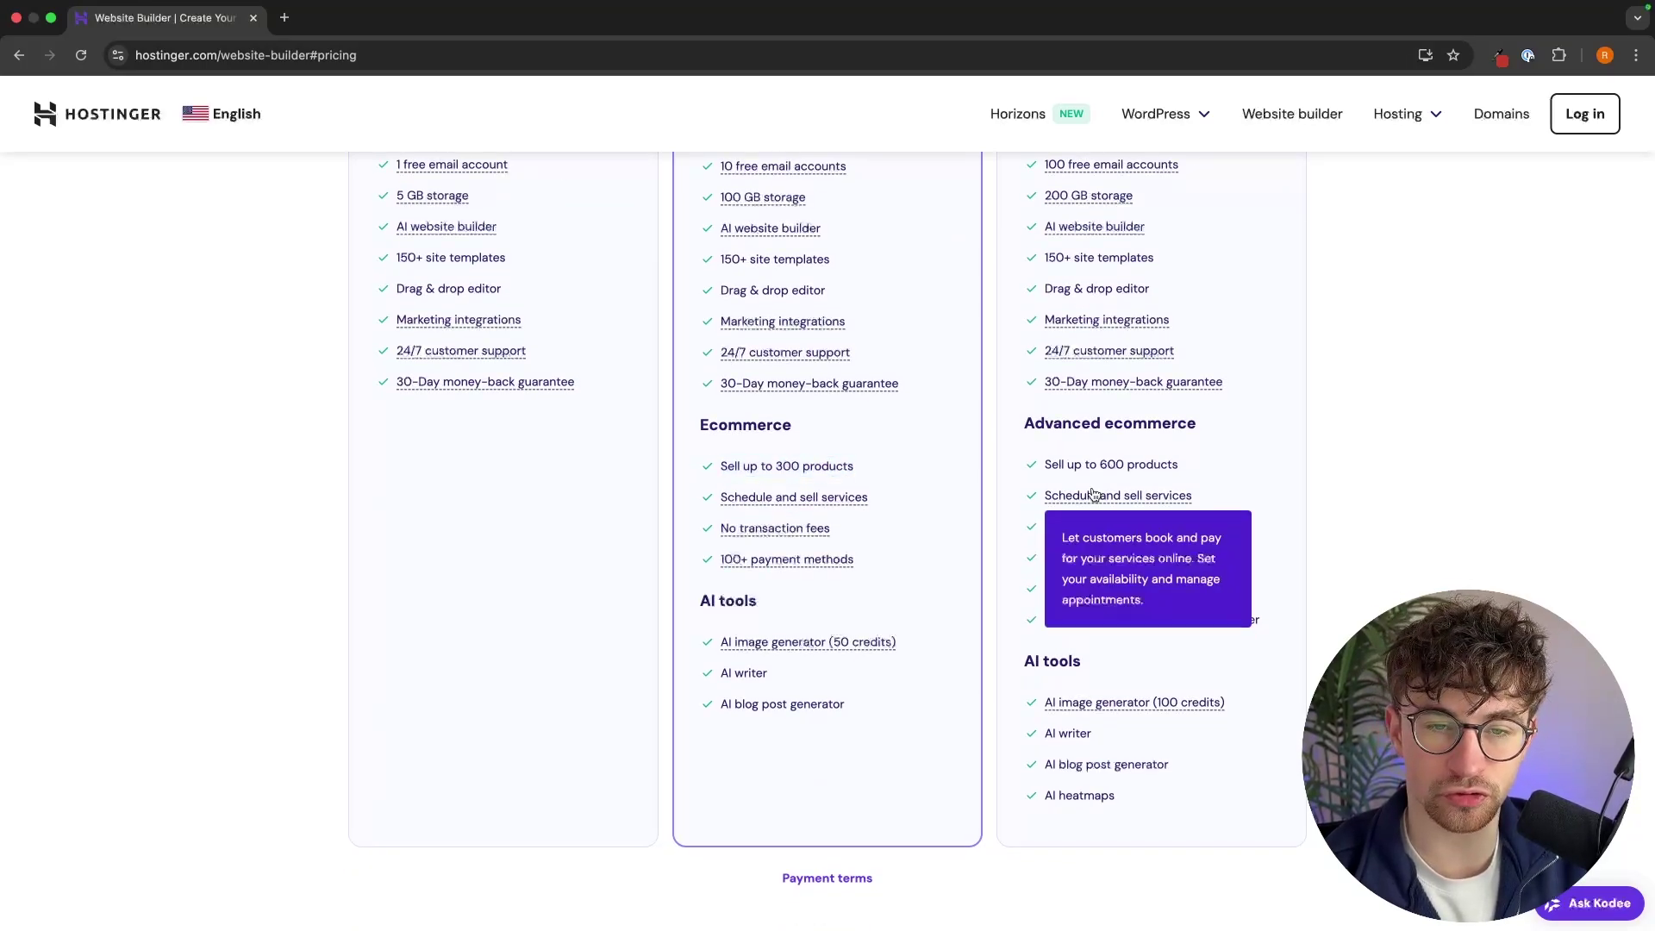
left_click_drag(1037, 462, 1255, 464)
left_click(1226, 464)
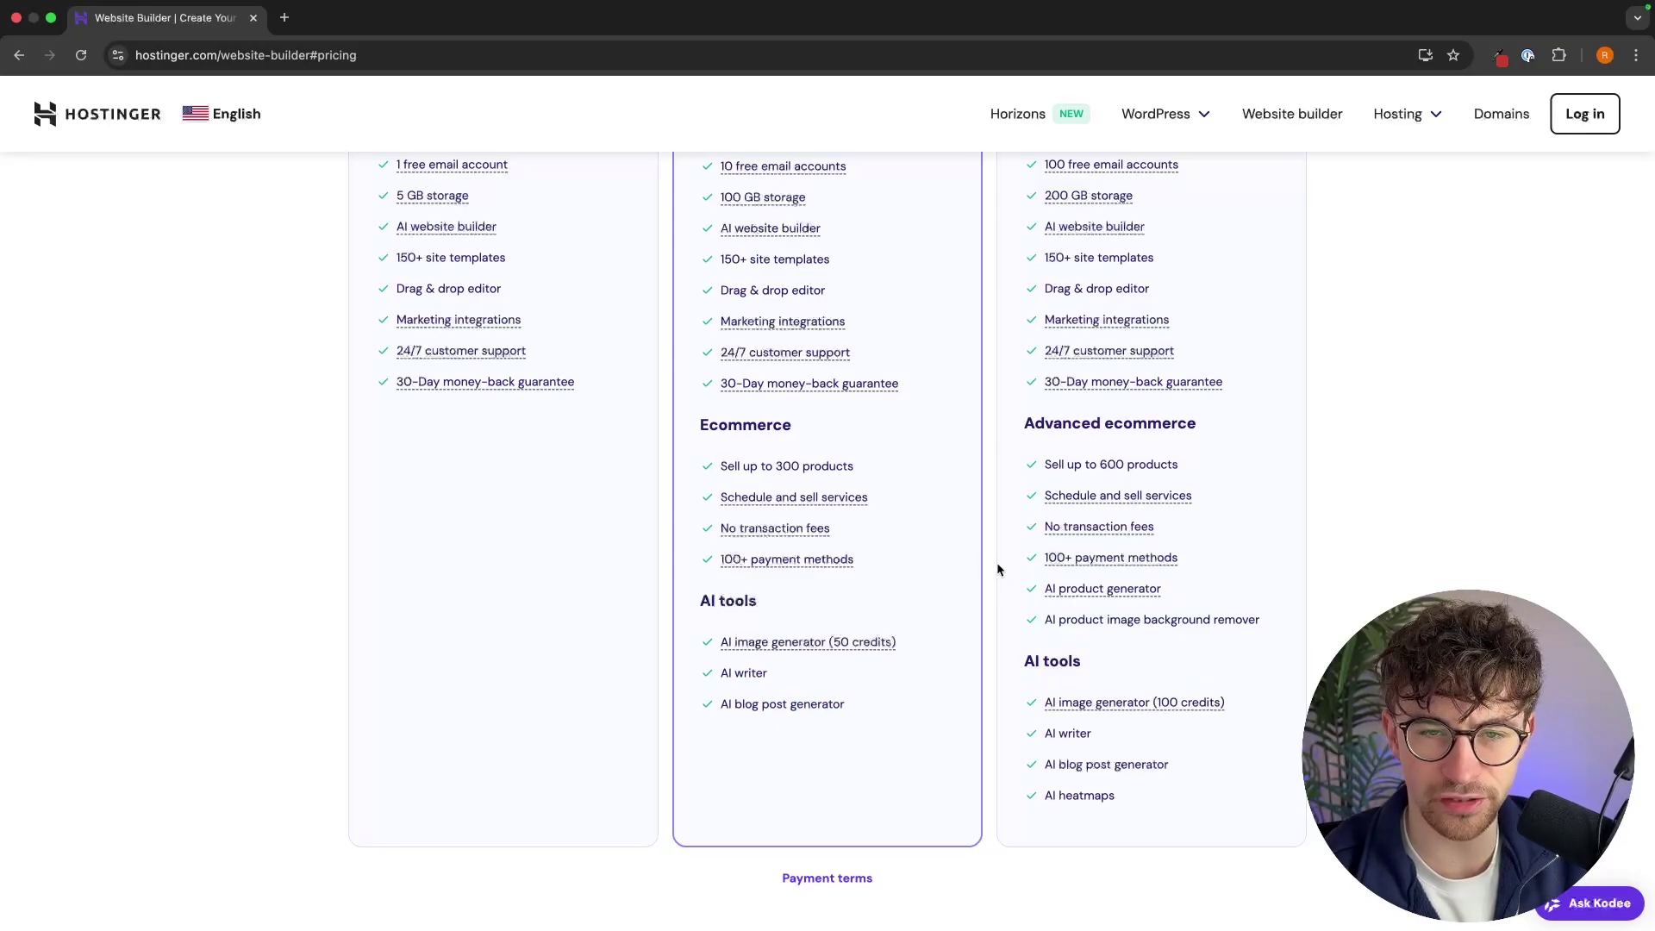
left_click_drag(1024, 587, 1197, 598)
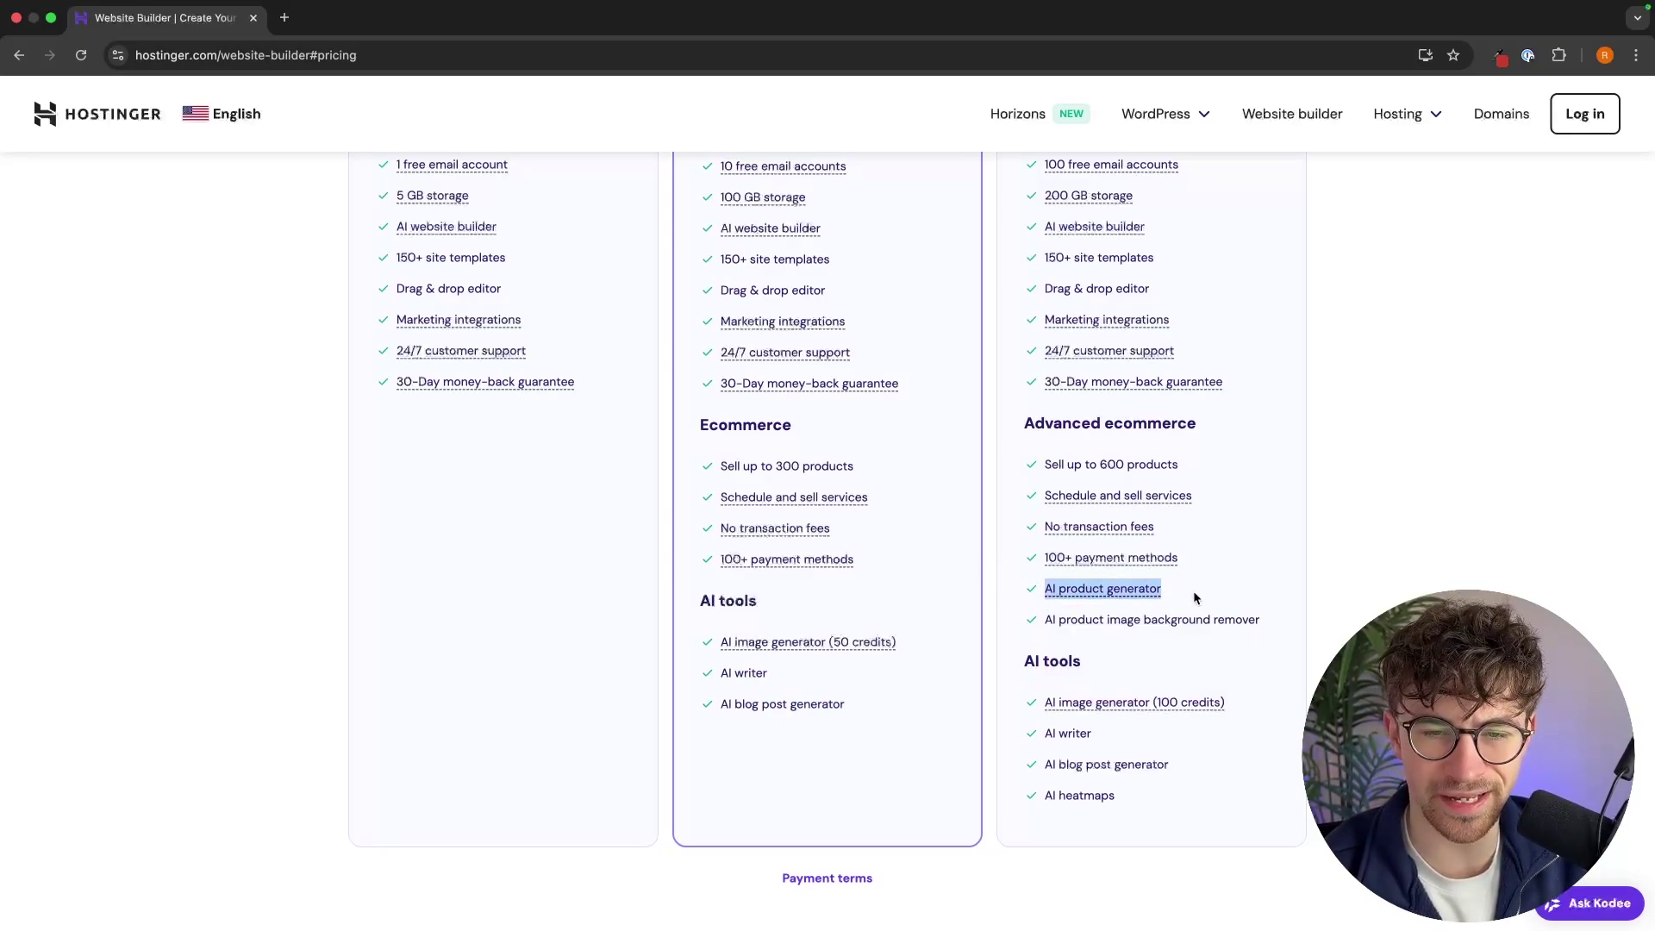
left_click(1195, 595)
left_click_drag(1035, 619, 1286, 624)
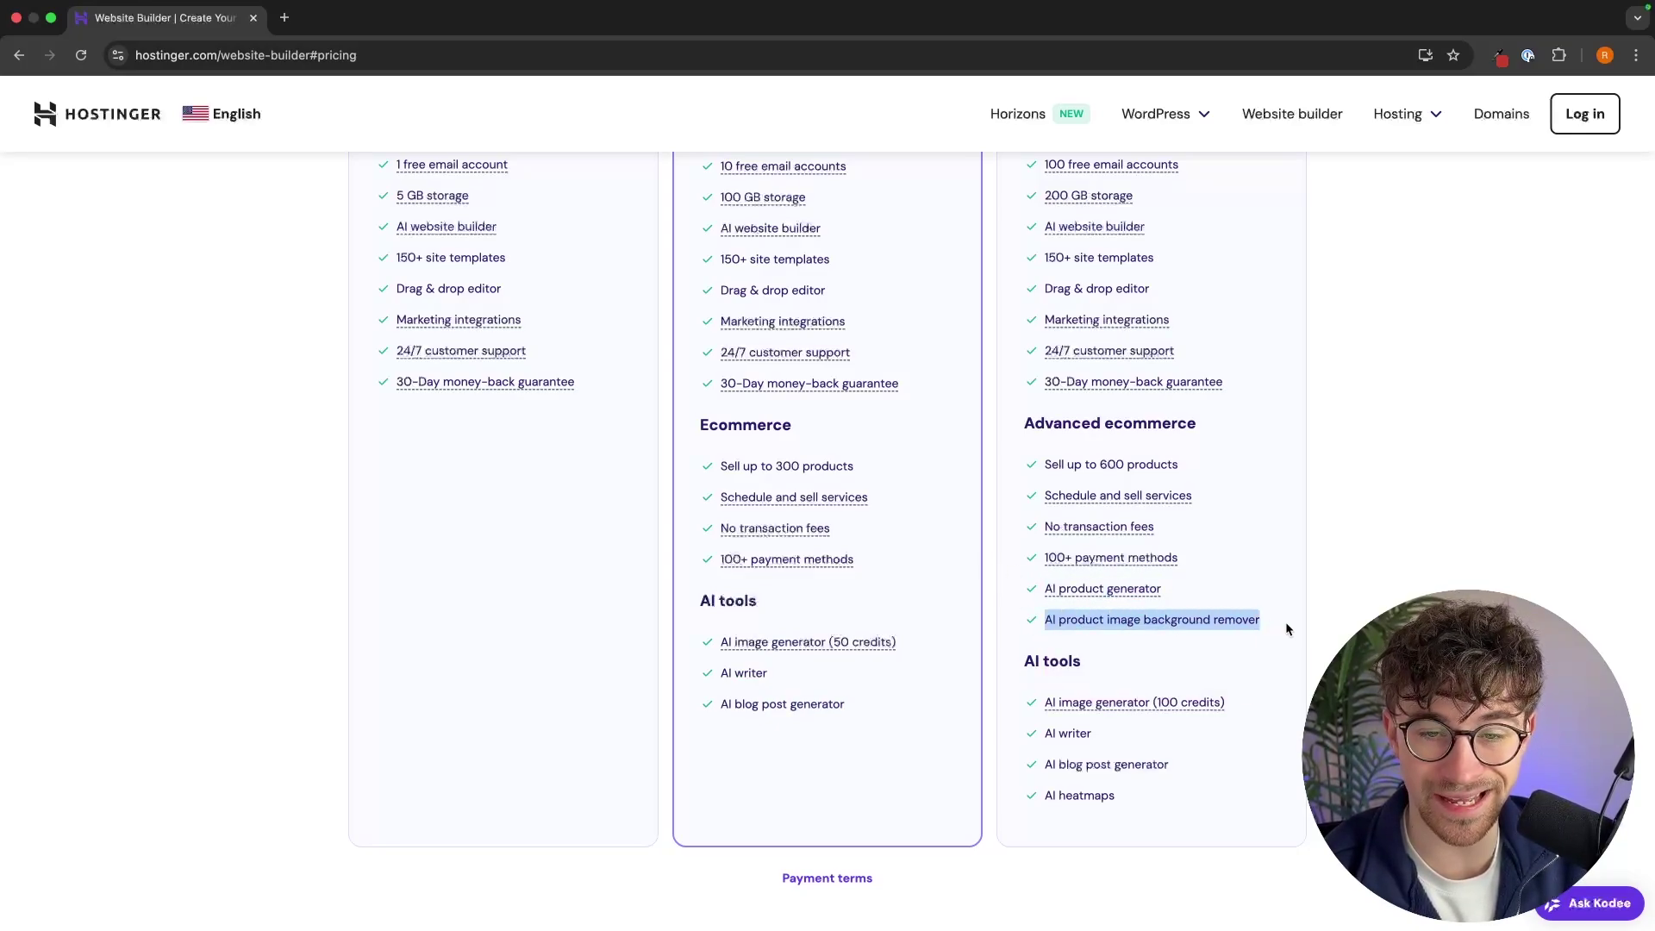
left_click(1290, 623)
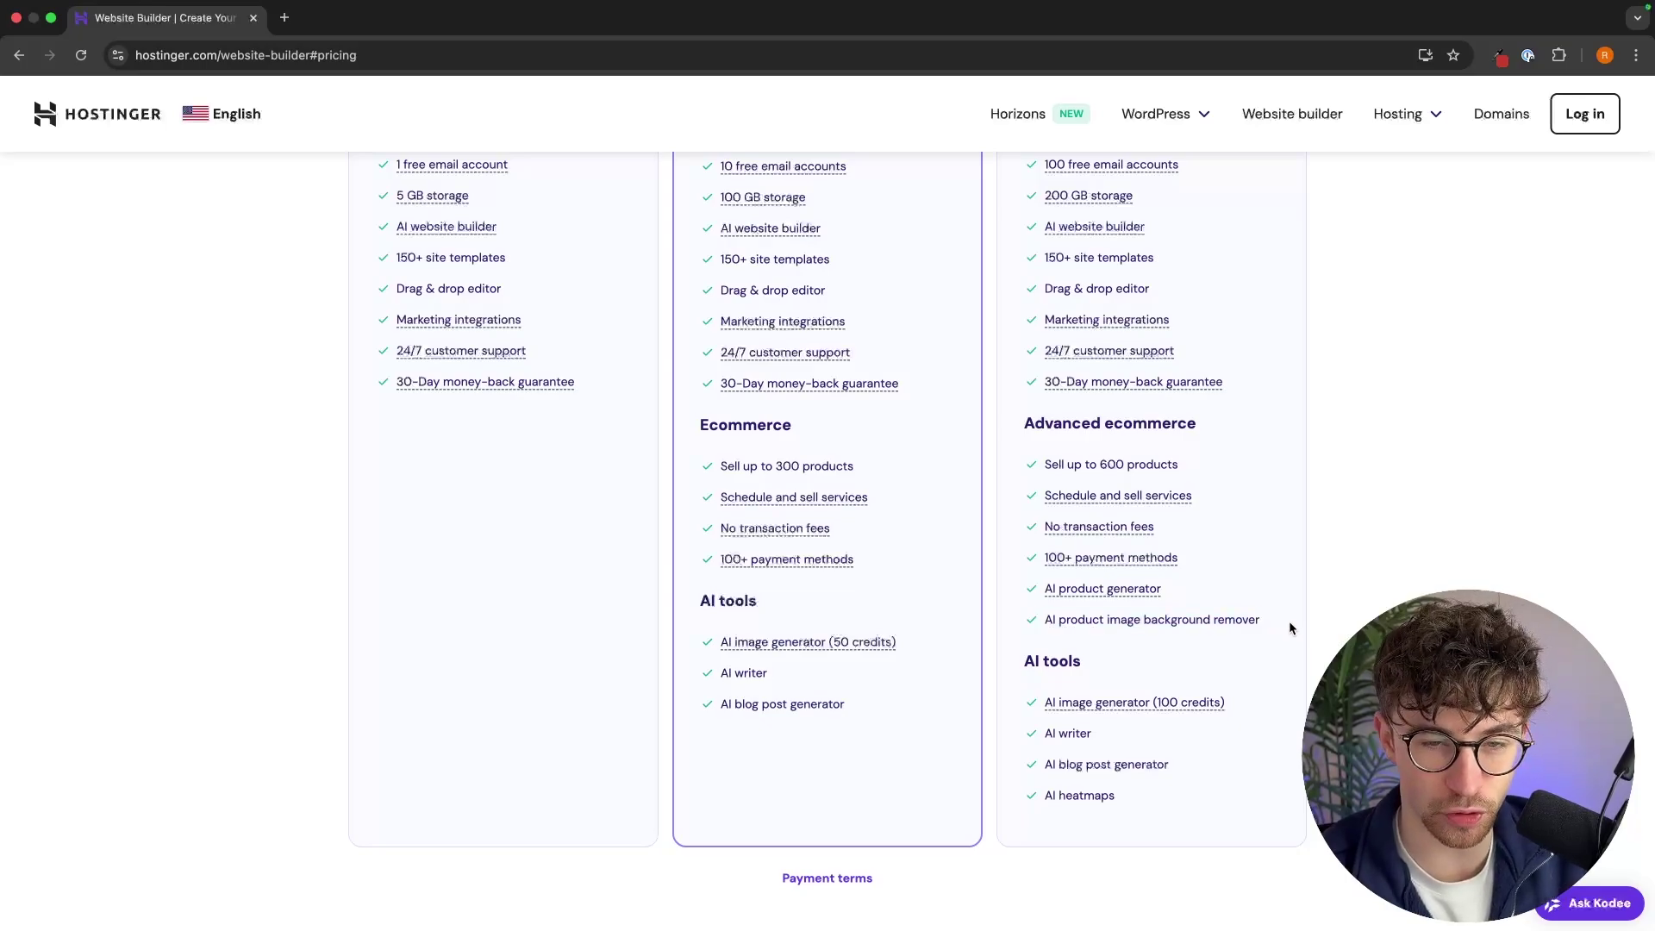
- Check the Plus plan's storage allowance and choose the Plus plan
scroll(1291, 628, "up", 3)
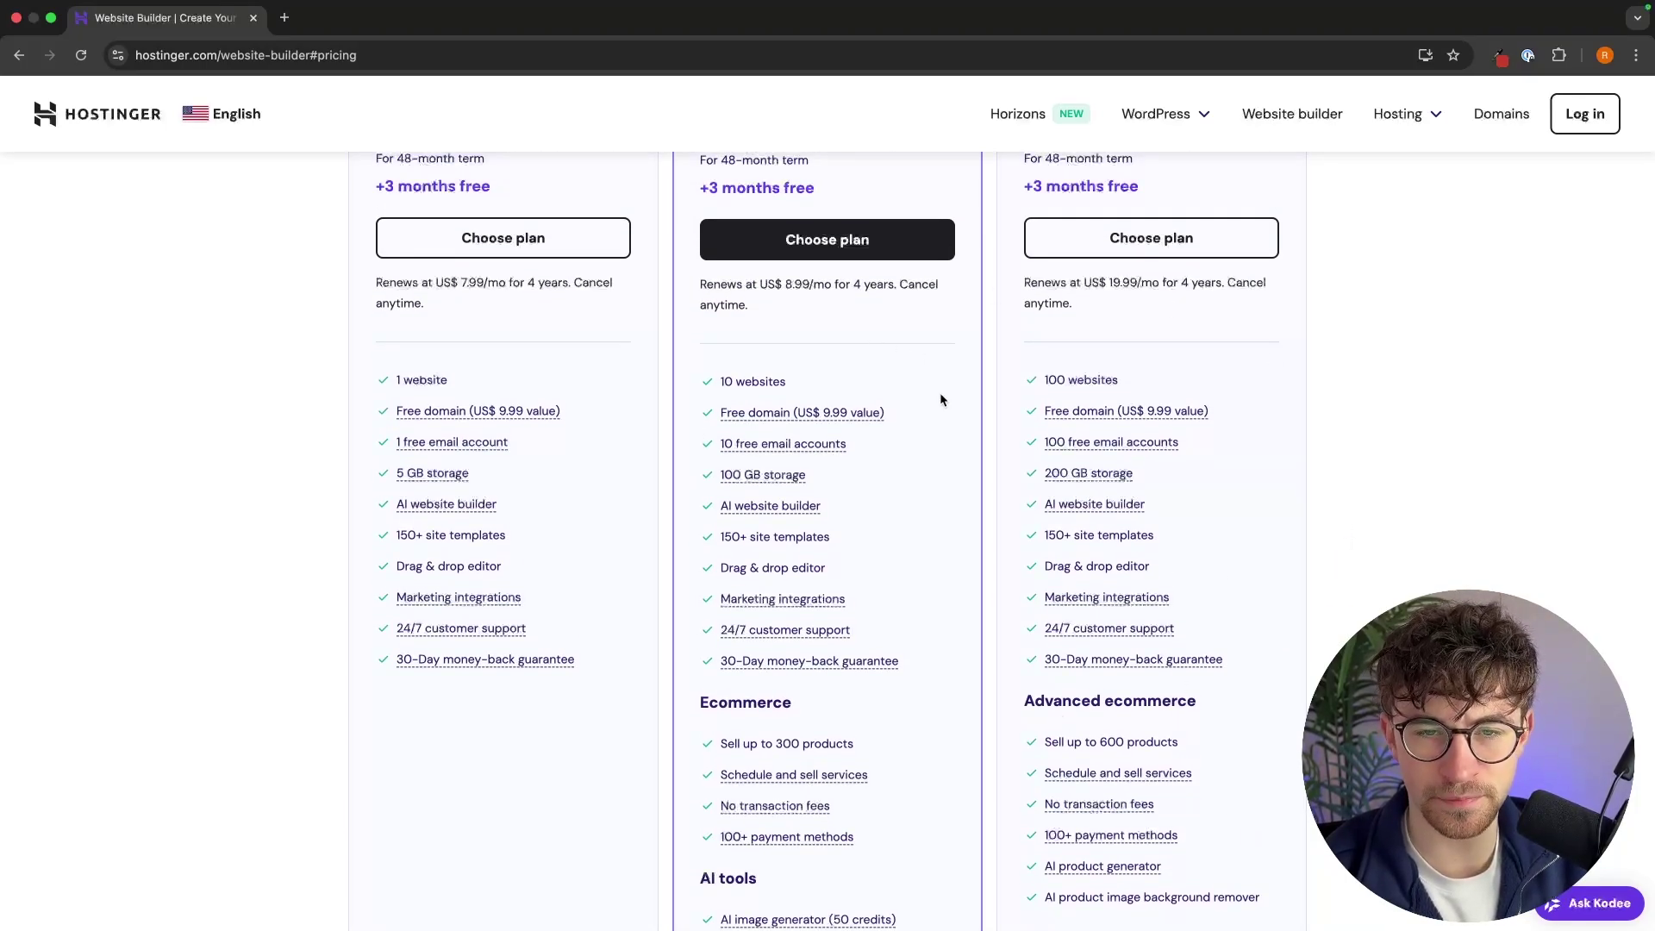
mouse_move(1030, 489)
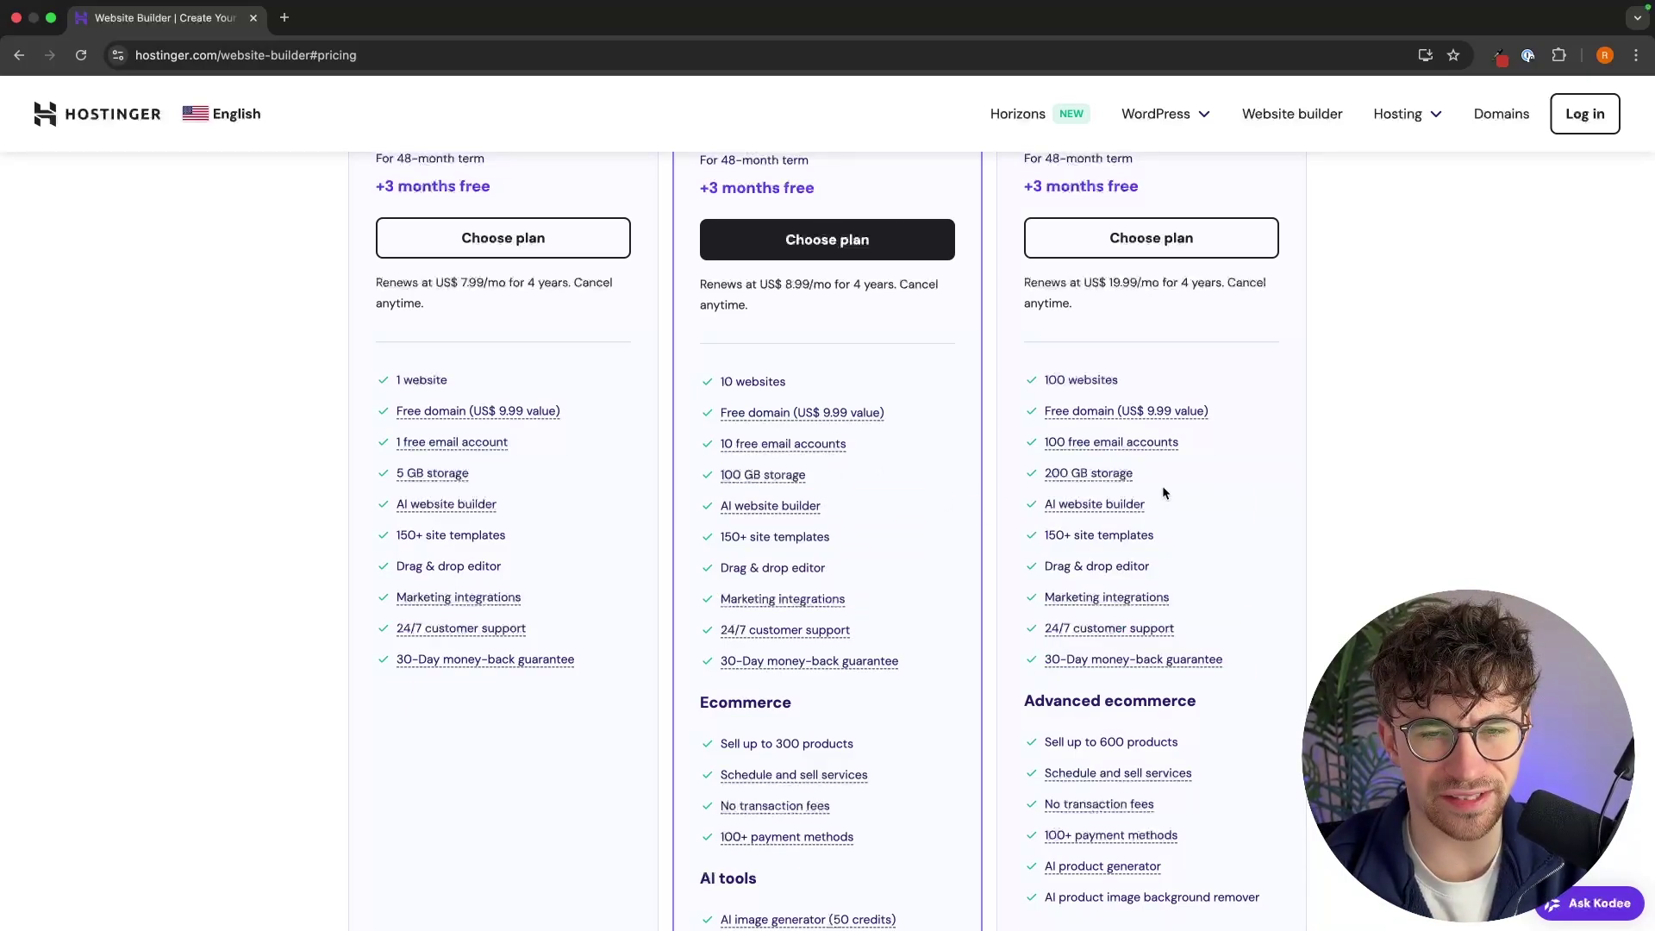
left_click_drag(825, 470, 719, 475)
left_click(888, 490)
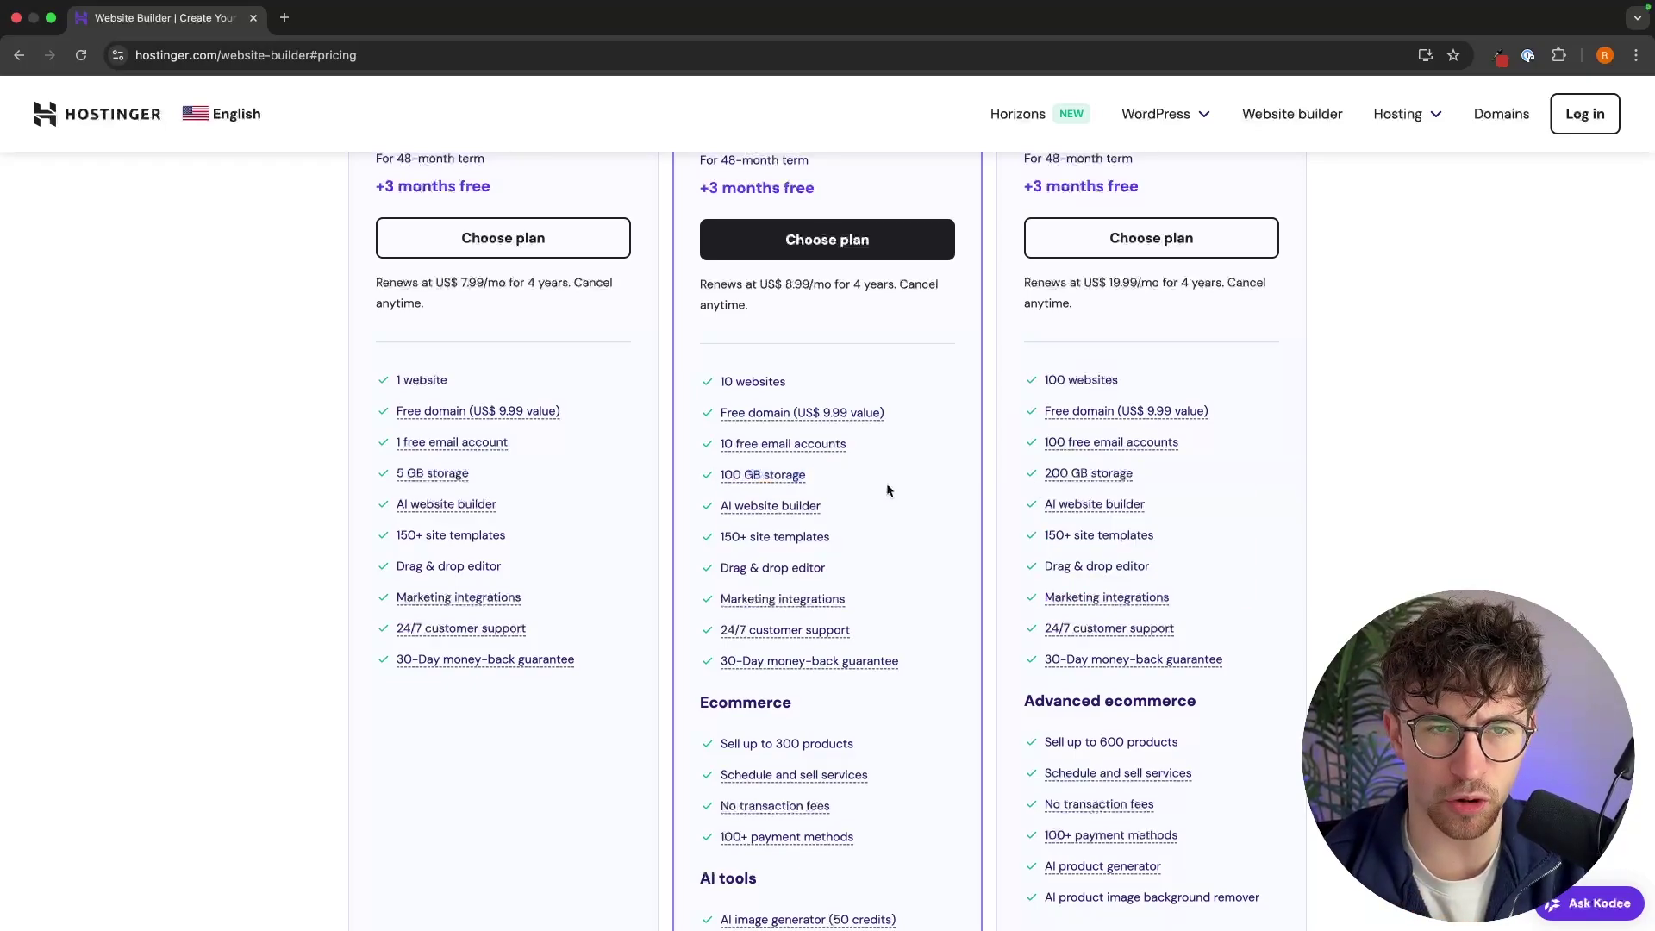
scroll(888, 490, "up", 3)
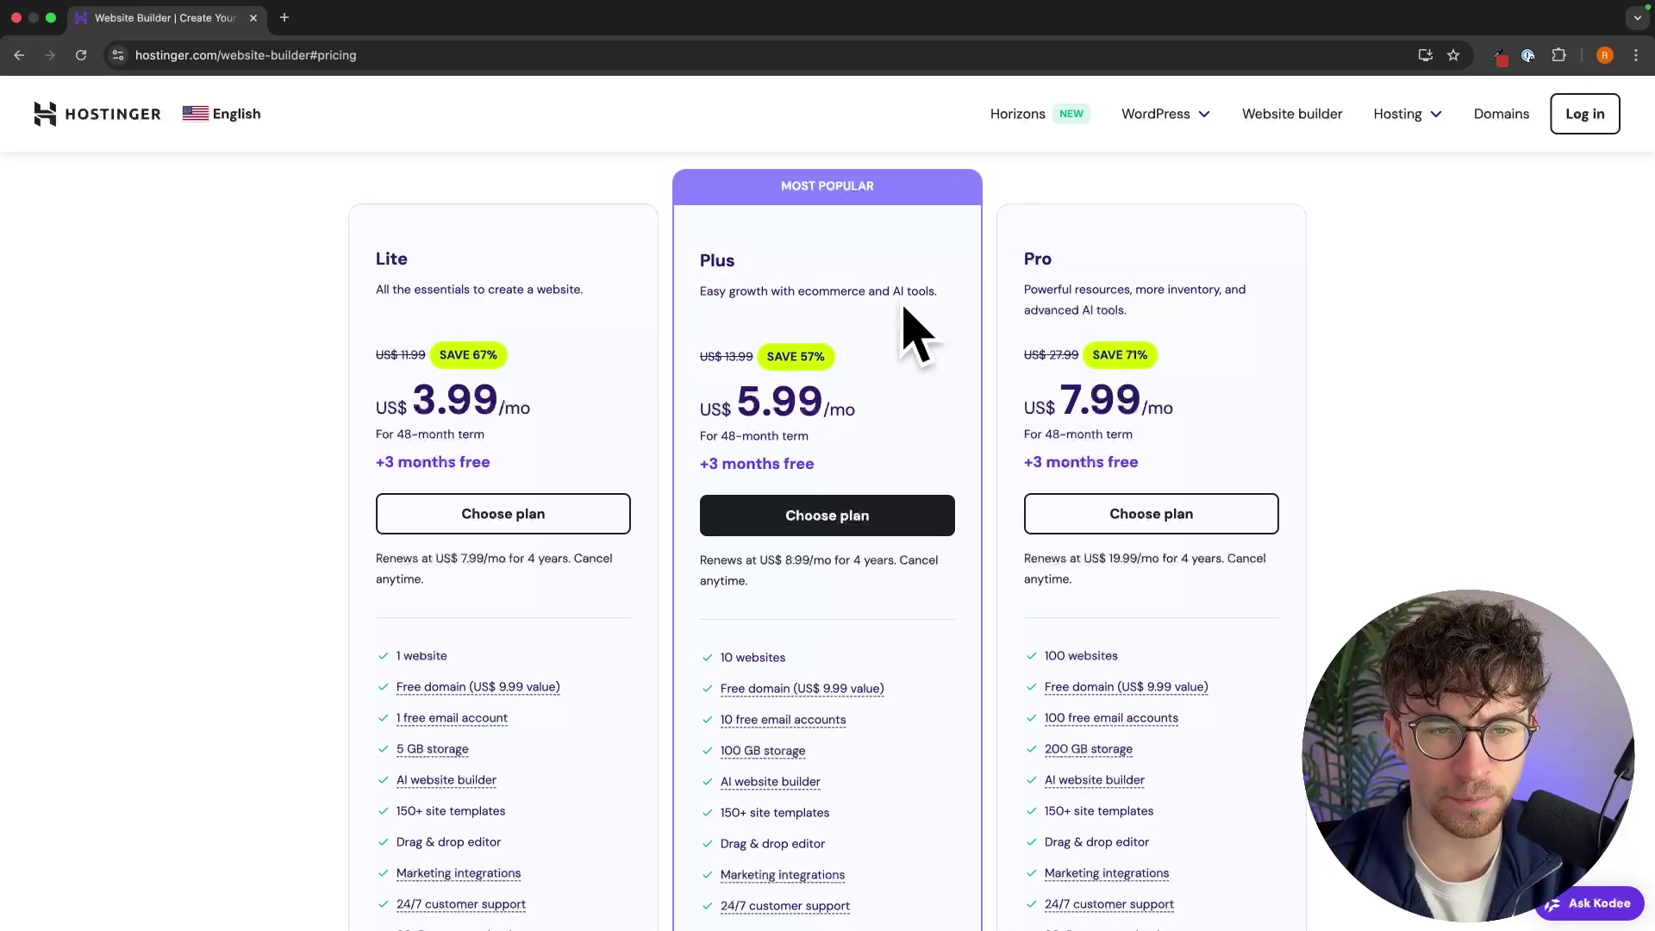
left_click(864, 528)
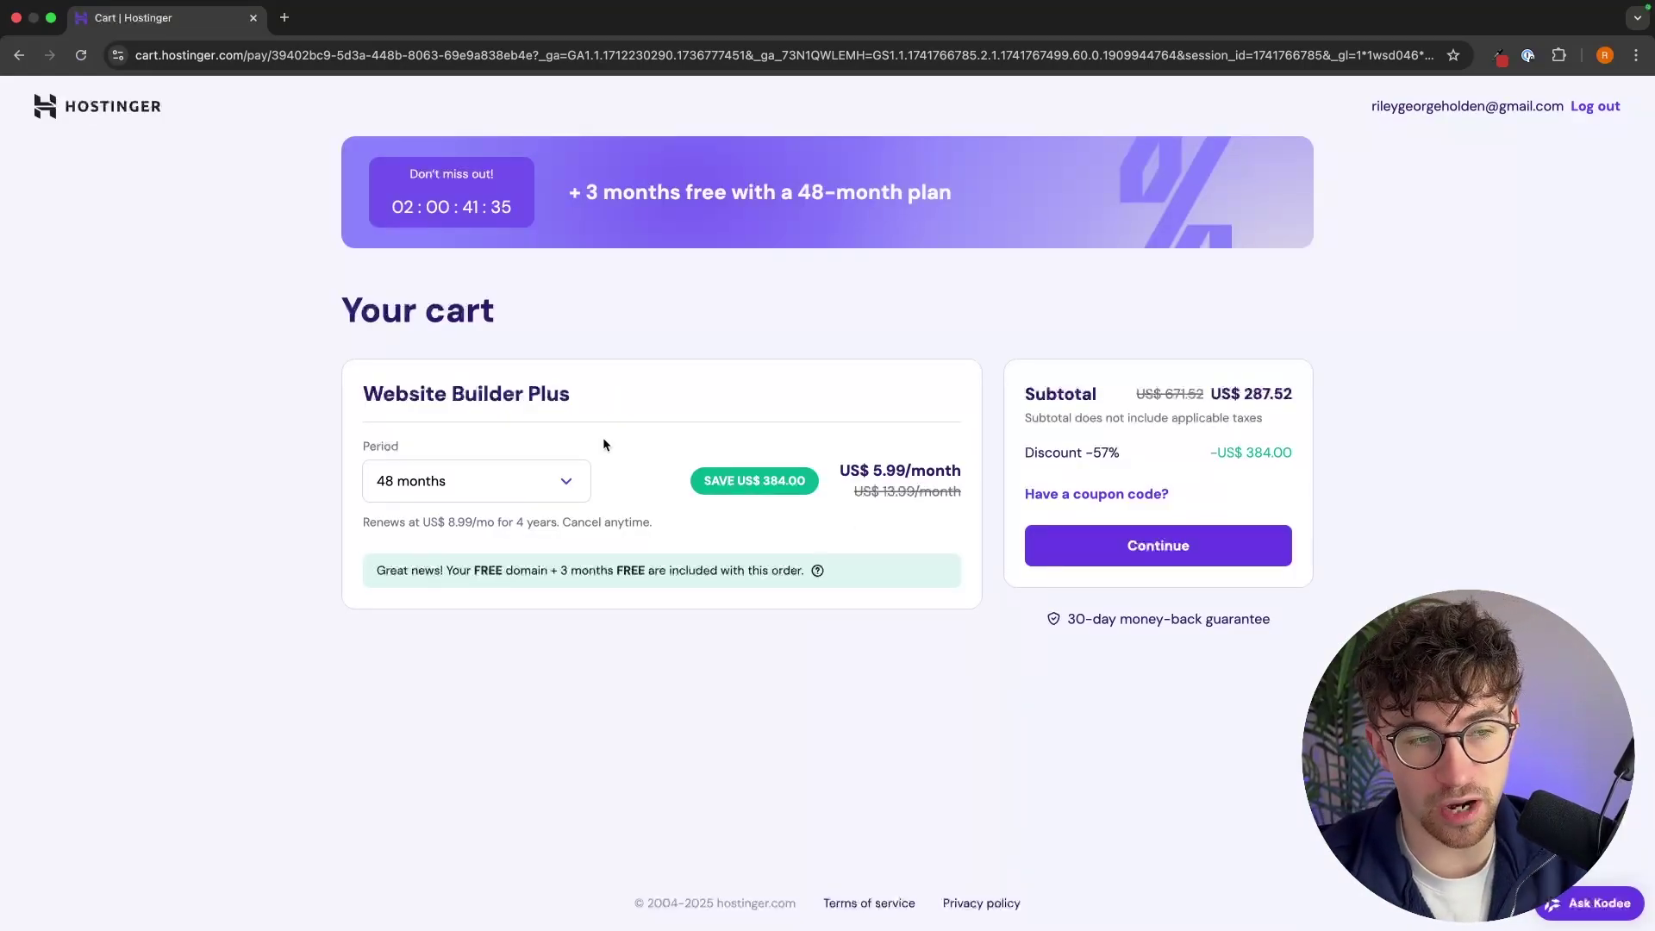
- Set the Website Builder Plus period to 1 month and review its monthly price, setup fee and free-domain condition
left_click(532, 483)
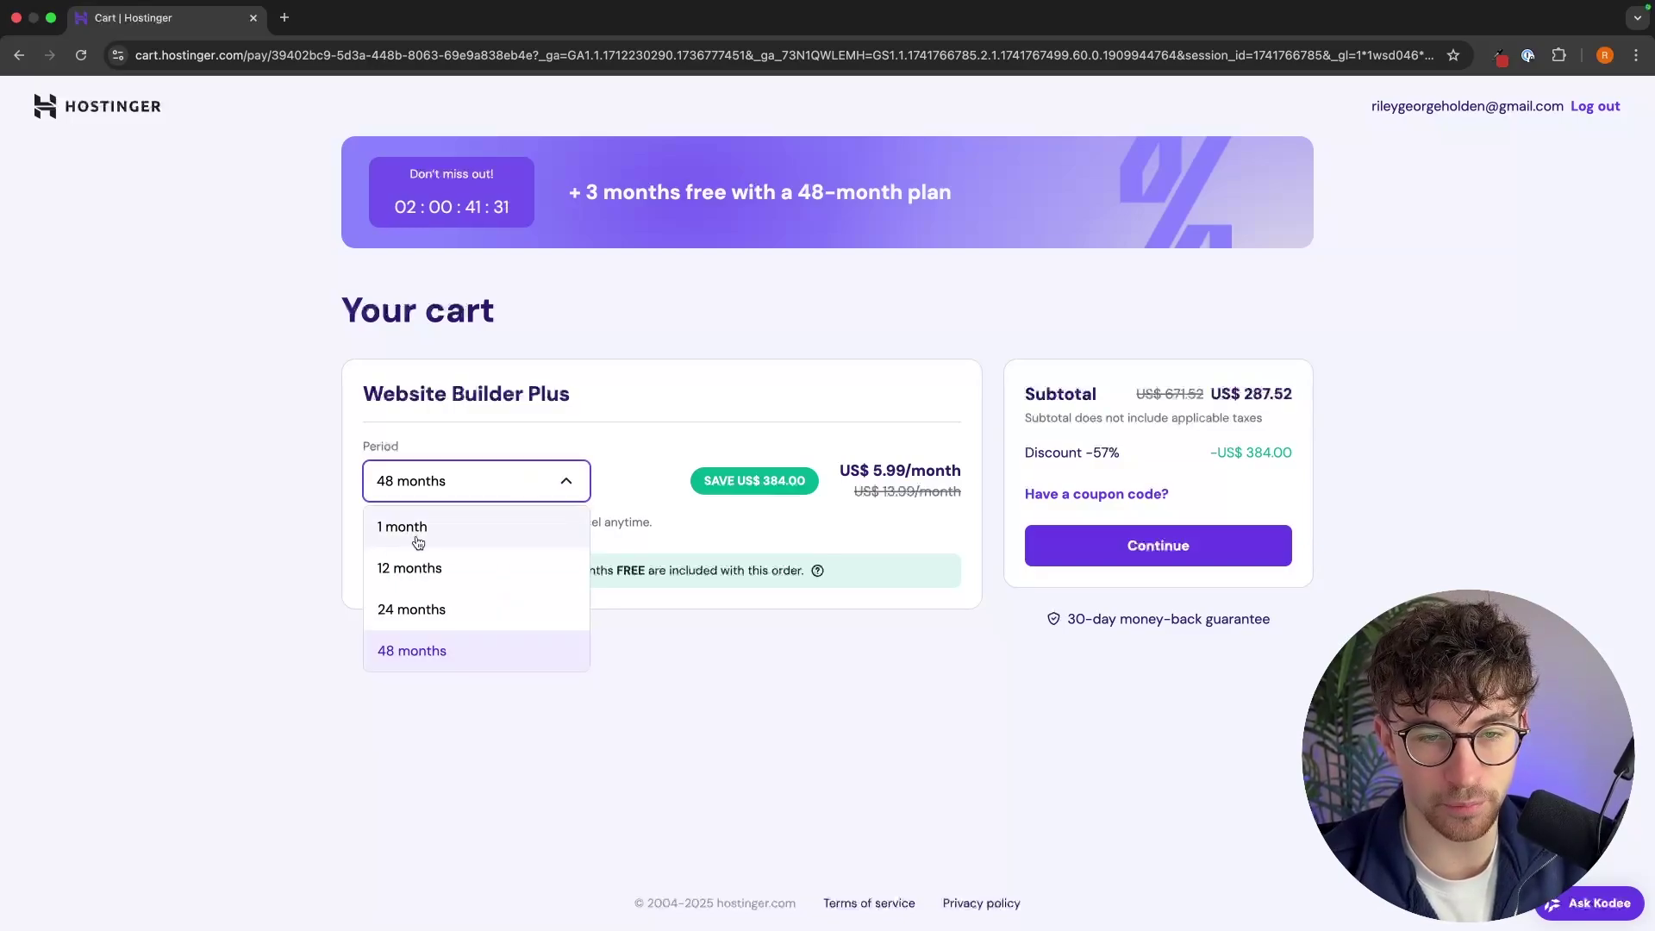
left_click(418, 539)
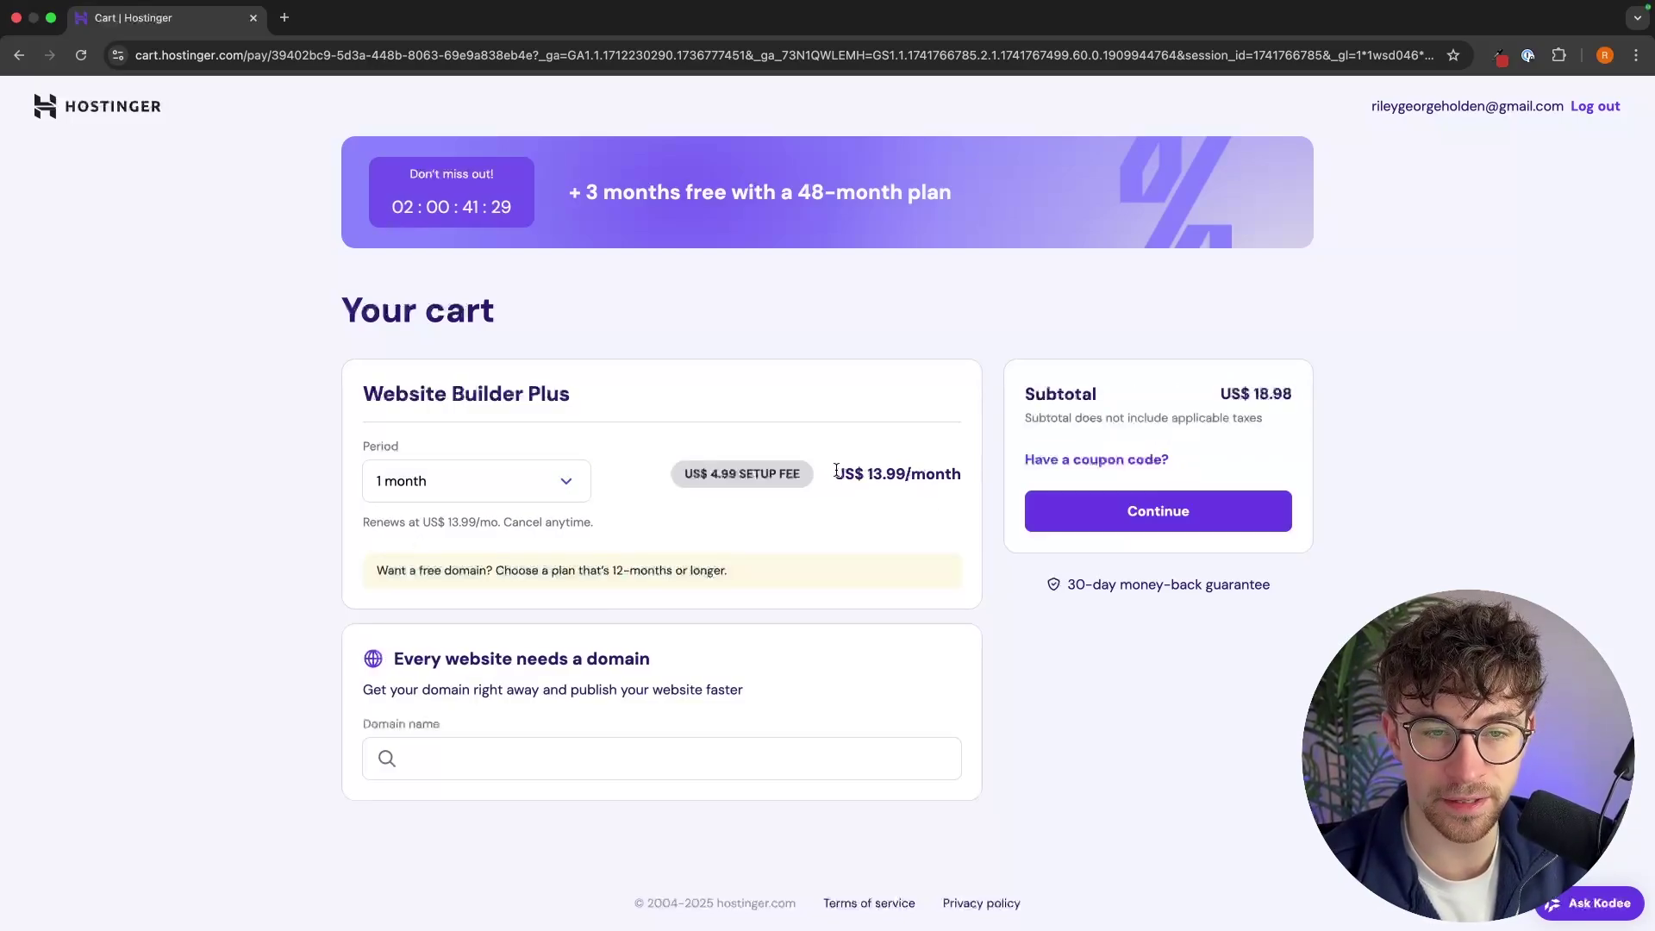
left_click_drag(836, 470, 960, 470)
left_click(971, 473)
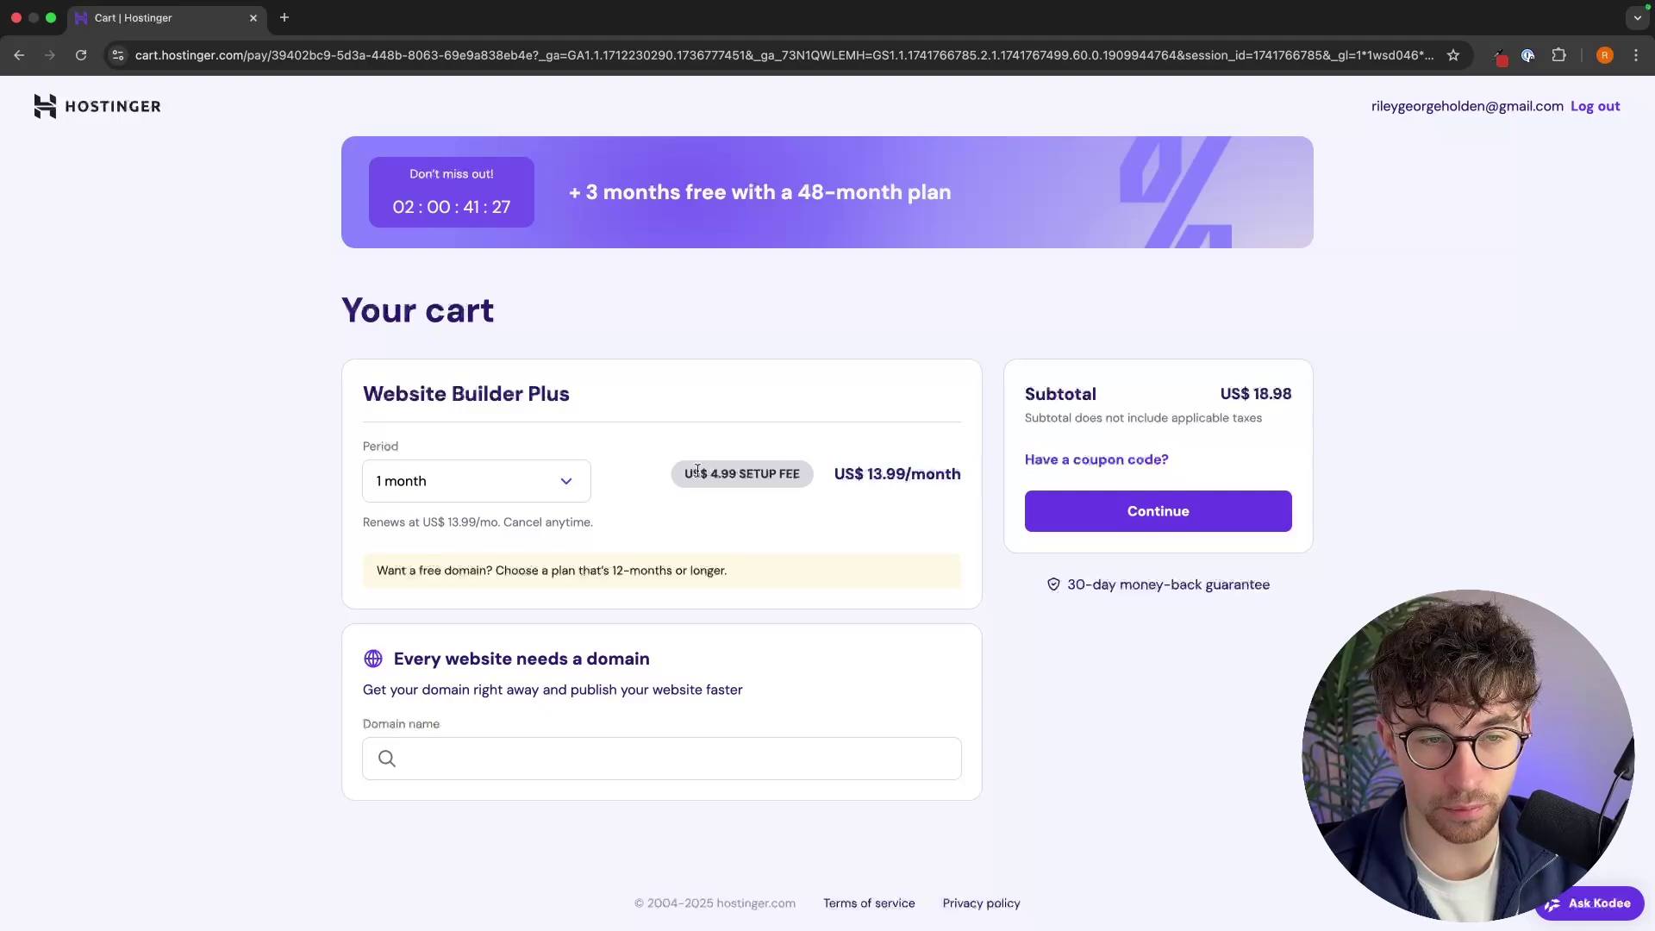
left_click_drag(684, 476, 819, 481)
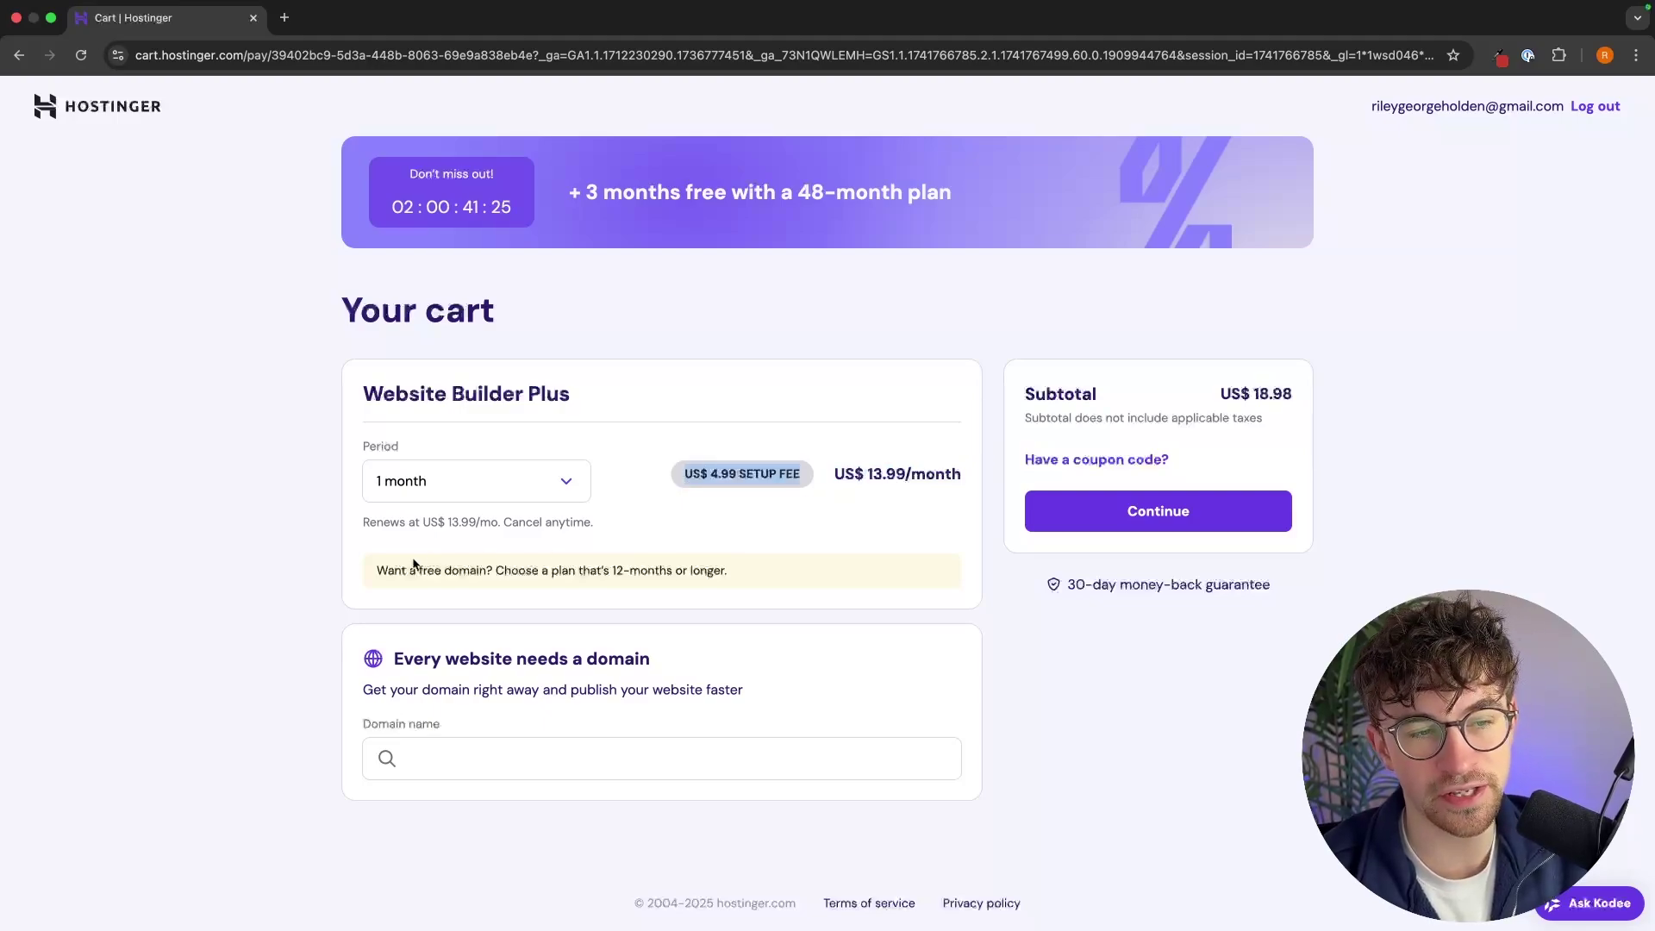
left_click_drag(360, 570, 788, 571)
left_click(788, 571)
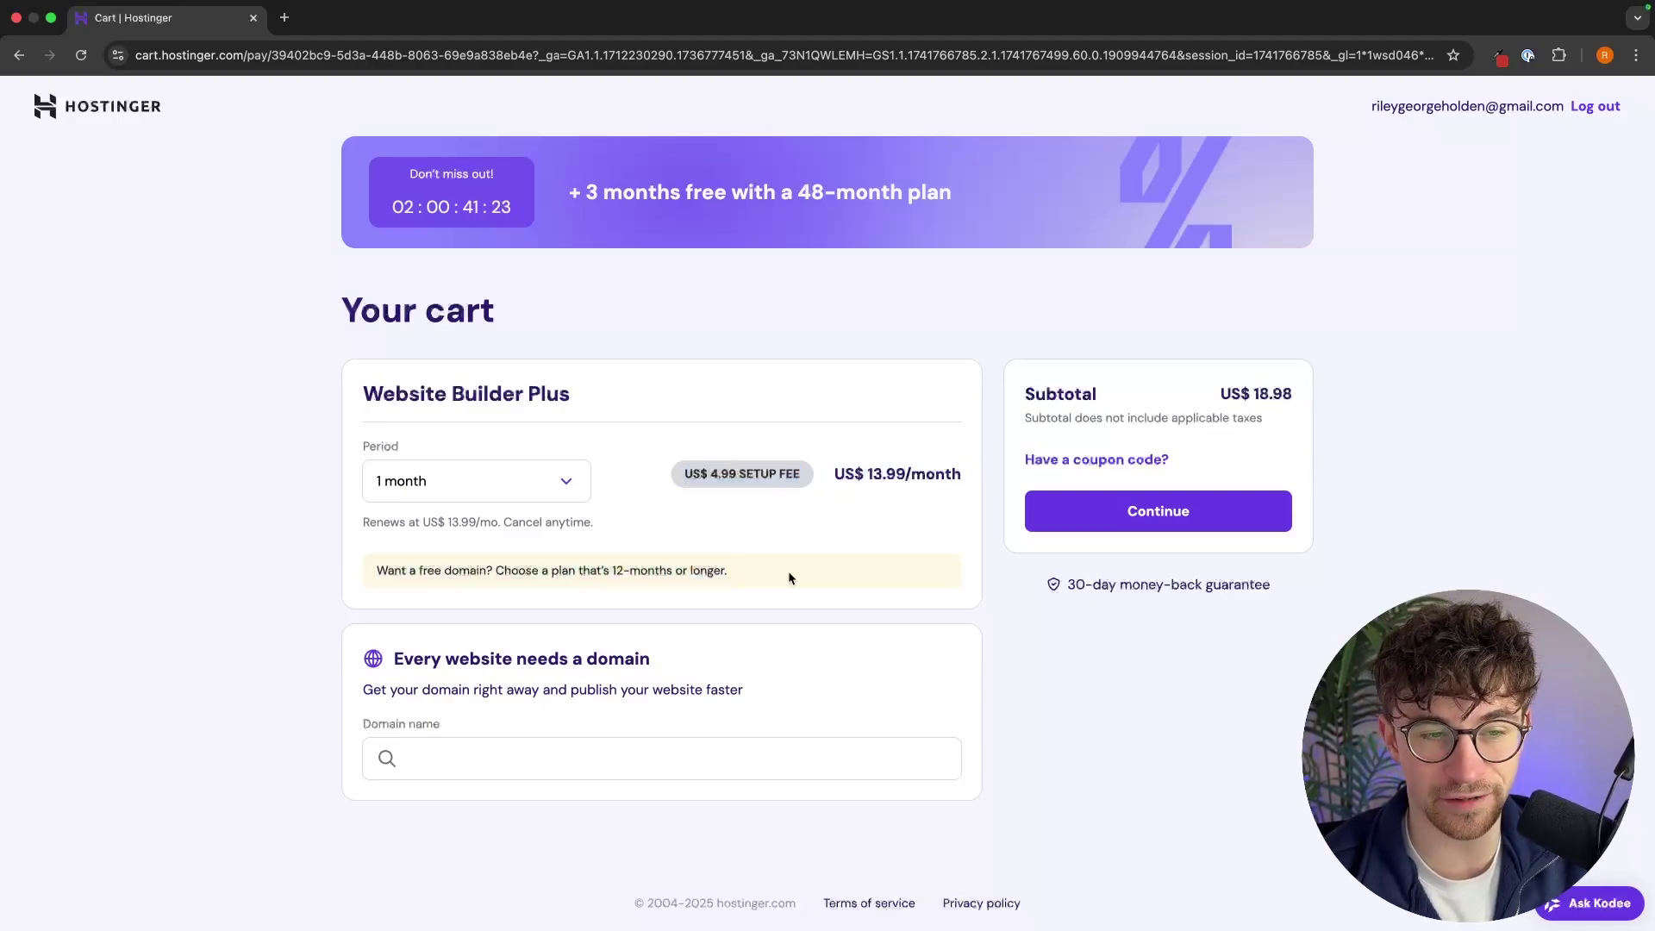
- Set the plan period to 12 months and review its monthly price, free-domain offer and subtotal
left_click(566, 480)
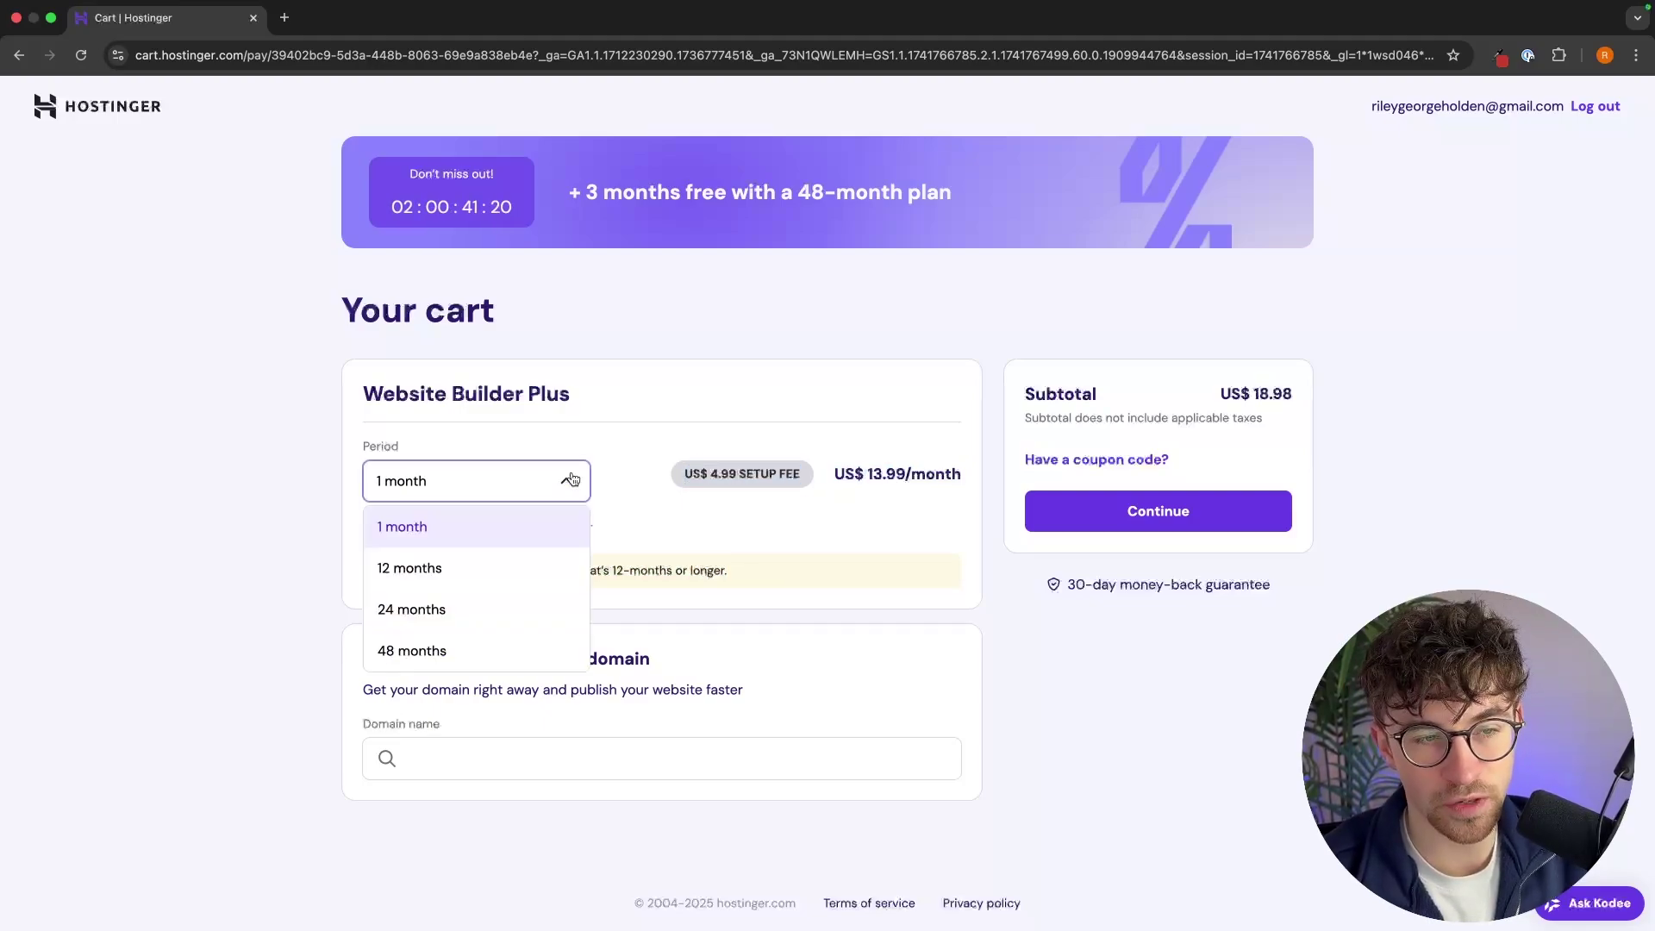
left_click(474, 573)
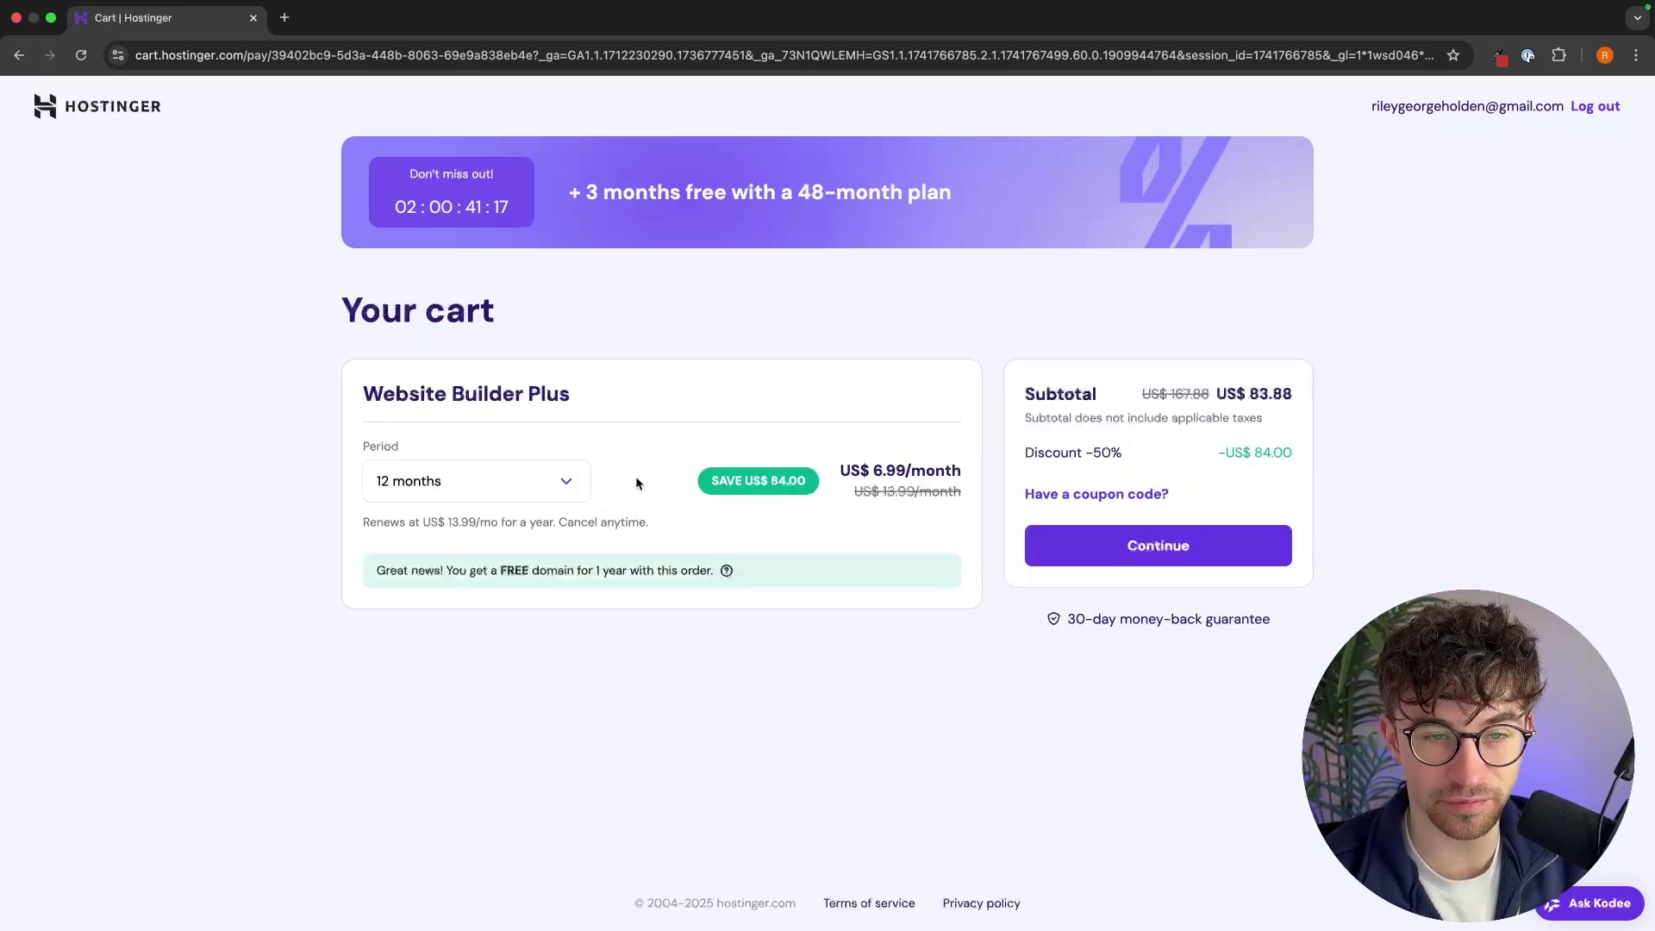
left_click_drag(842, 469, 979, 471)
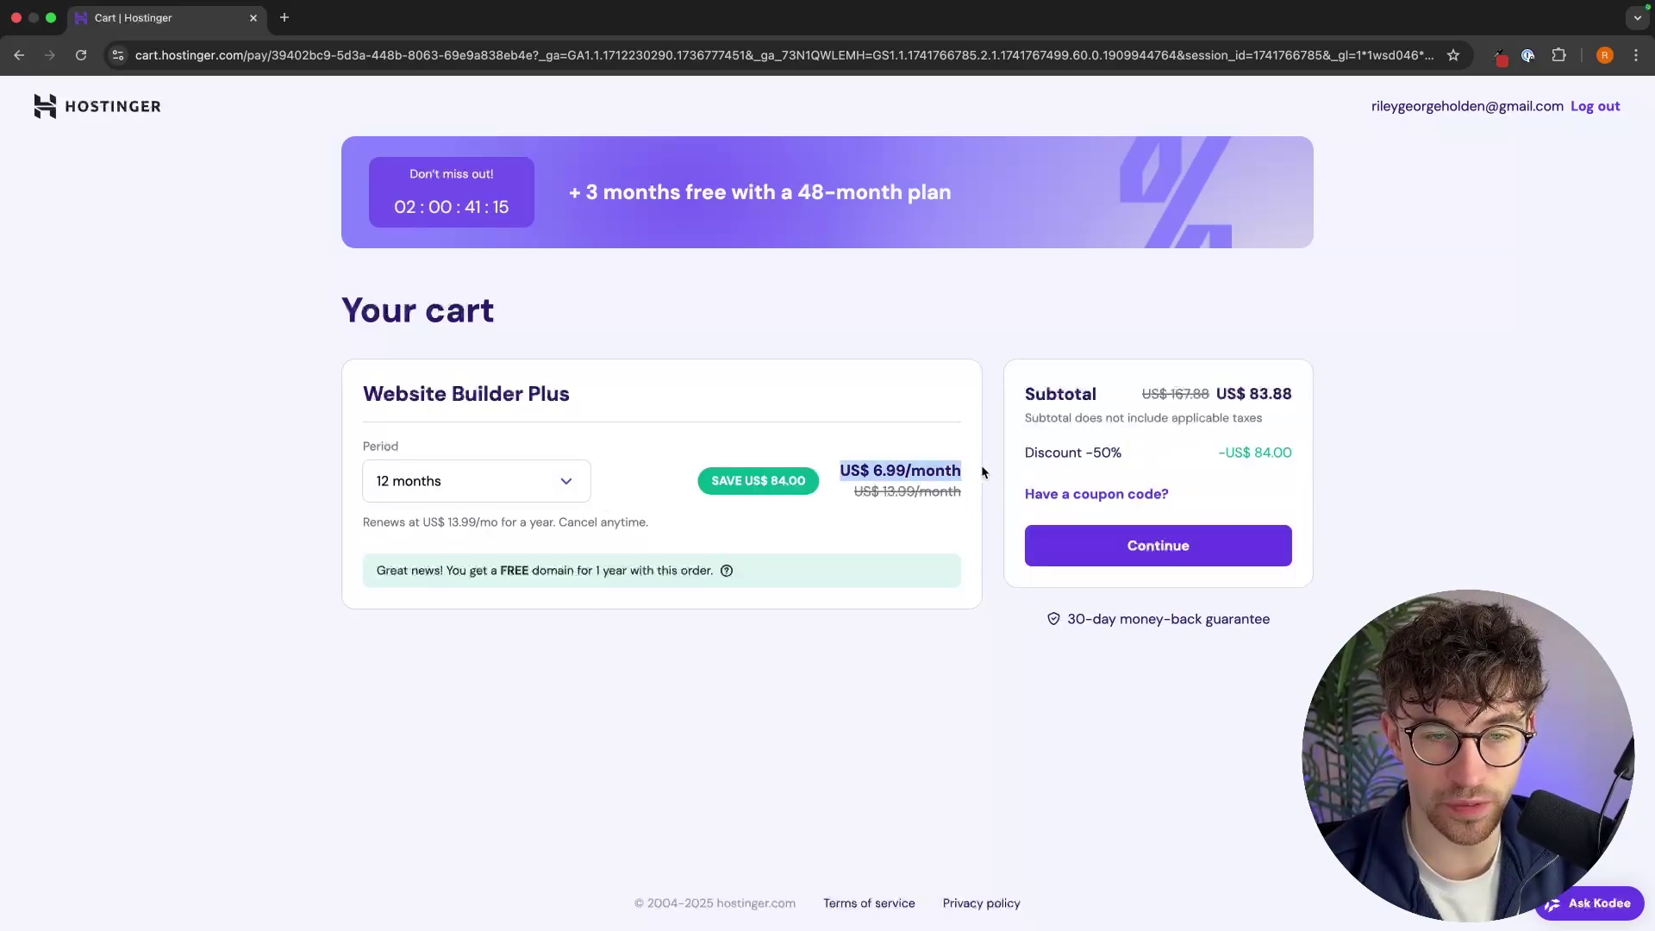
left_click(890, 536)
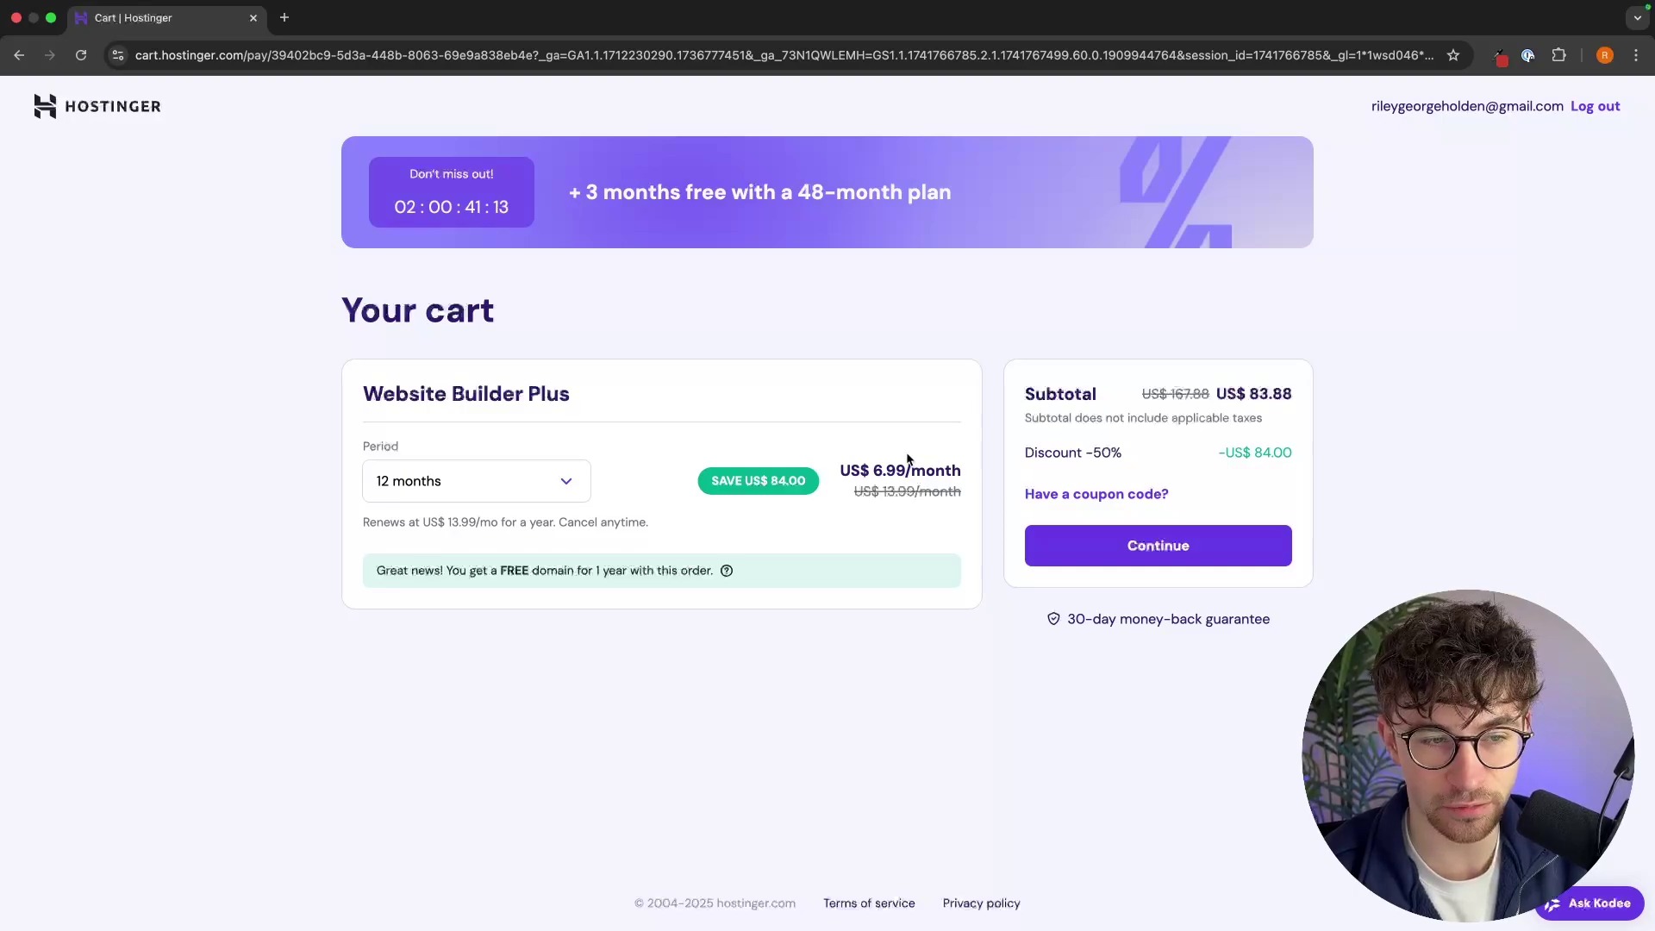
left_click_drag(376, 571, 714, 574)
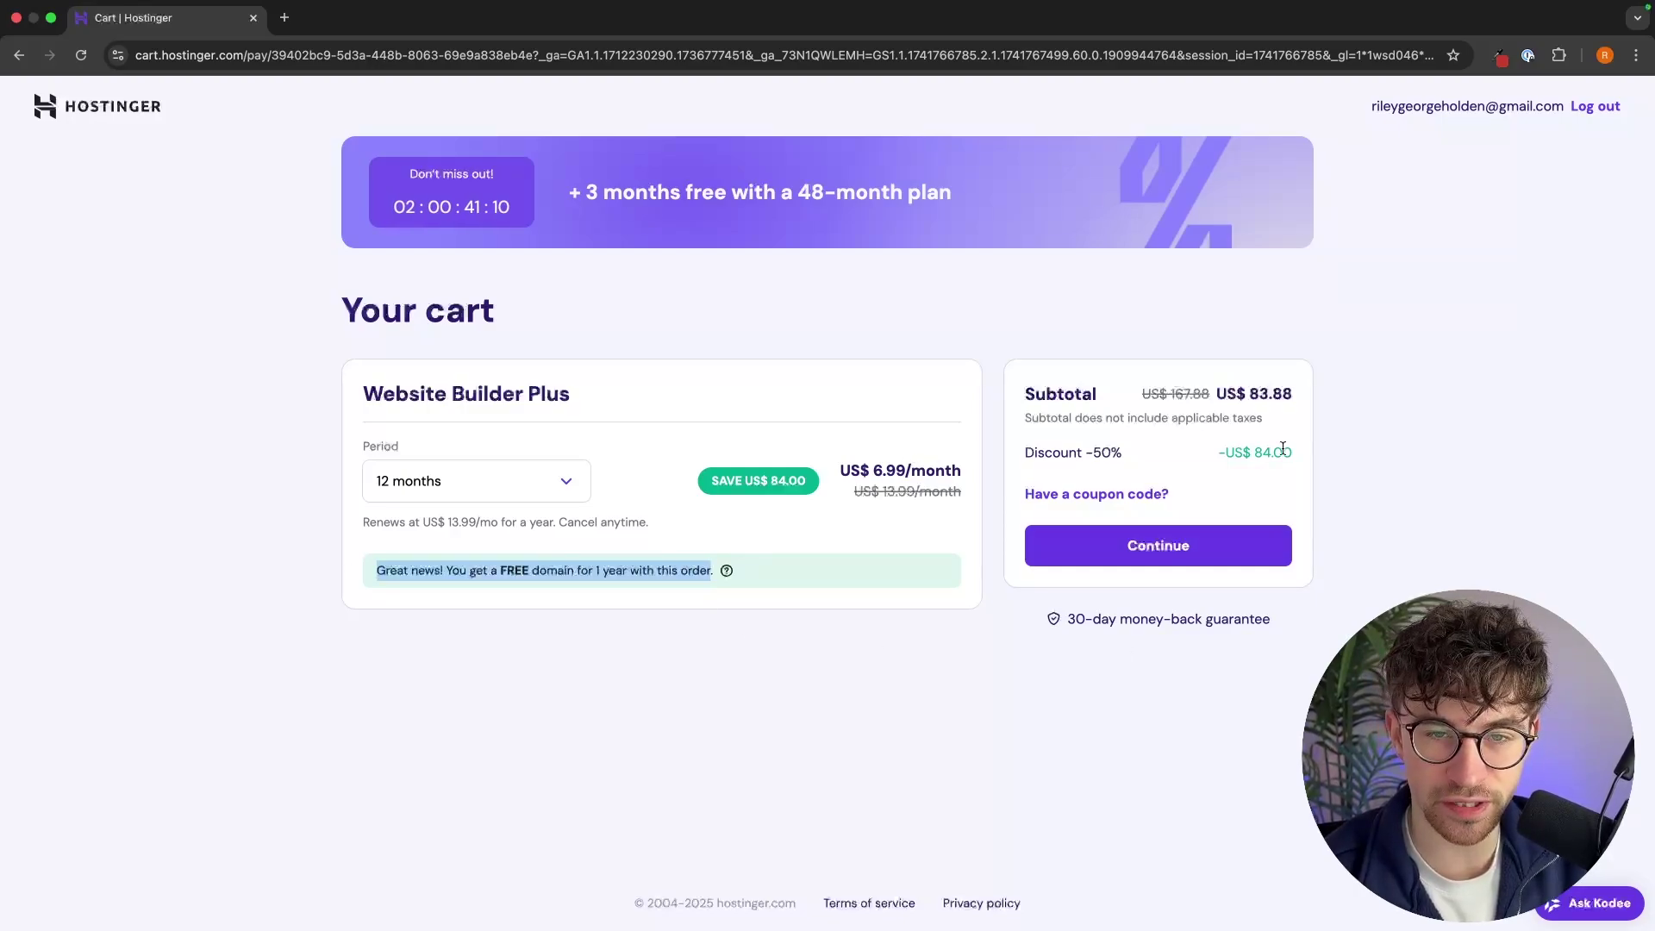
left_click_drag(1024, 395, 1323, 399)
left_click(1326, 395)
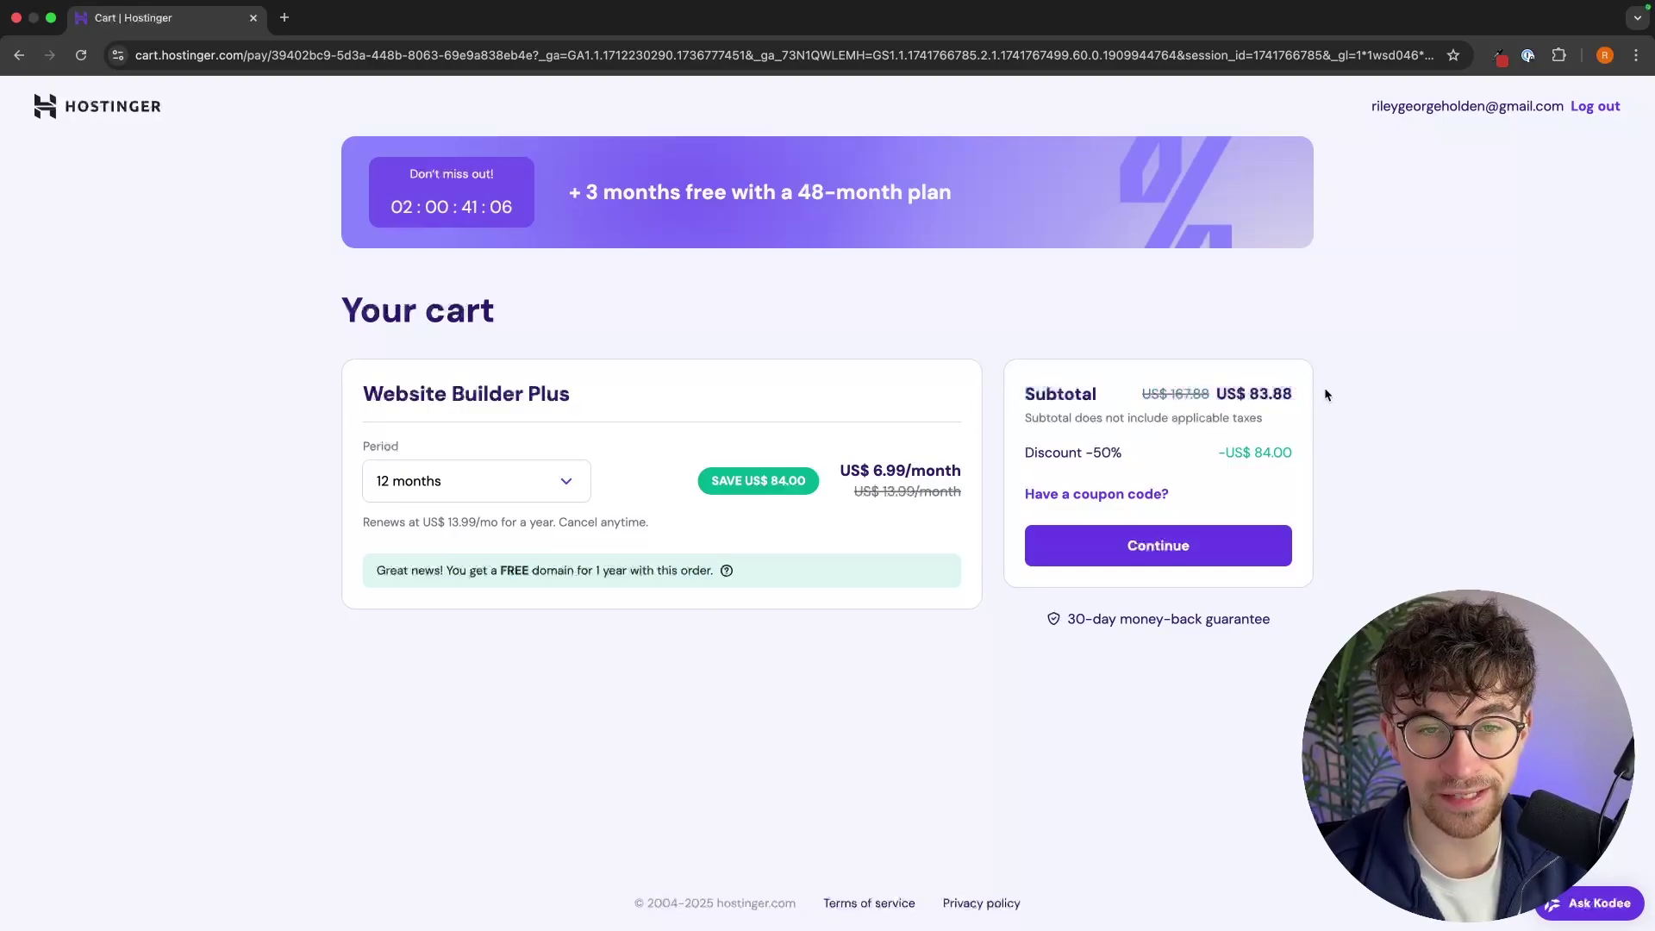
left_click(768, 345)
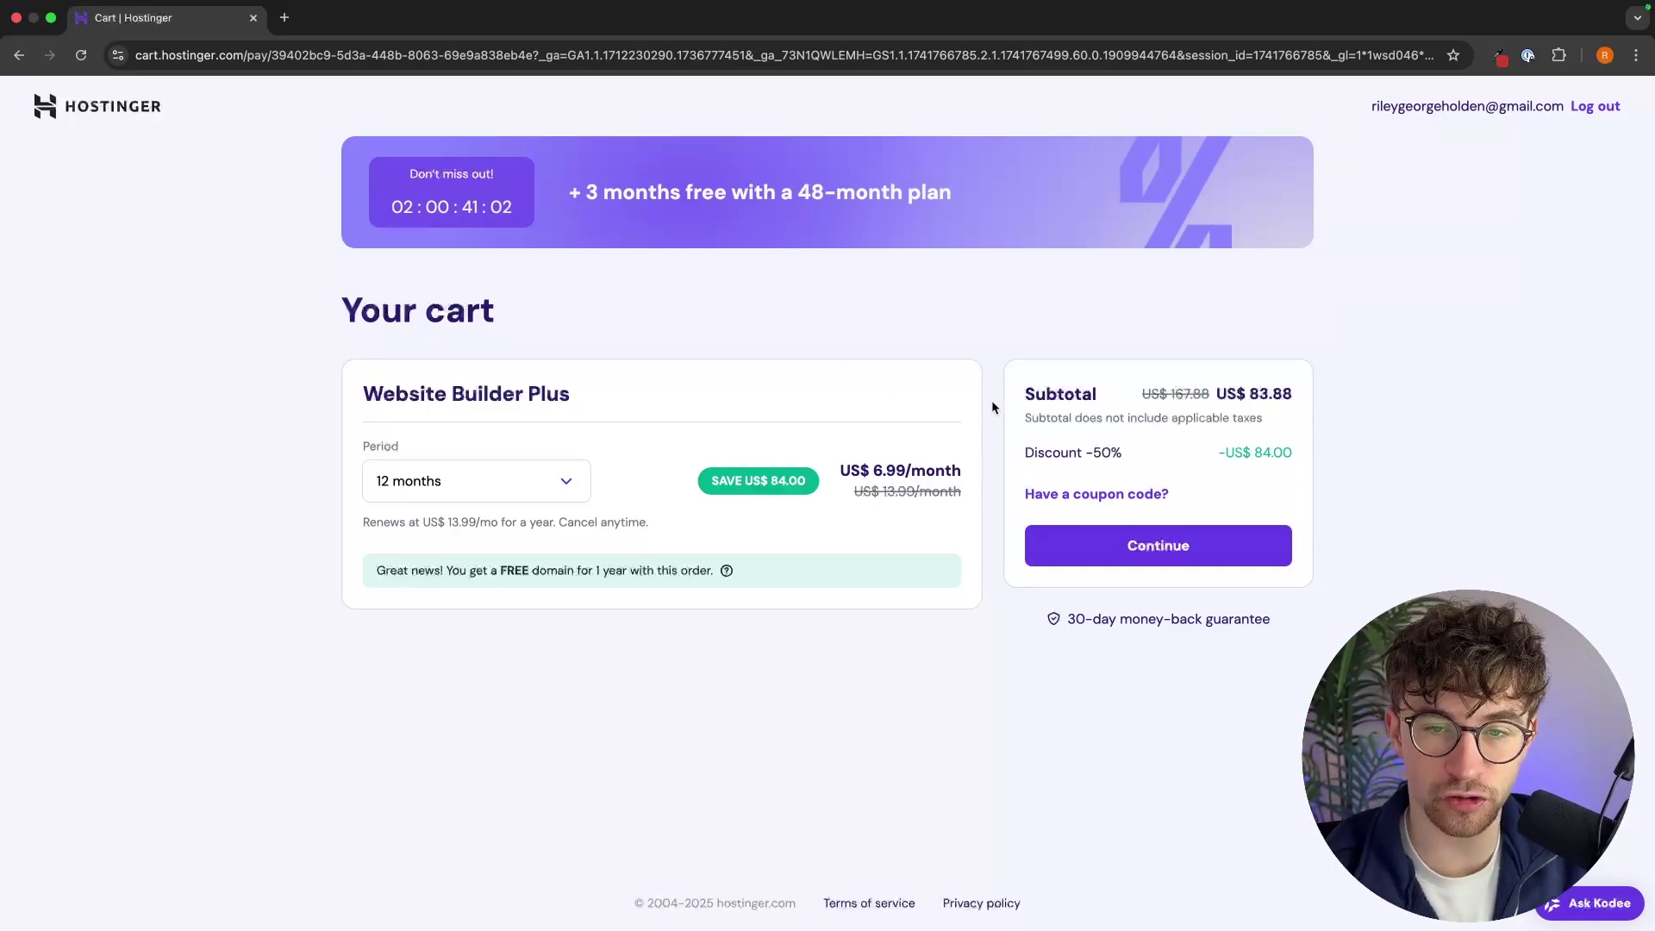
left_click_drag(992, 400, 1384, 377)
left_click(1359, 390)
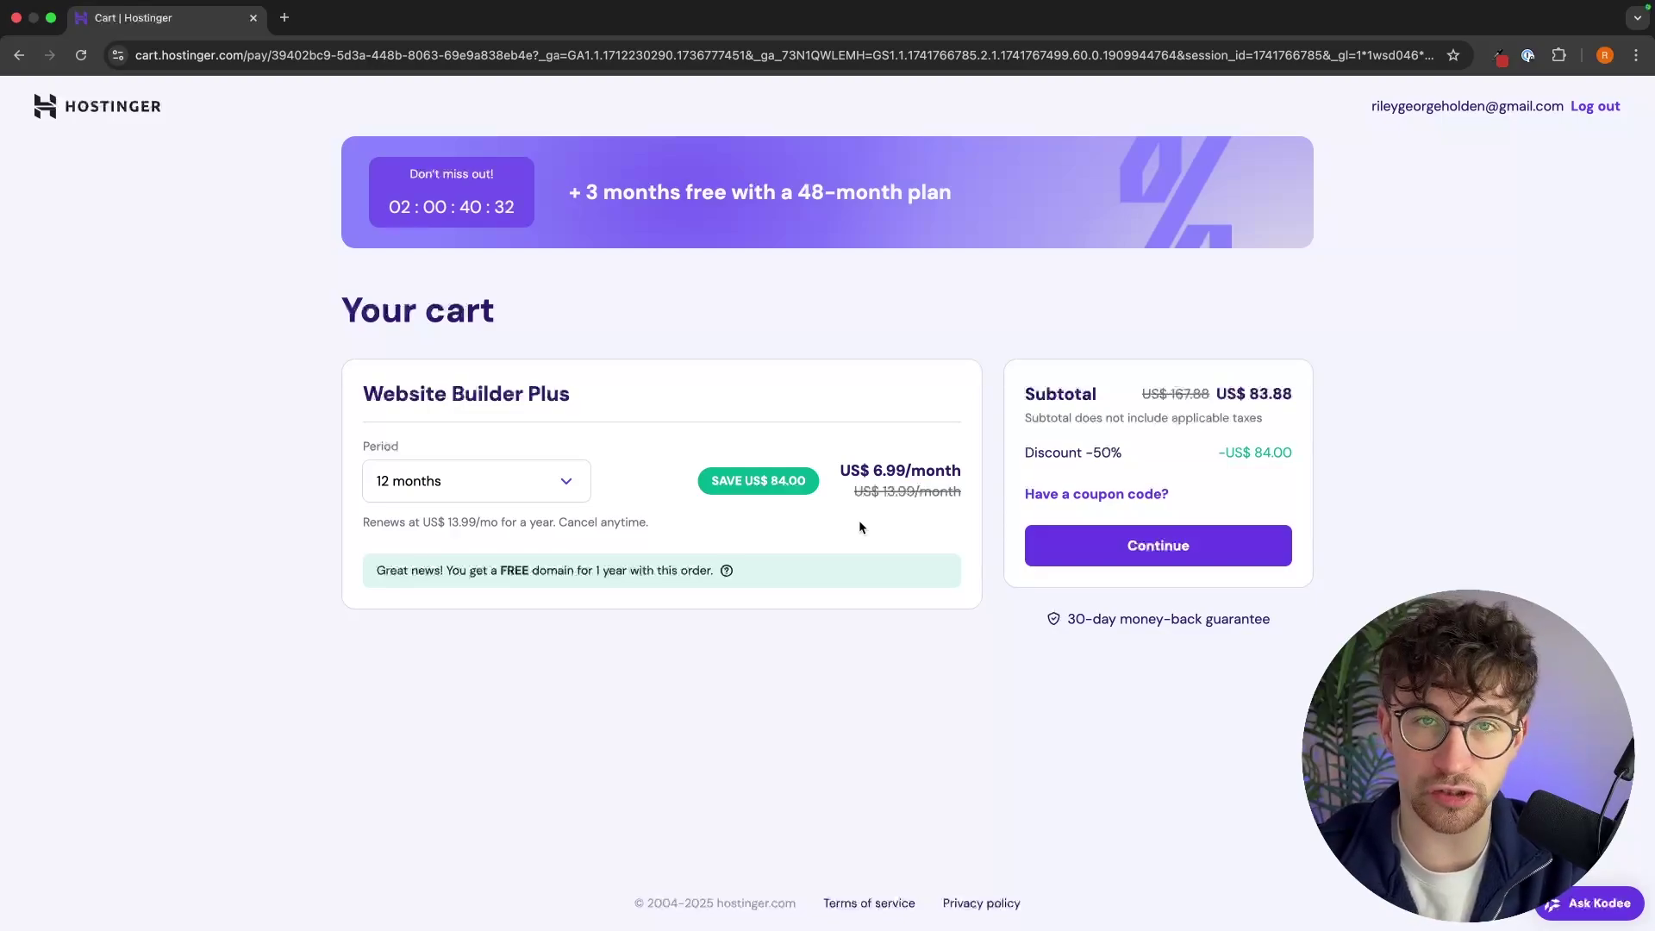
- Set the plan period to 24 months and review its renewal terms
left_click(536, 490)
left_click(482, 612)
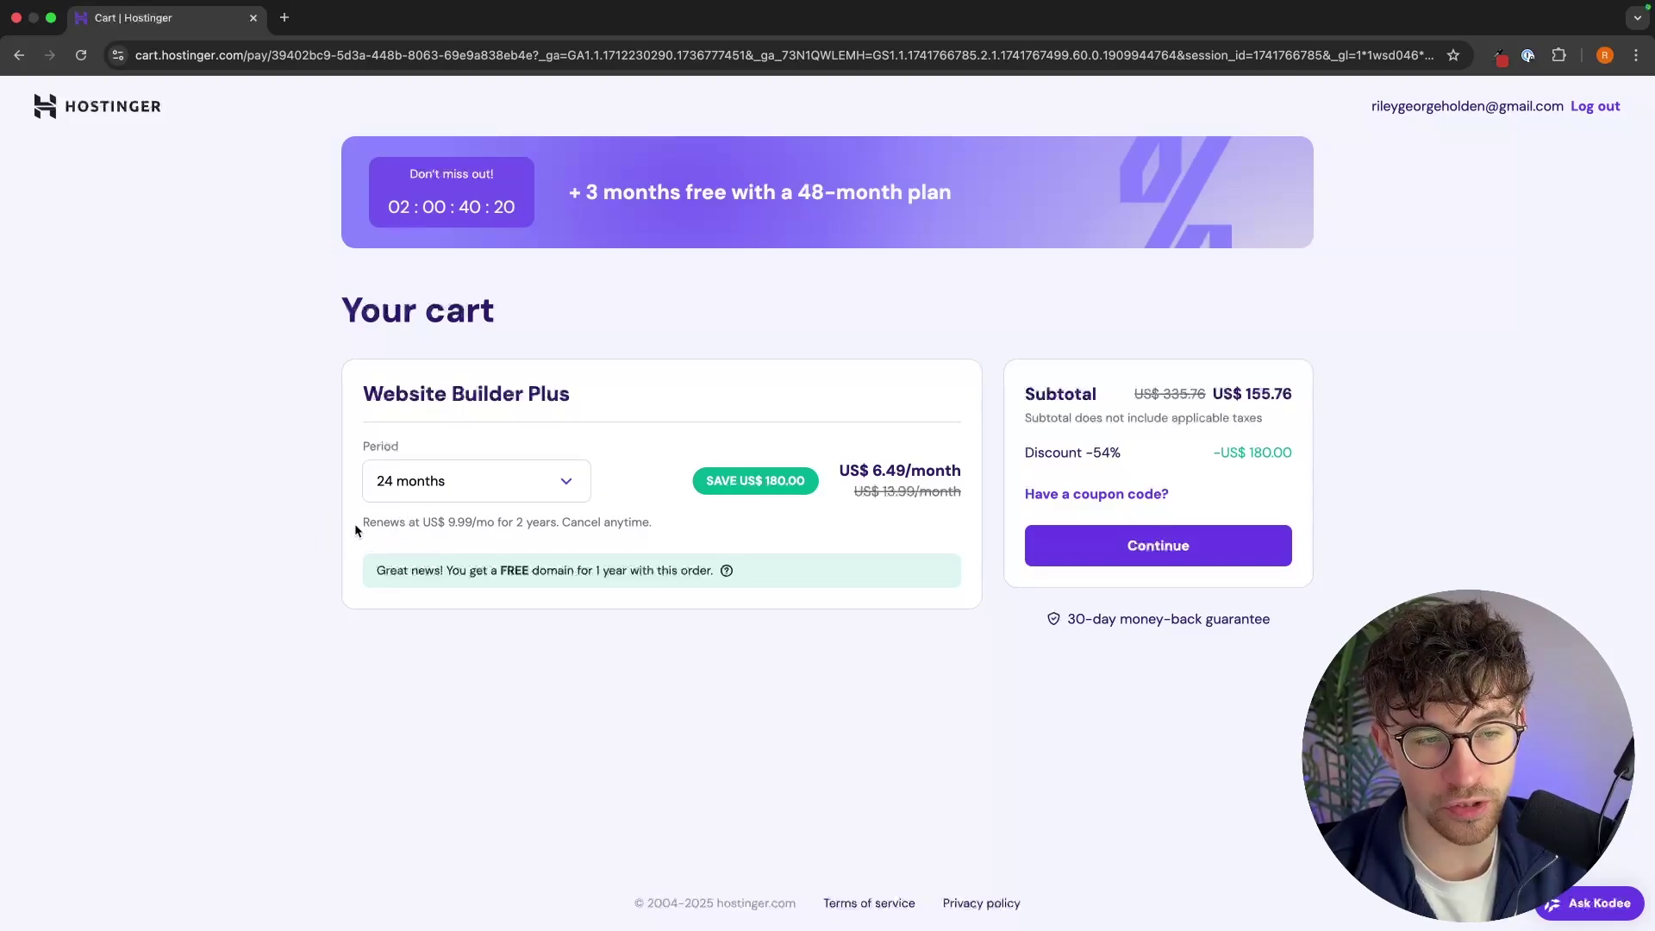
left_click_drag(355, 525, 692, 515)
left_click(690, 514)
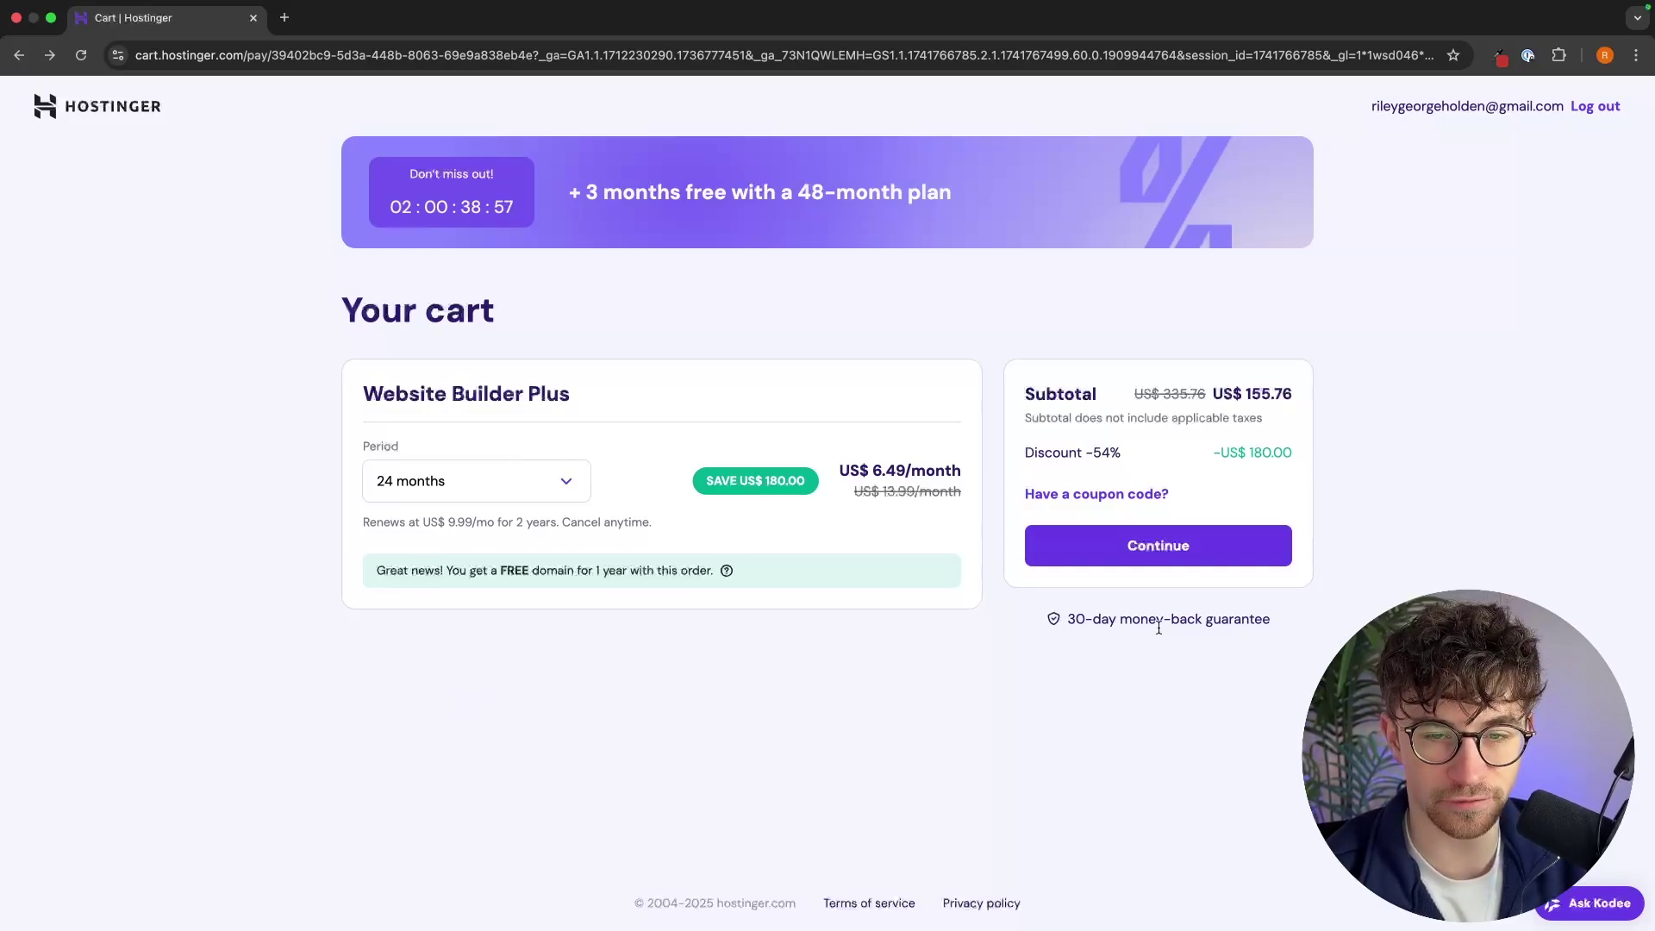
- Continue from the cart to checkout, submit the billing details and view the available payment methods
left_click(1174, 541)
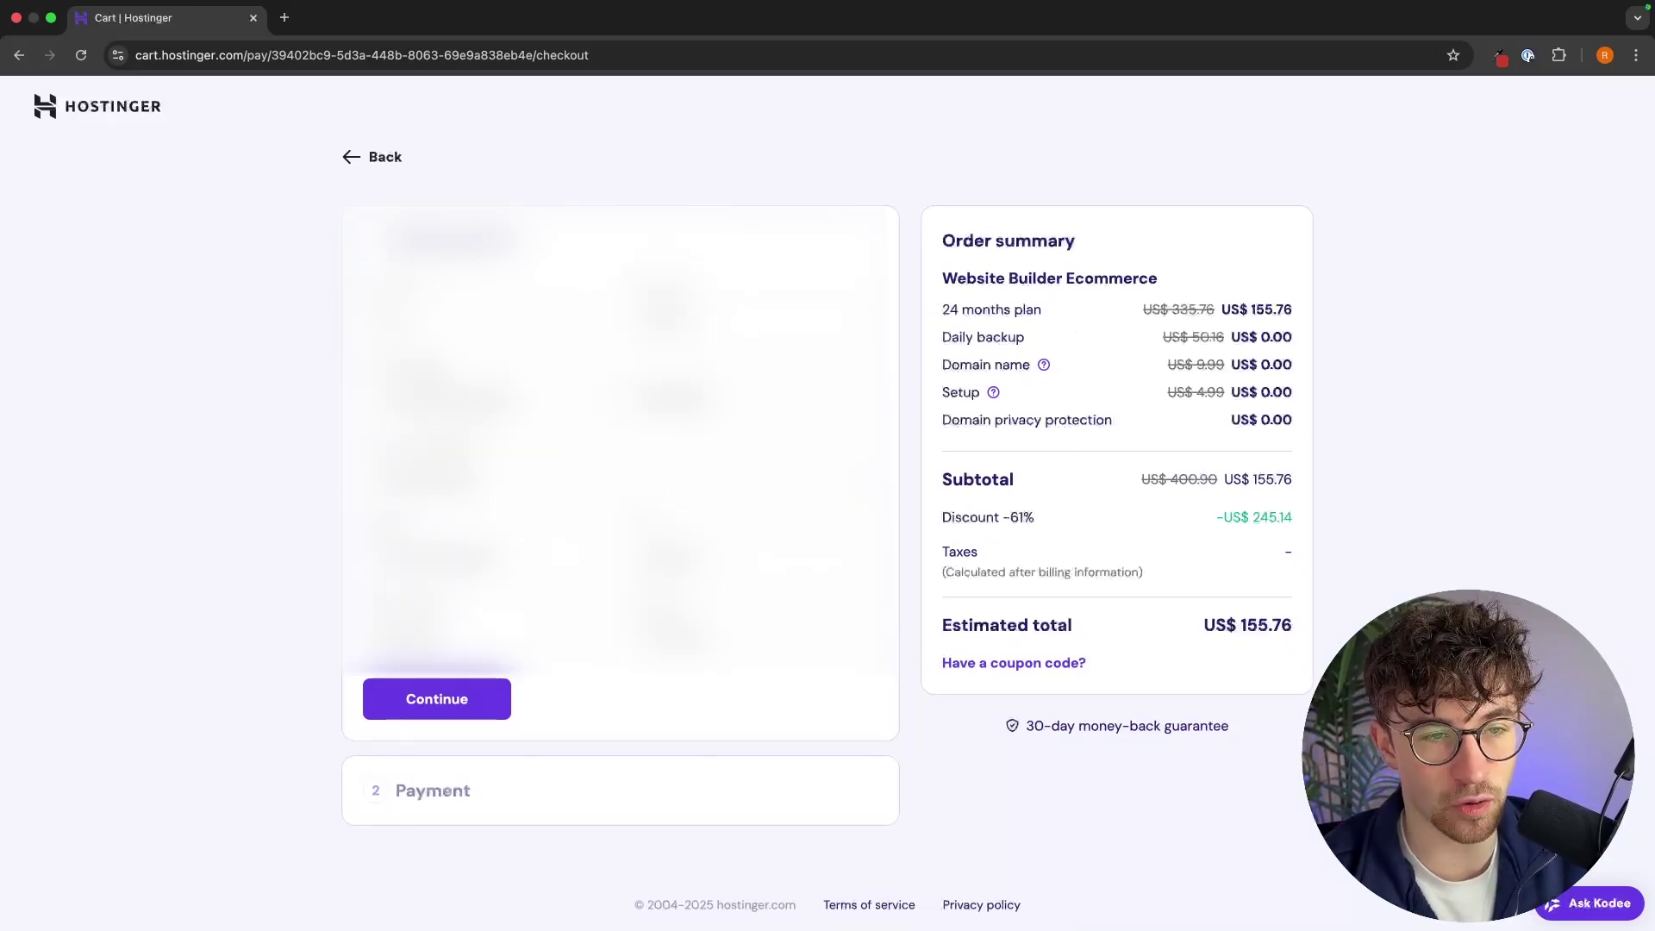
left_click(434, 699)
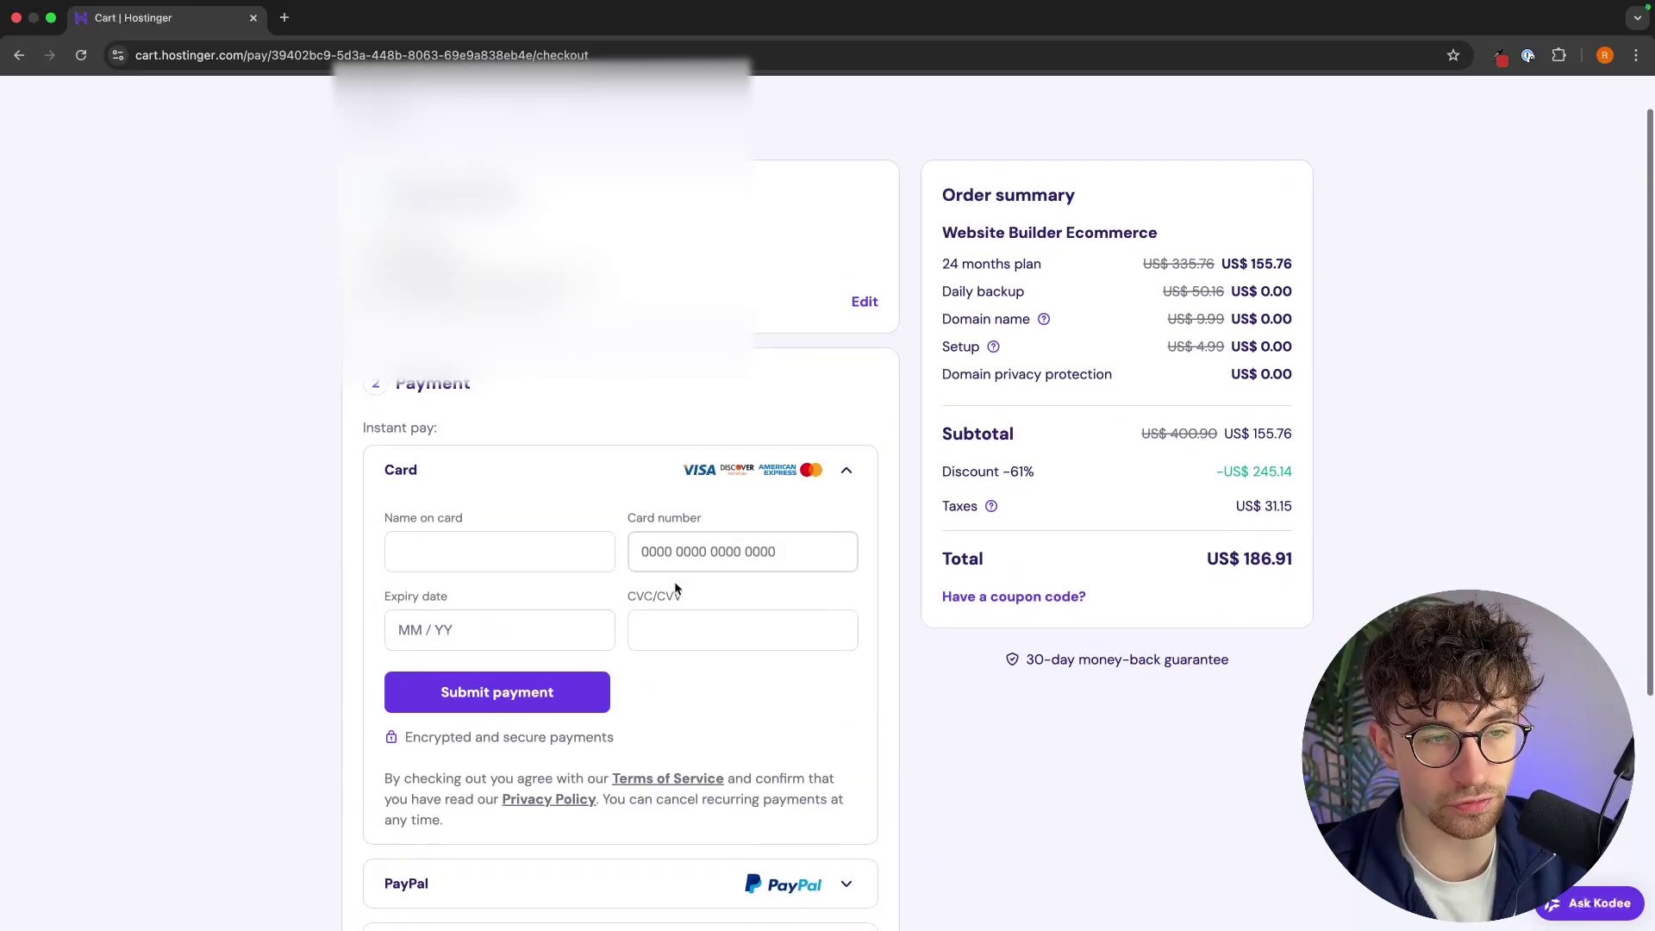
scroll(690, 569, "down", 2)
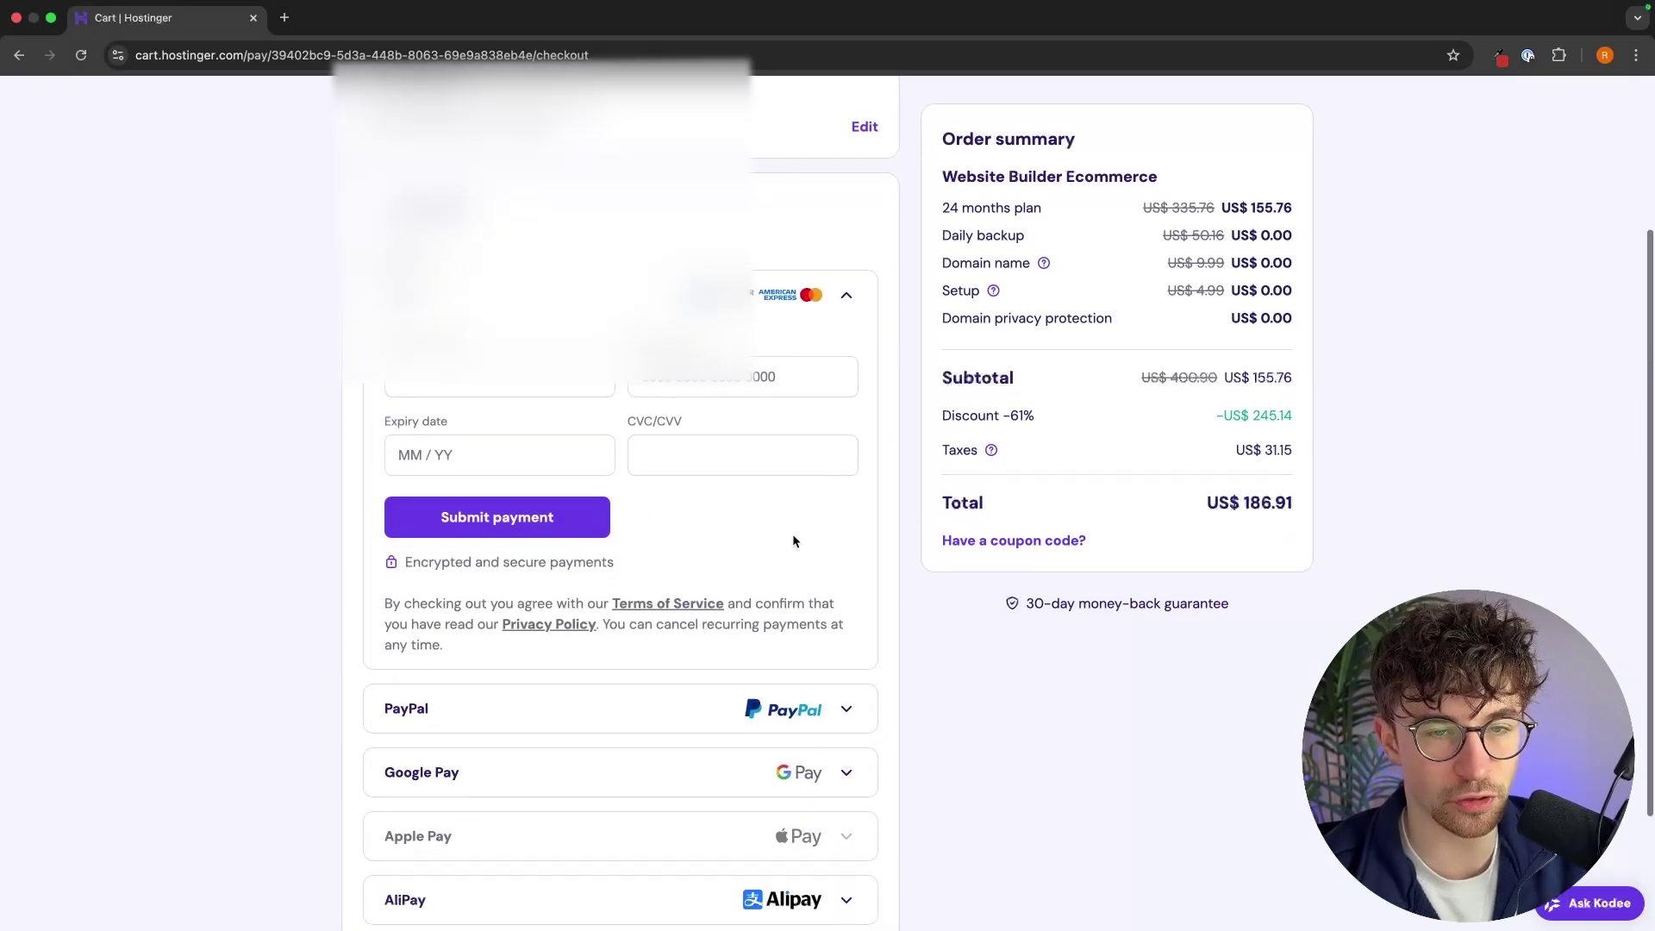
- Fill in the card details for the 24-month order, including card number, expiry date and security code, and submit the payment
left_click(500, 377)
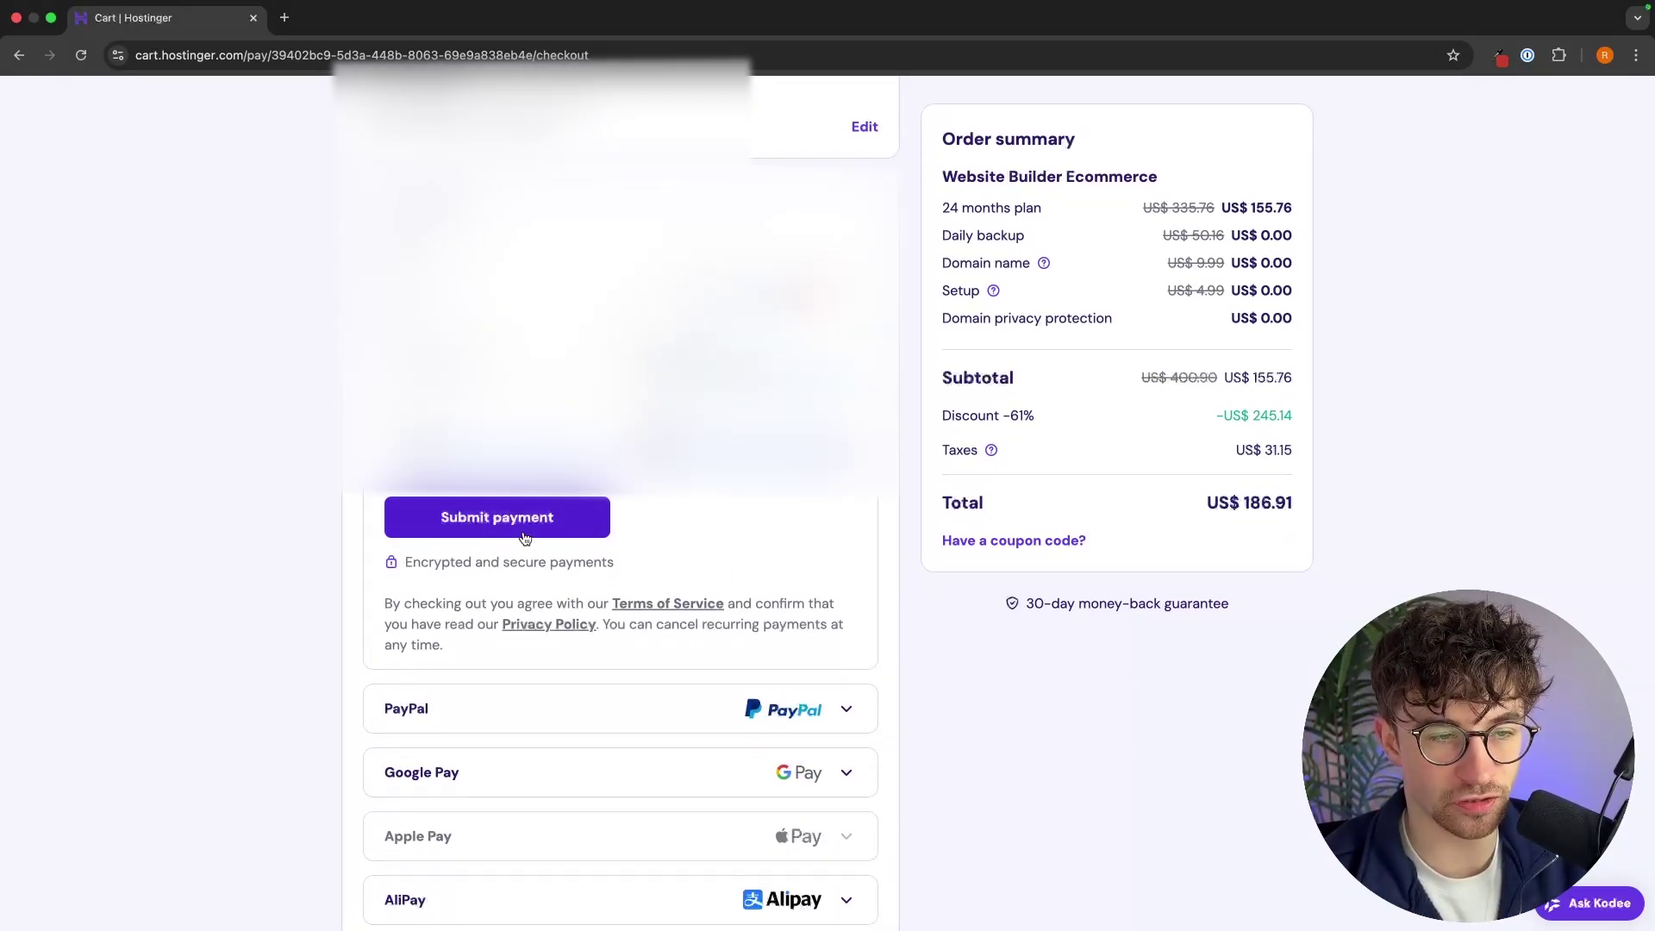
left_click(556, 522)
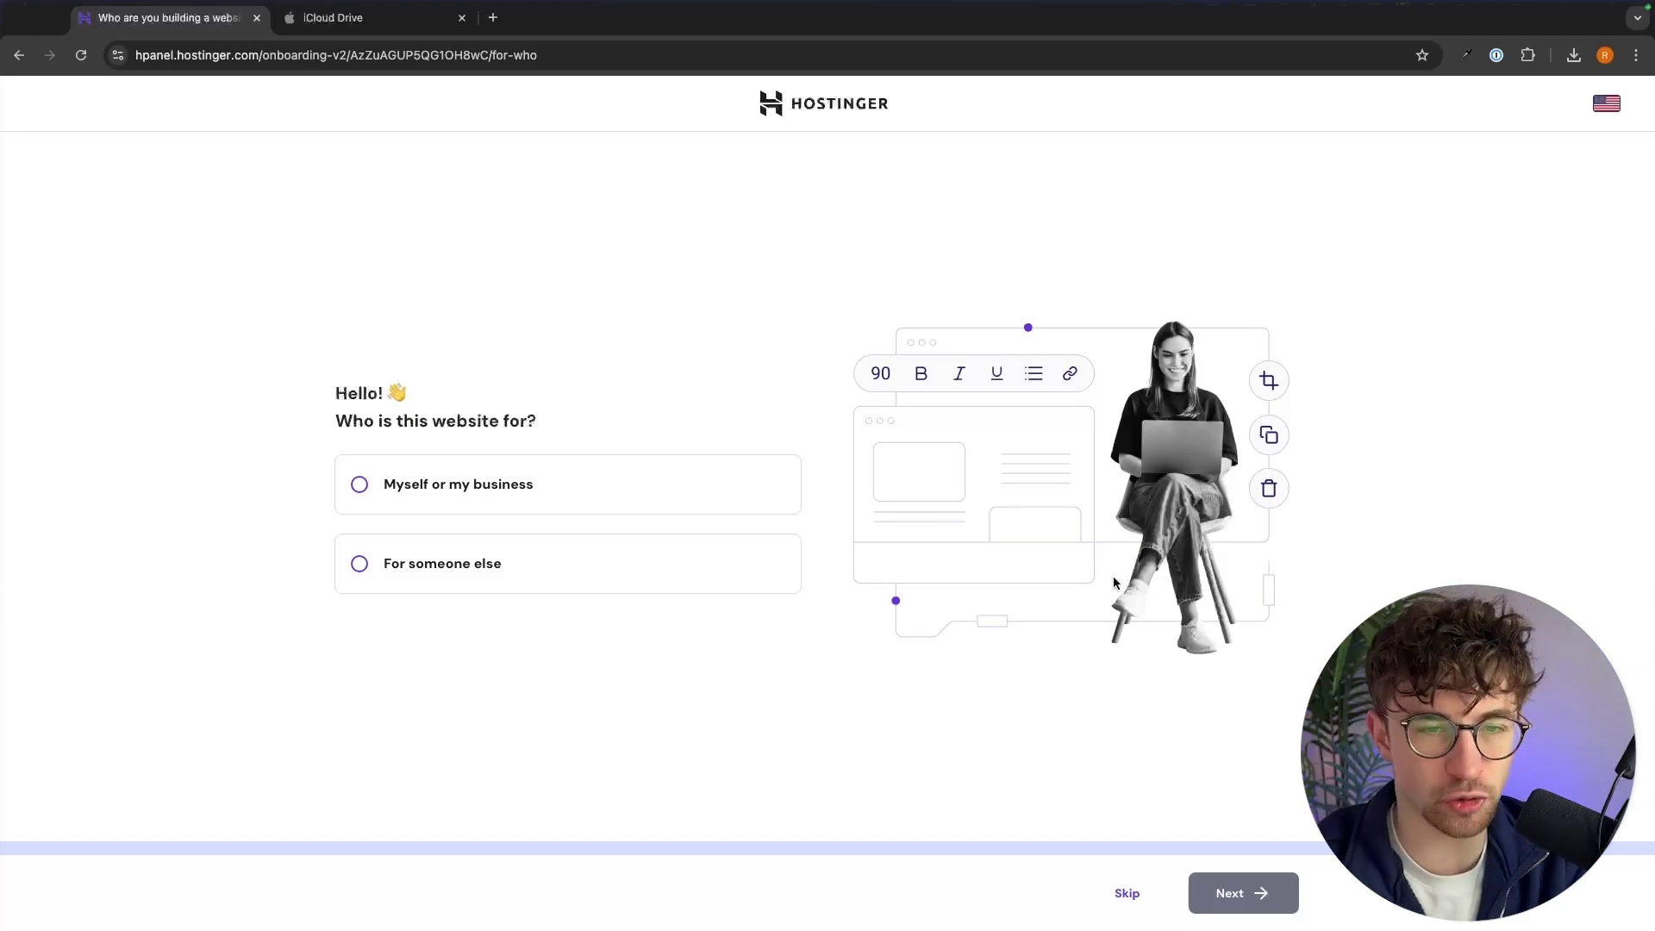
- Work through onboarding: skip the question about who the website is for, choose to create a website, and select Hostinger Website Builder as the platform
left_click(1126, 894)
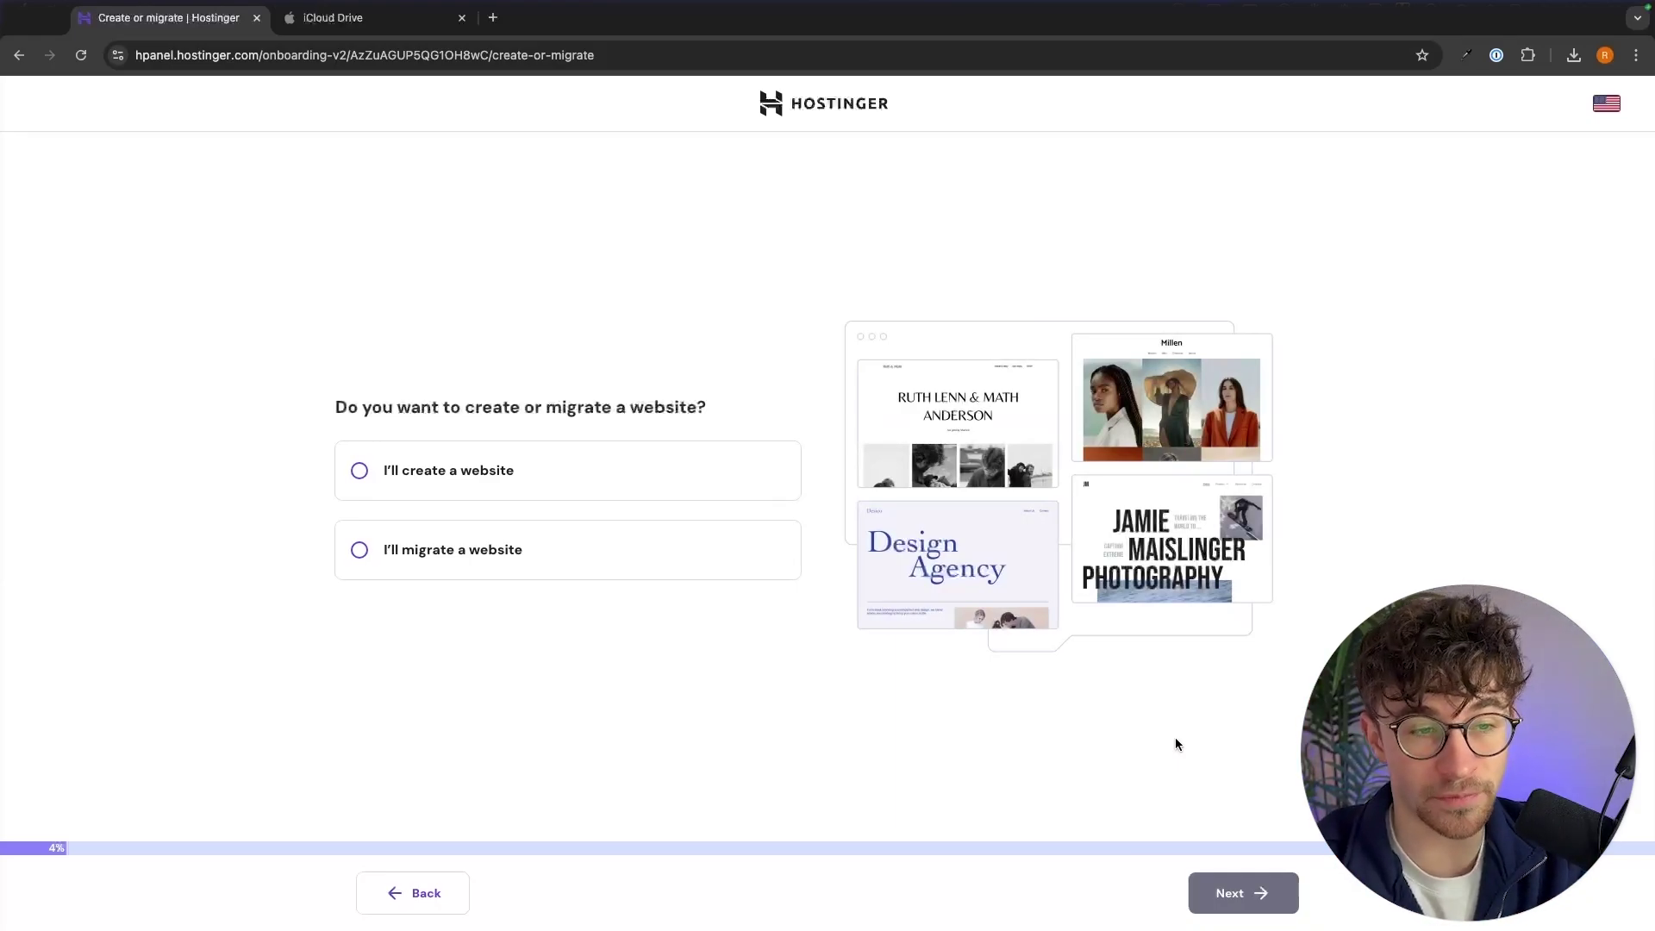
left_click(502, 480)
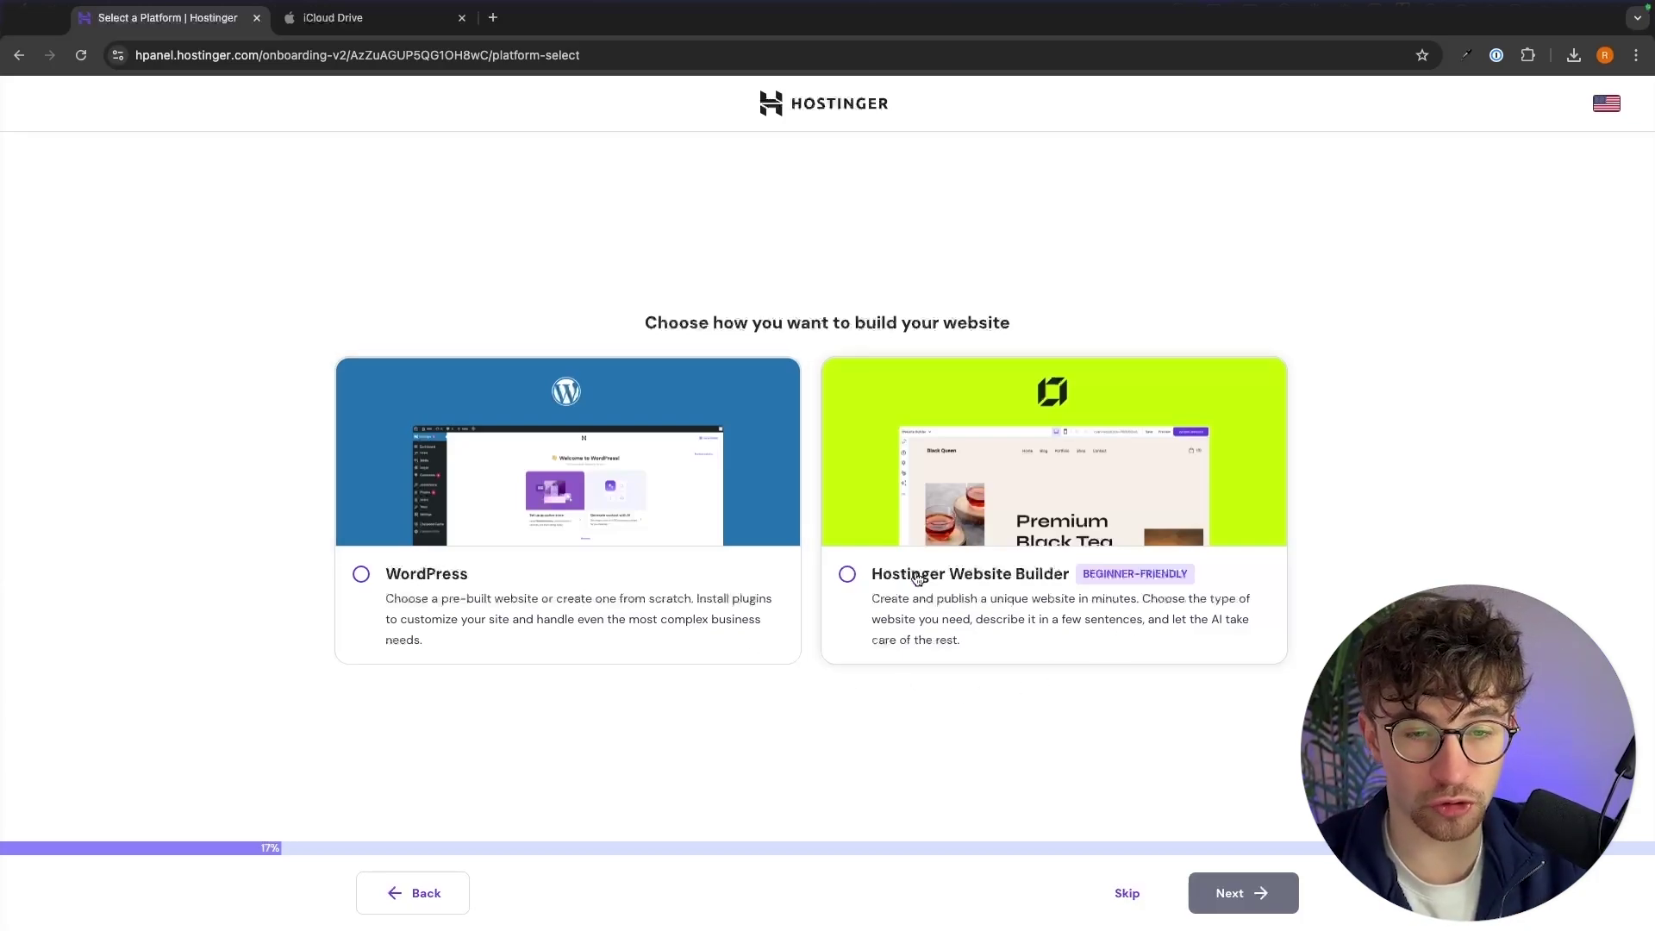
left_click(1038, 500)
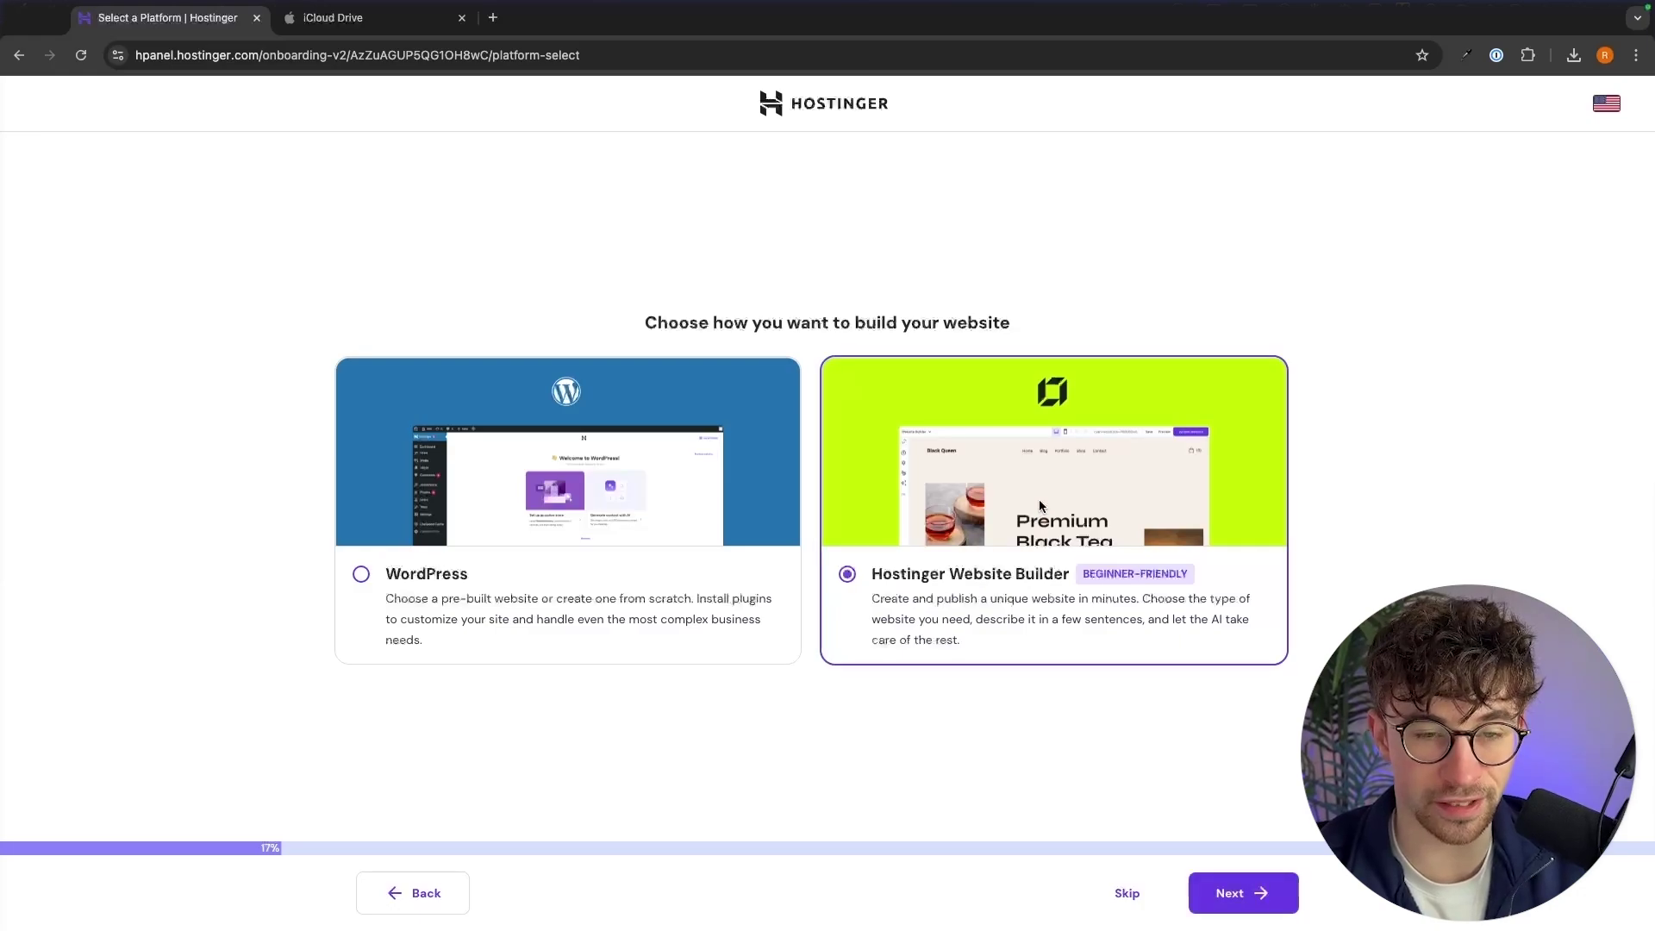
left_click(1283, 901)
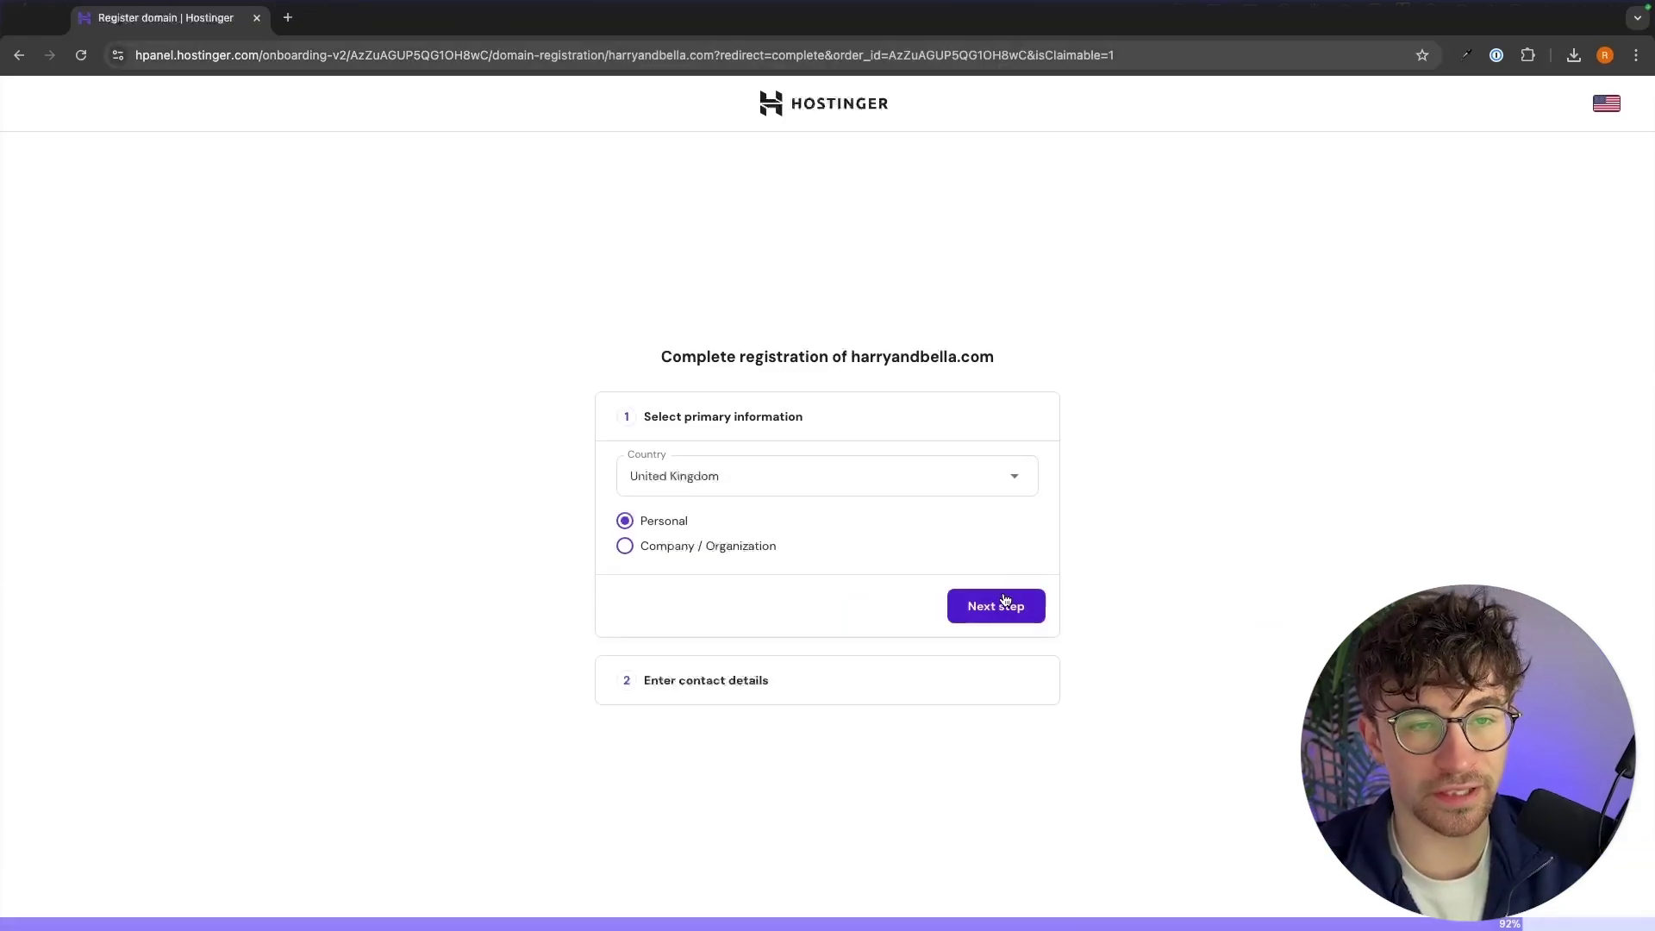
- Complete the domain registration as Personal in the United Kingdom, submitting the owner's contact details
left_click(1006, 604)
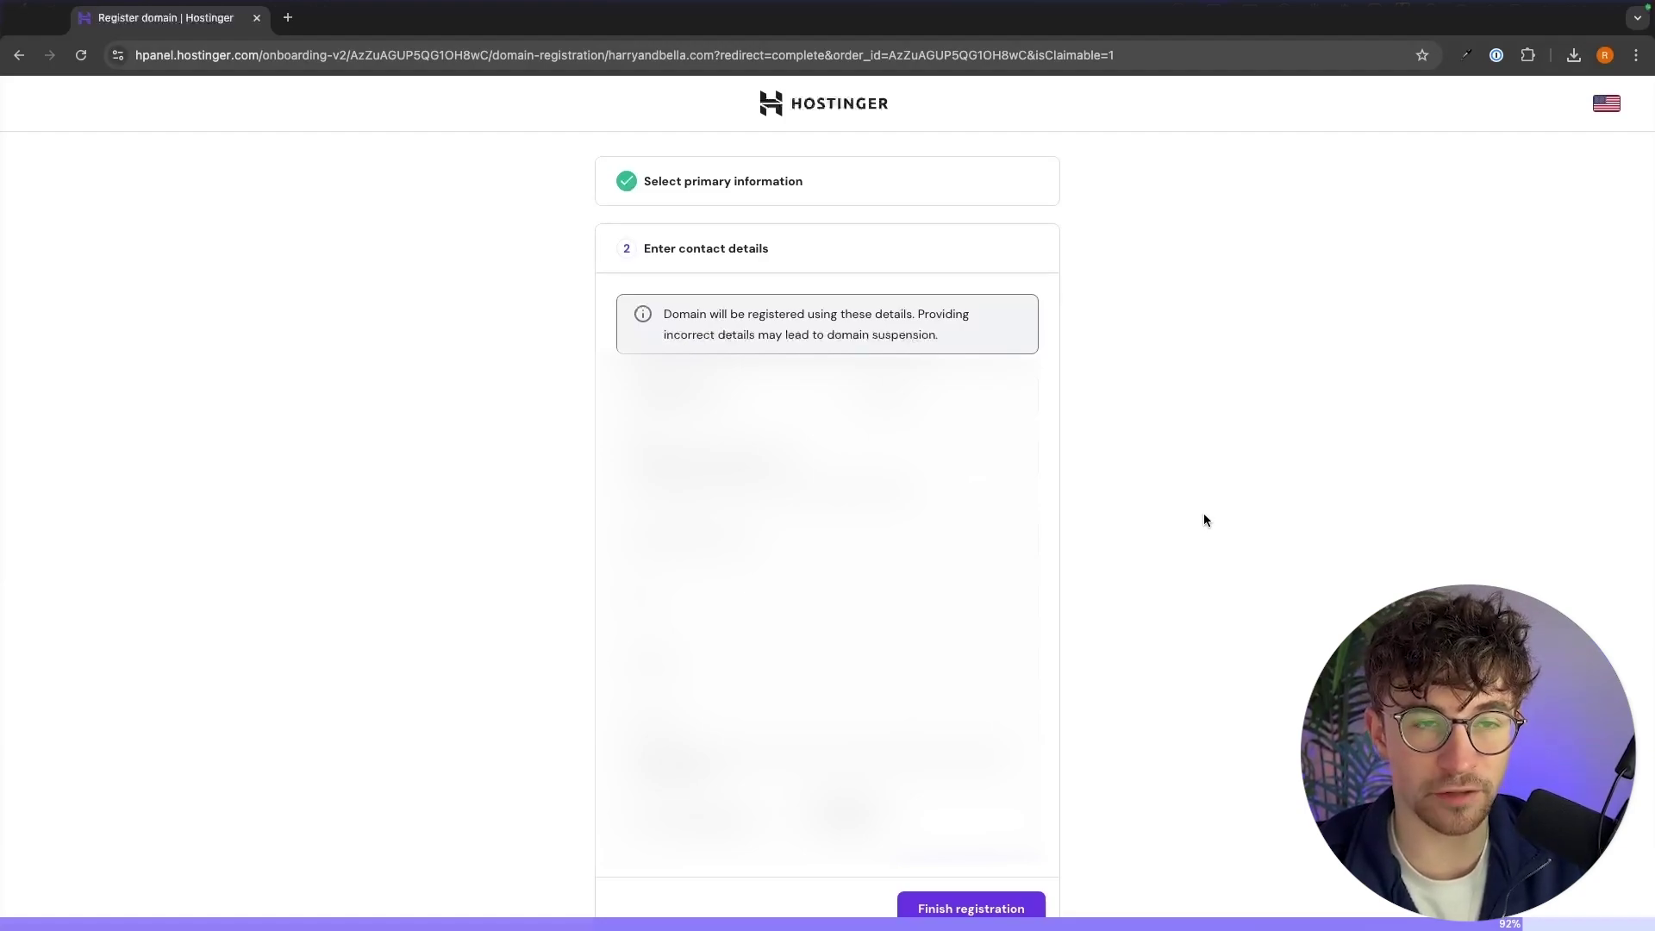
left_click(971, 907)
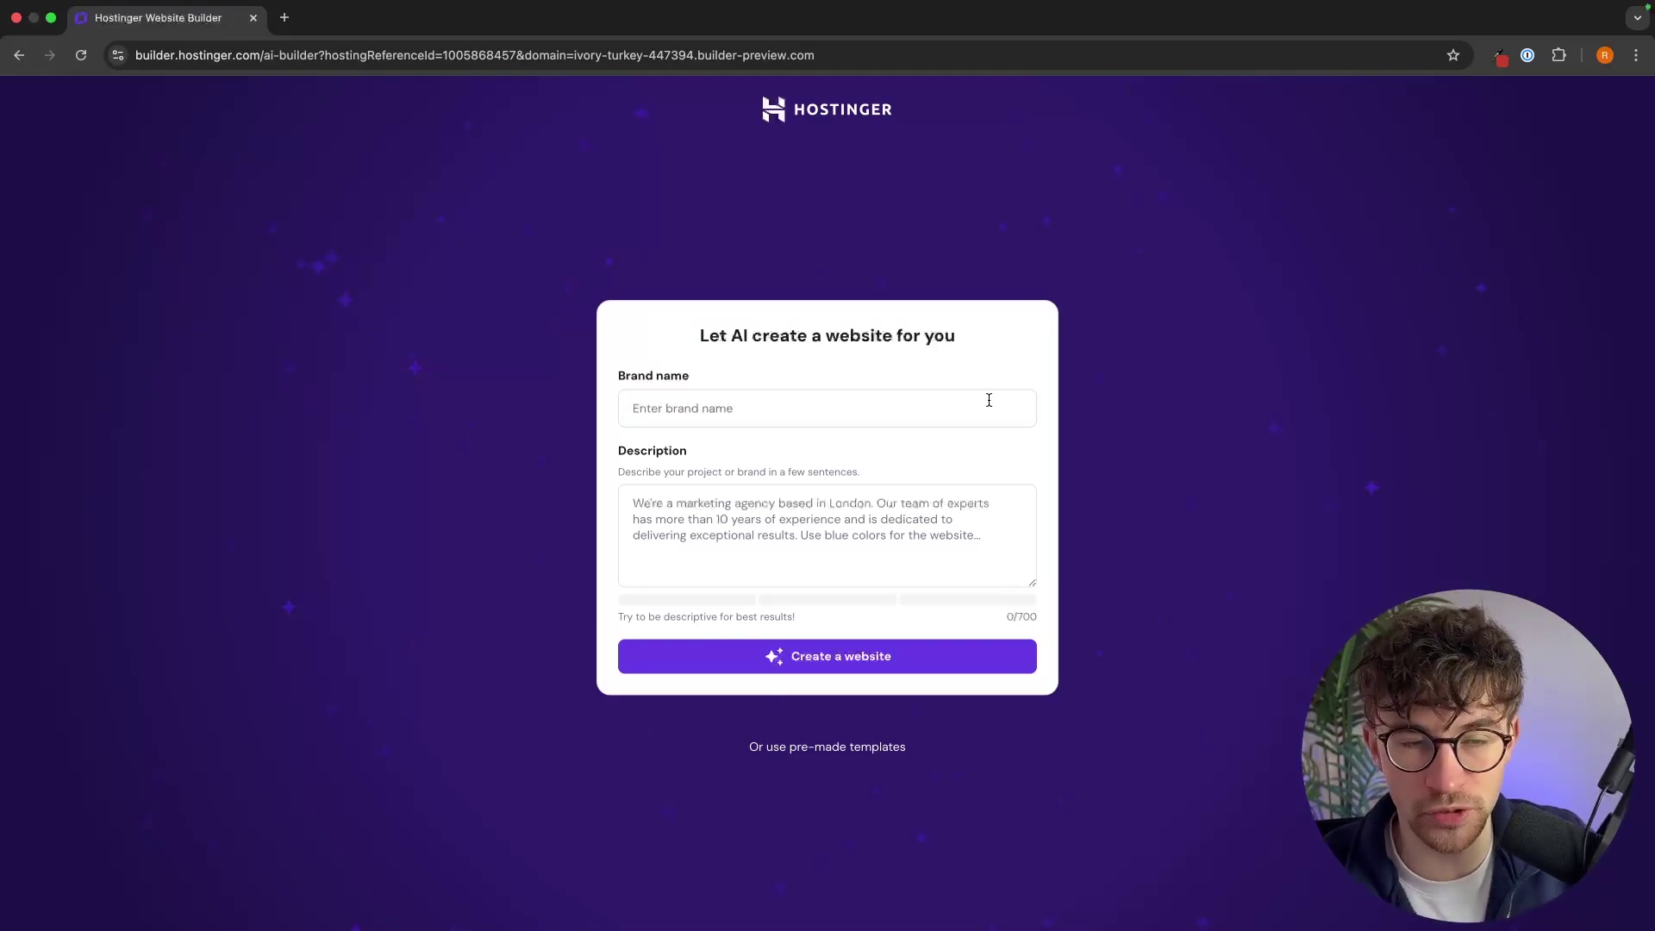
- Browse the pre-made website templates, including the eCommerce category, and return to the AI website creation form
left_click_drag(680, 336, 1023, 336)
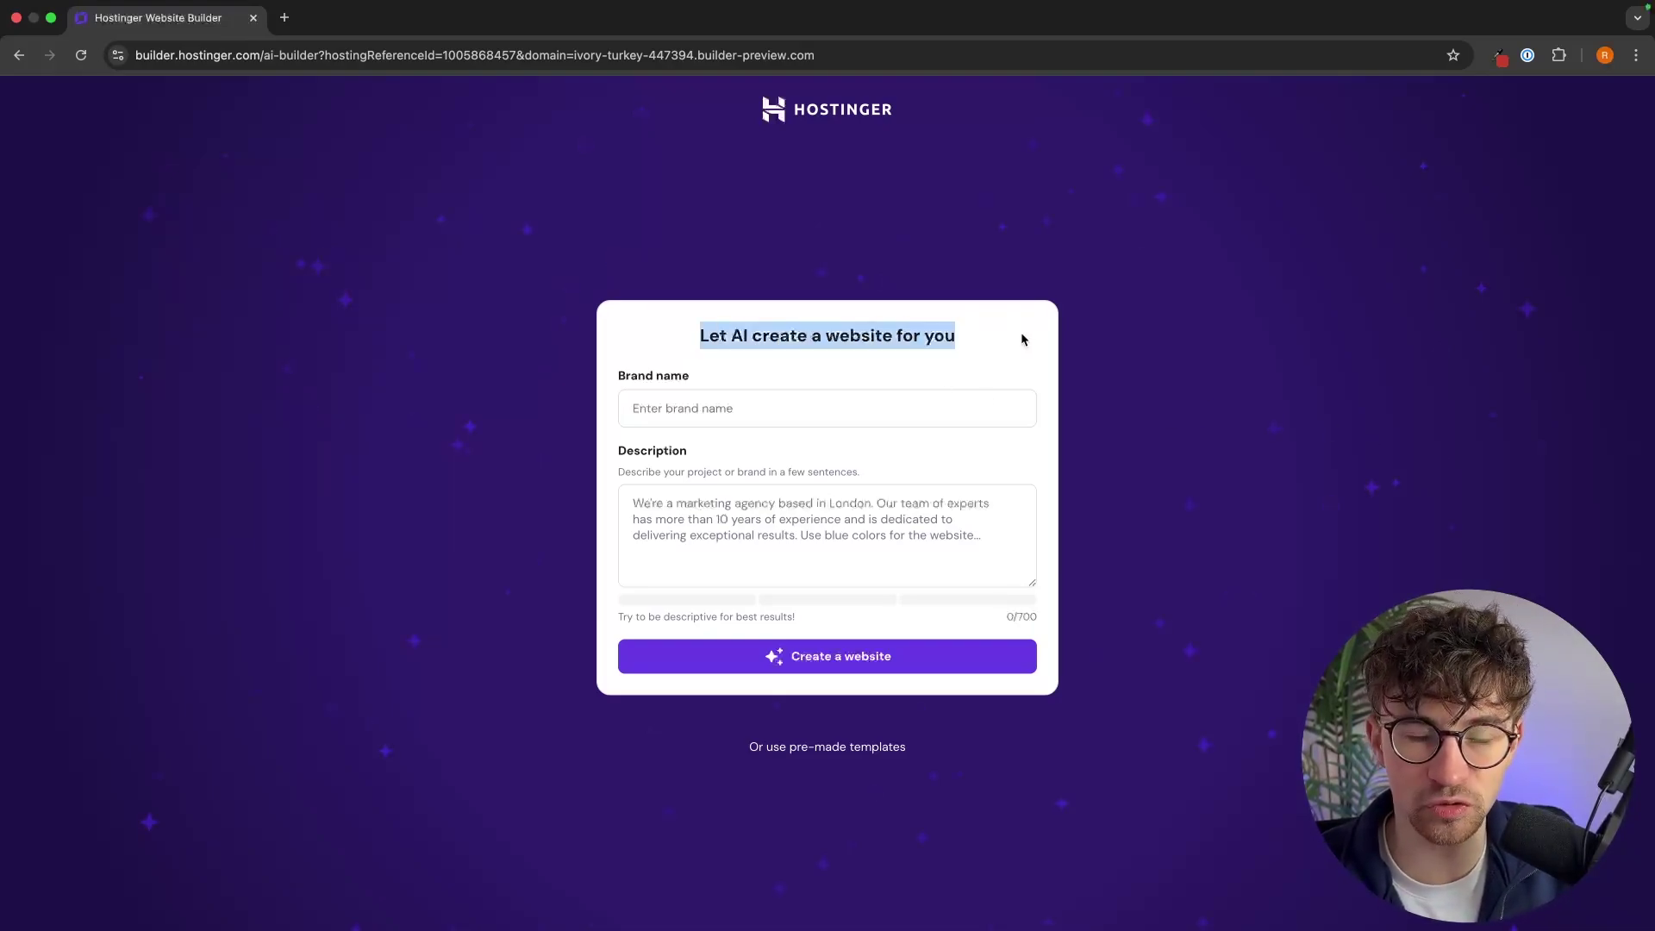
left_click(1000, 337)
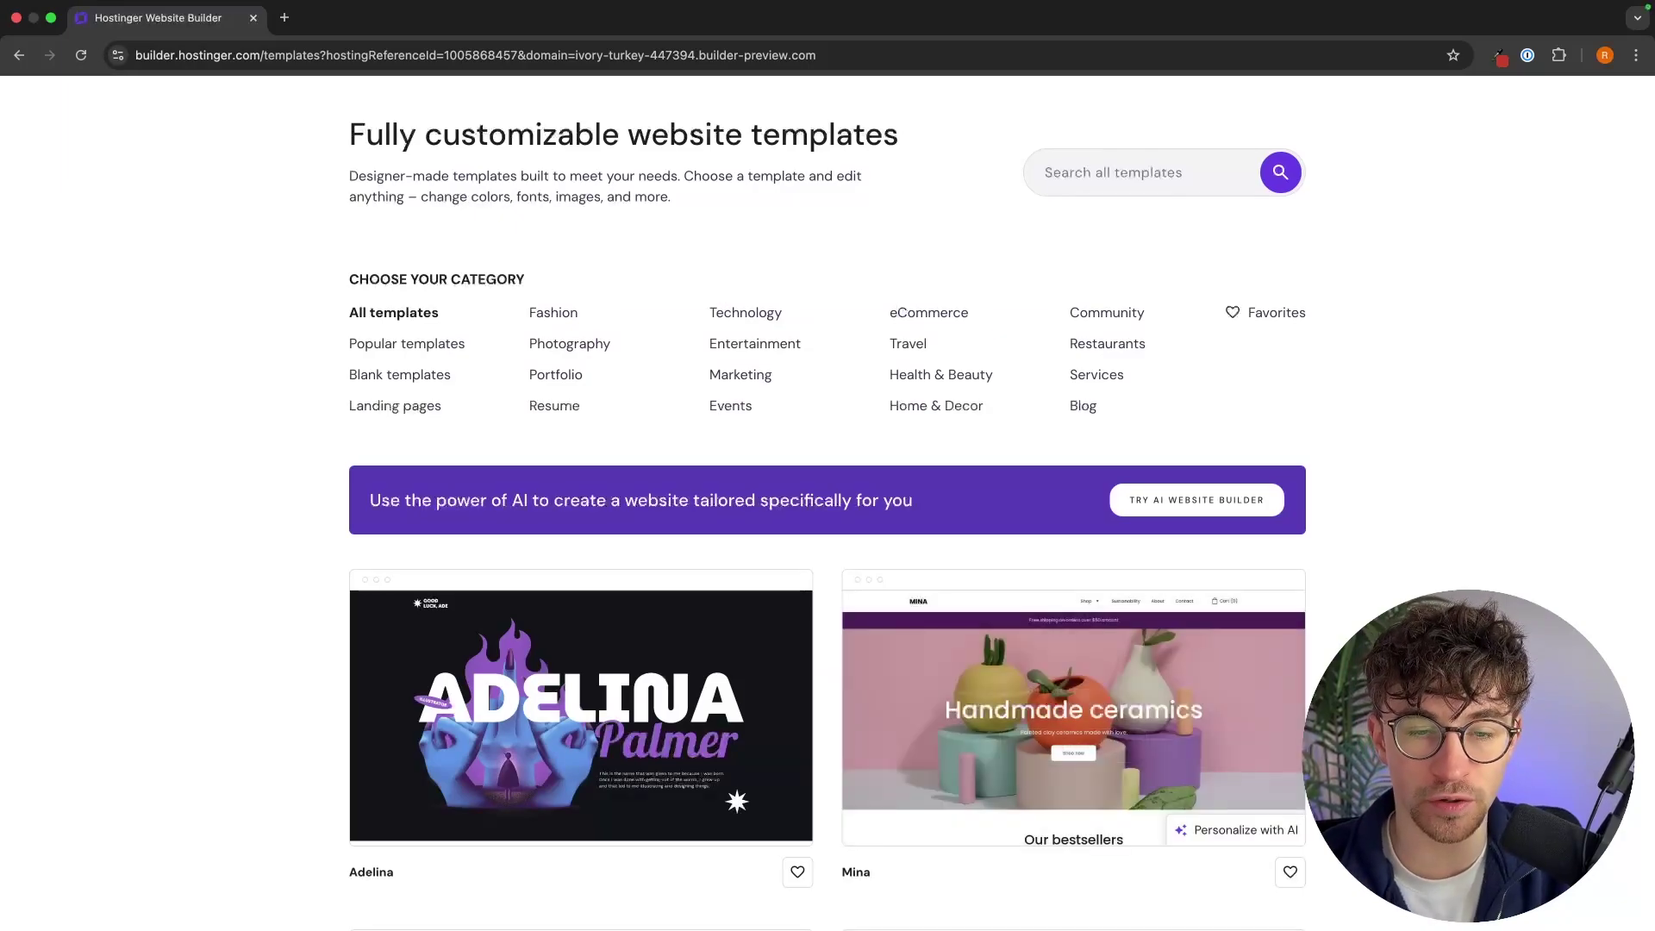
scroll(827, 518, "down", 5)
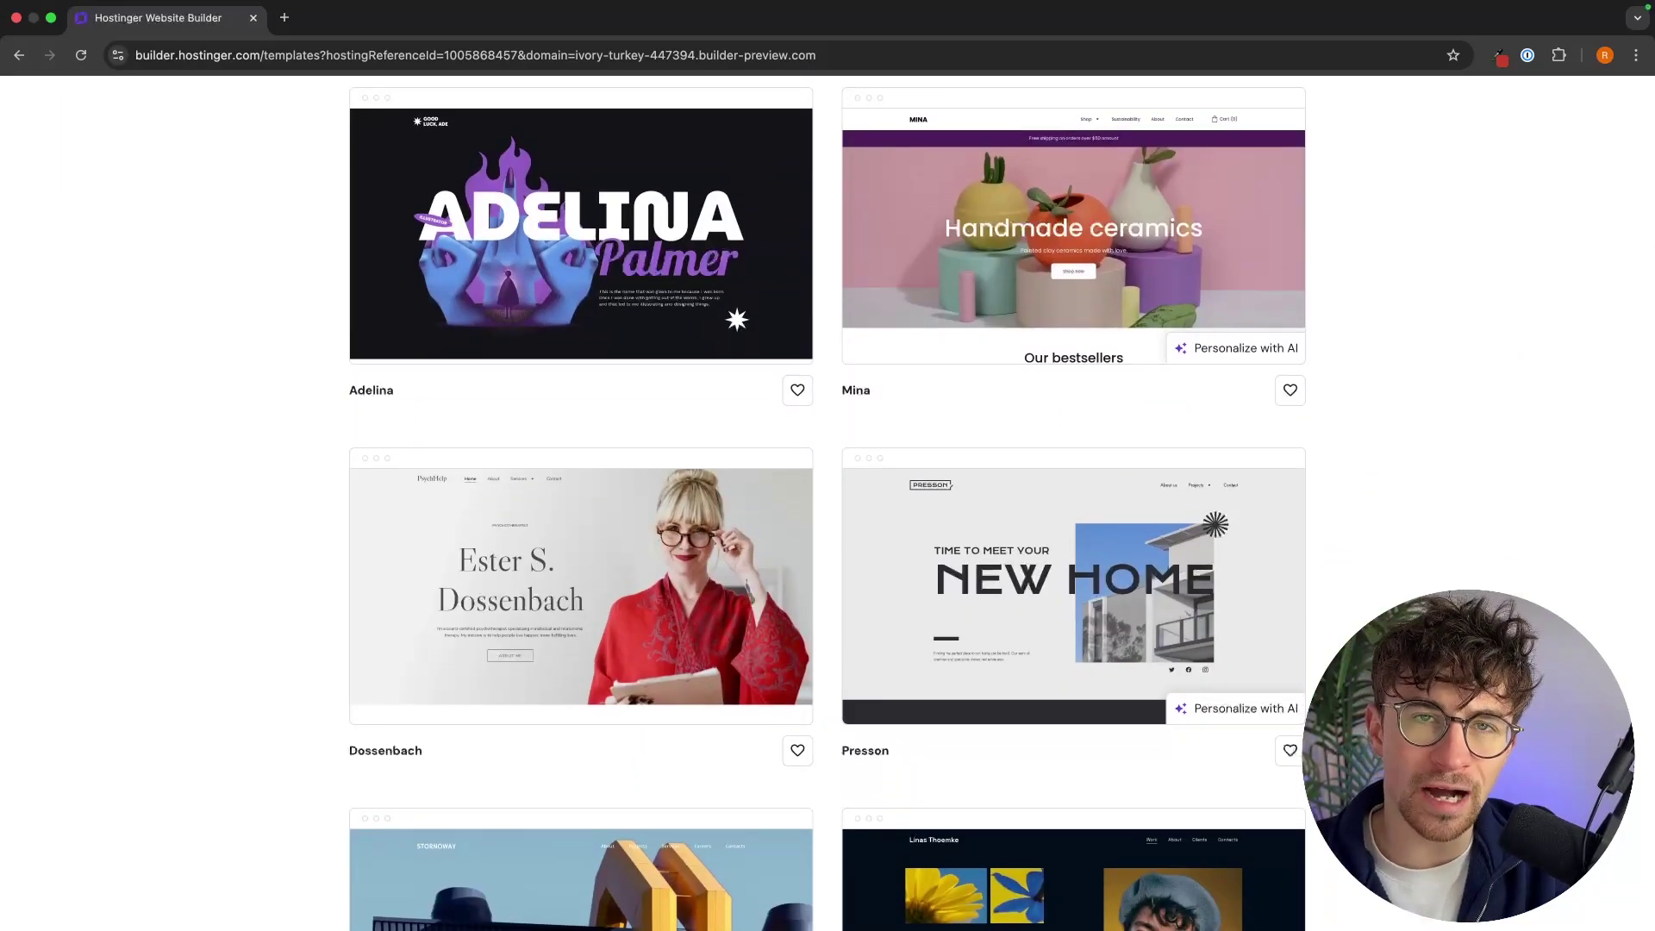
scroll(1233, 484, "up", 5)
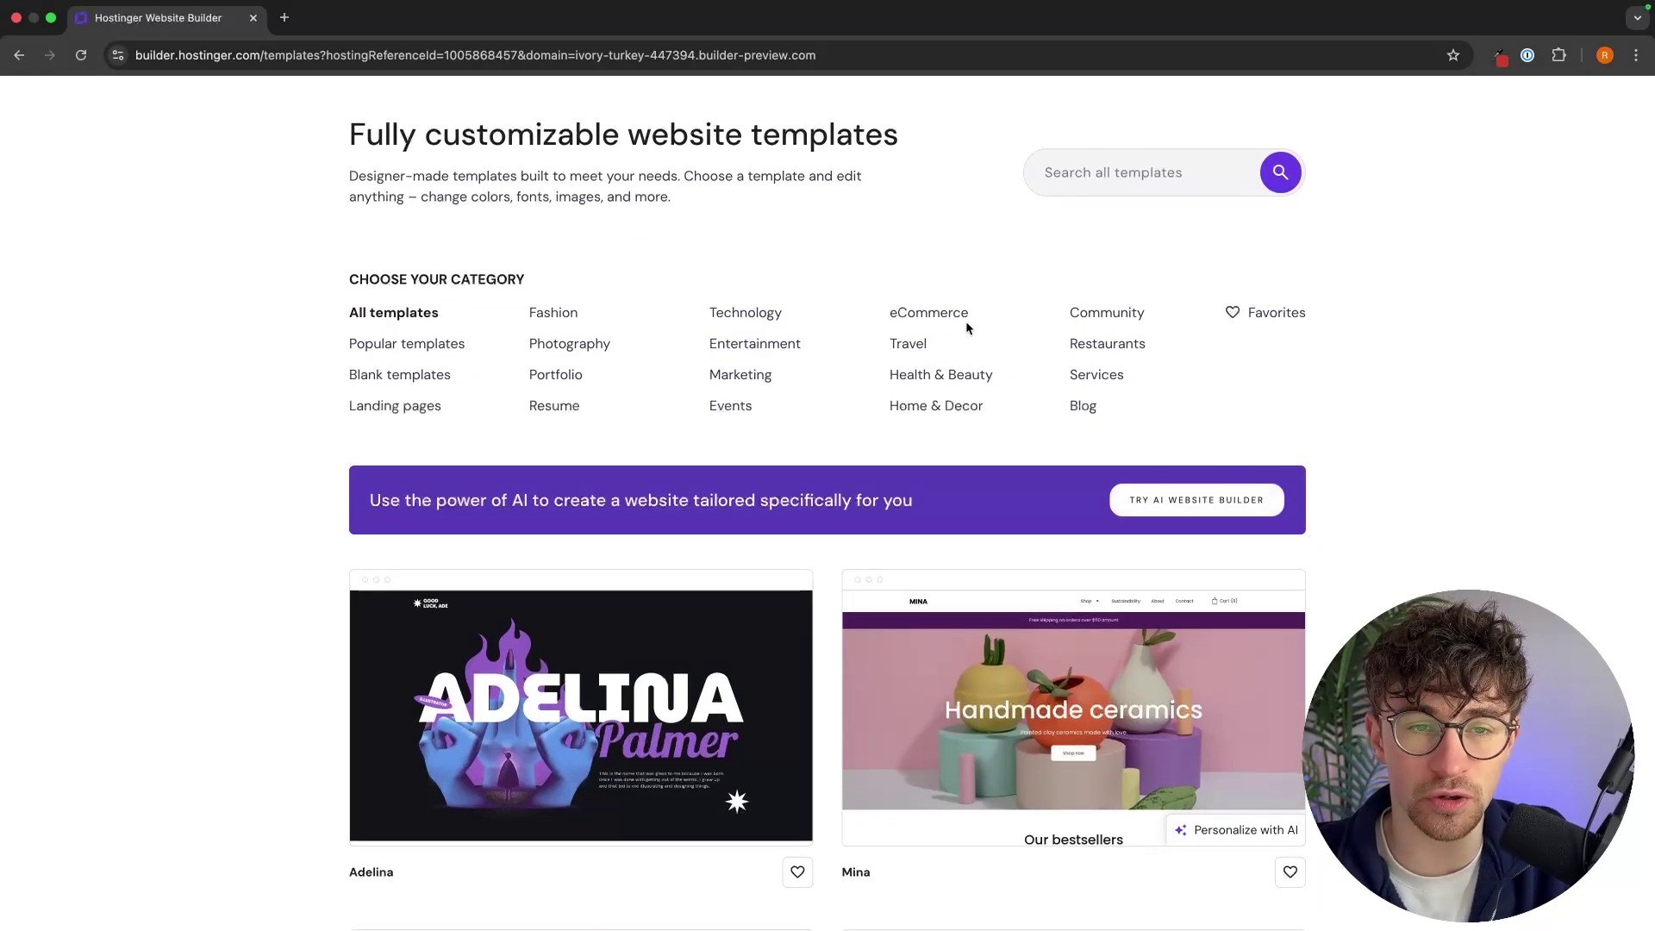
left_click(961, 319)
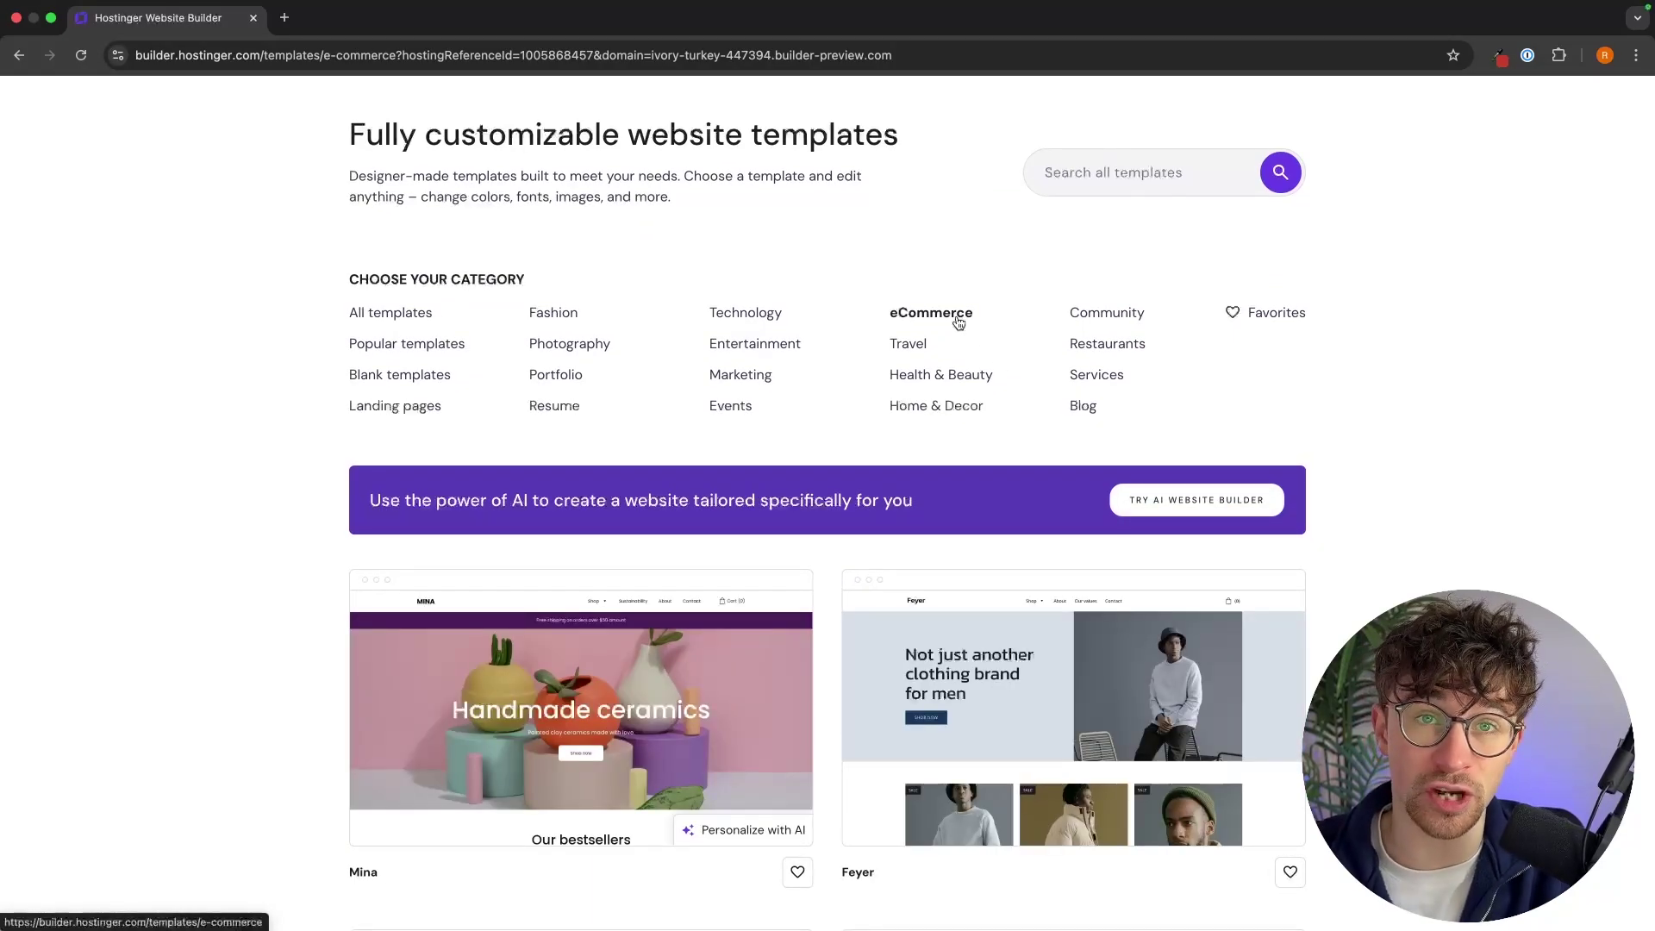
scroll(1048, 444, "down", 5)
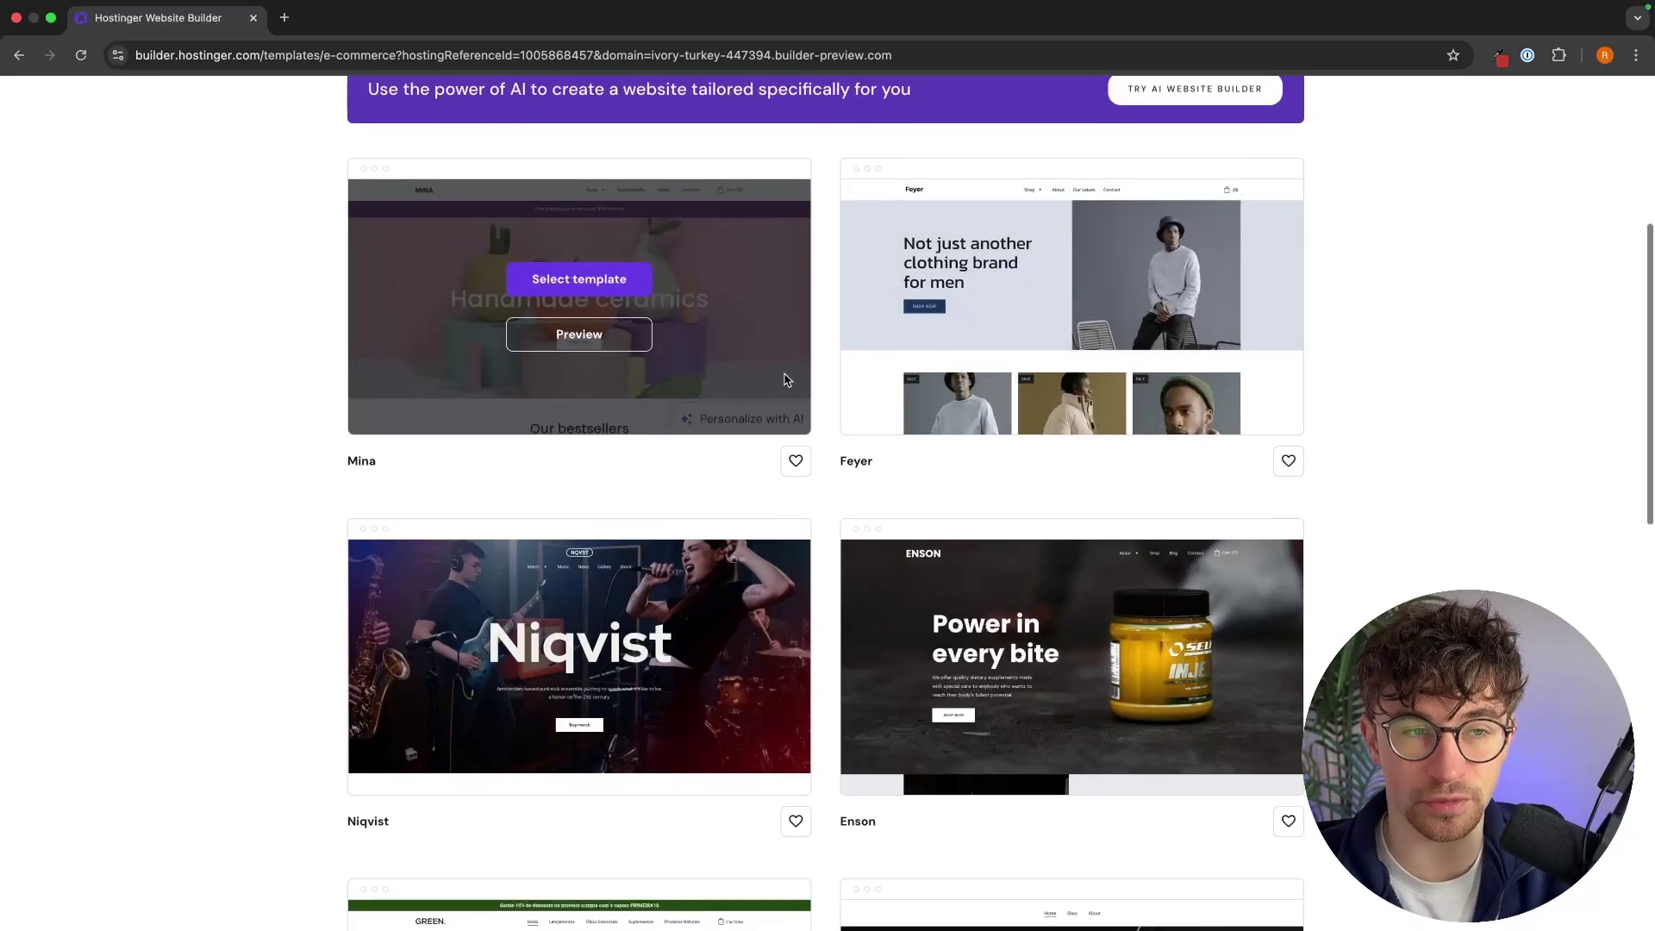
scroll(681, 515, "down", 1)
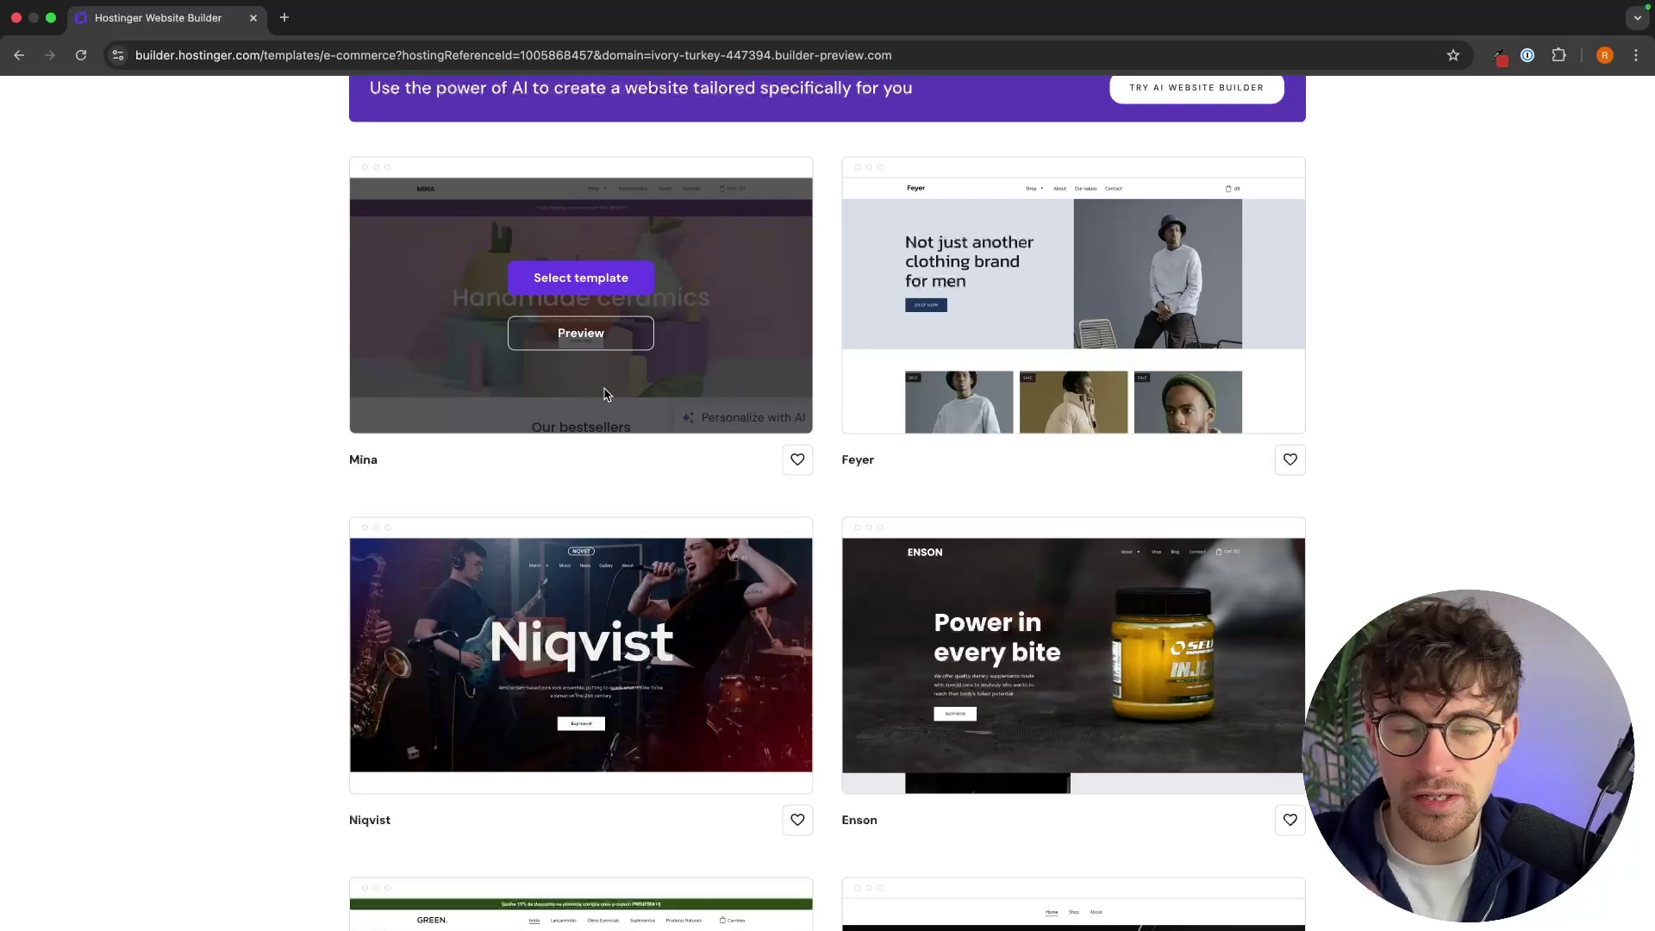
scroll(606, 393, "up", 5)
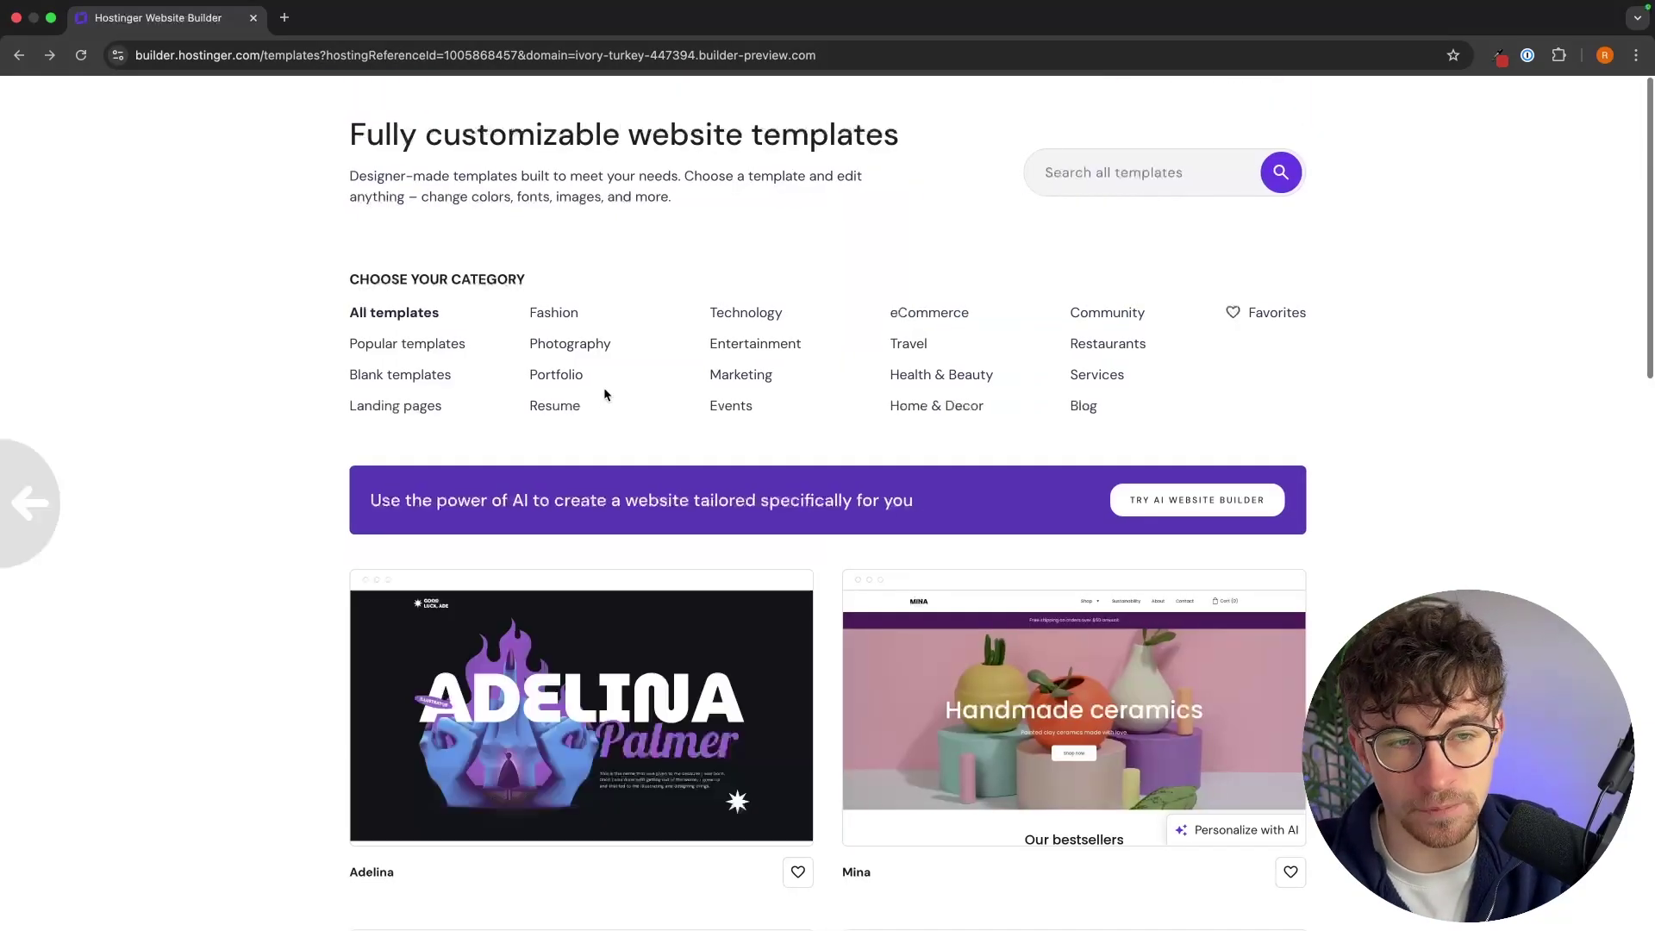
scroll(748, 407, "left", 5)
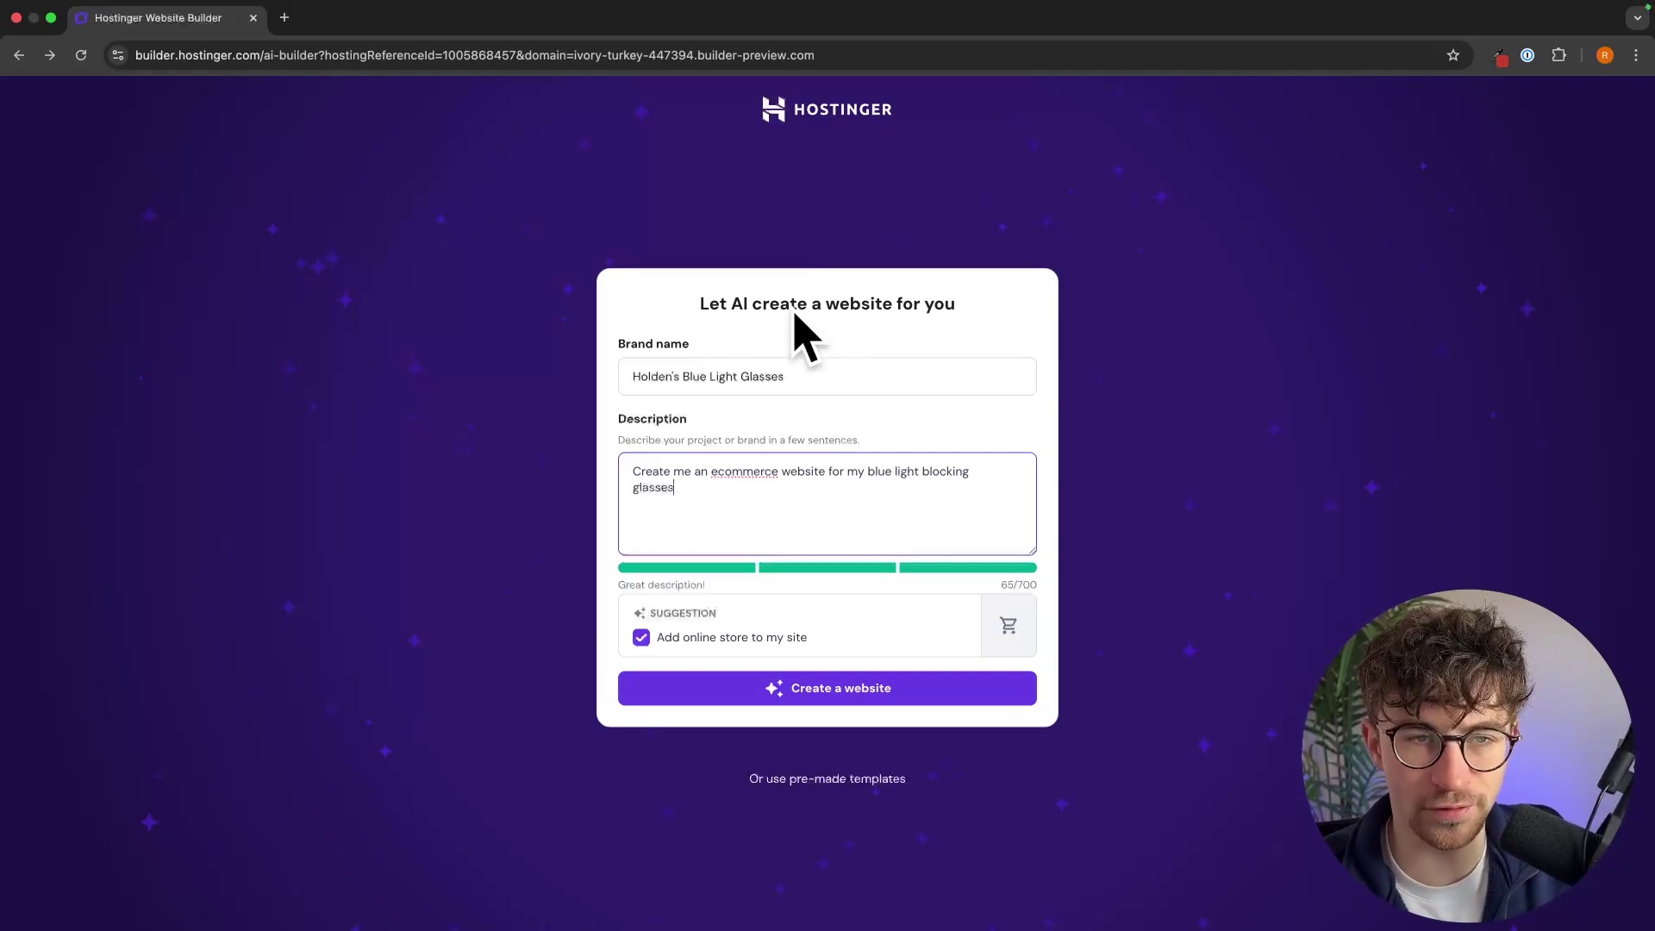
- Generate an AI website for "Holden's Blue Light Glasses" described as an ecommerce website for blue light blocking glasses, with an online store, and review its homepage
left_click_drag(690, 307, 1027, 310)
left_click(929, 324)
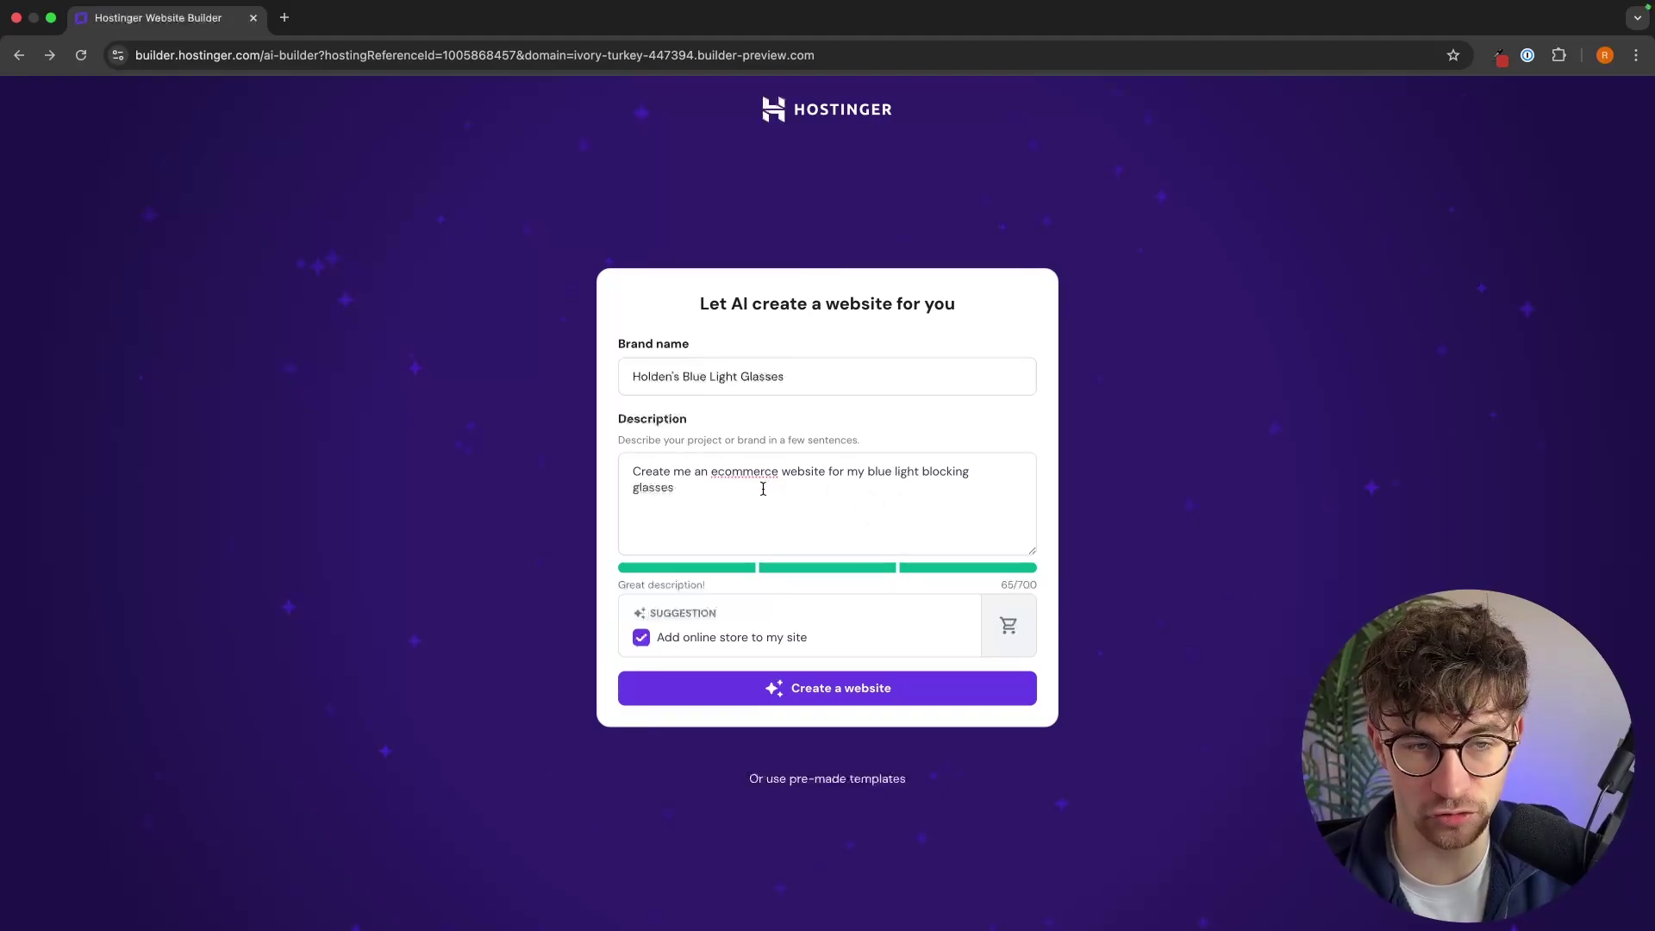
left_click_drag(763, 489, 545, 445)
left_click(1294, 471)
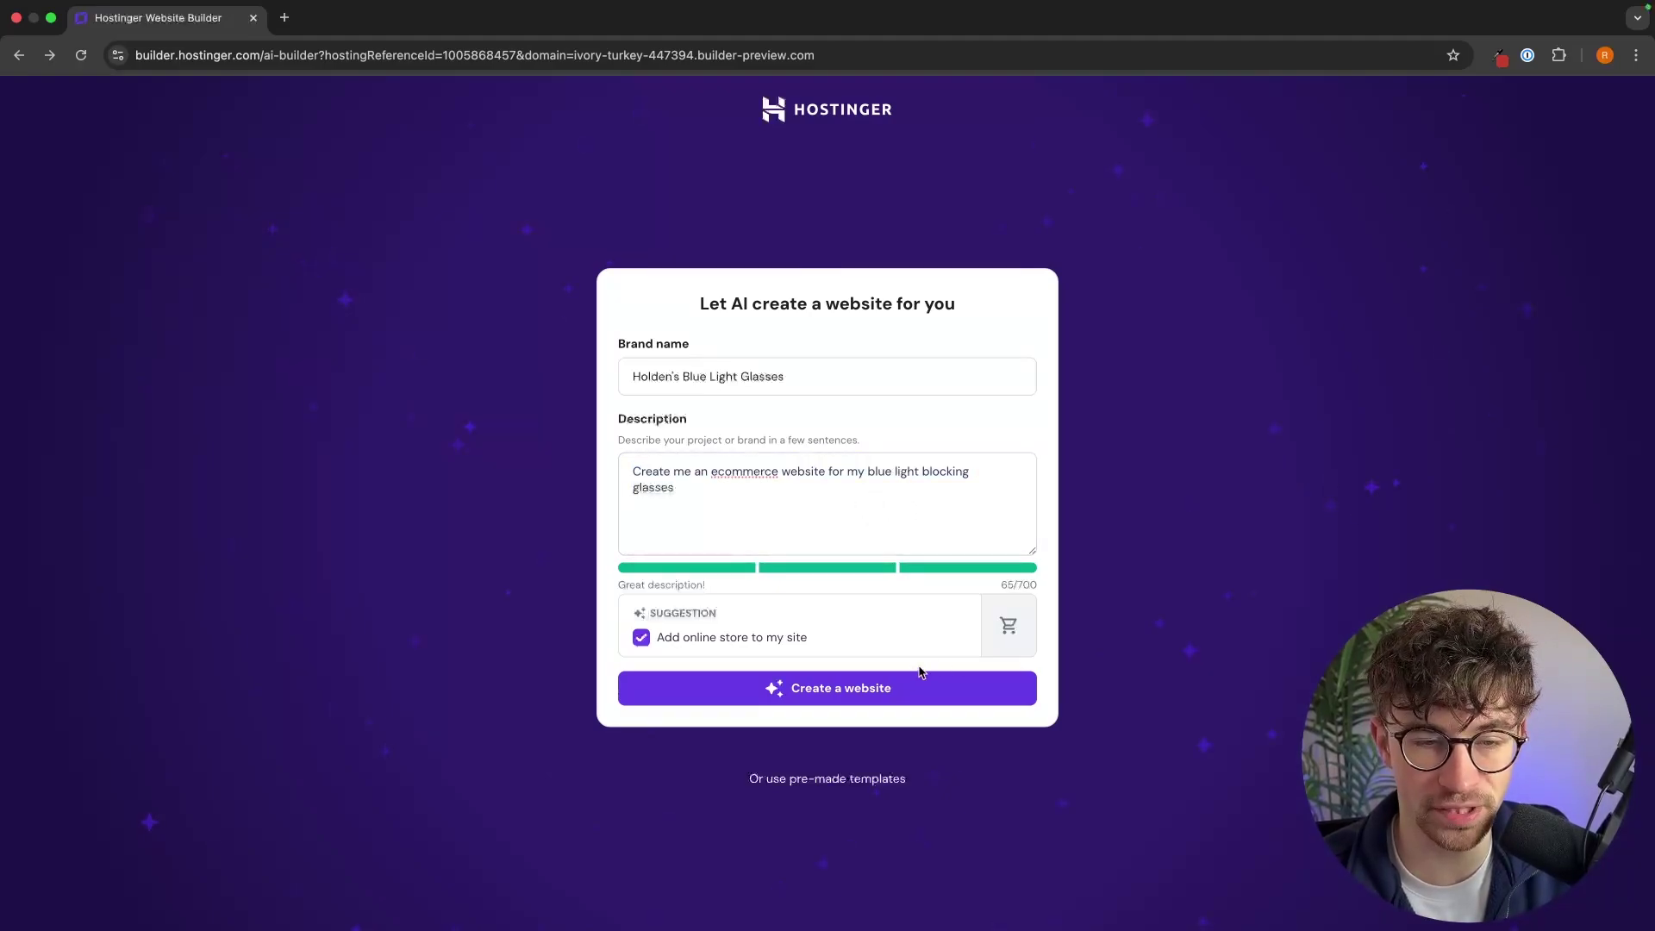
left_click(856, 695)
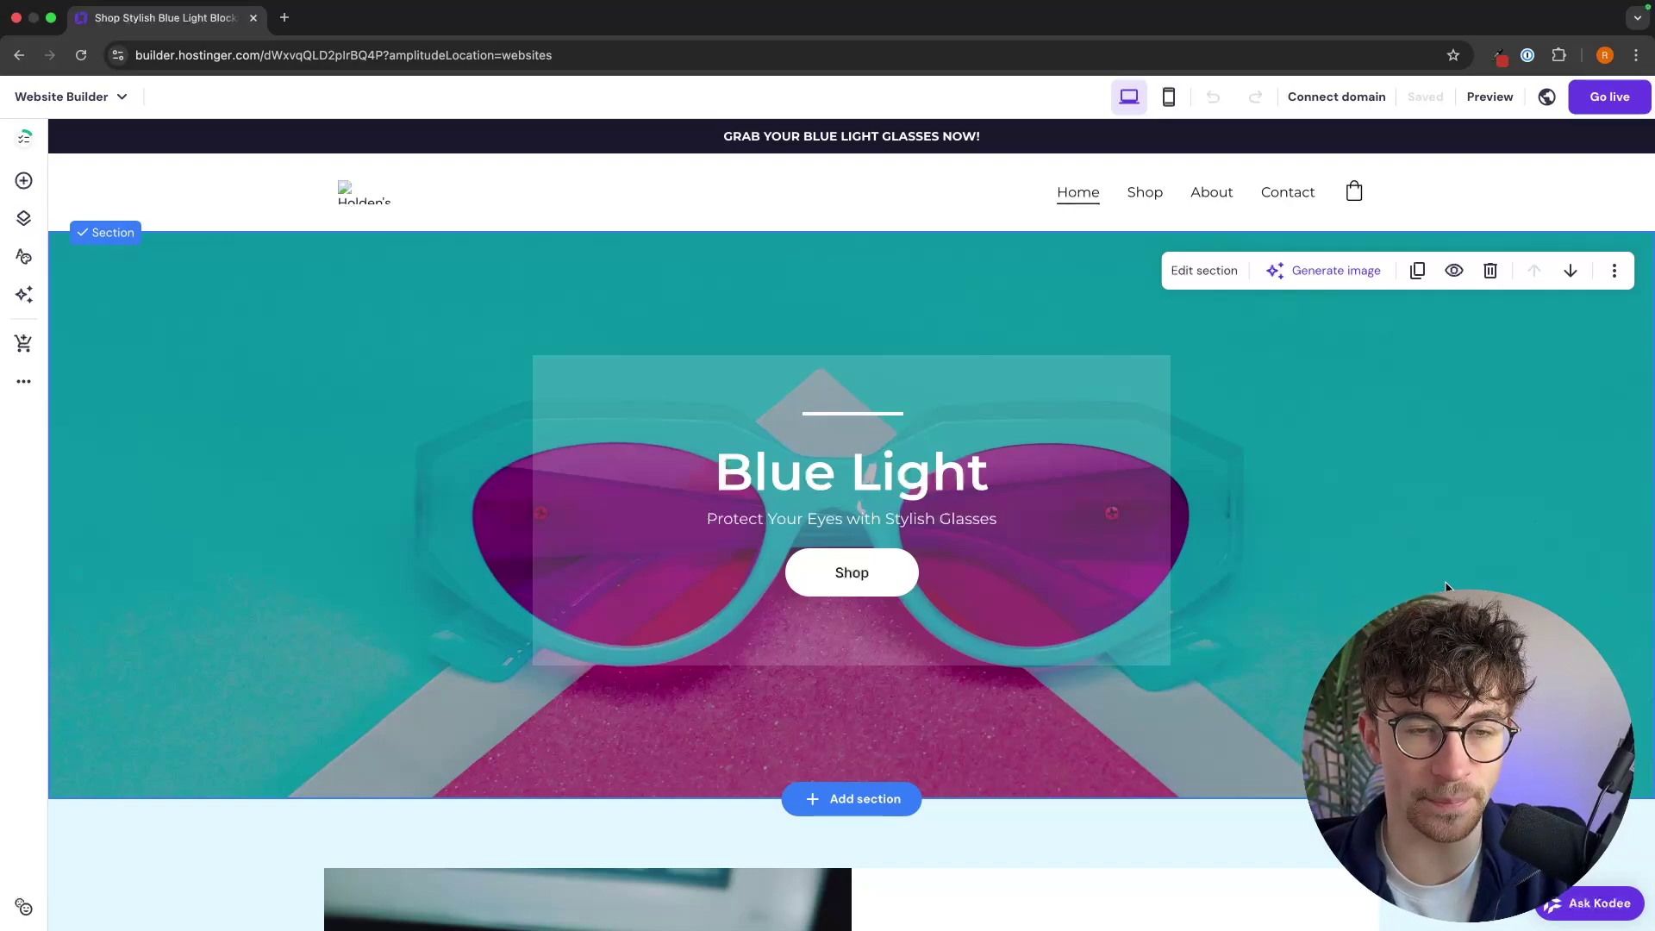
scroll(1447, 587, "down", 6)
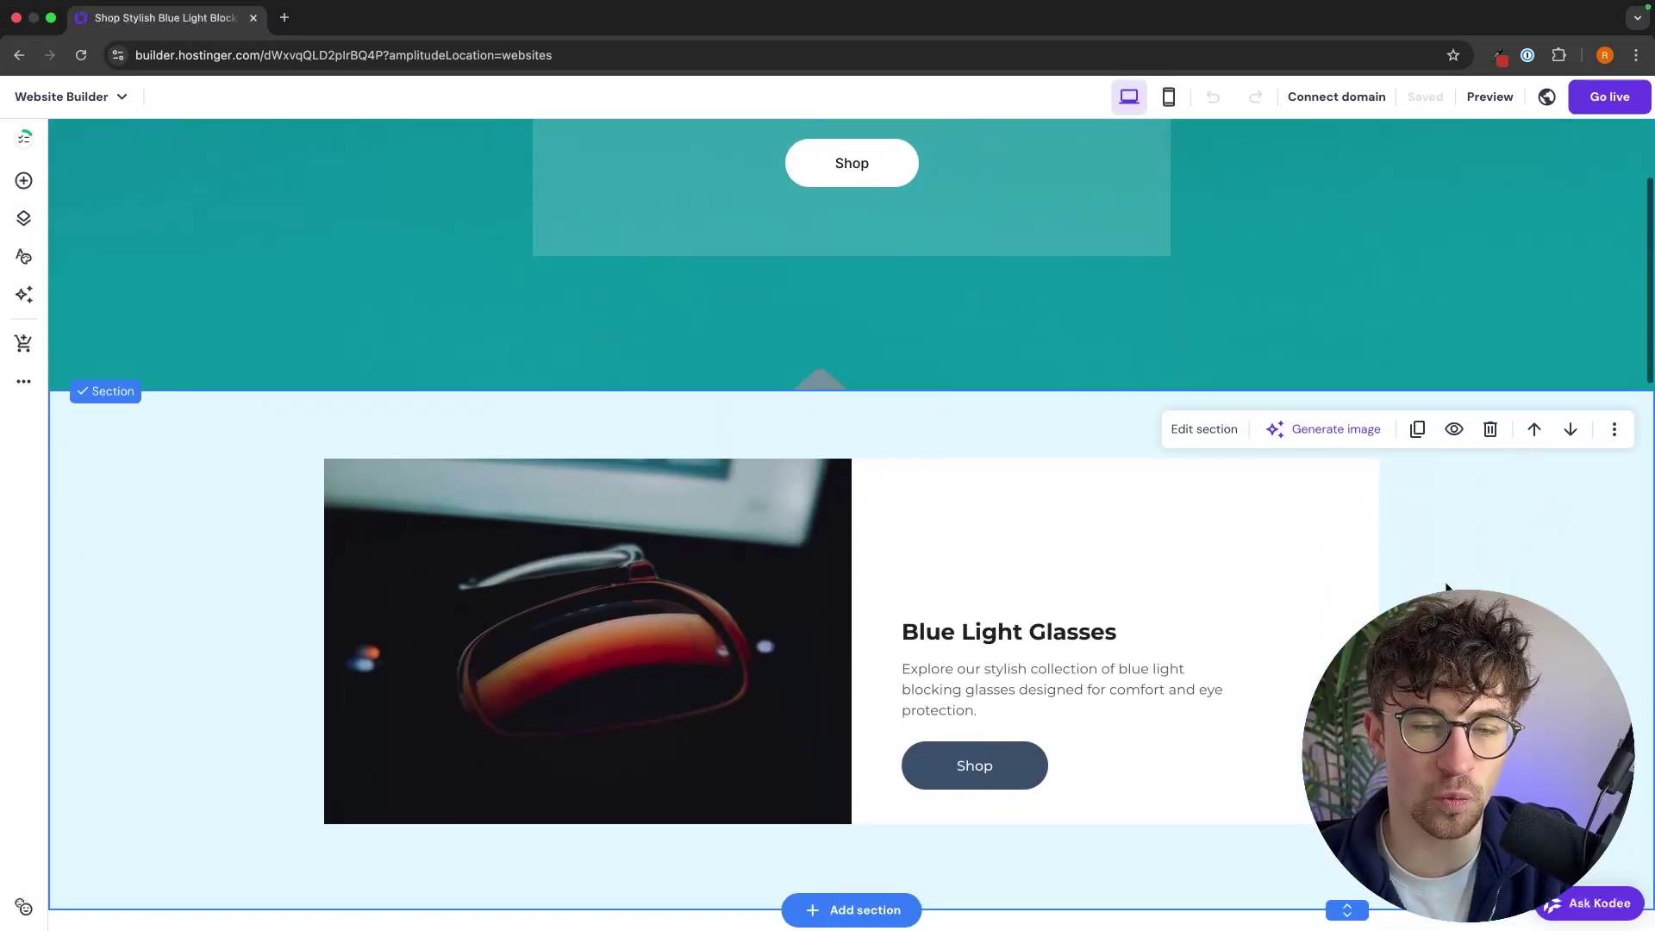
scroll(1446, 587, "down", 4)
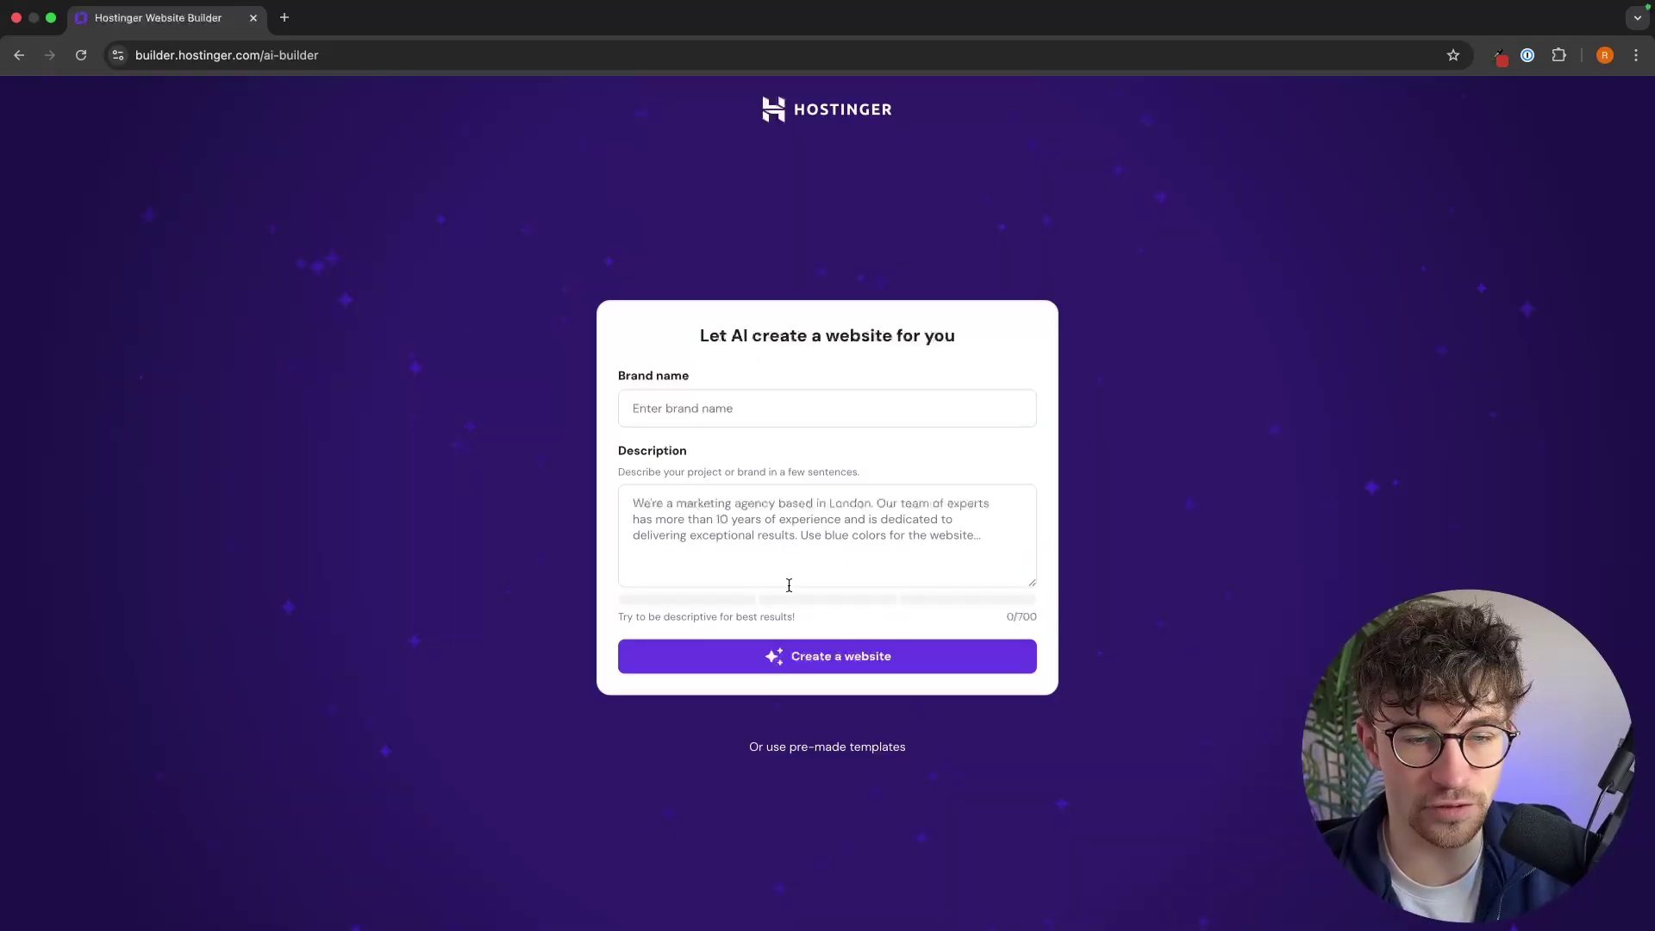
- Switch from AI creation to the pre-made templates and filter them by eCommerce
left_click(785, 747)
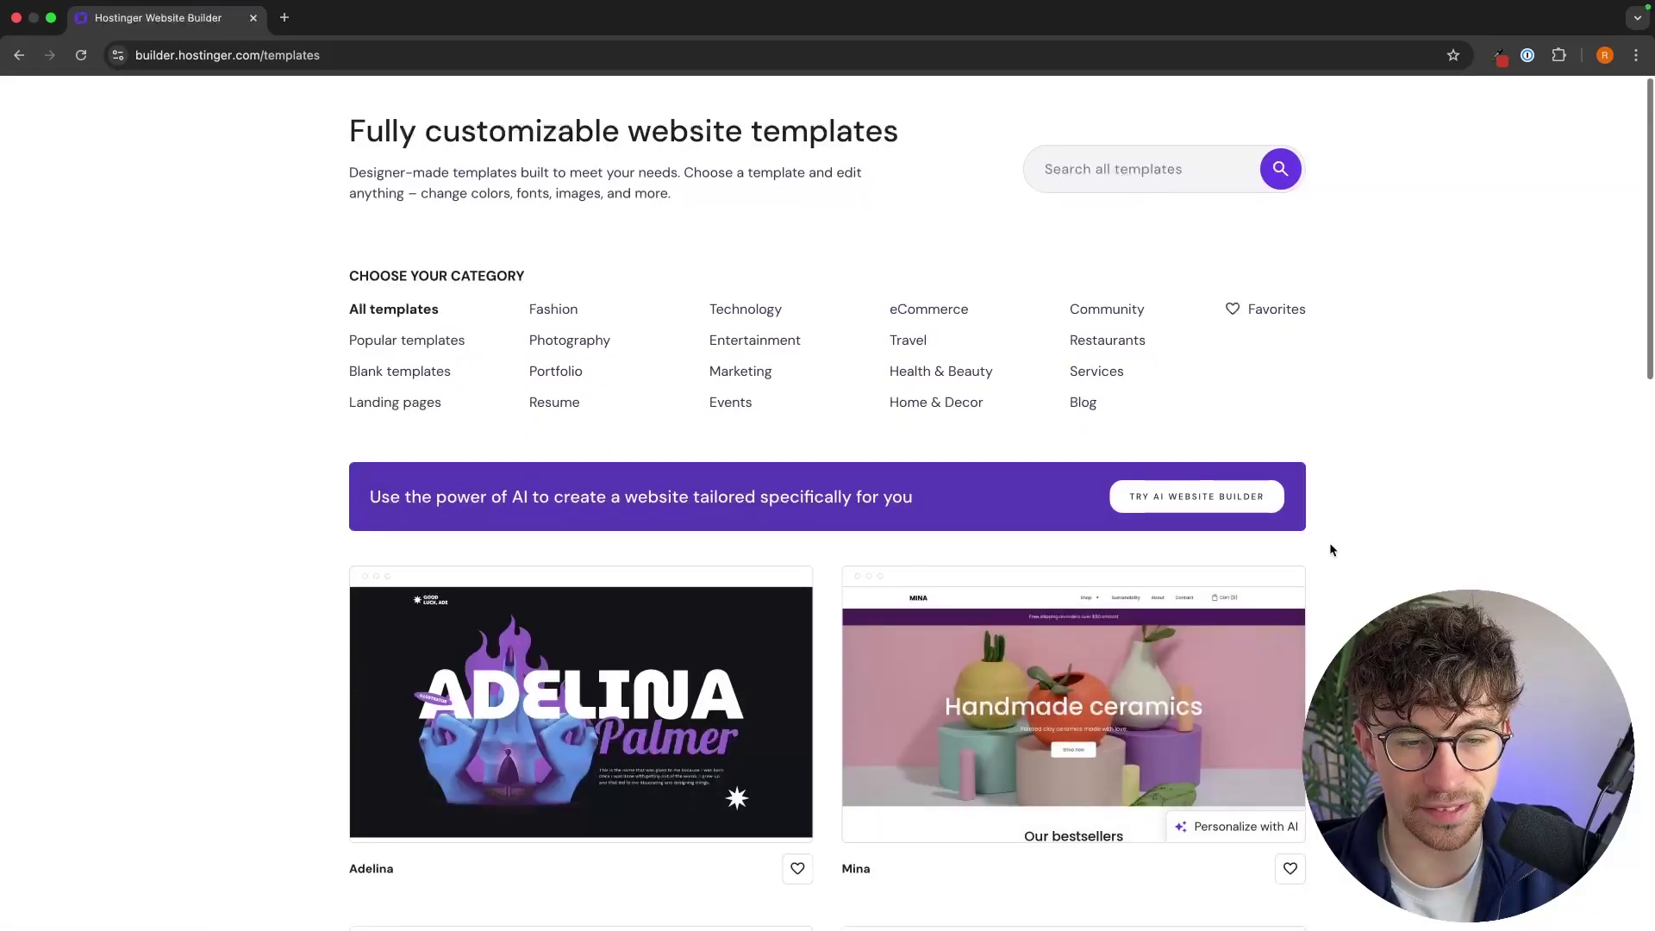
scroll(1330, 541, "down", 1)
left_click(931, 265)
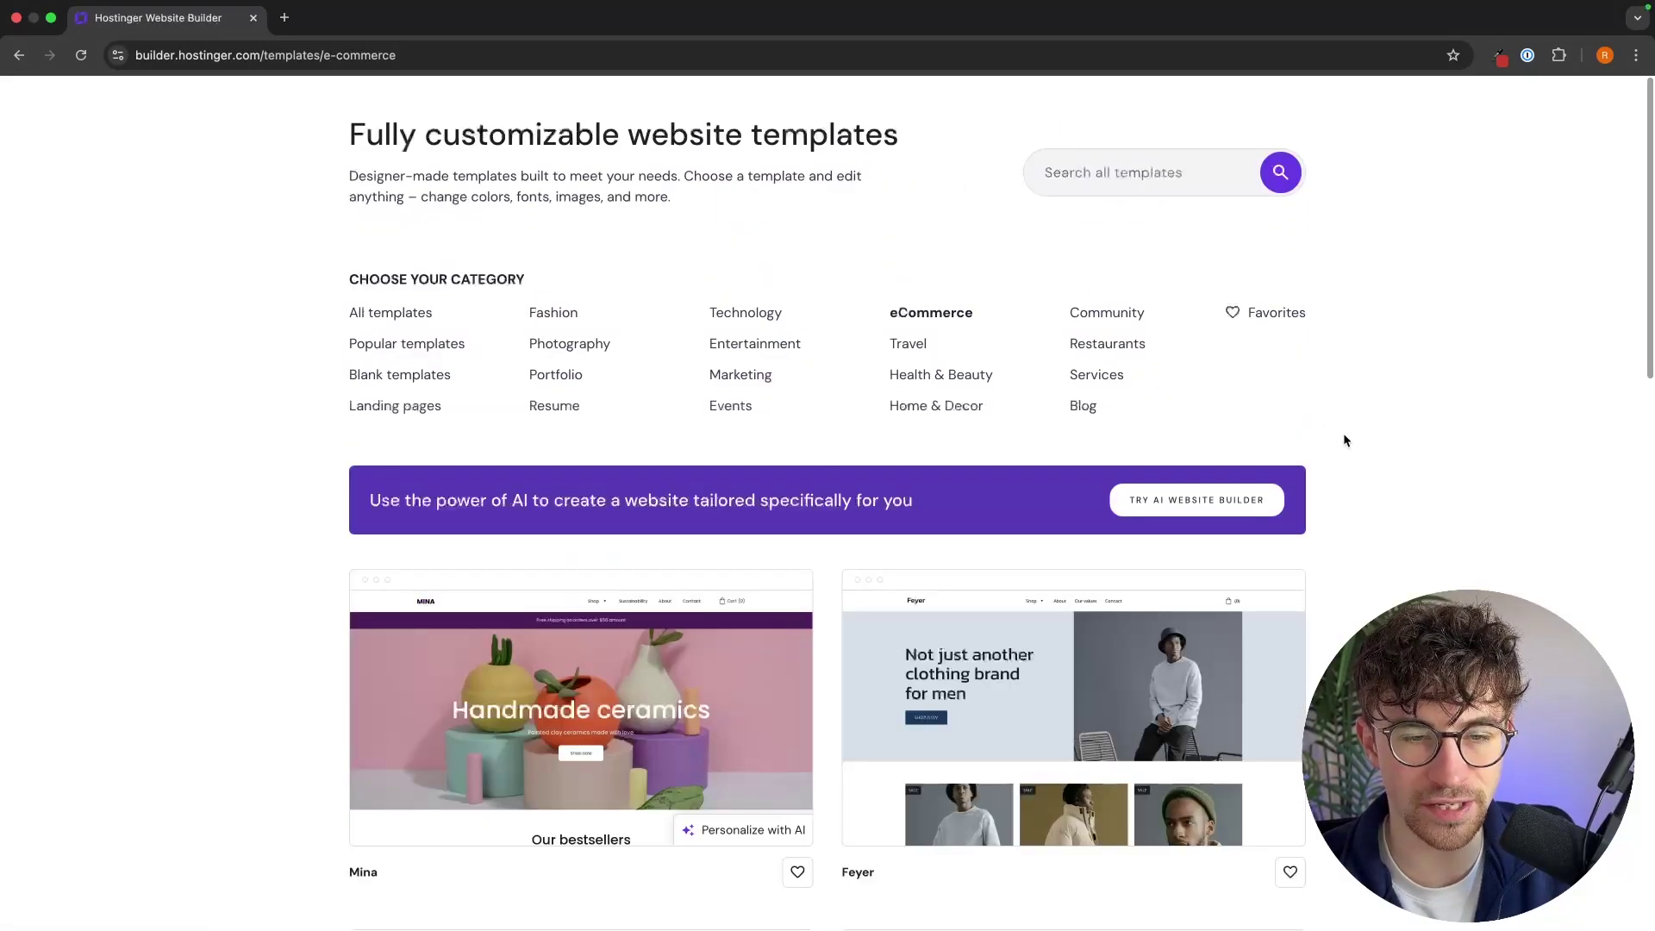
- Compare the eCommerce templates and start a website from the Mina template
scroll(1344, 436, "down", 10)
scroll(1344, 432, "up", 4)
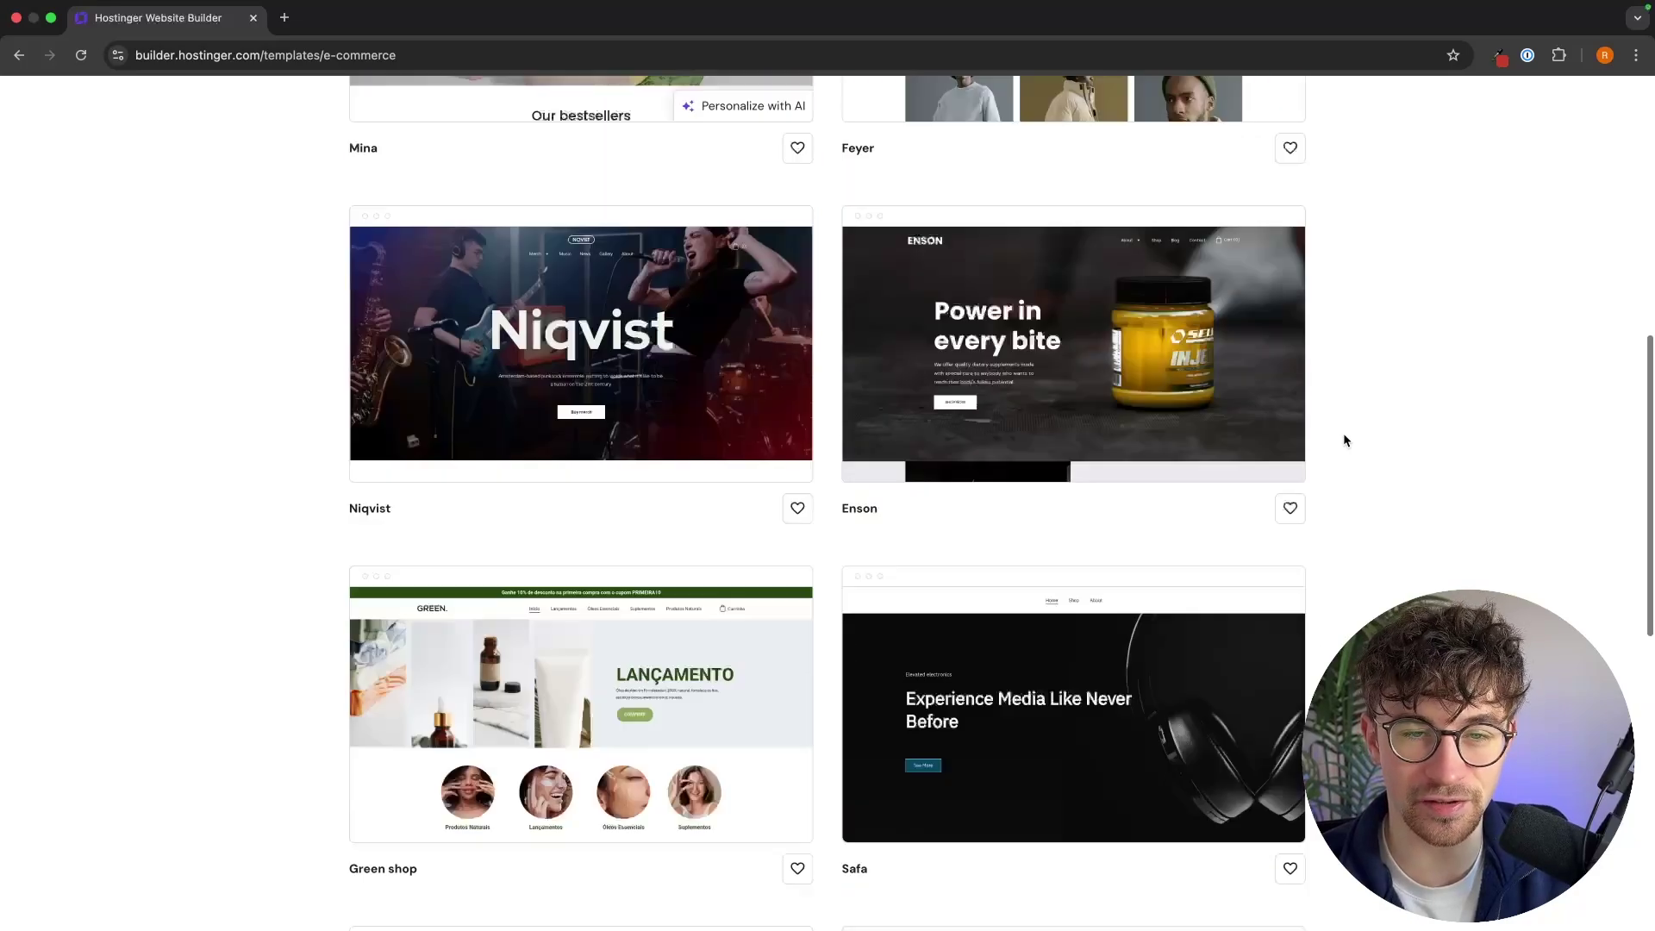
mouse_move(1109, 381)
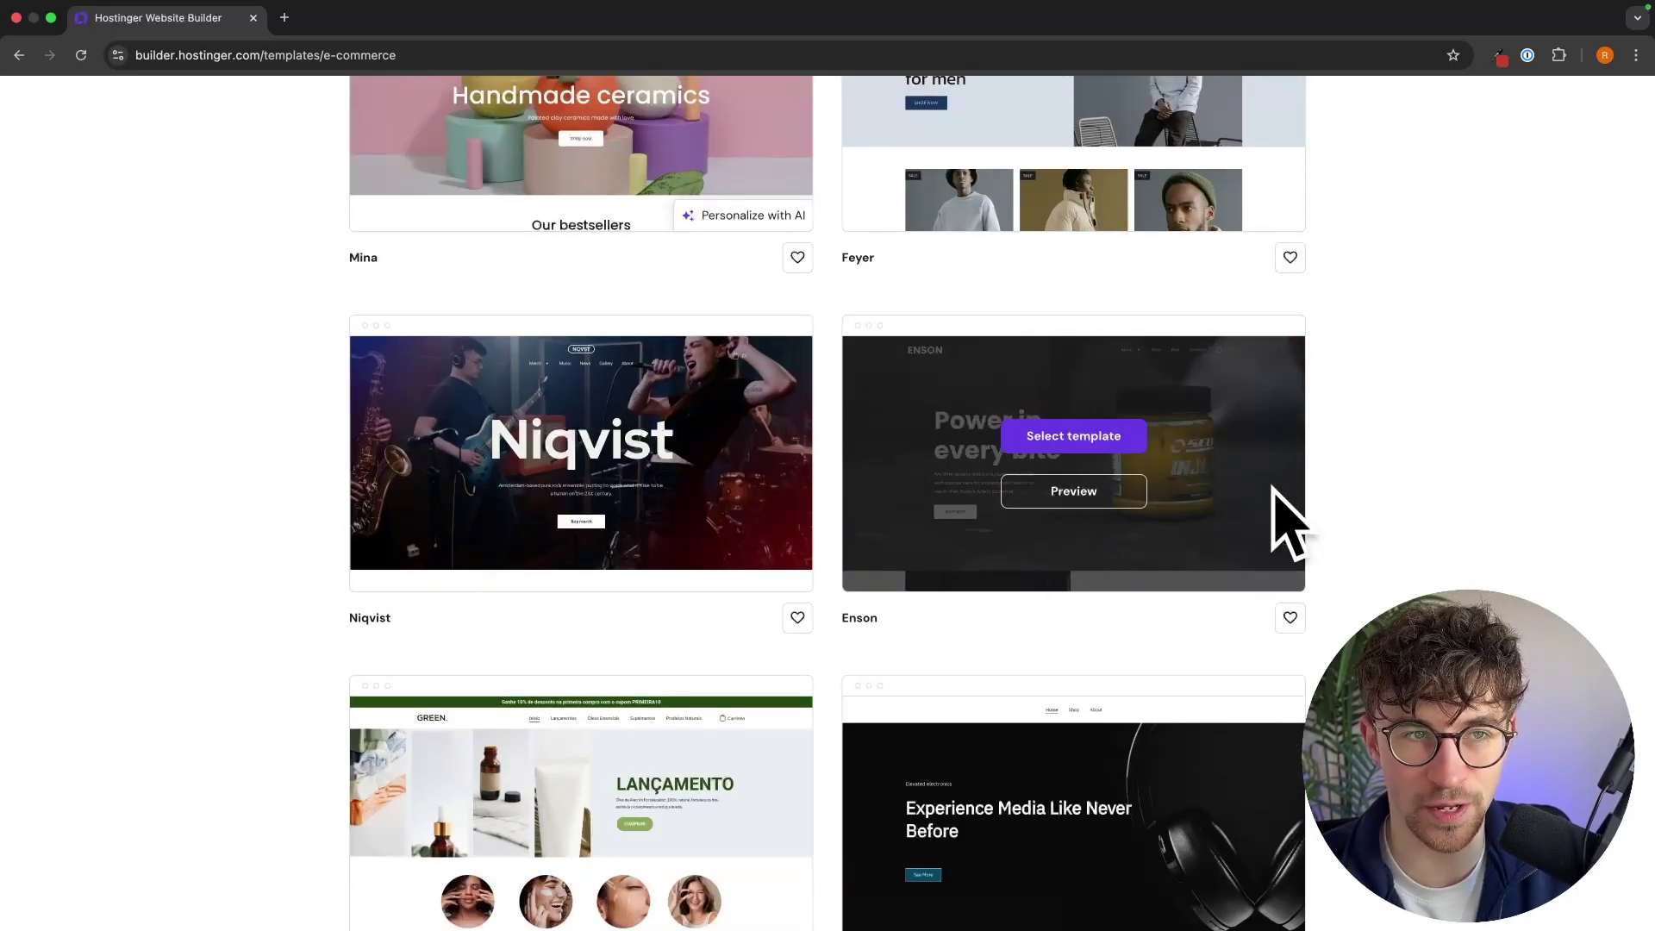
scroll(1275, 504, "up", 4)
mouse_move(666, 436)
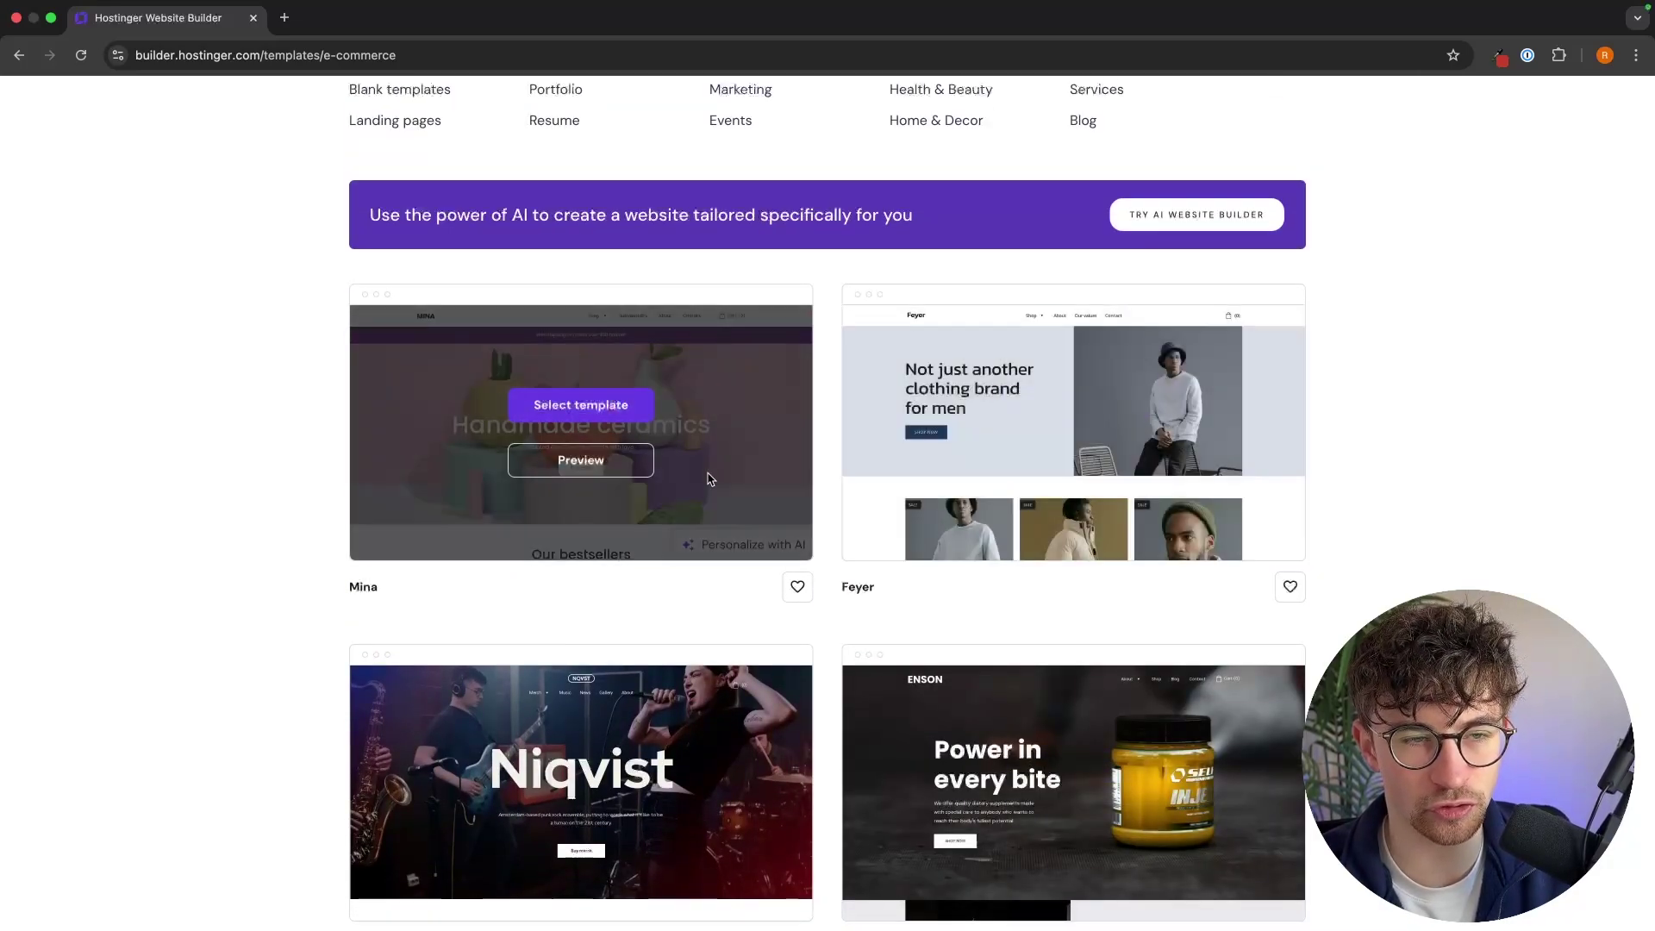
scroll(731, 440, "down", 1)
scroll(731, 440, "down", 10)
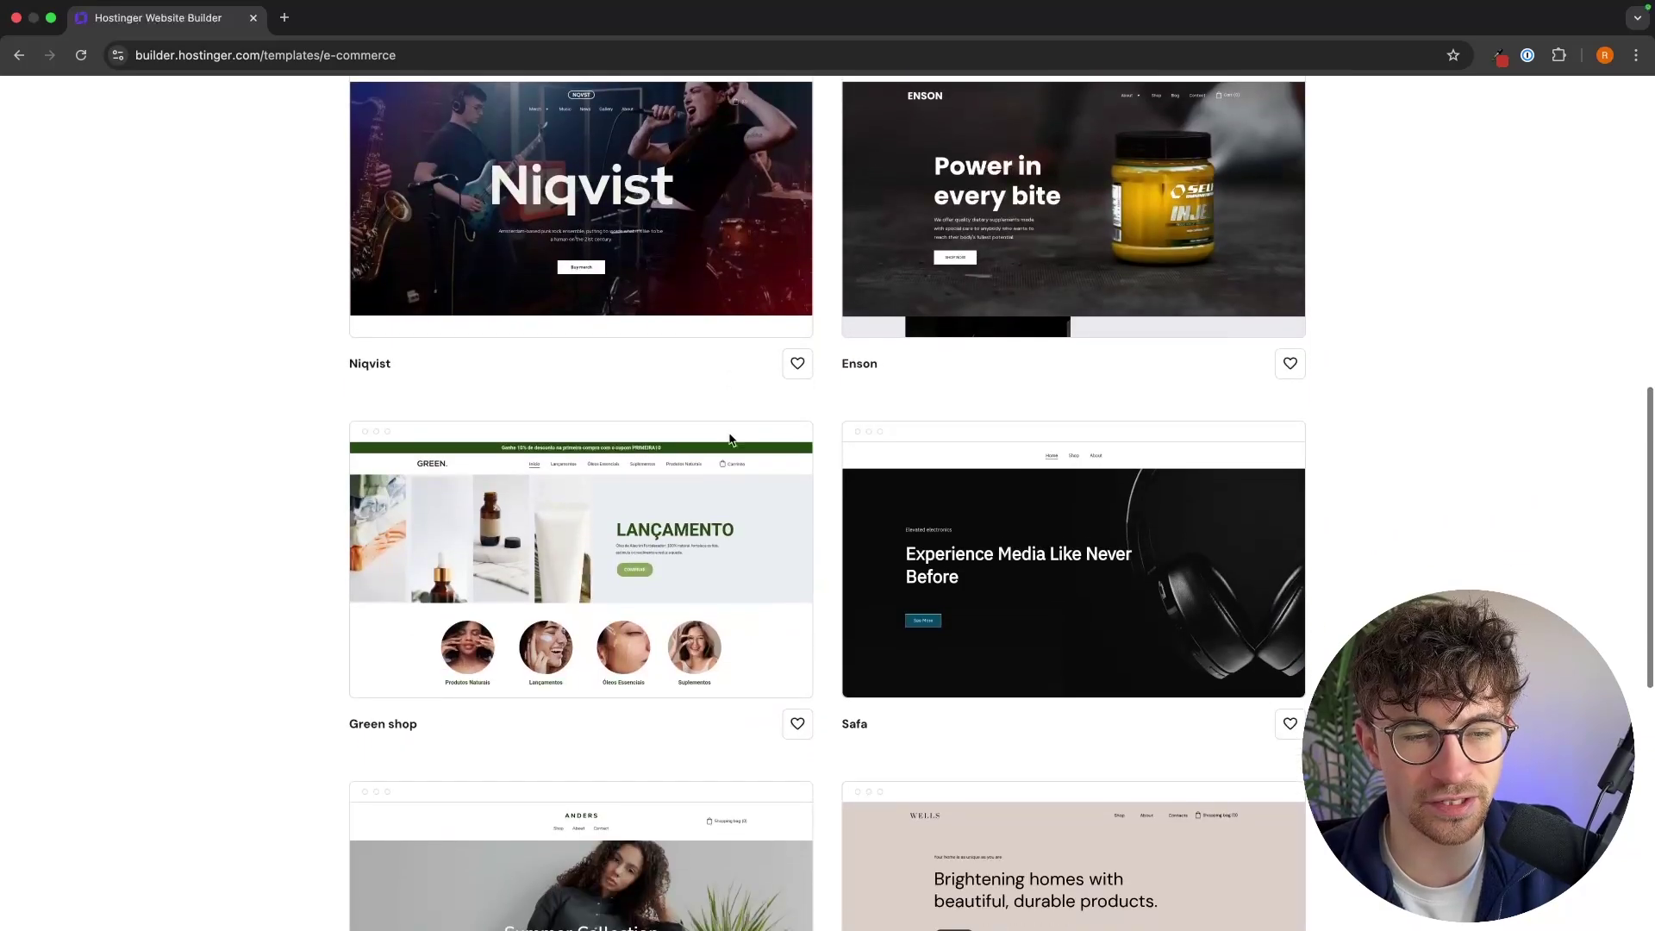
scroll(815, 418, "up", 7)
scroll(816, 418, "up", 4)
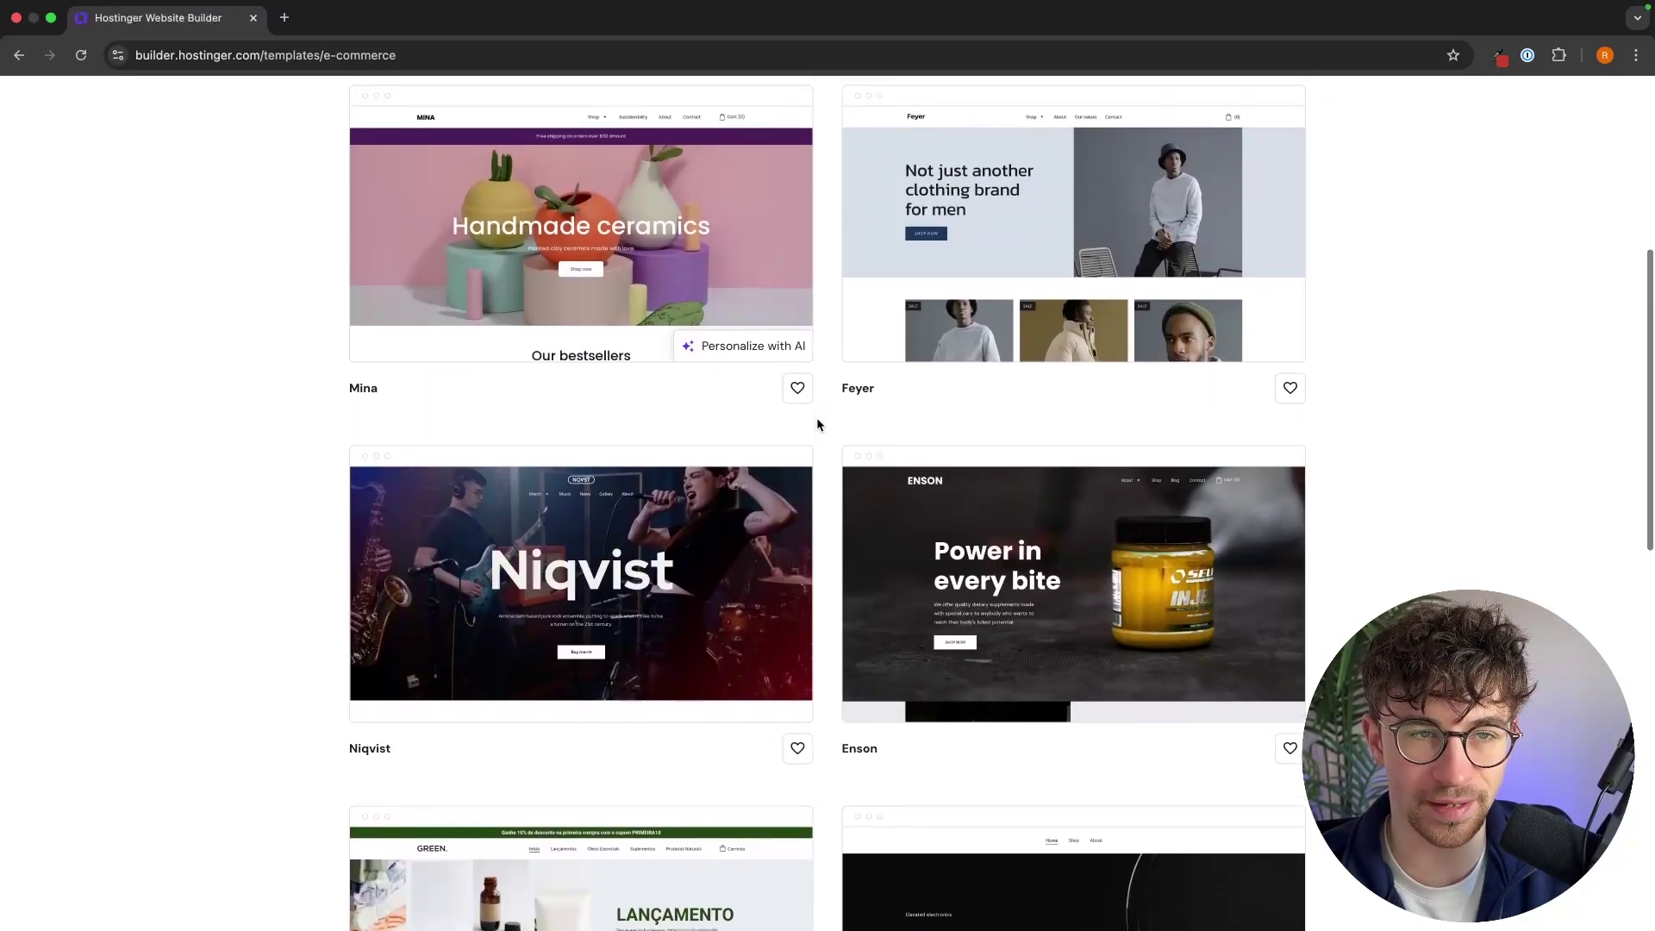
left_click(743, 509)
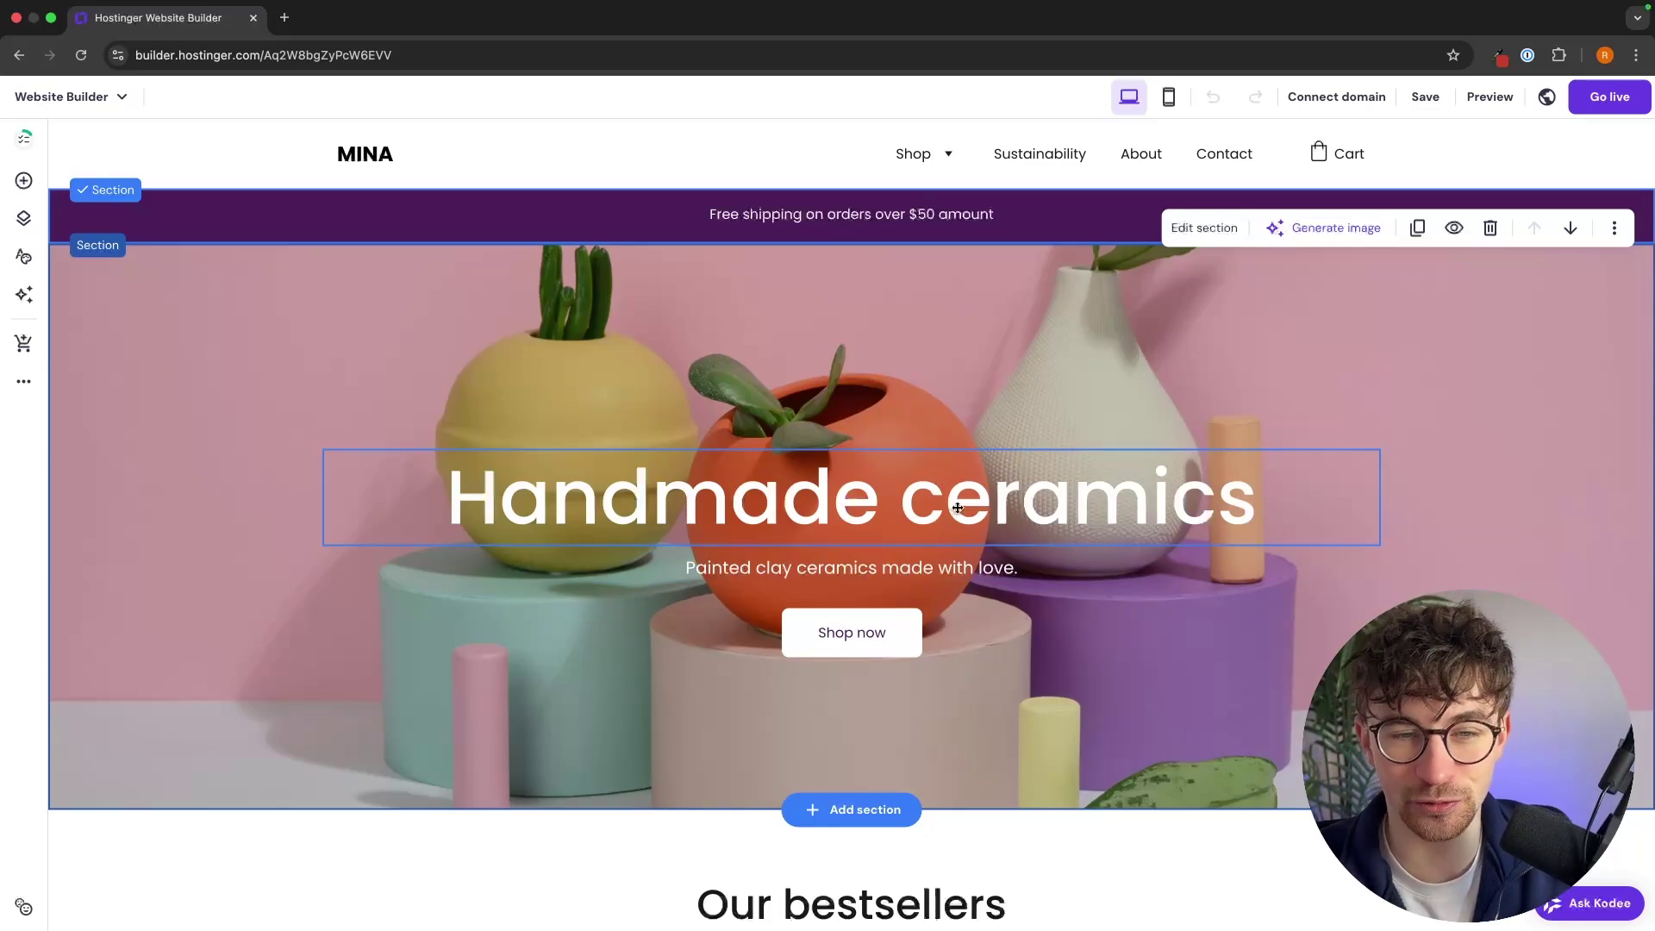
- Move the hero section's heading and the tagline beneath it slightly upward
mouse_move(958, 508)
left_mouse_down()
mouse_move(957, 364)
mouse_move(953, 501)
left_mouse_up()
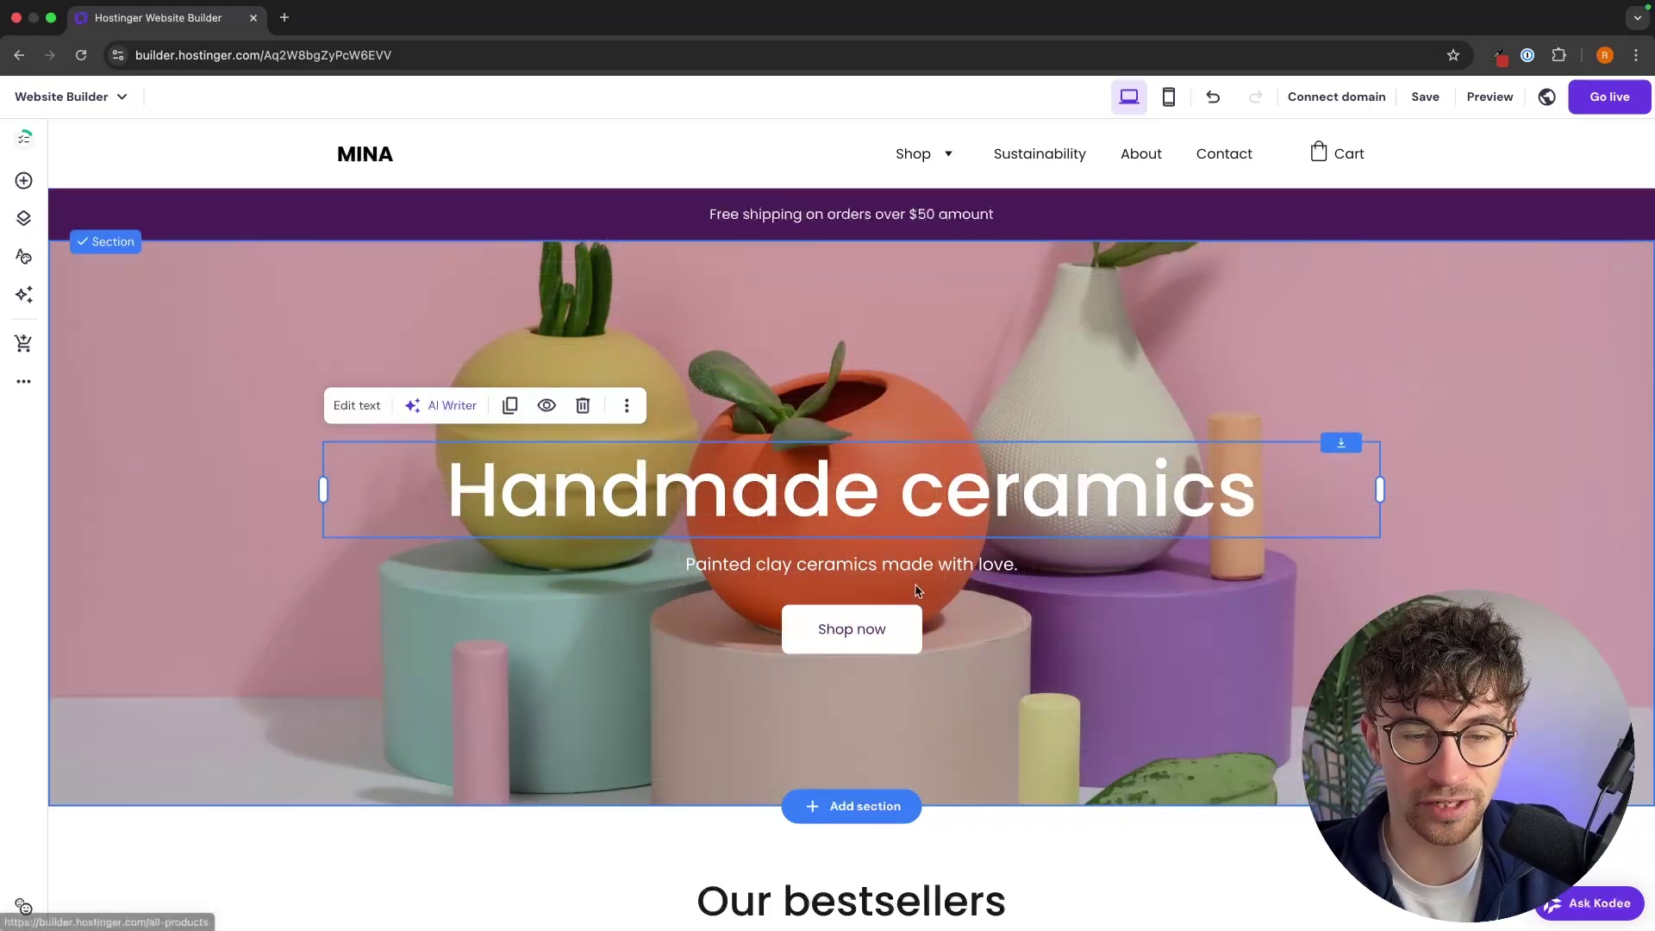
mouse_move(967, 562)
left_mouse_down()
mouse_move(967, 303)
mouse_move(971, 581)
mouse_move(967, 557)
left_mouse_up()
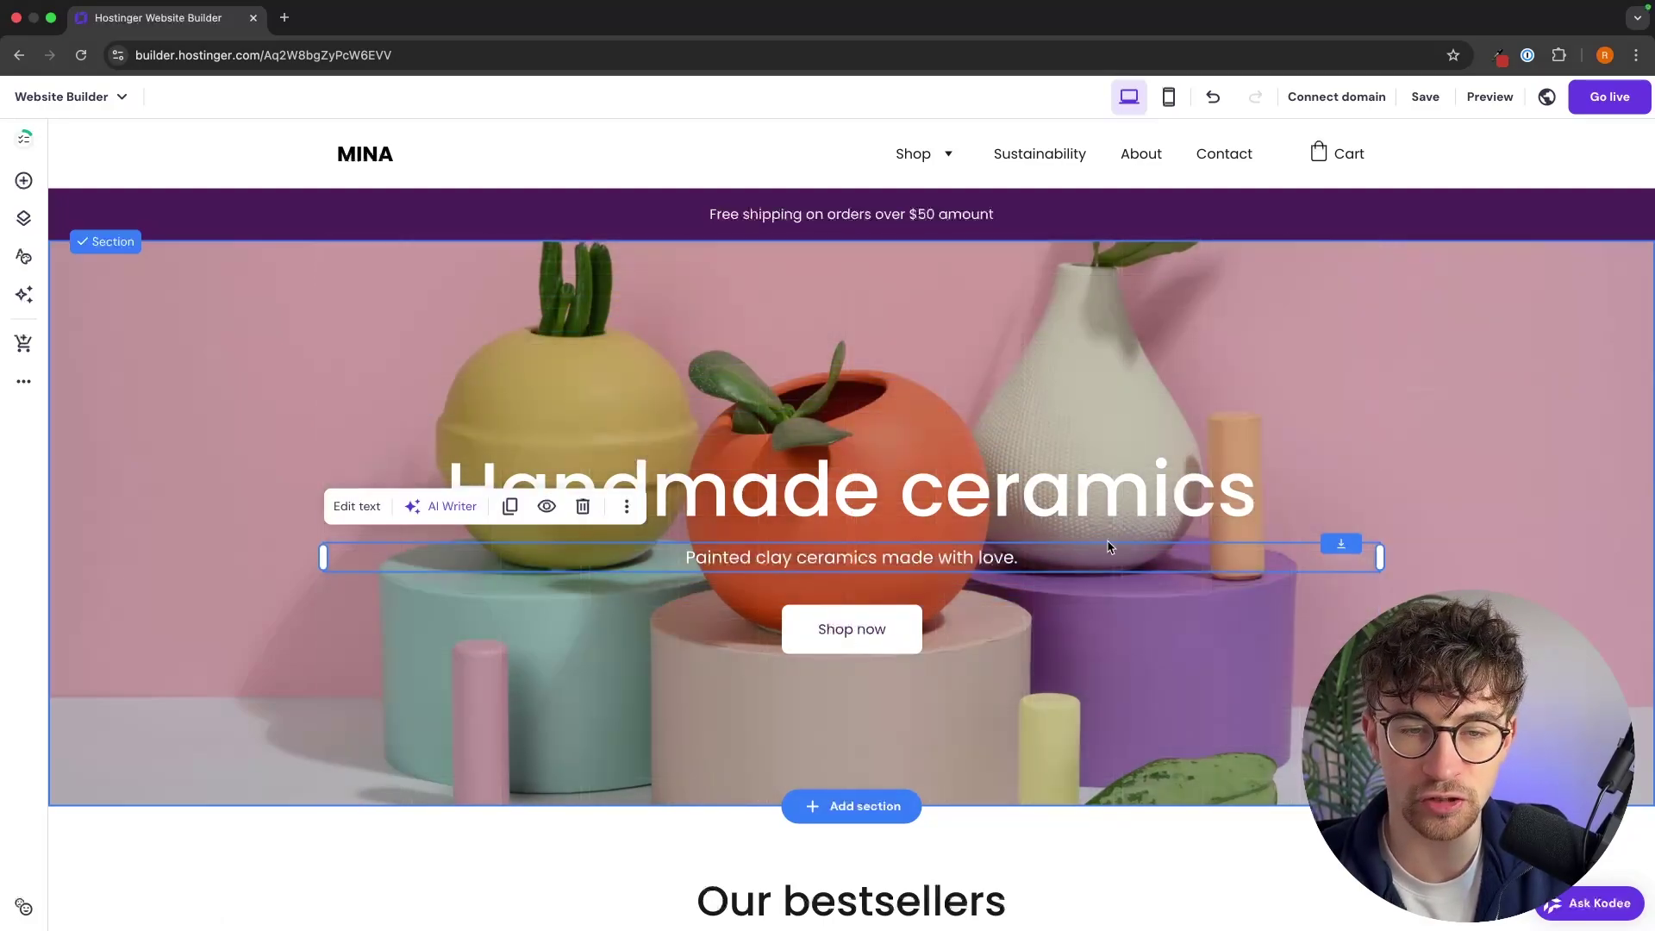
- Replace the "Handmade ceramics" hero heading with "Holden's Store"
double_click(1051, 495)
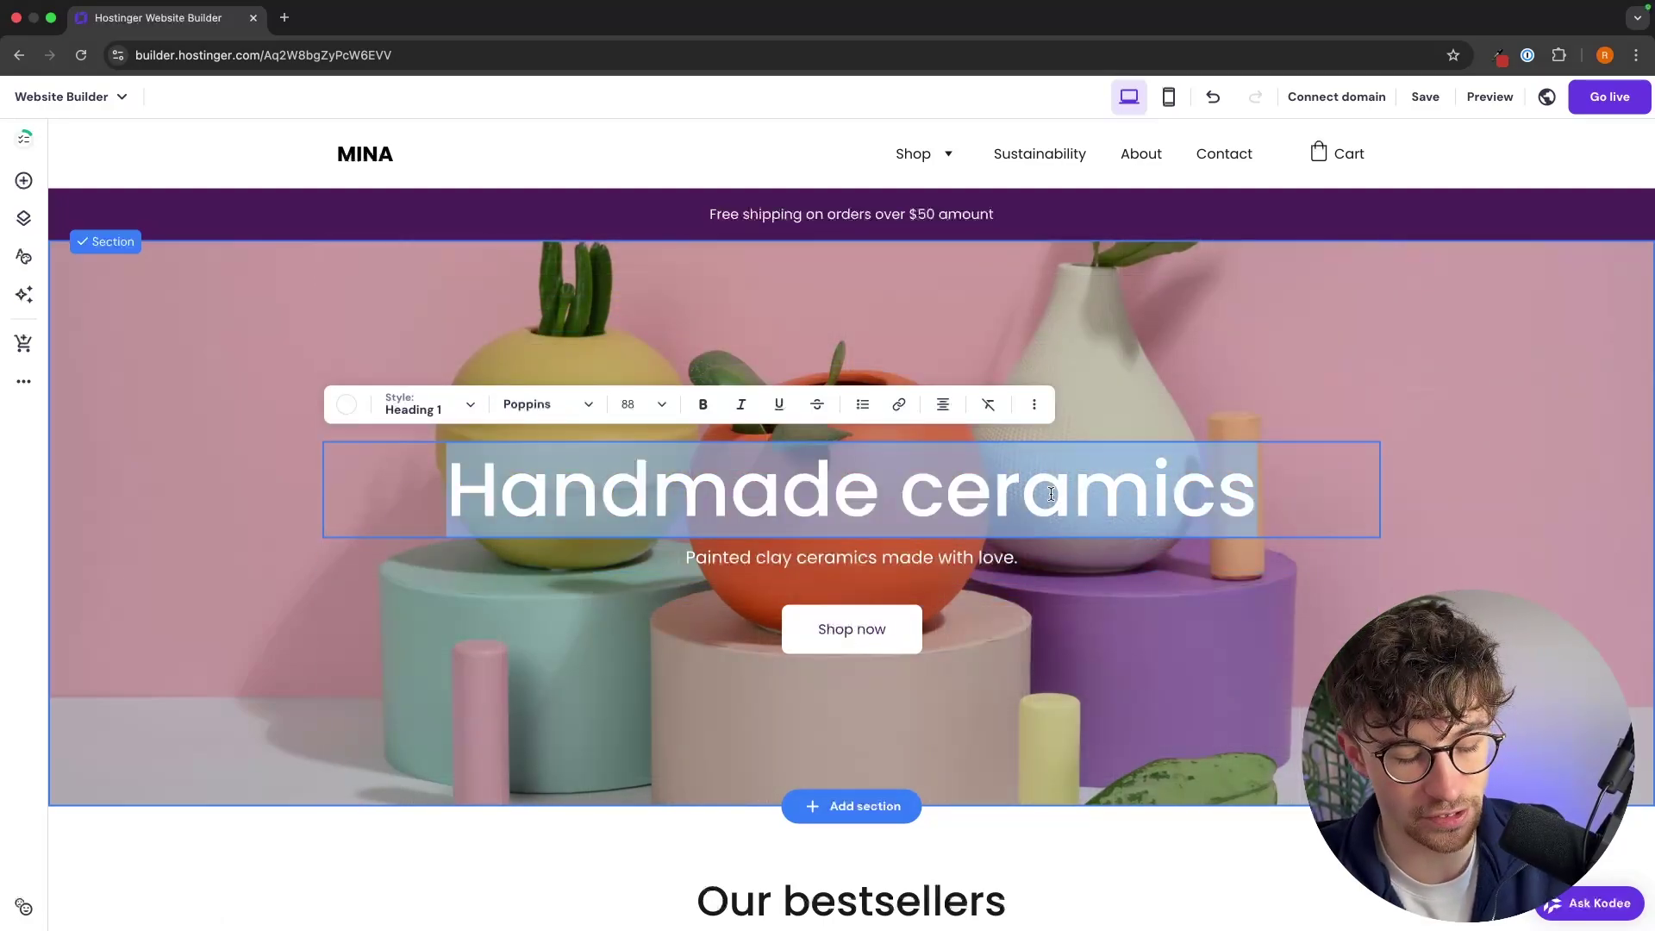
type("Holden")
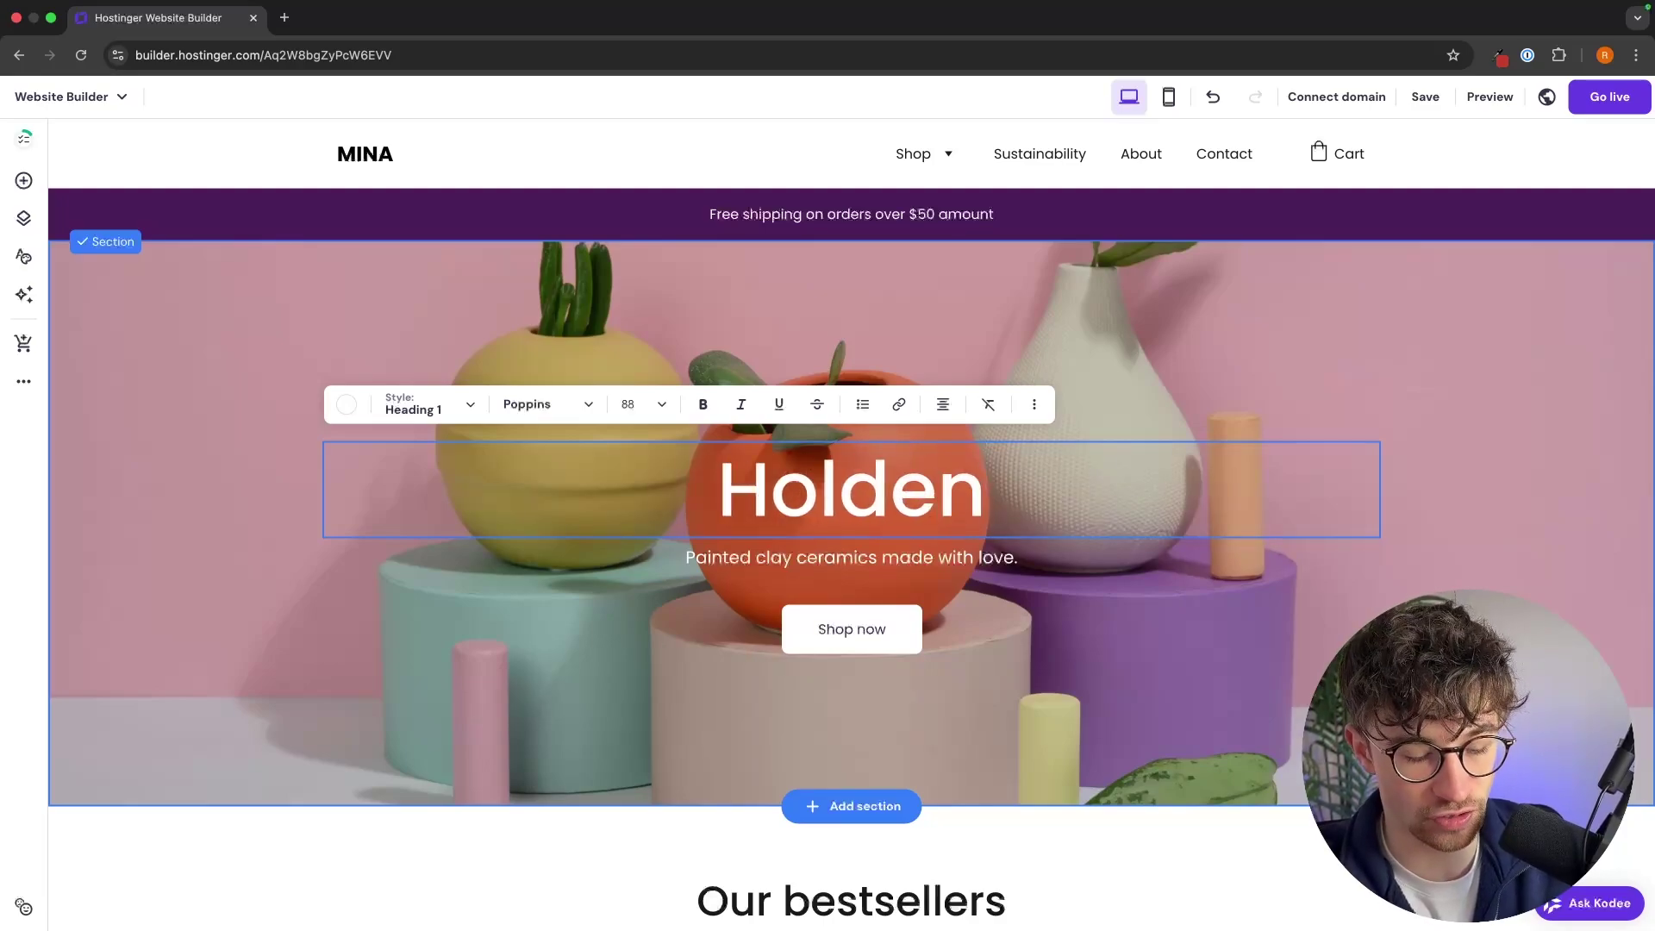
type("'s Store")
key("Escape")
scroll(1090, 598, "down", 2)
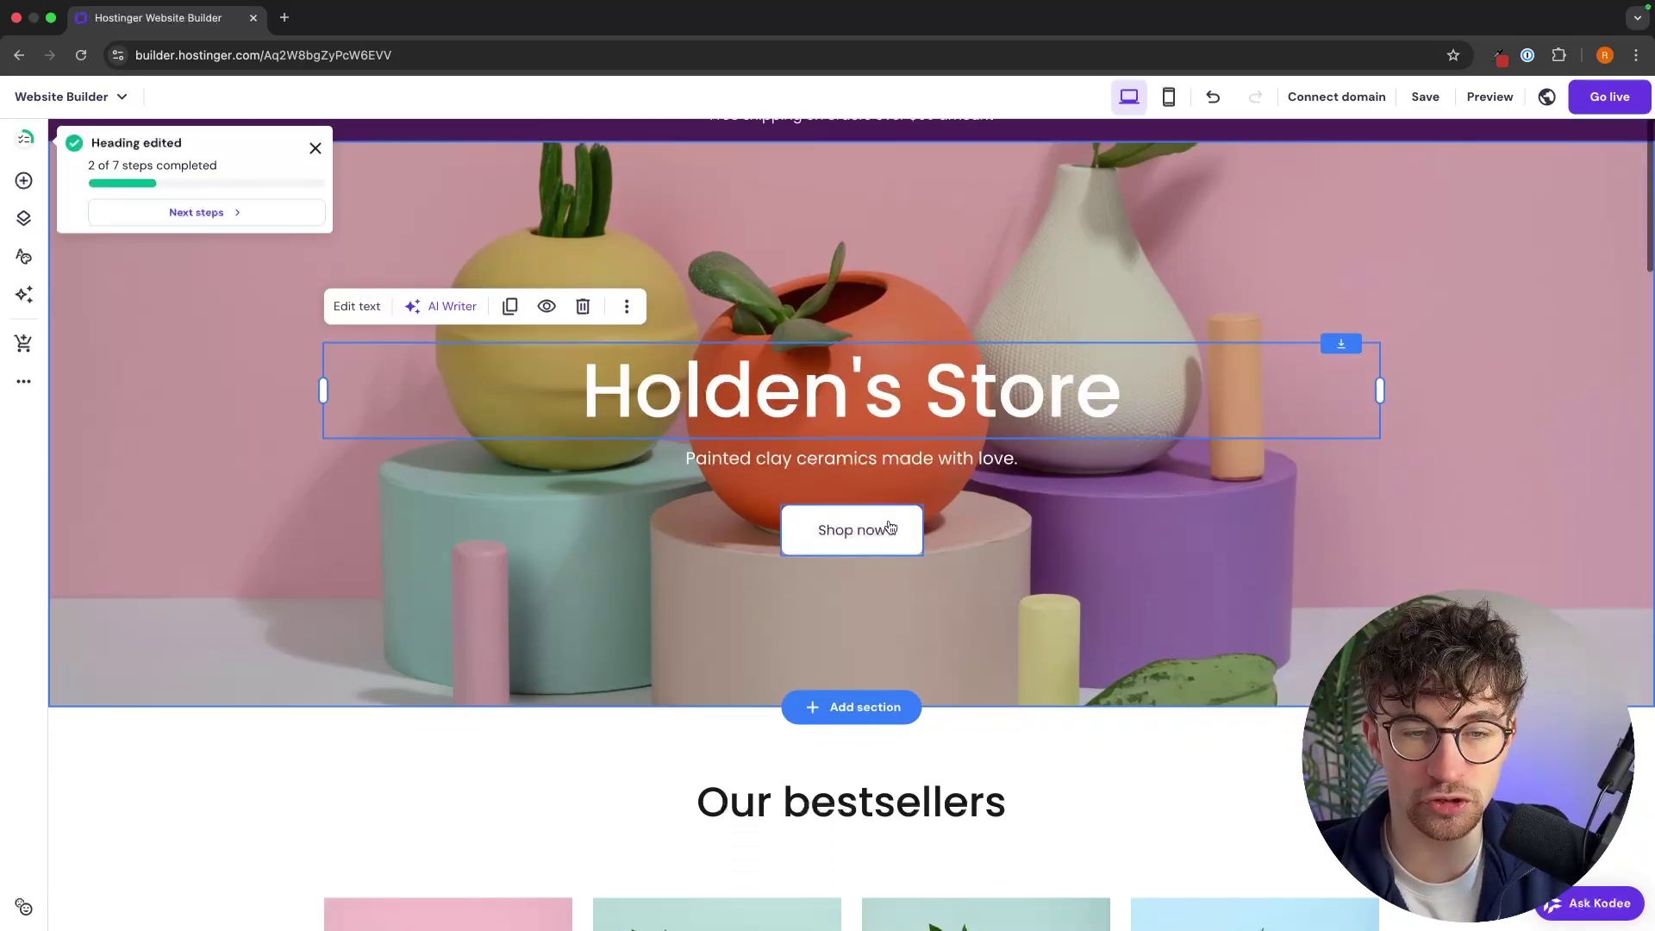
- Review the hero "Shop now" button's settings, including its link types and the pages it can link to
left_click(891, 527)
left_click(846, 468)
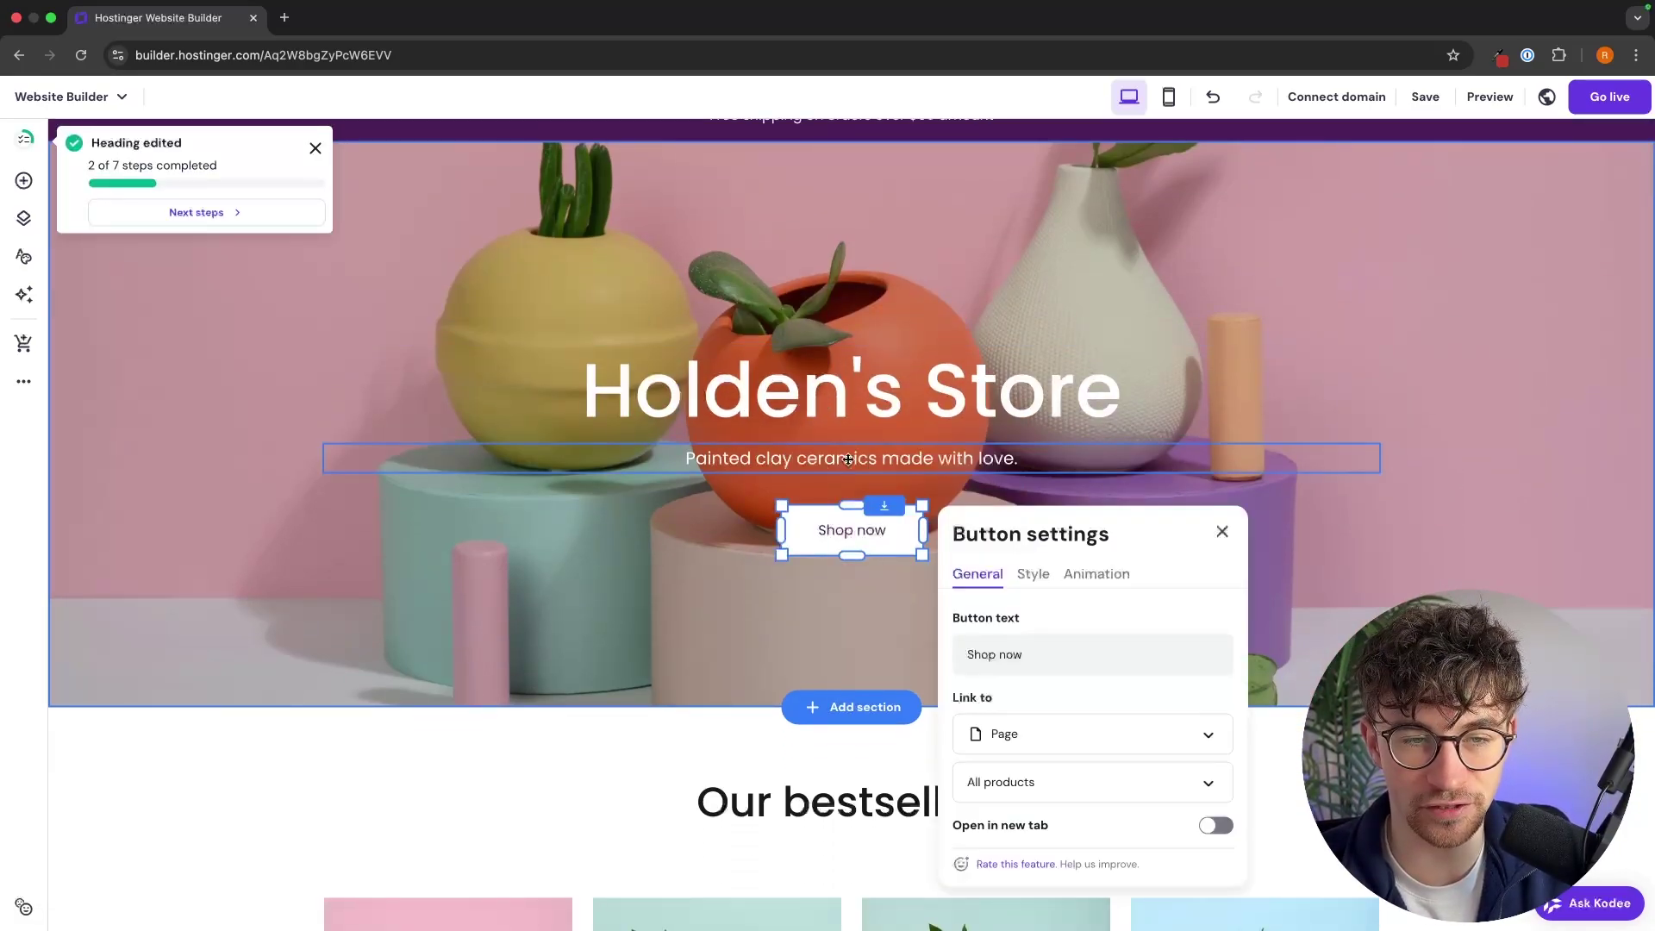
scroll(1045, 595, "down", 1)
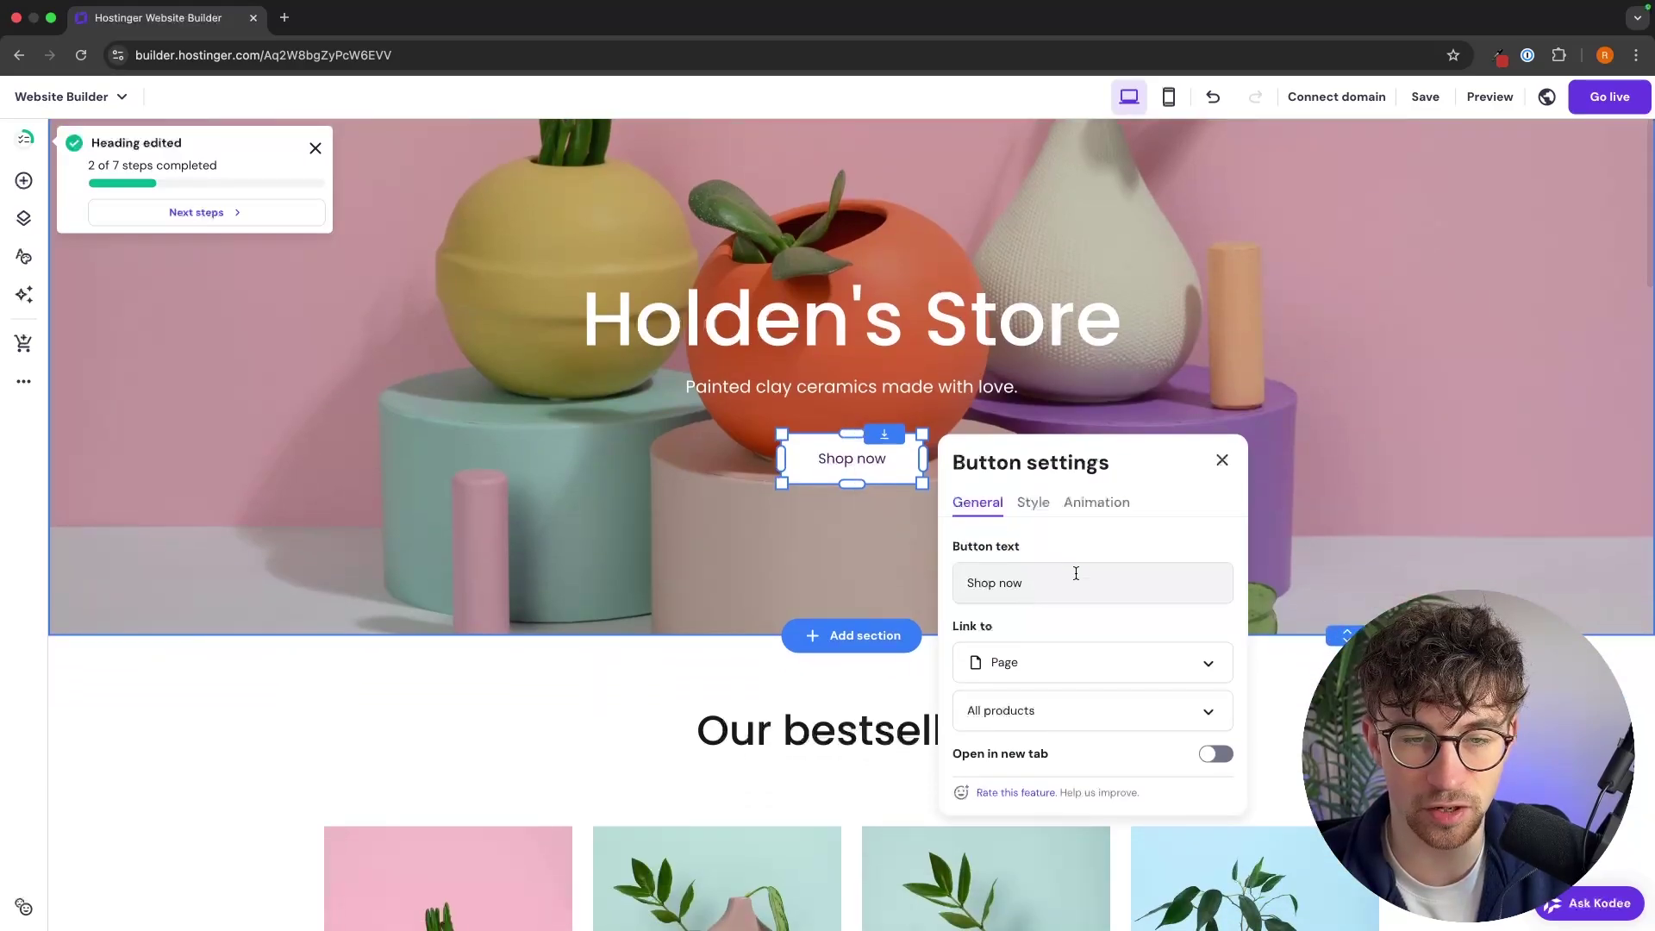
scroll(981, 563, "down", 1)
left_click(1026, 579)
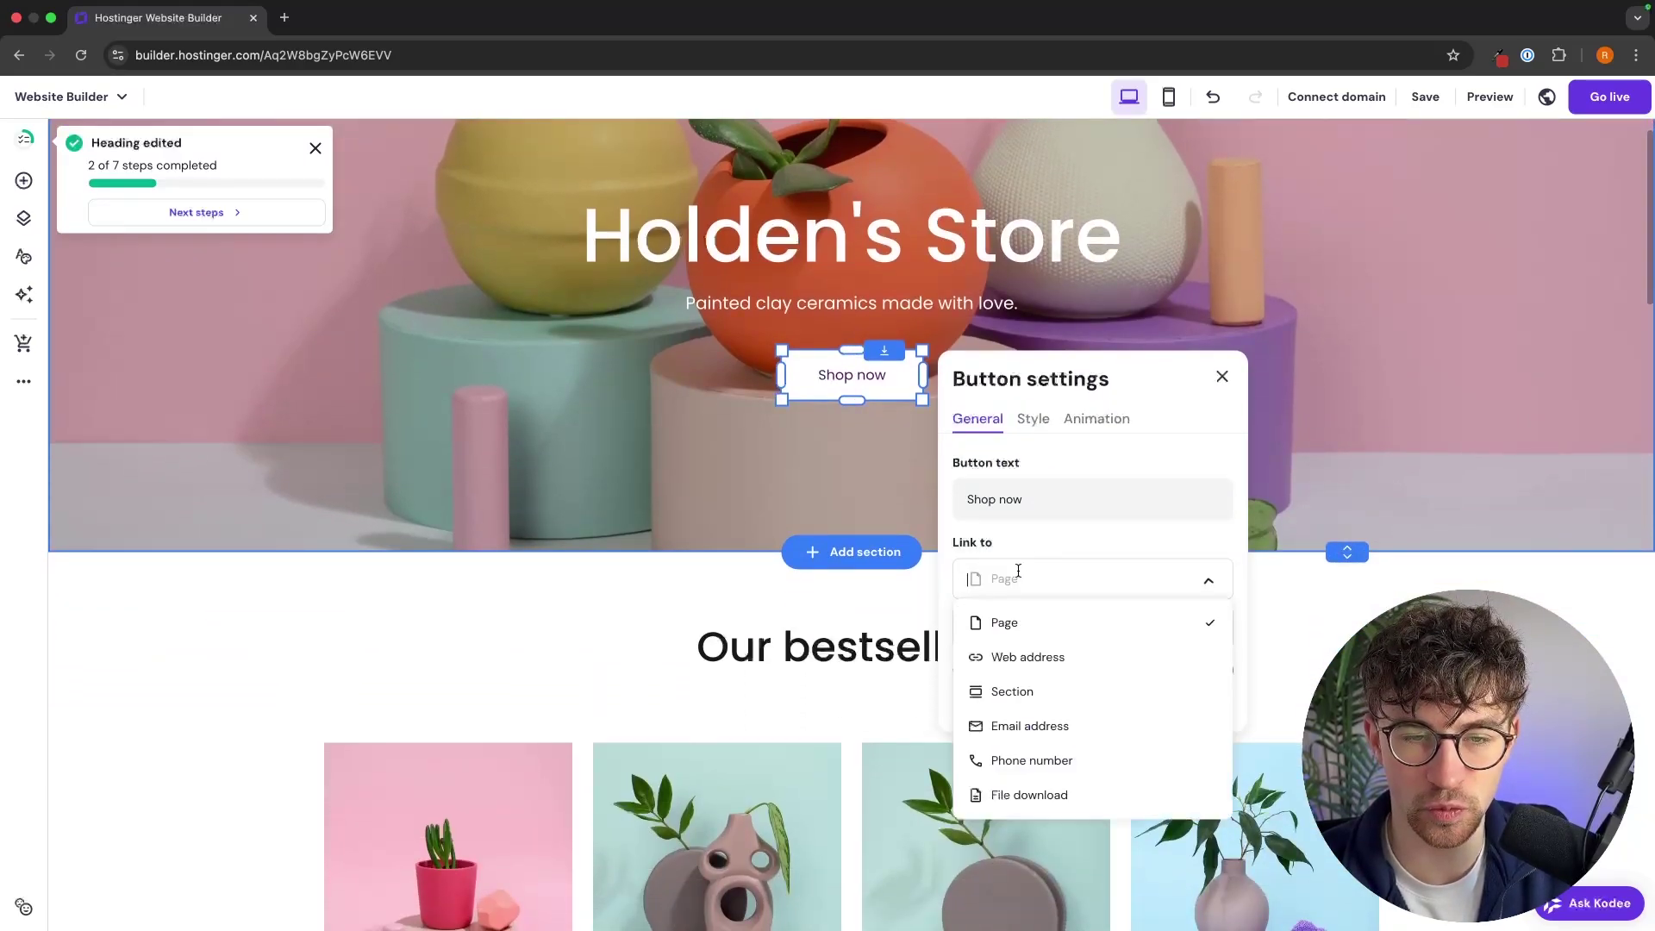
left_click(1084, 552)
scroll(1035, 539, "up", 1)
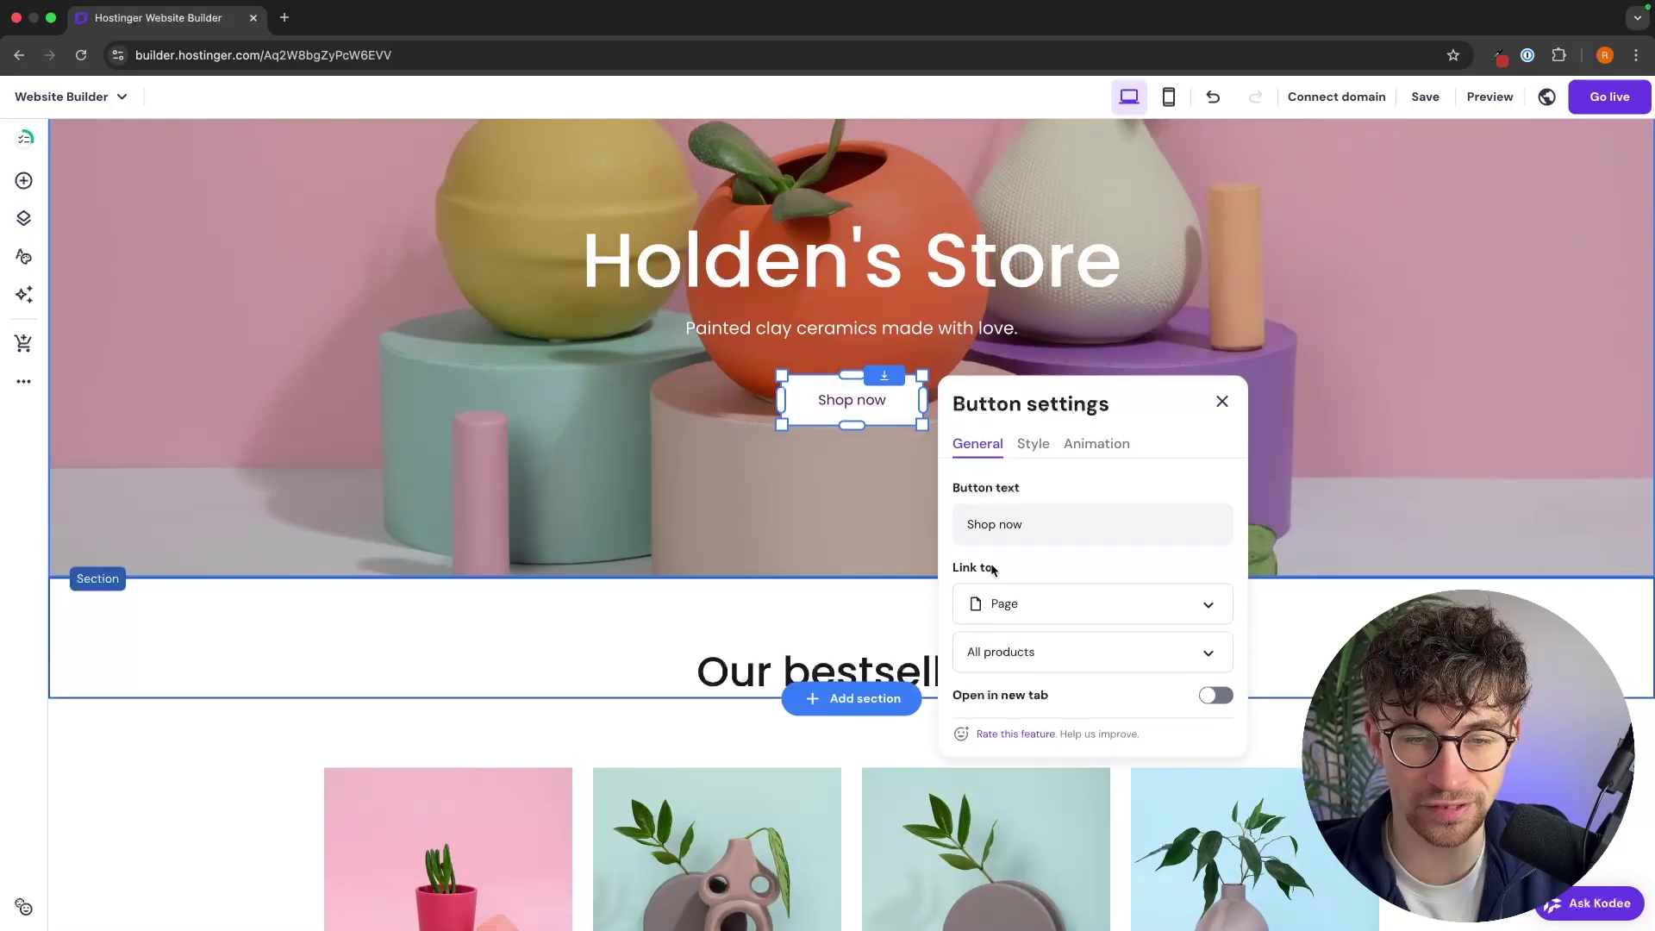
left_click(1010, 642)
scroll(1022, 638, "down", 2)
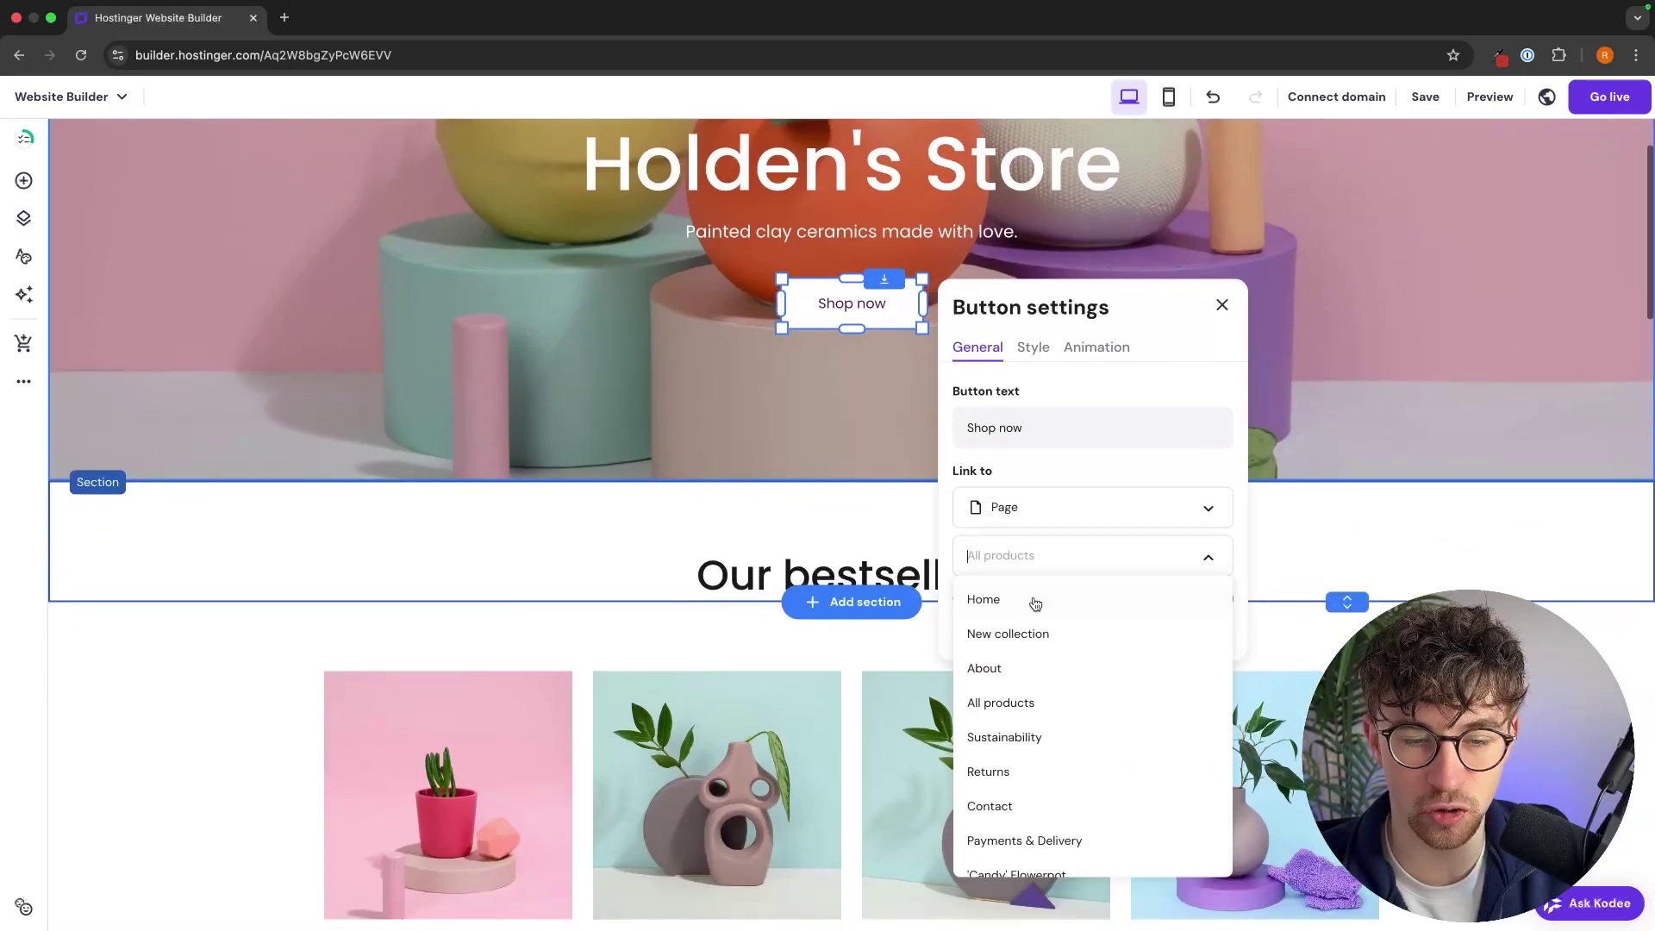
left_click(1407, 309)
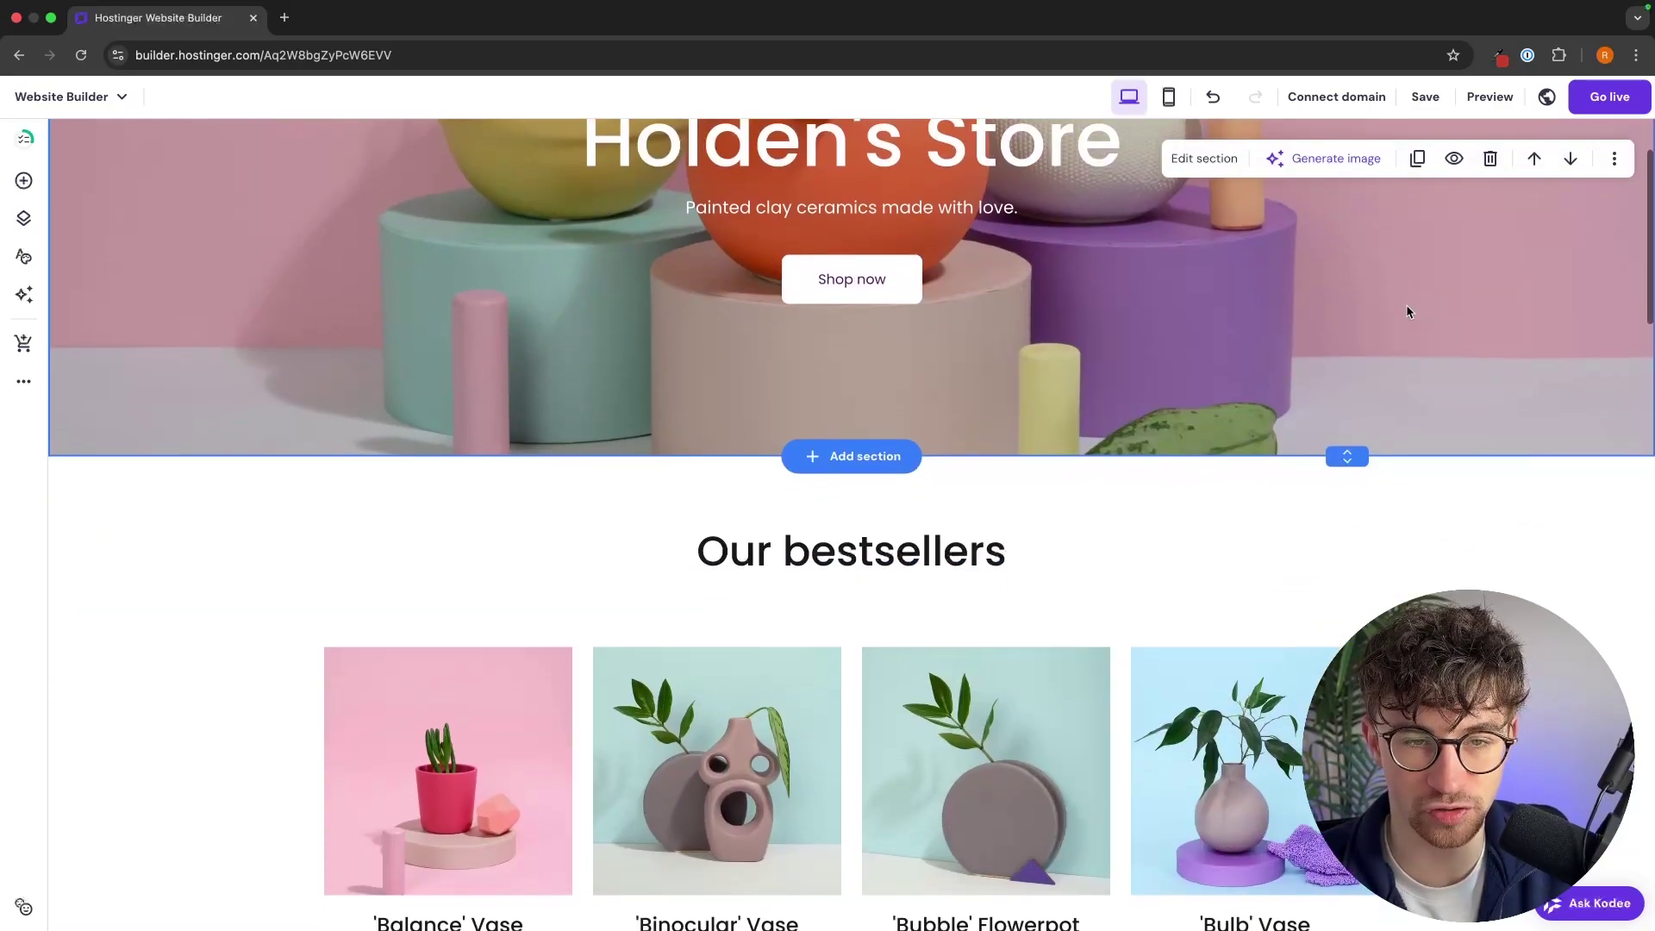
- Inspect the hero section's background settings and the media library images available for replacing its background
scroll(1407, 310, "up", 6)
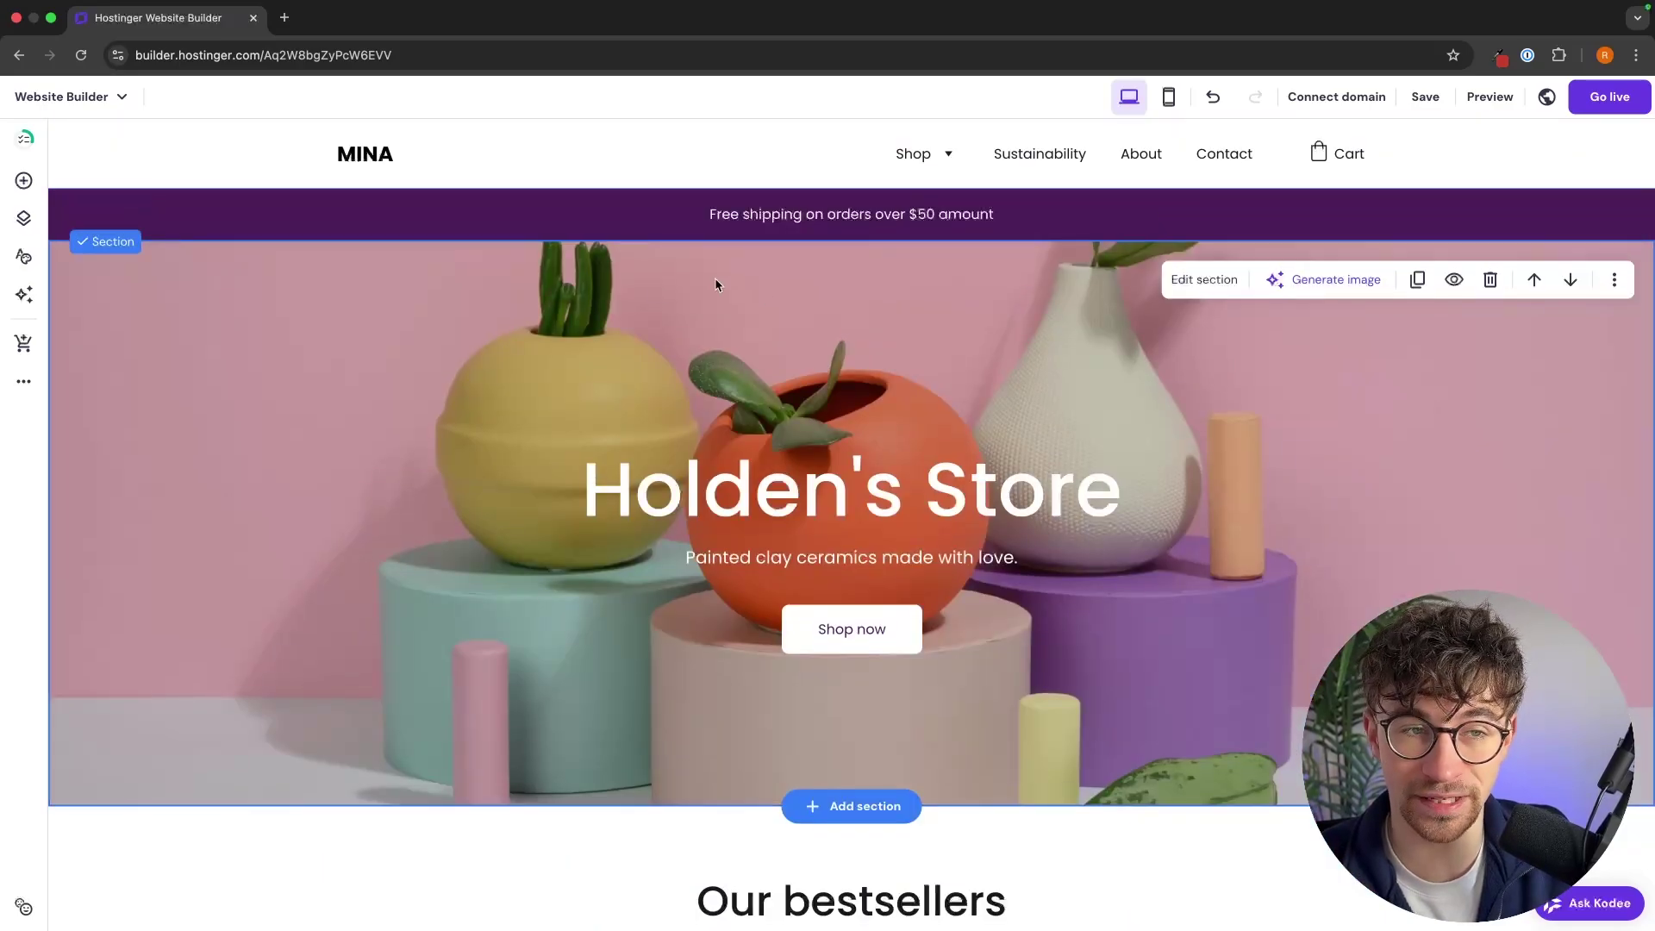
left_click(1239, 281)
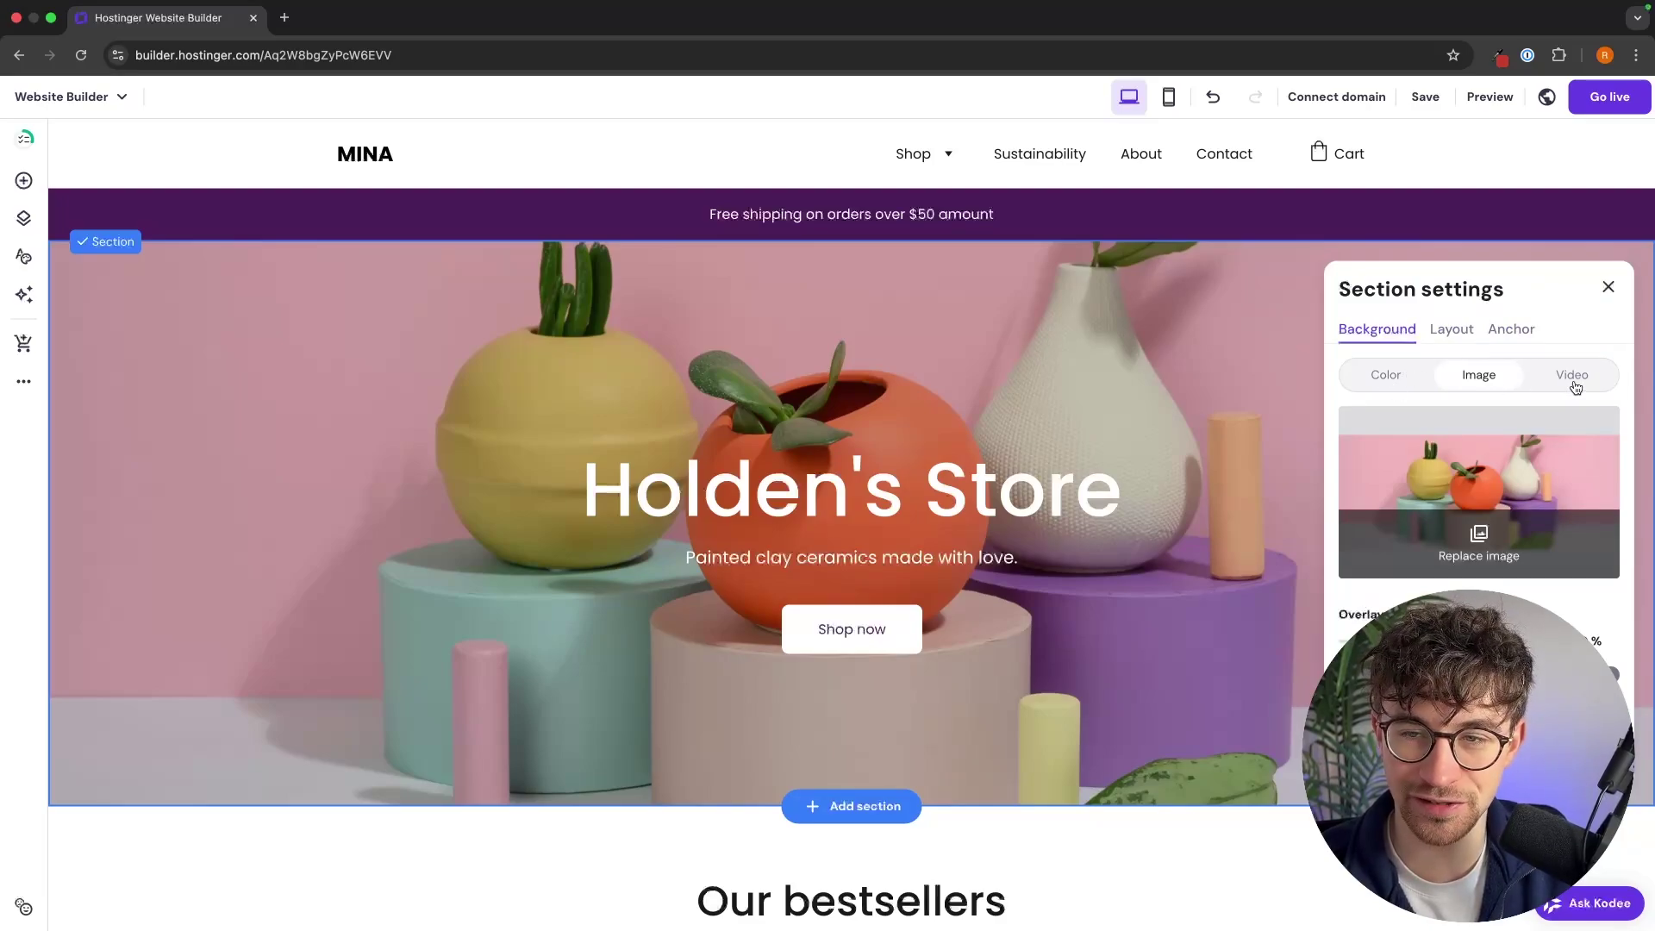
left_click(1479, 539)
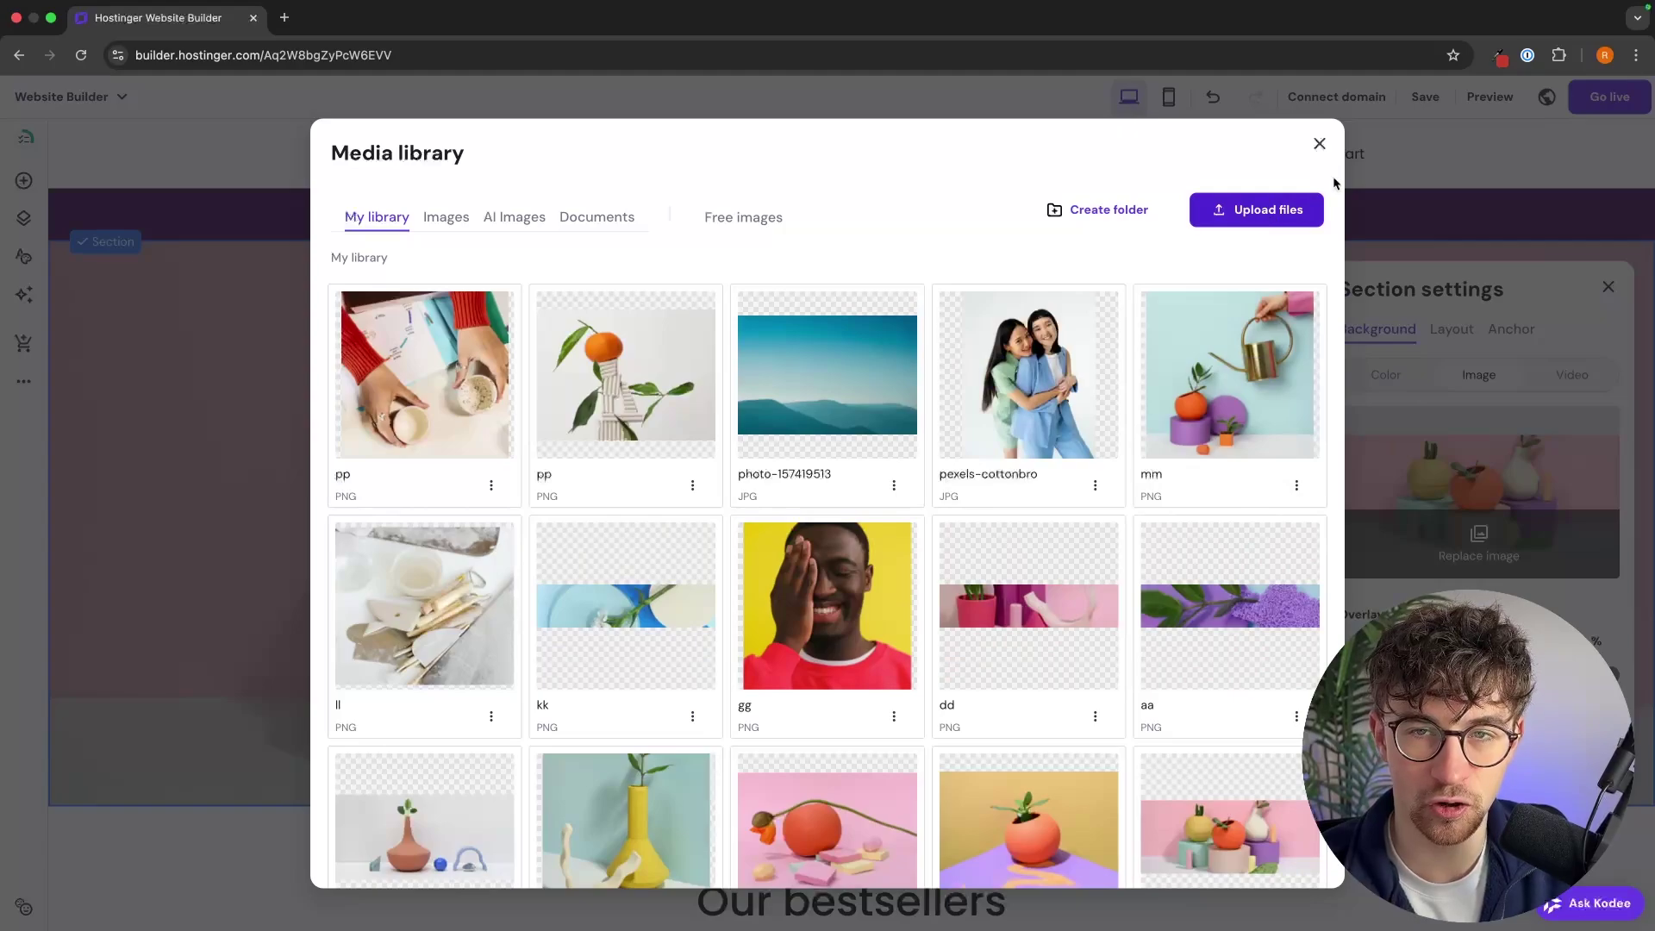
left_click(1319, 143)
left_click(1185, 362)
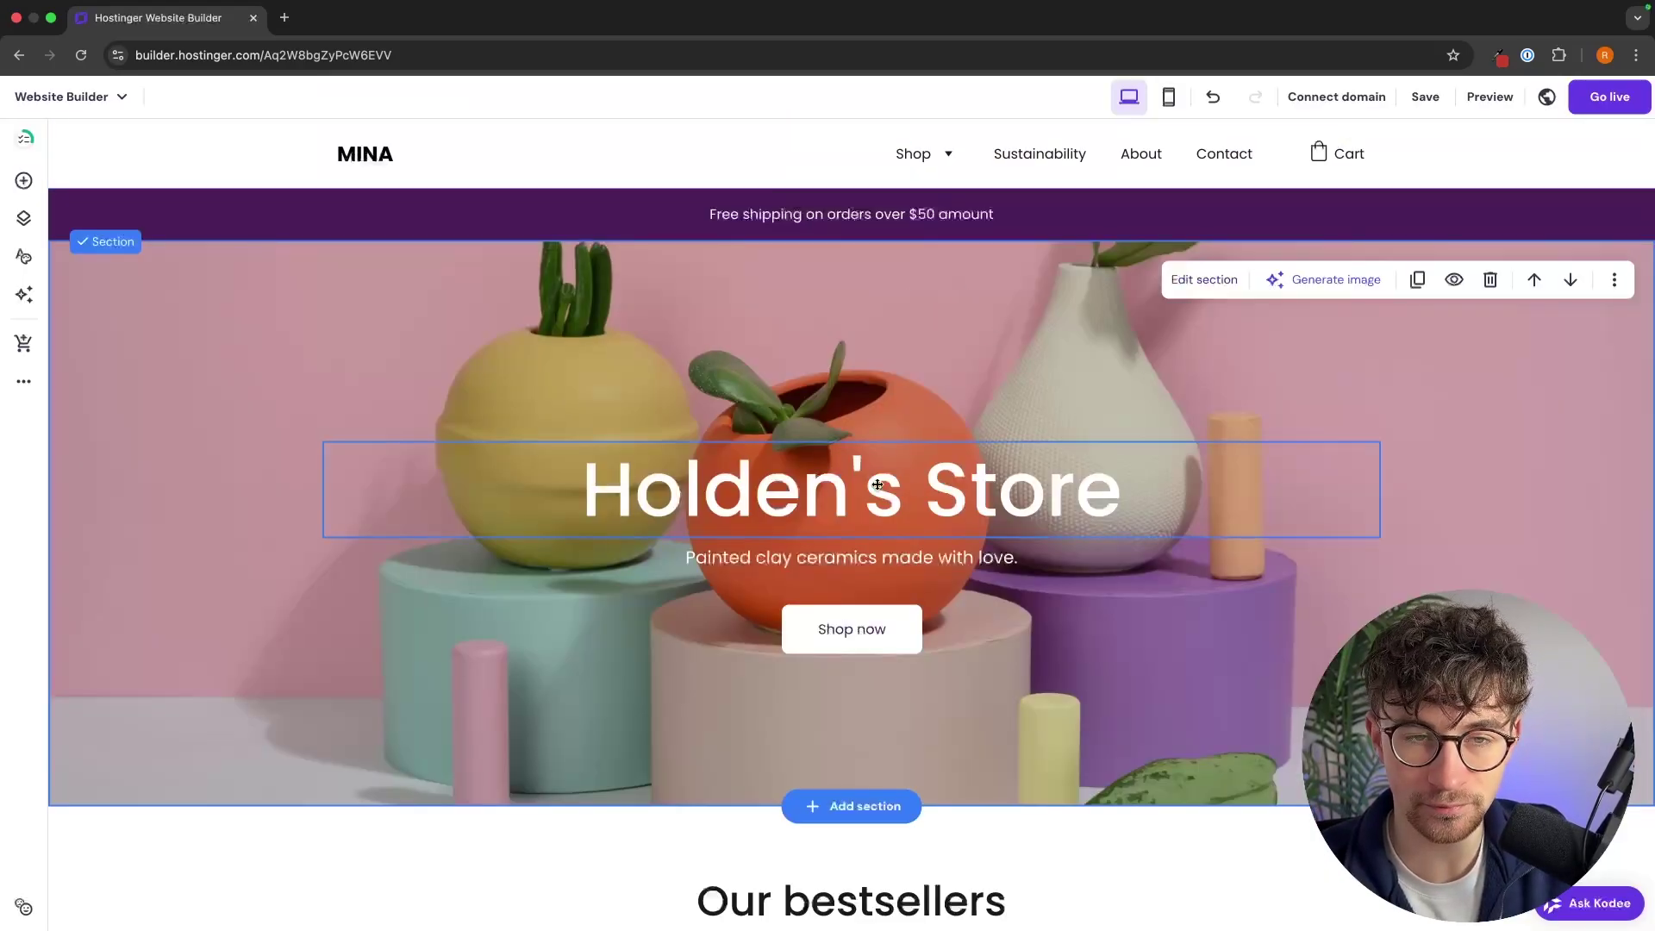
- Delete the "Holden's Store" heading from the hero section and undo the deletion
scroll(1181, 401, "down", 8)
scroll(1184, 407, "up", 8)
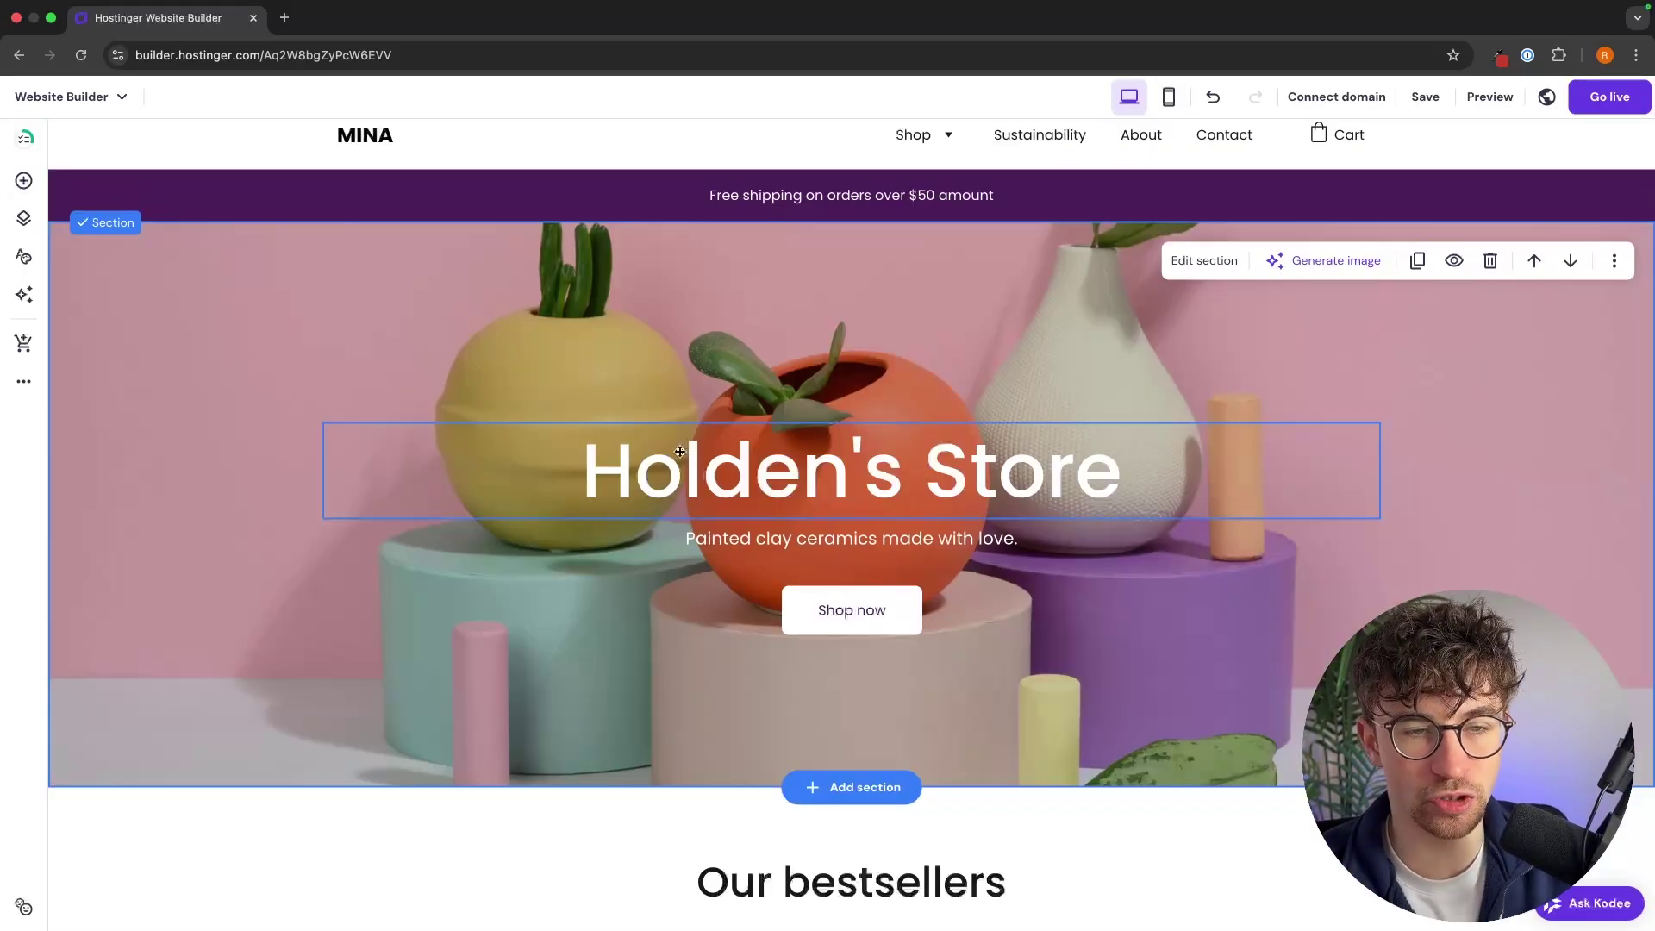
left_click(655, 470)
left_click(582, 386)
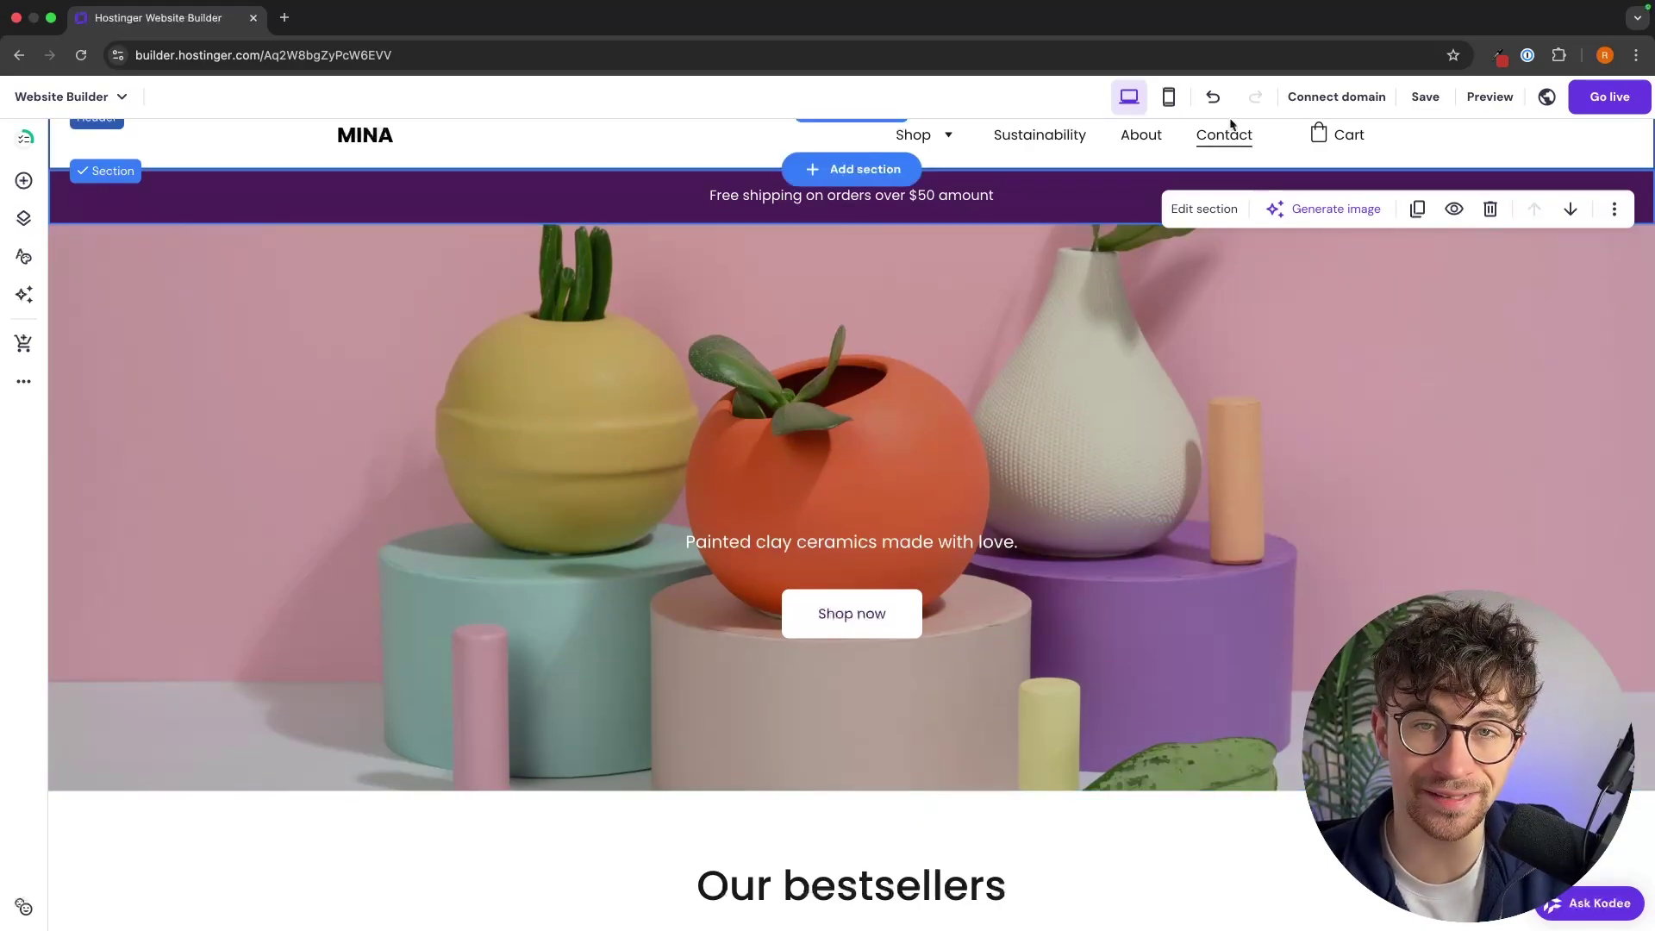
left_click(1215, 98)
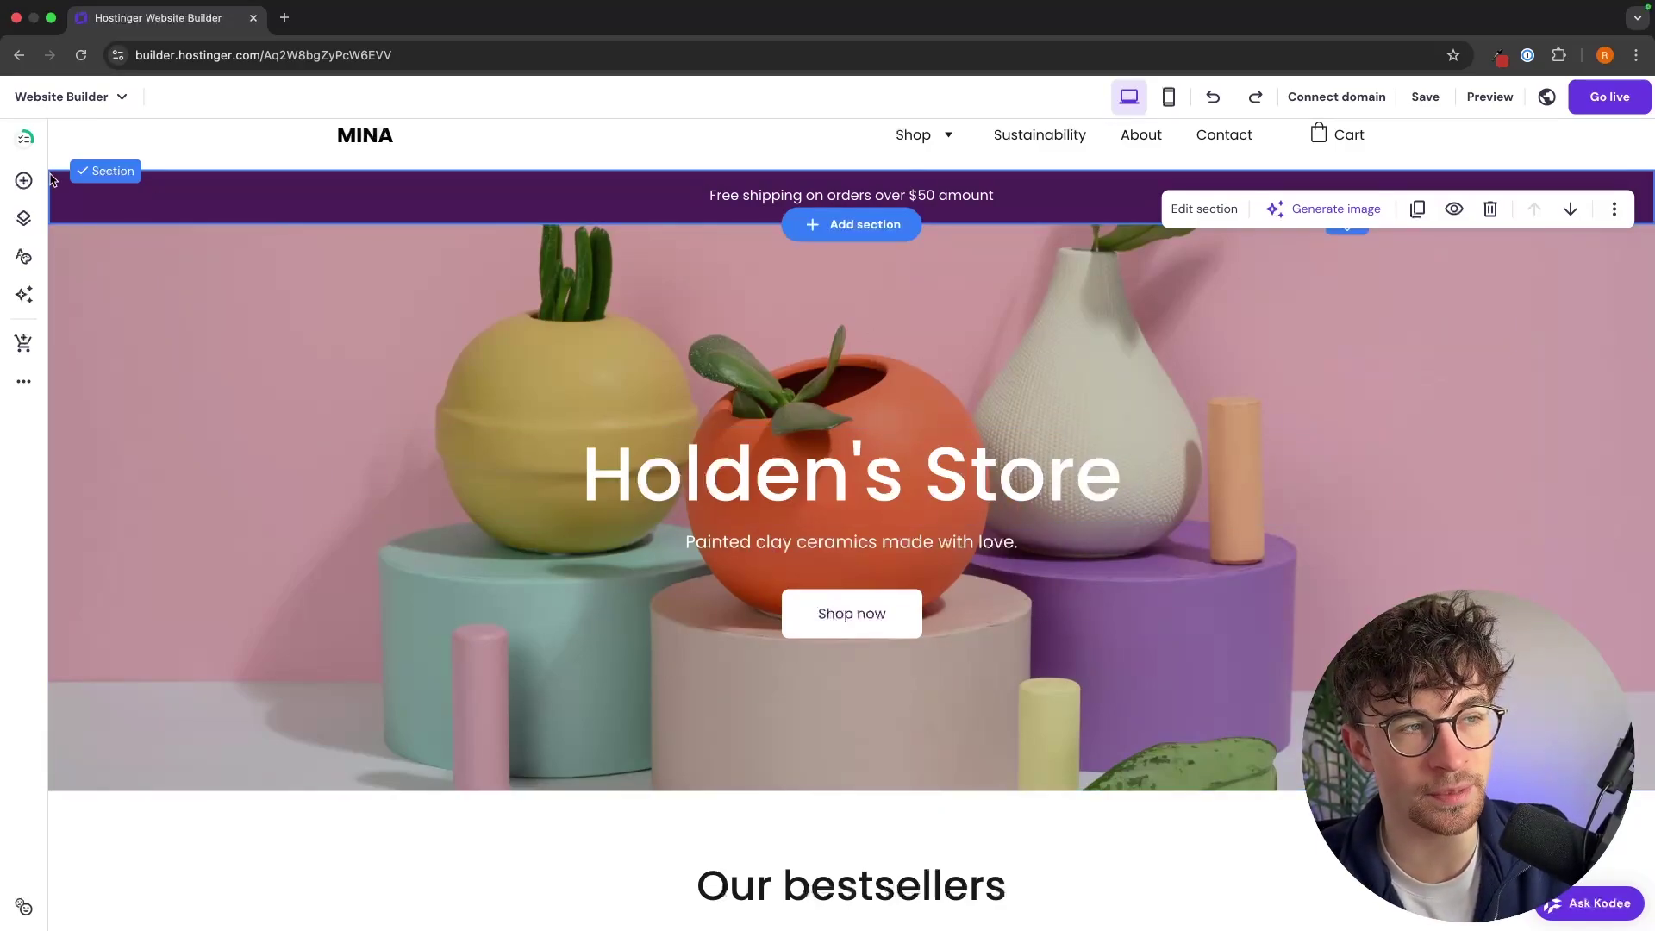
- Add a text element above the "Holden's Store" heading and replace its placeholder with "jkengrjkngr"
left_click(23, 182)
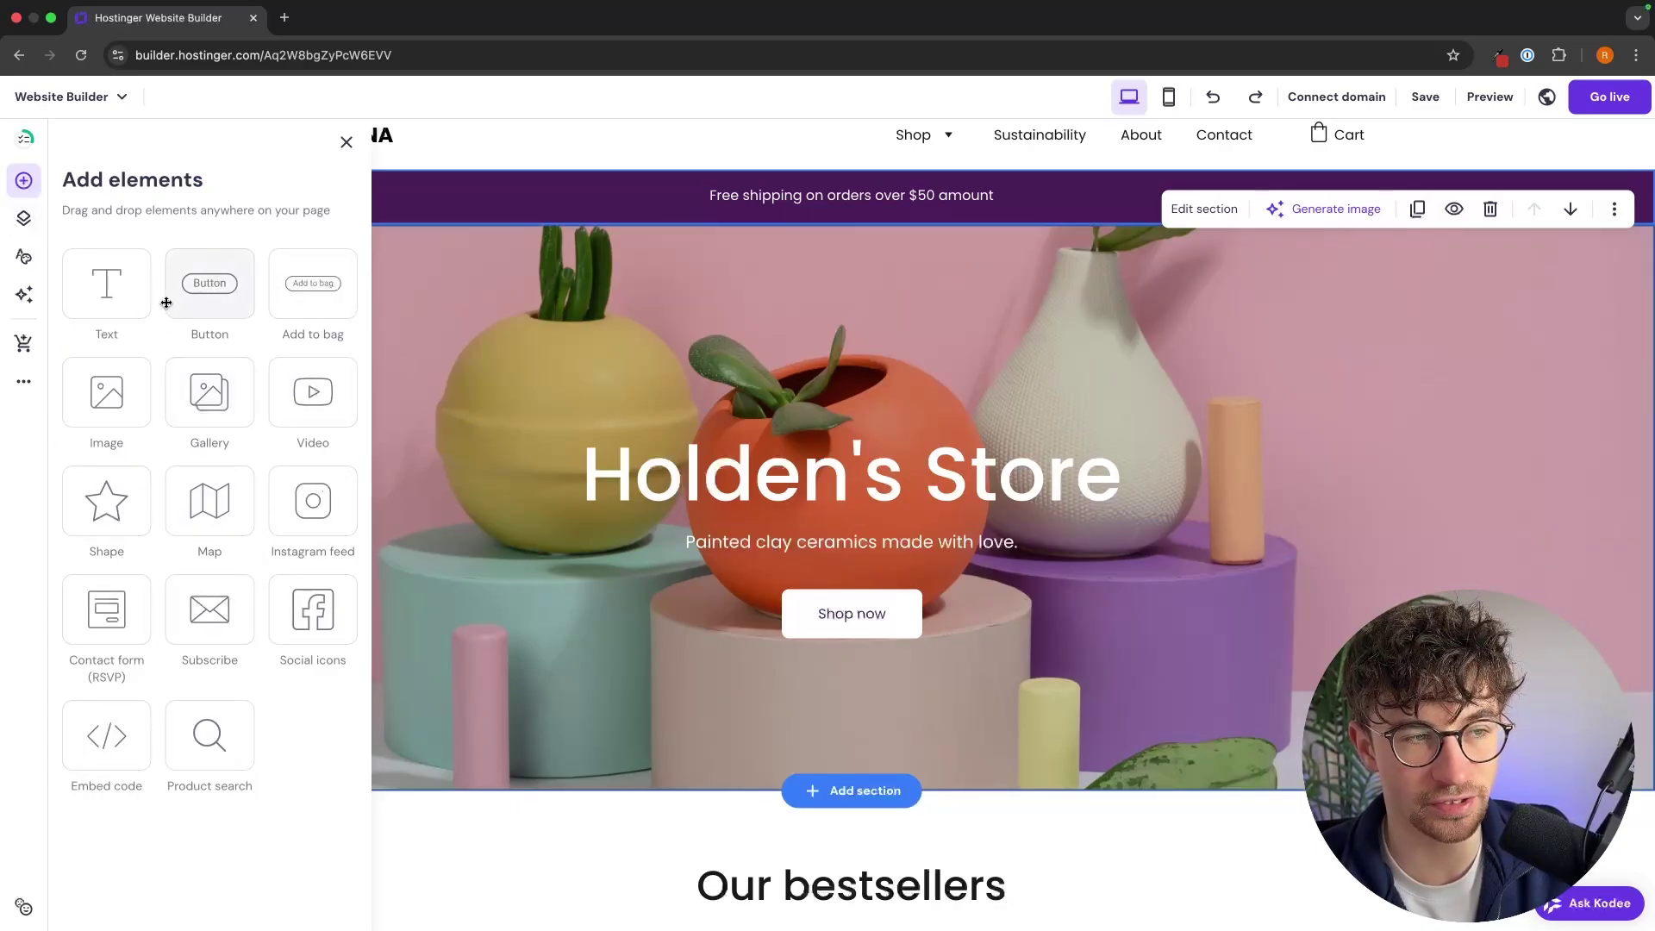
left_click_drag(143, 306, 714, 361)
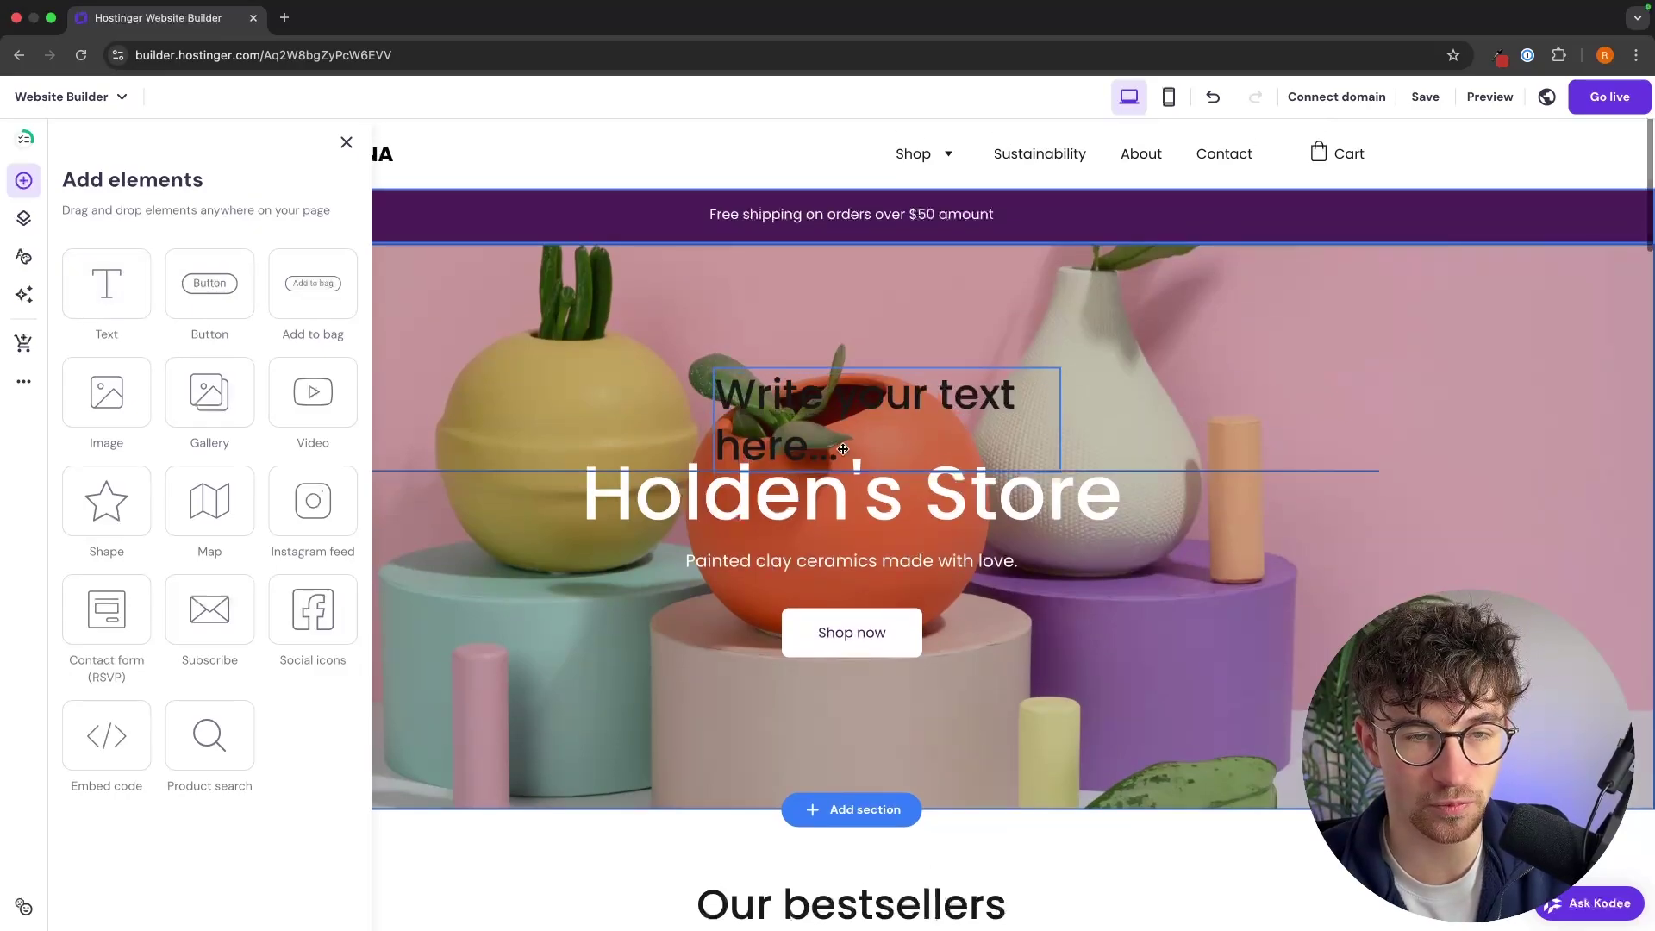
double_click(739, 385)
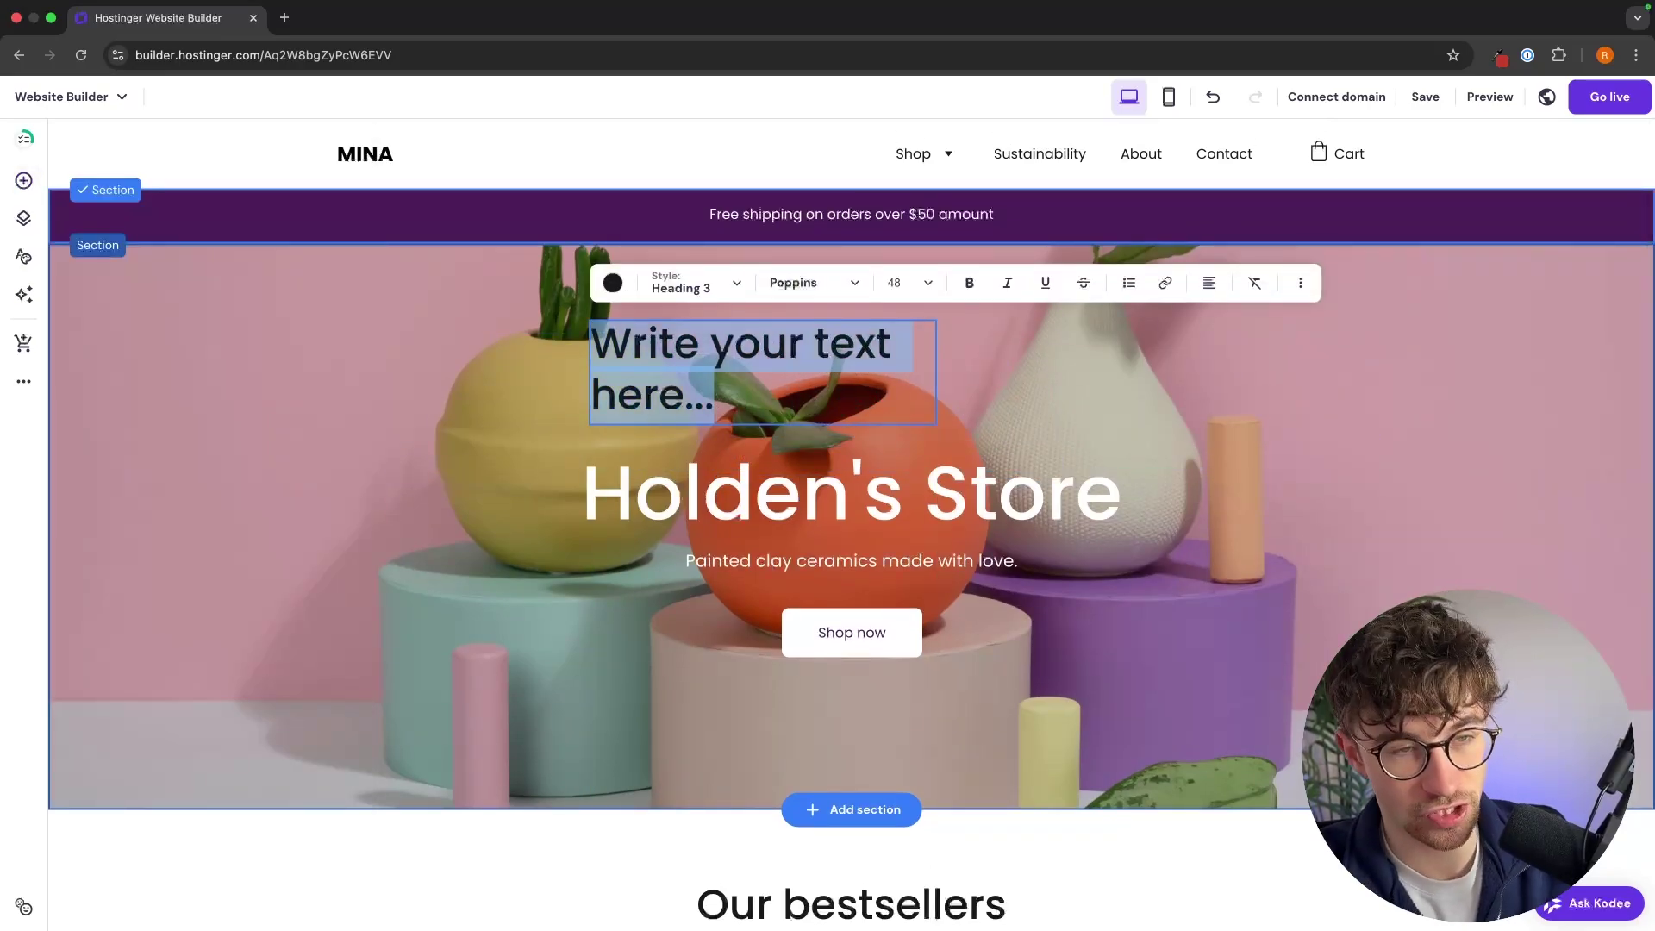
type("jkengriknqr")
- Recolour the added hero text with the light lavender website colour, and delete that text element
double_click(725, 369)
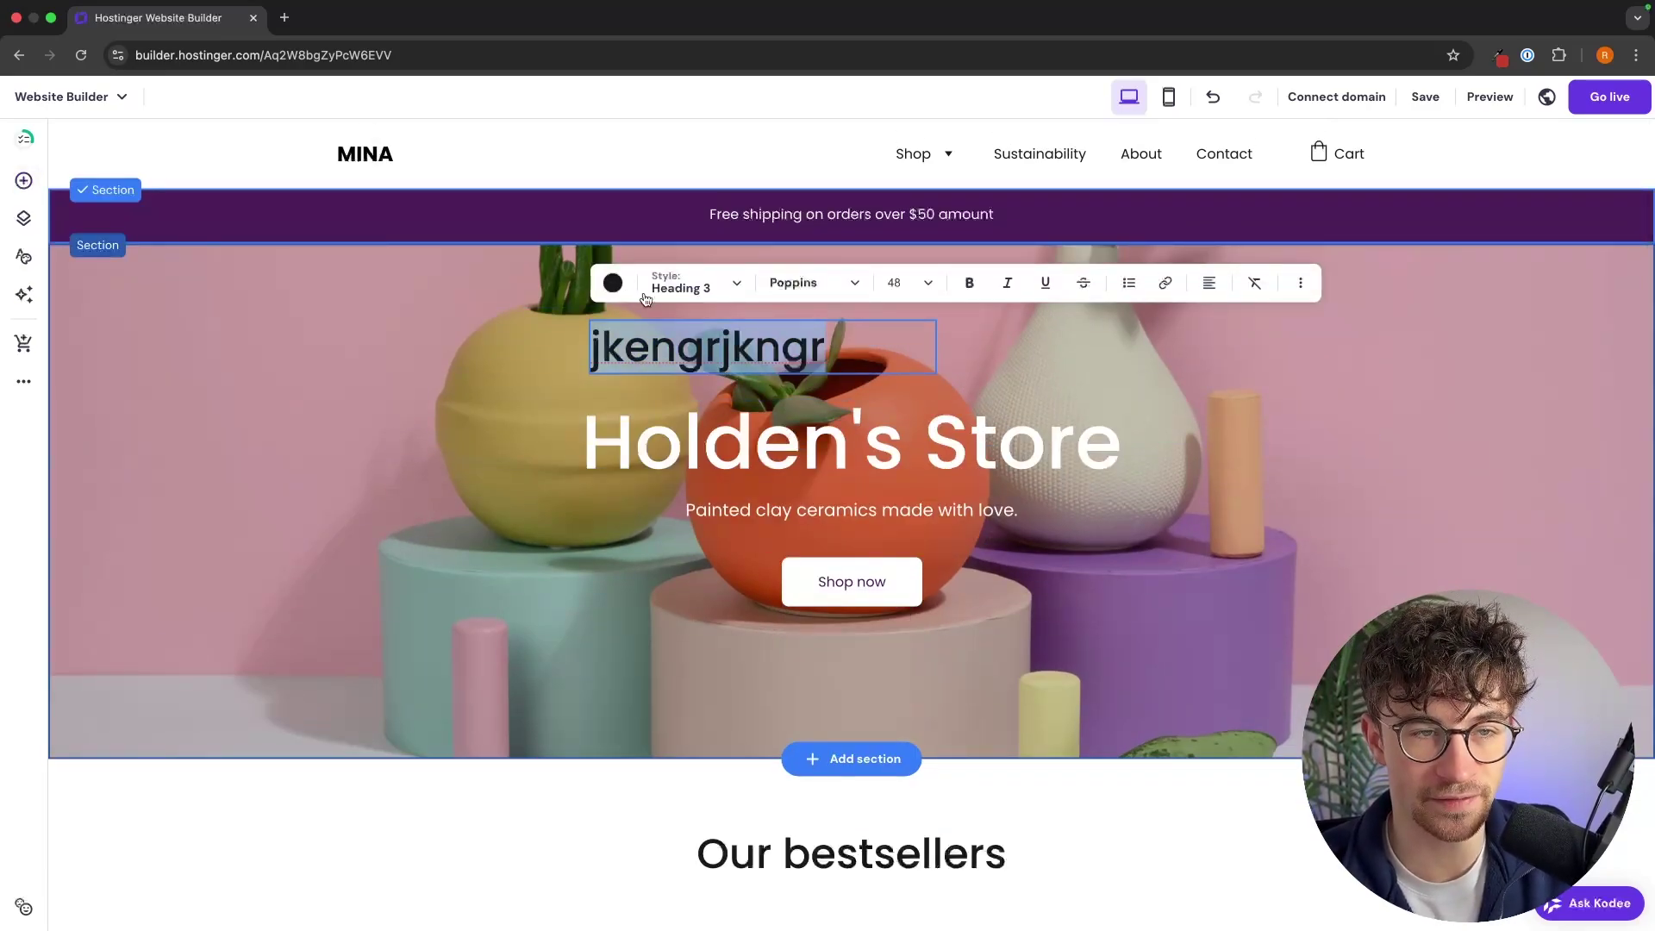
left_click(613, 282)
left_click(759, 352)
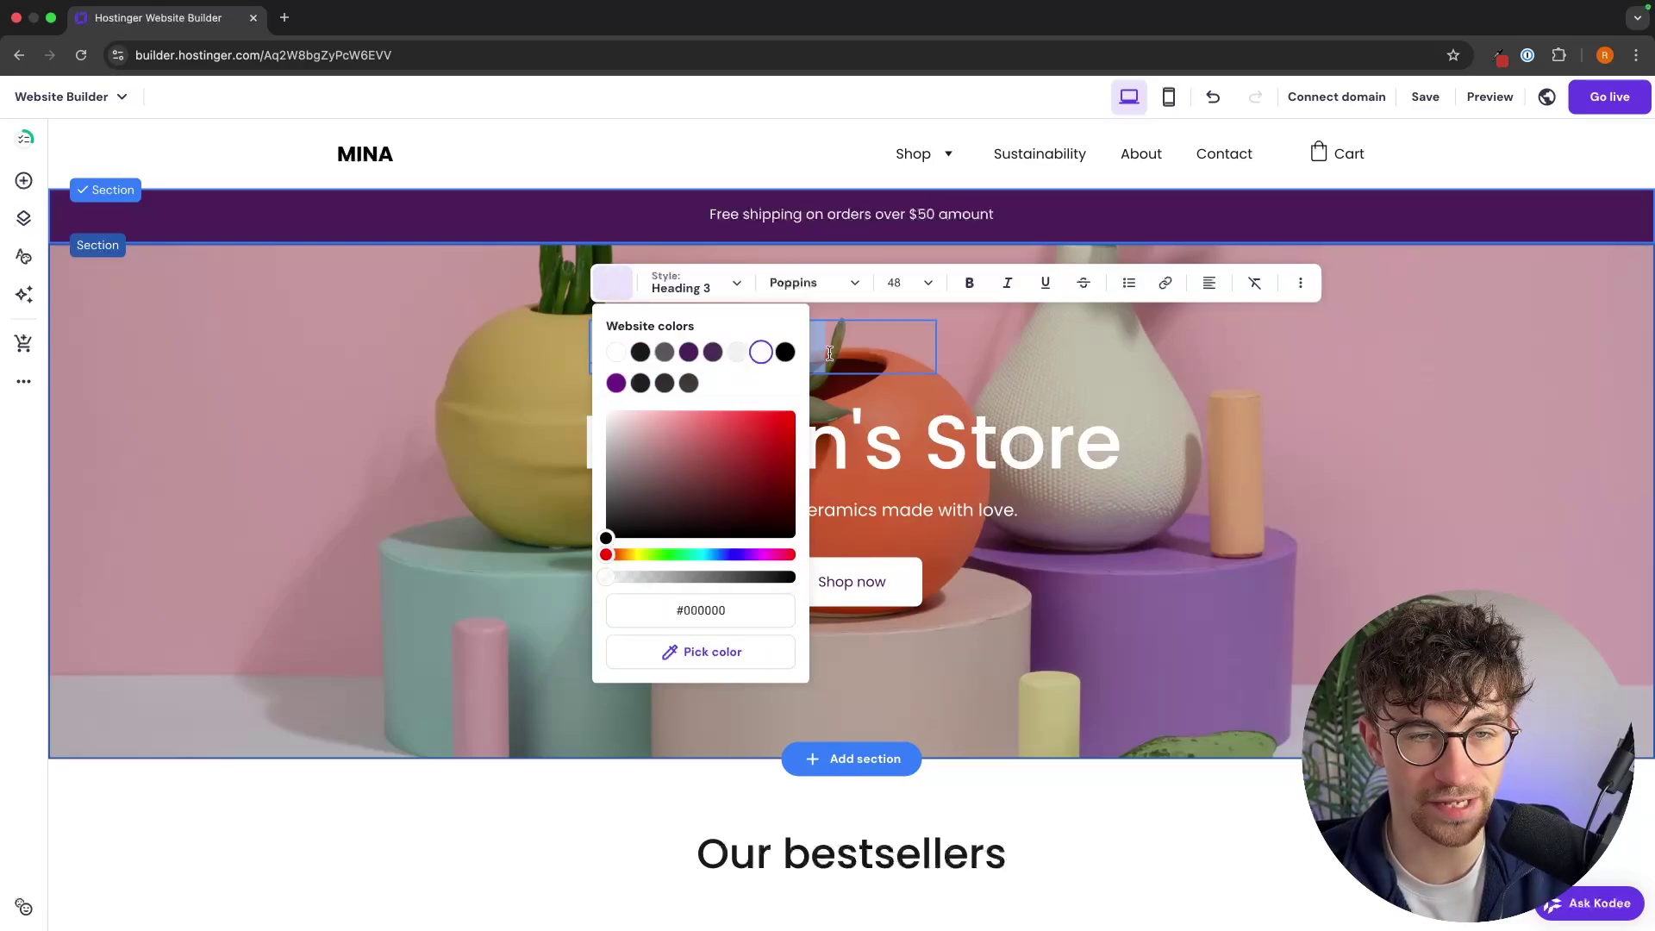
left_click(895, 330)
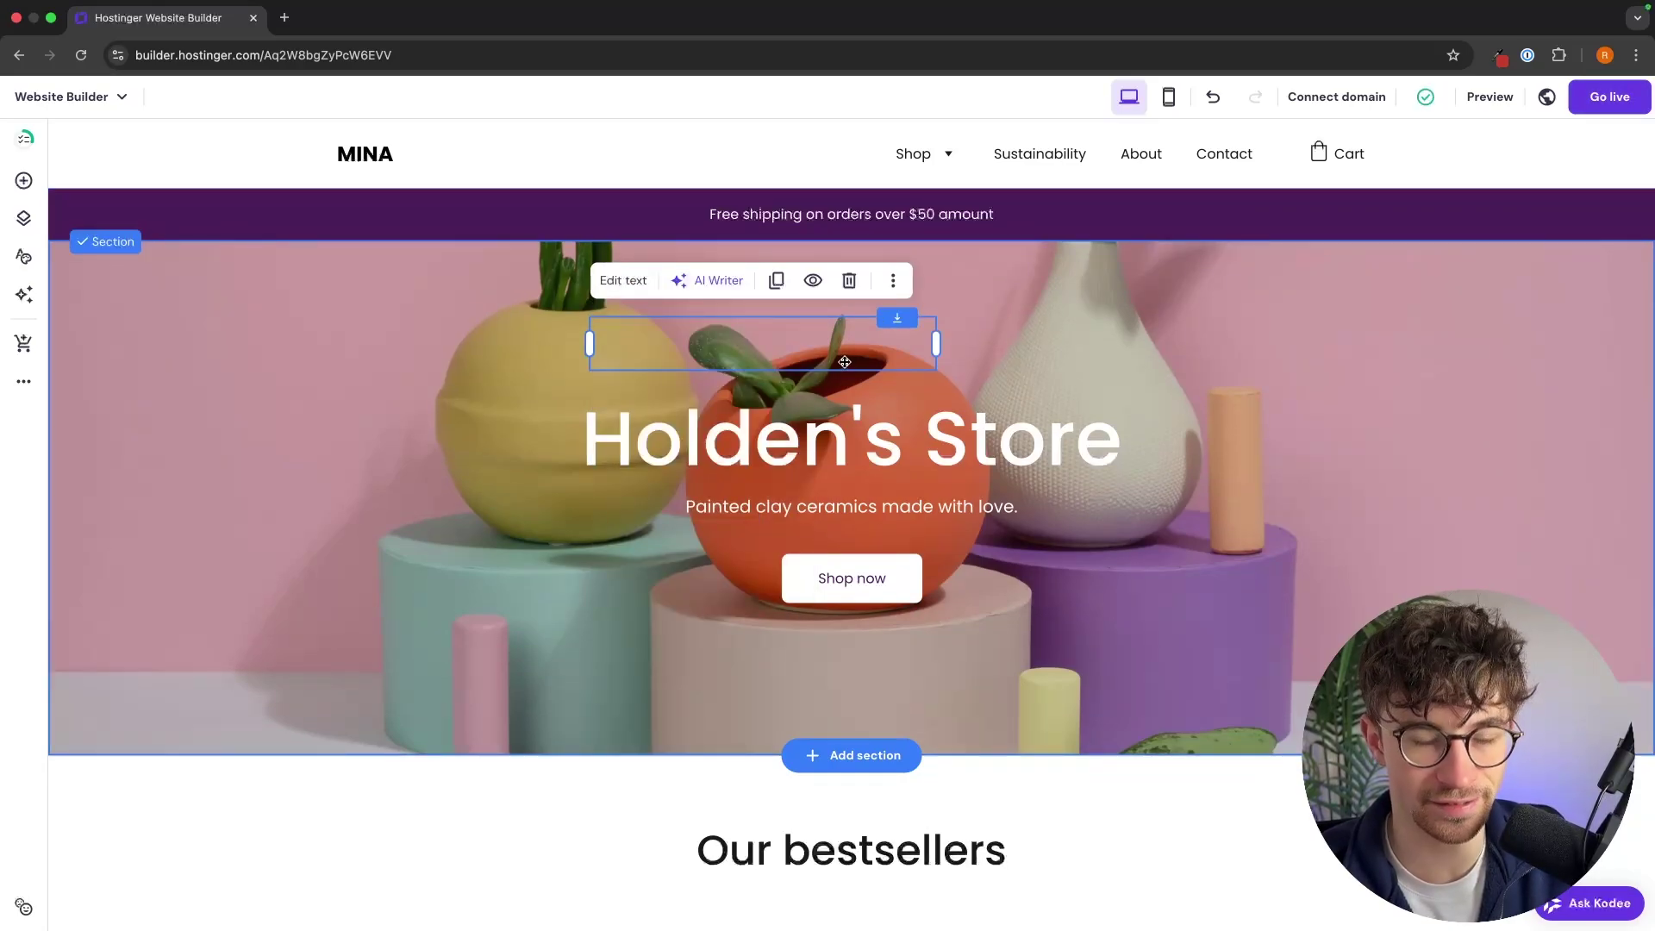
left_click_drag(894, 331, 742, 370)
- Browse the Contact form layouts available for a new section between the About Mina and newsletter sections, without adding one
scroll(1120, 504, "down", 10)
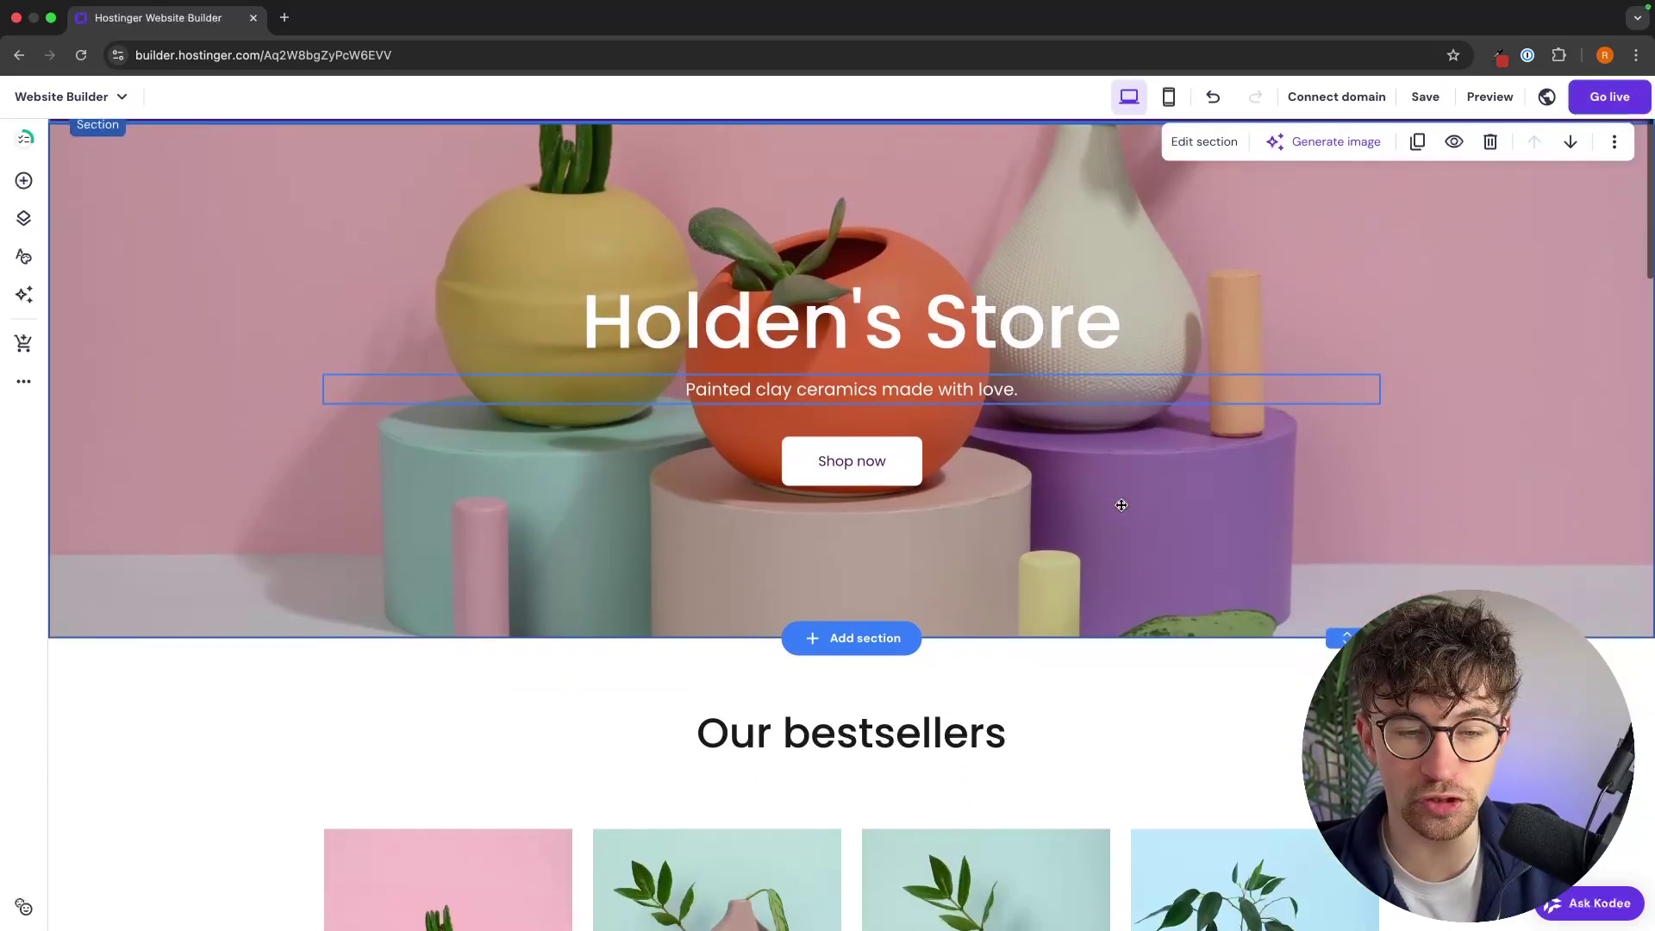
scroll(1120, 504, "down", 11)
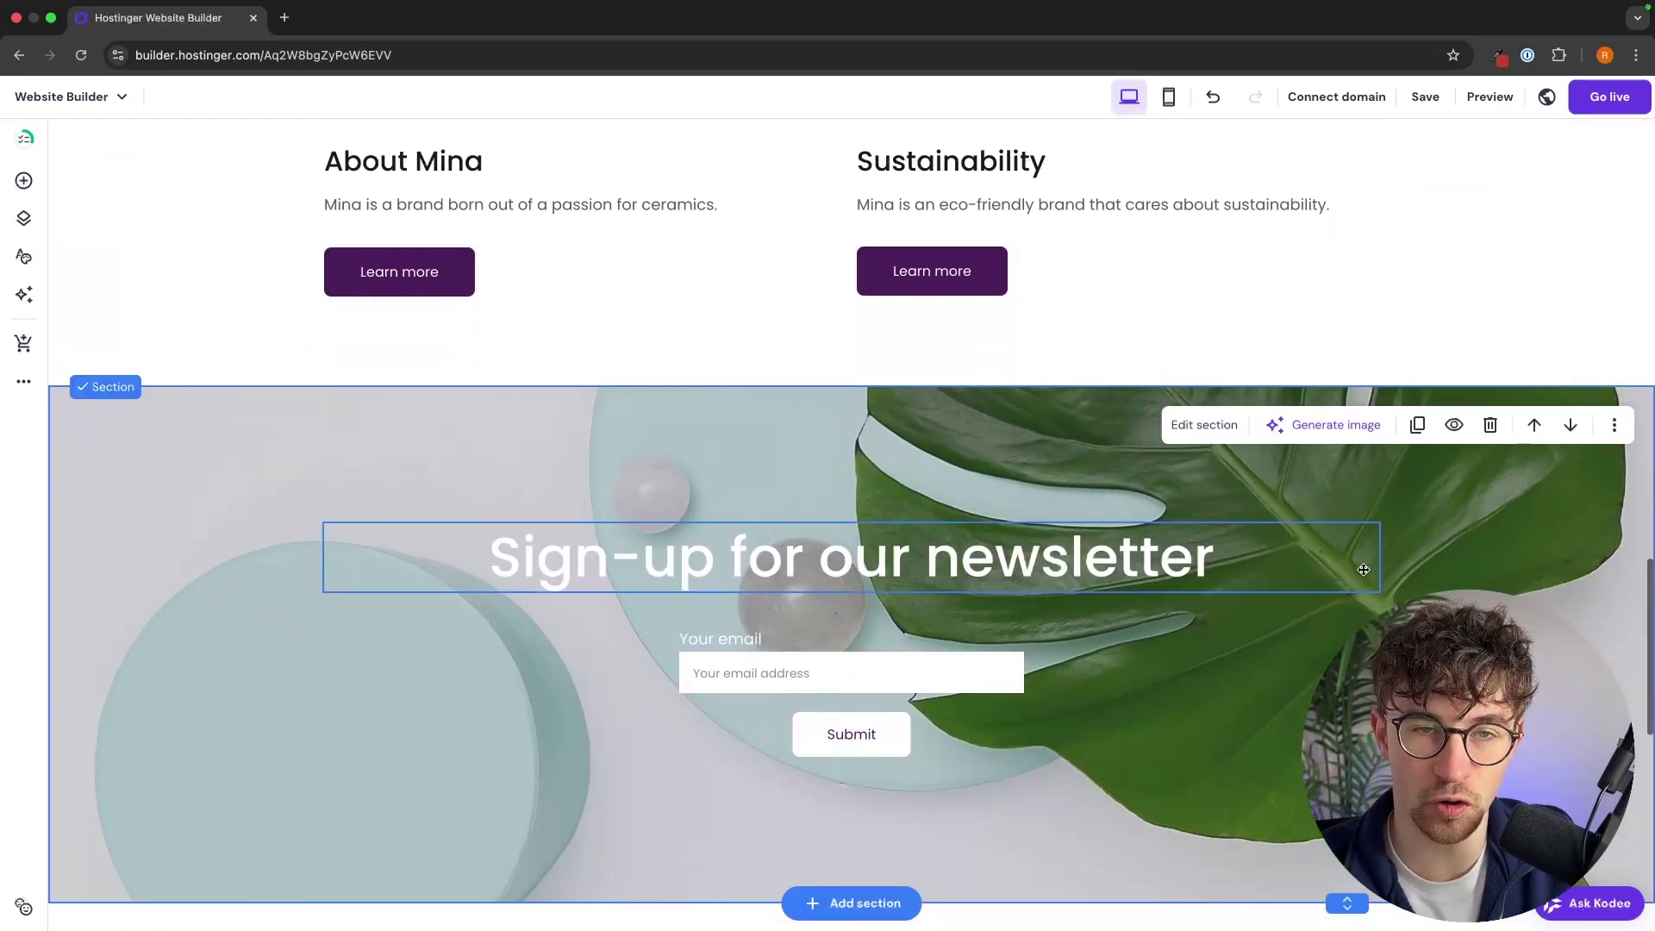
scroll(1365, 575, "up", 5)
scroll(1364, 570, "up", 4)
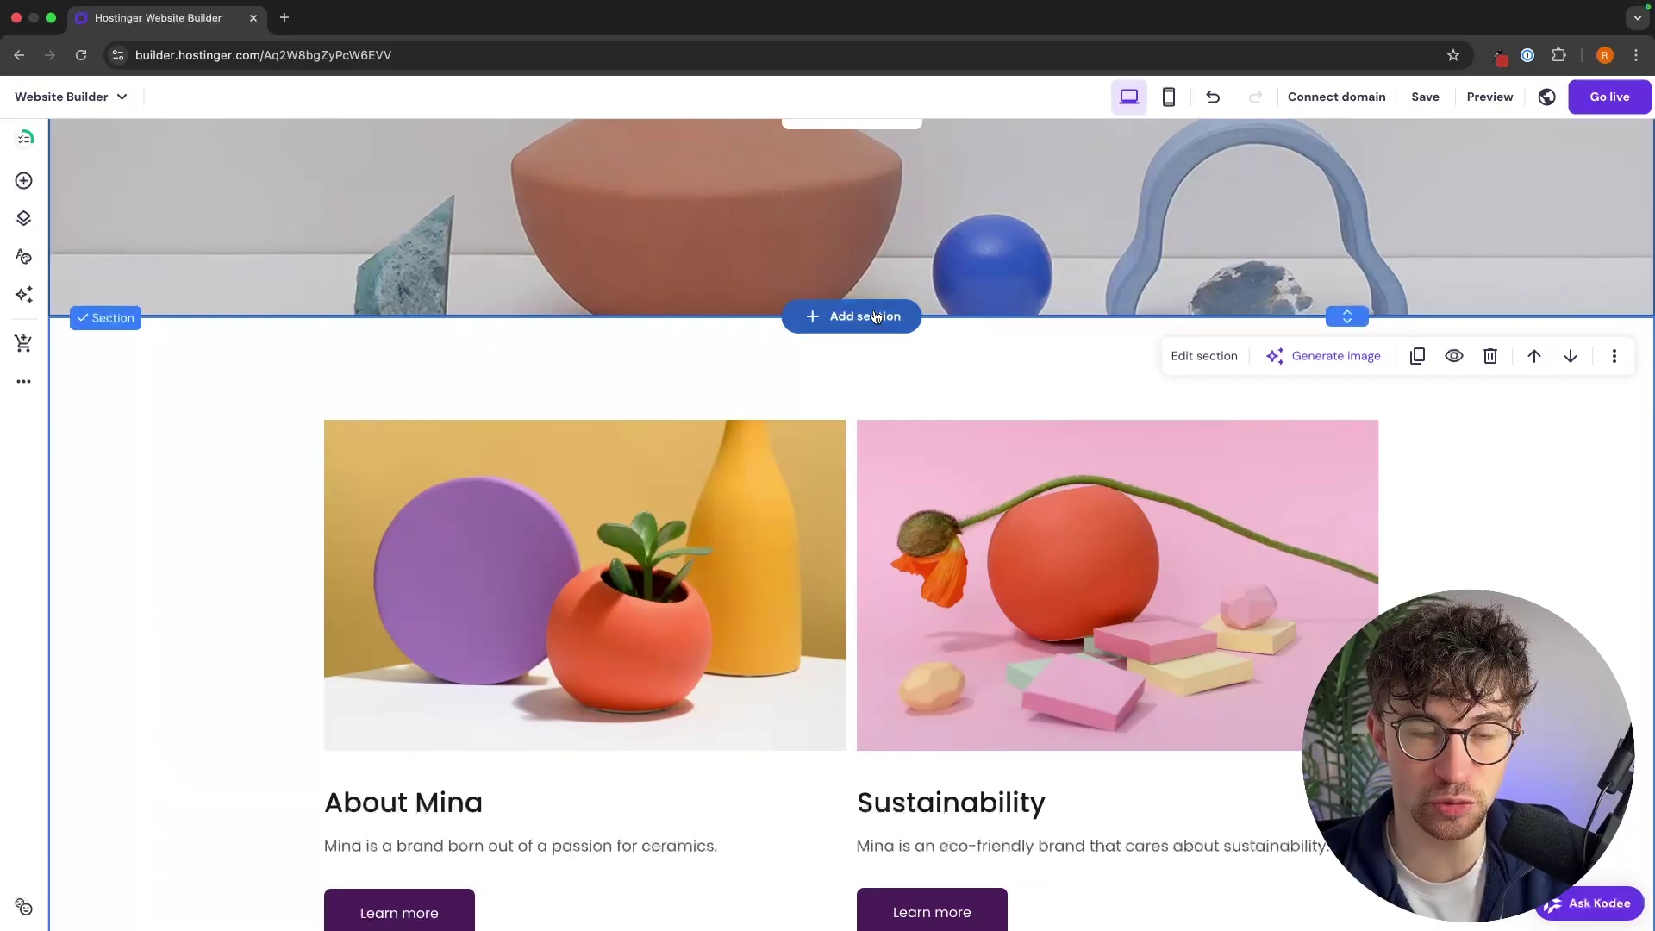
scroll(850, 327, "down", 6)
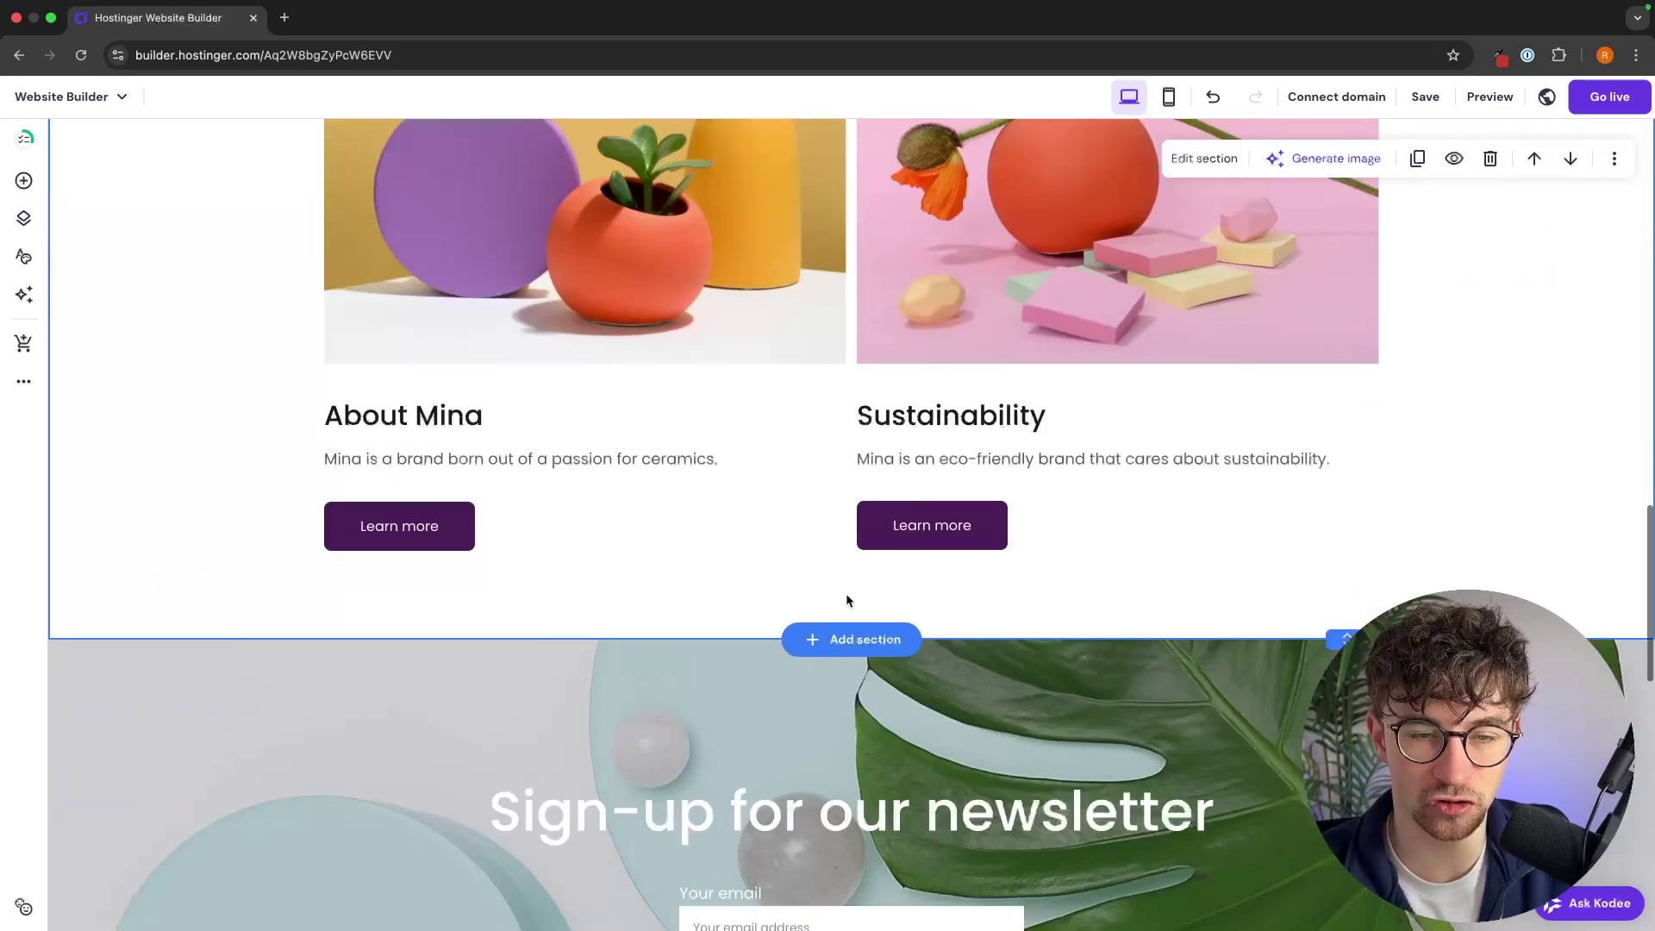
left_click(886, 637)
scroll(411, 516, "down", 3)
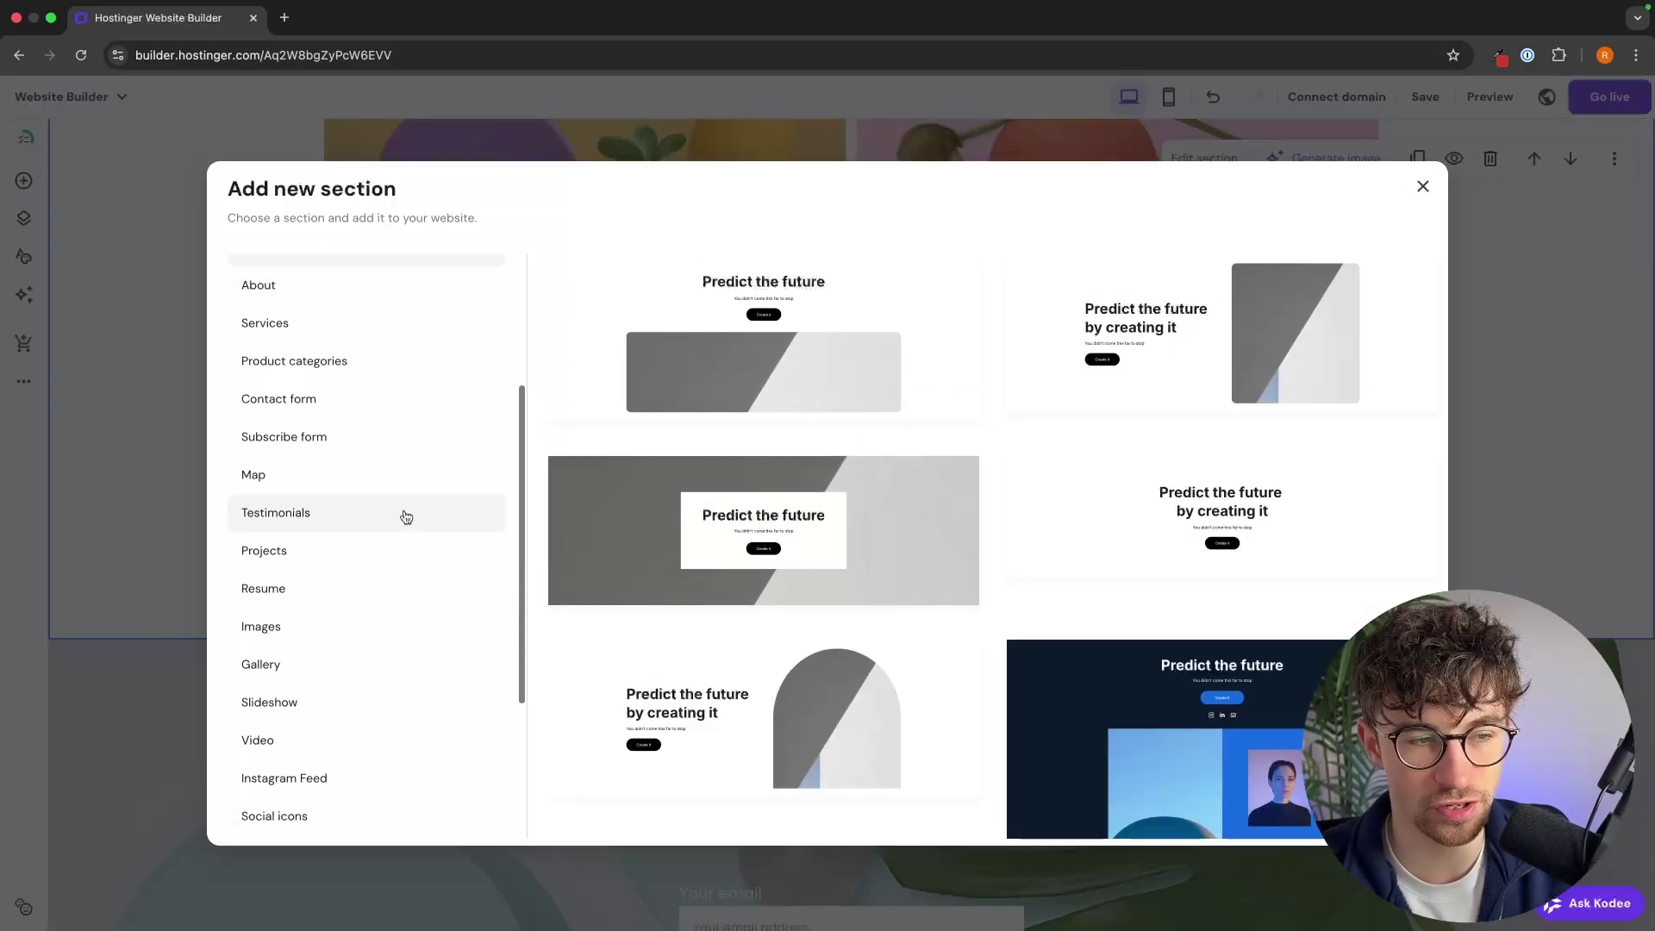
left_click(371, 452)
left_click(381, 406)
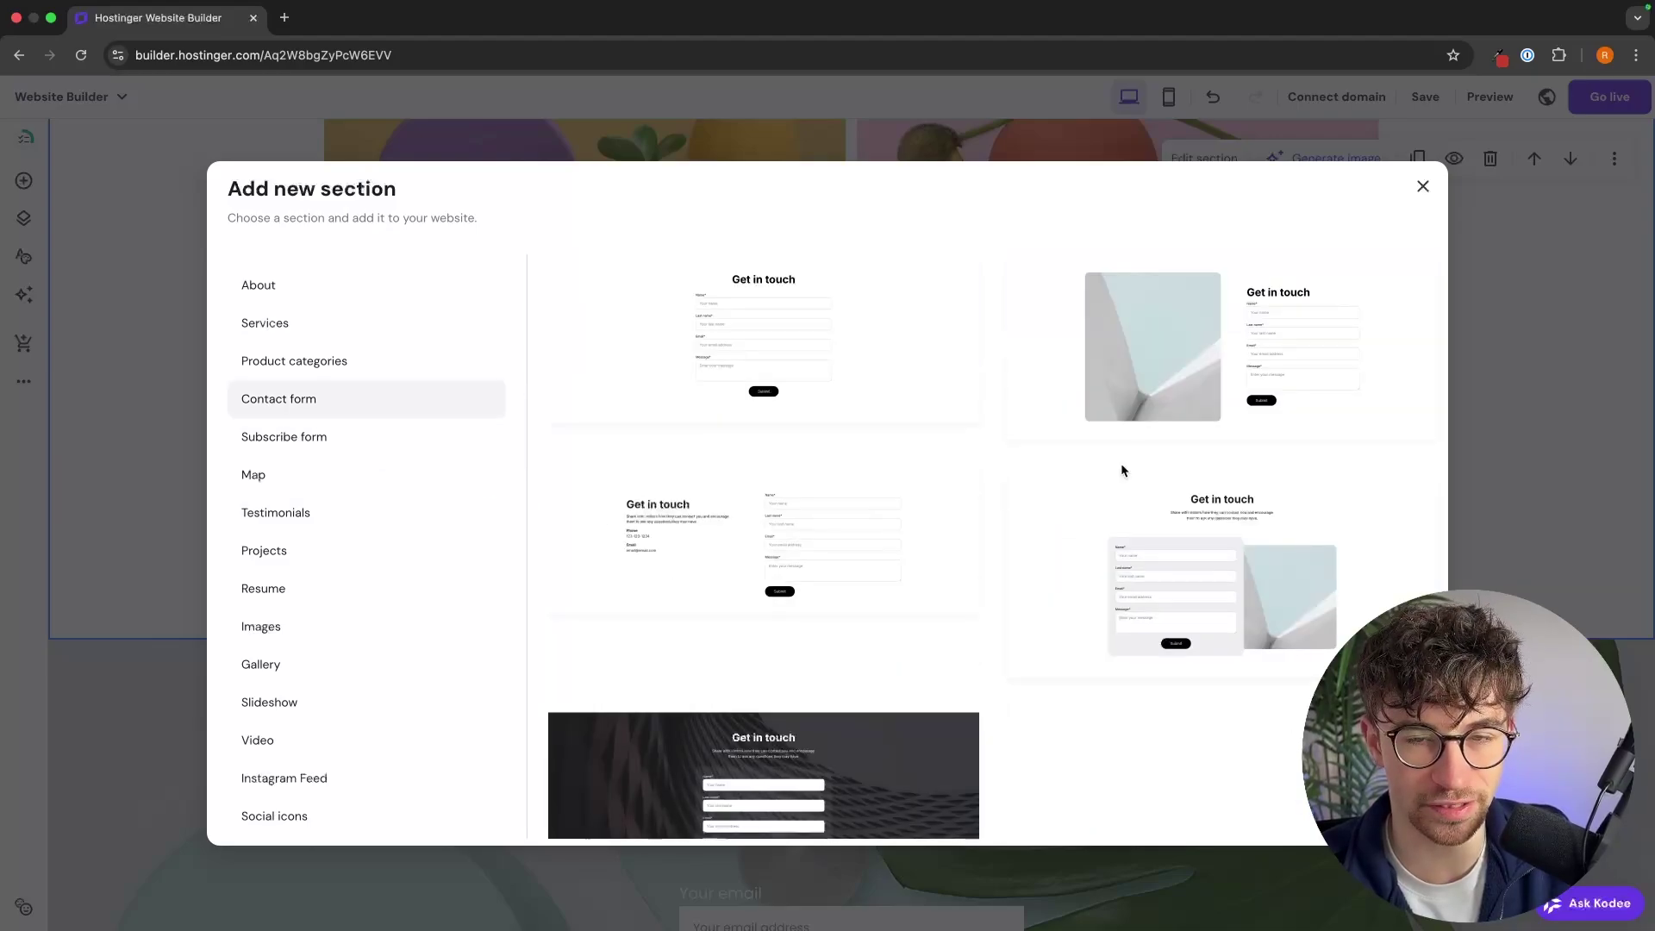
left_click(1596, 465)
- Delete the "Home decor items" section from the homepage and undo the deletion
scroll(1596, 466, "up", 10)
scroll(1596, 471, "up", 2)
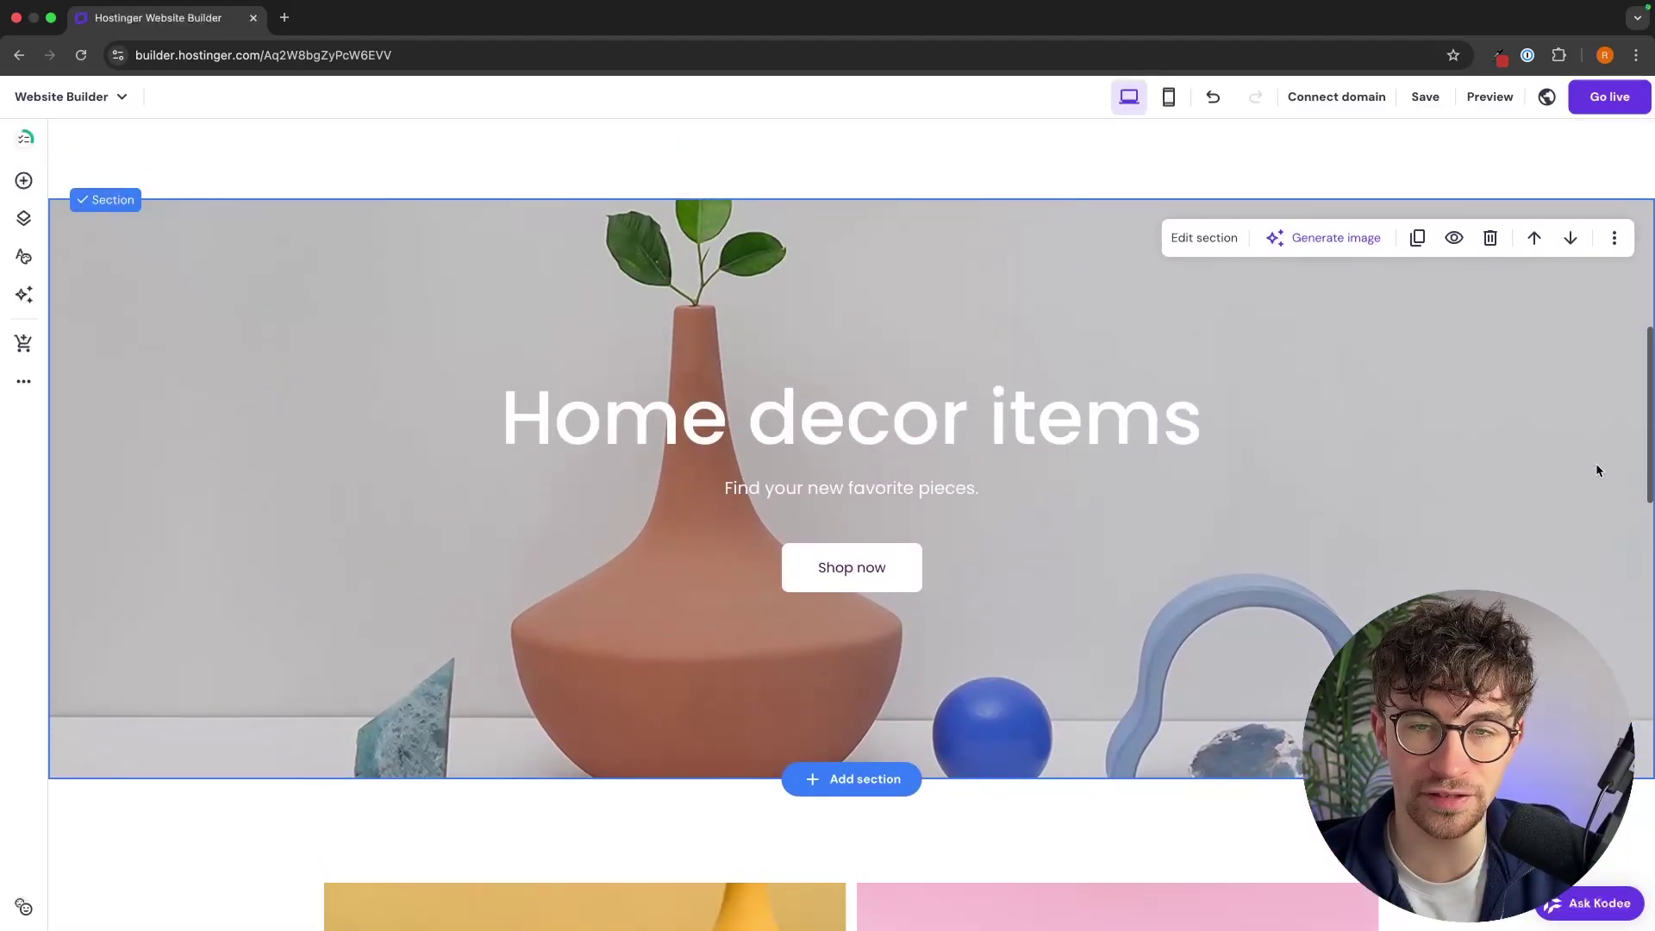
left_click(1489, 245)
scroll(1575, 466, "up", 1)
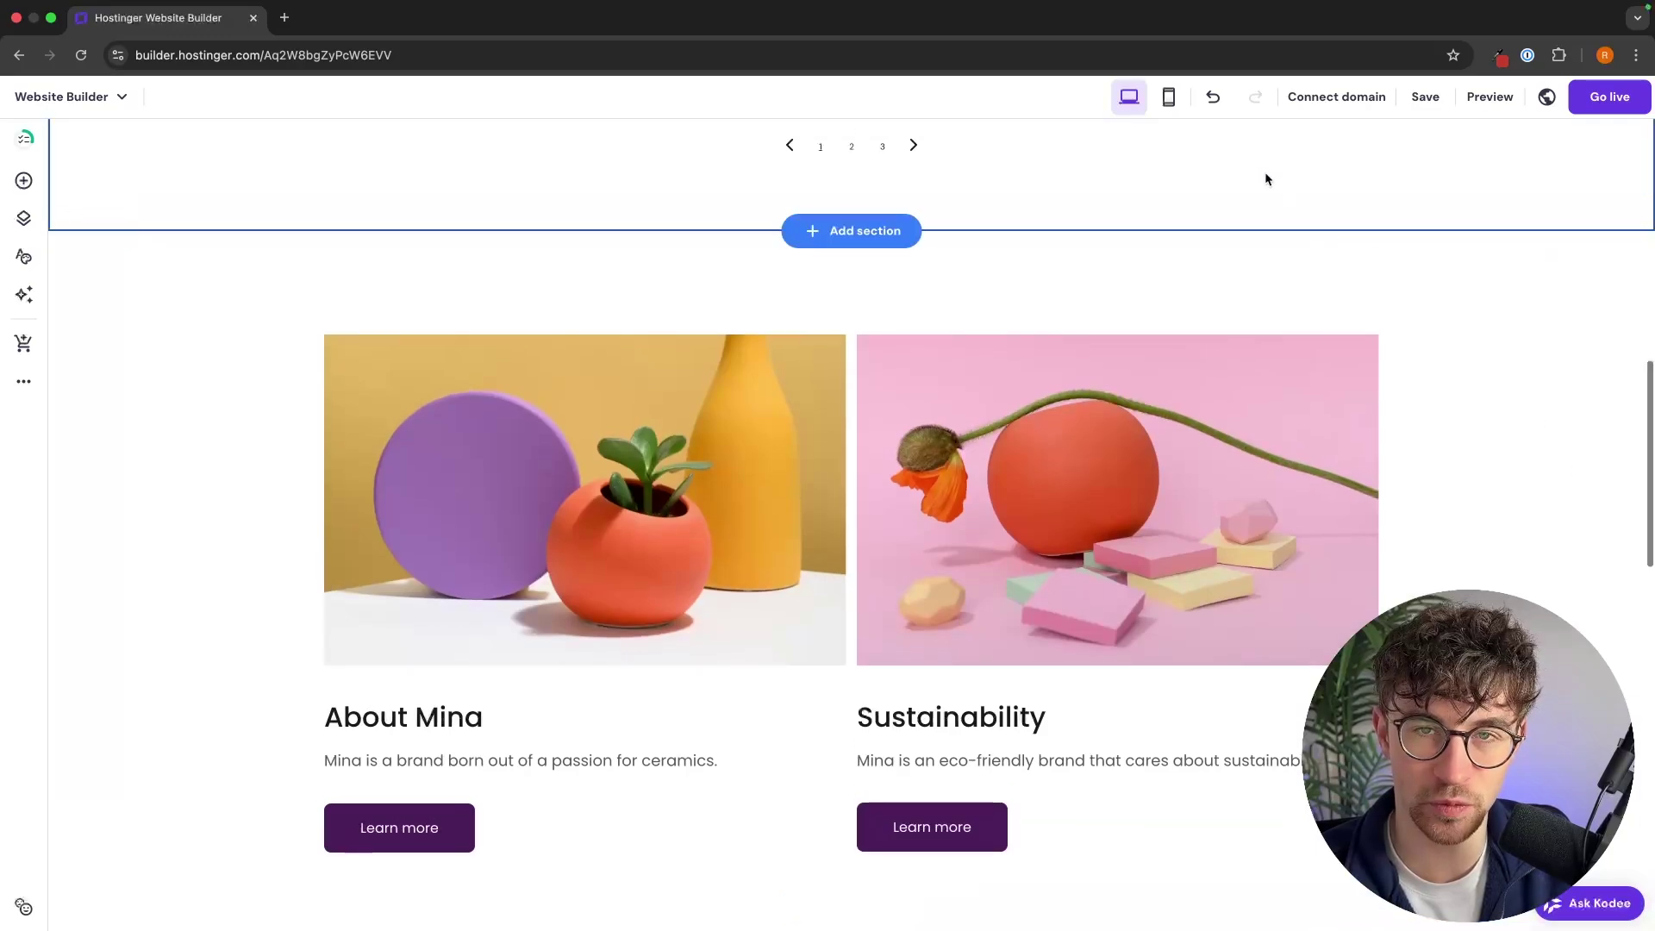
left_click(1214, 97)
- Look over the homepage, view the About page's content, and return to the Home page
scroll(1393, 321, "up", 10)
scroll(1394, 318, "up", 3)
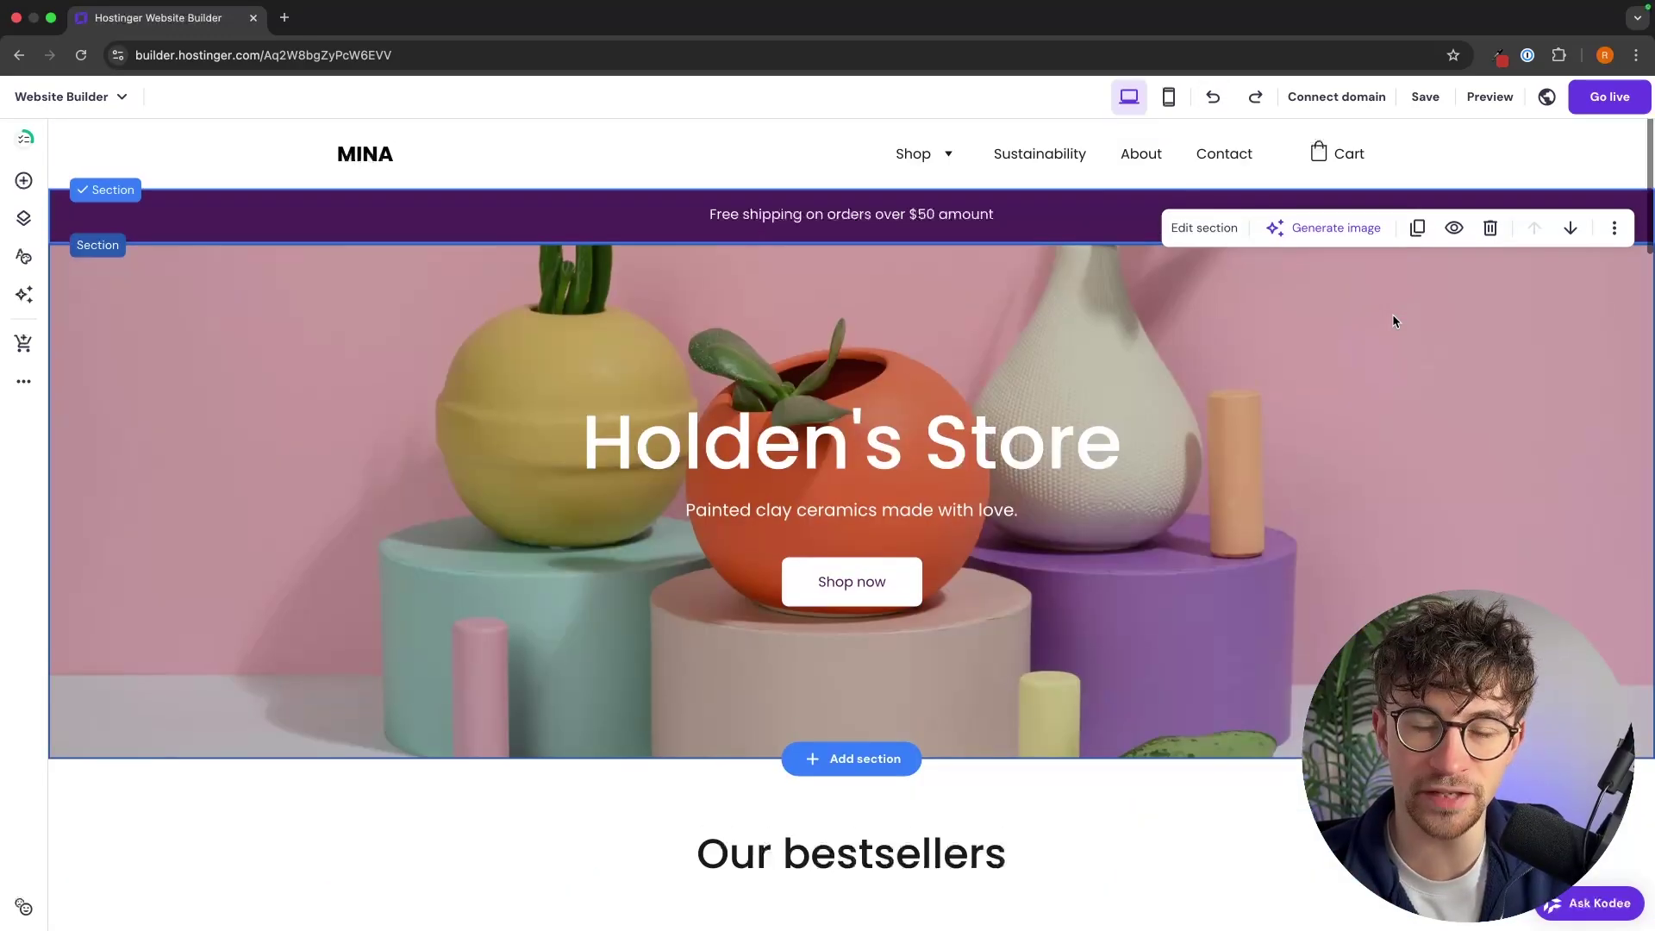
scroll(1286, 448, "down", 10)
scroll(1286, 448, "down", 1)
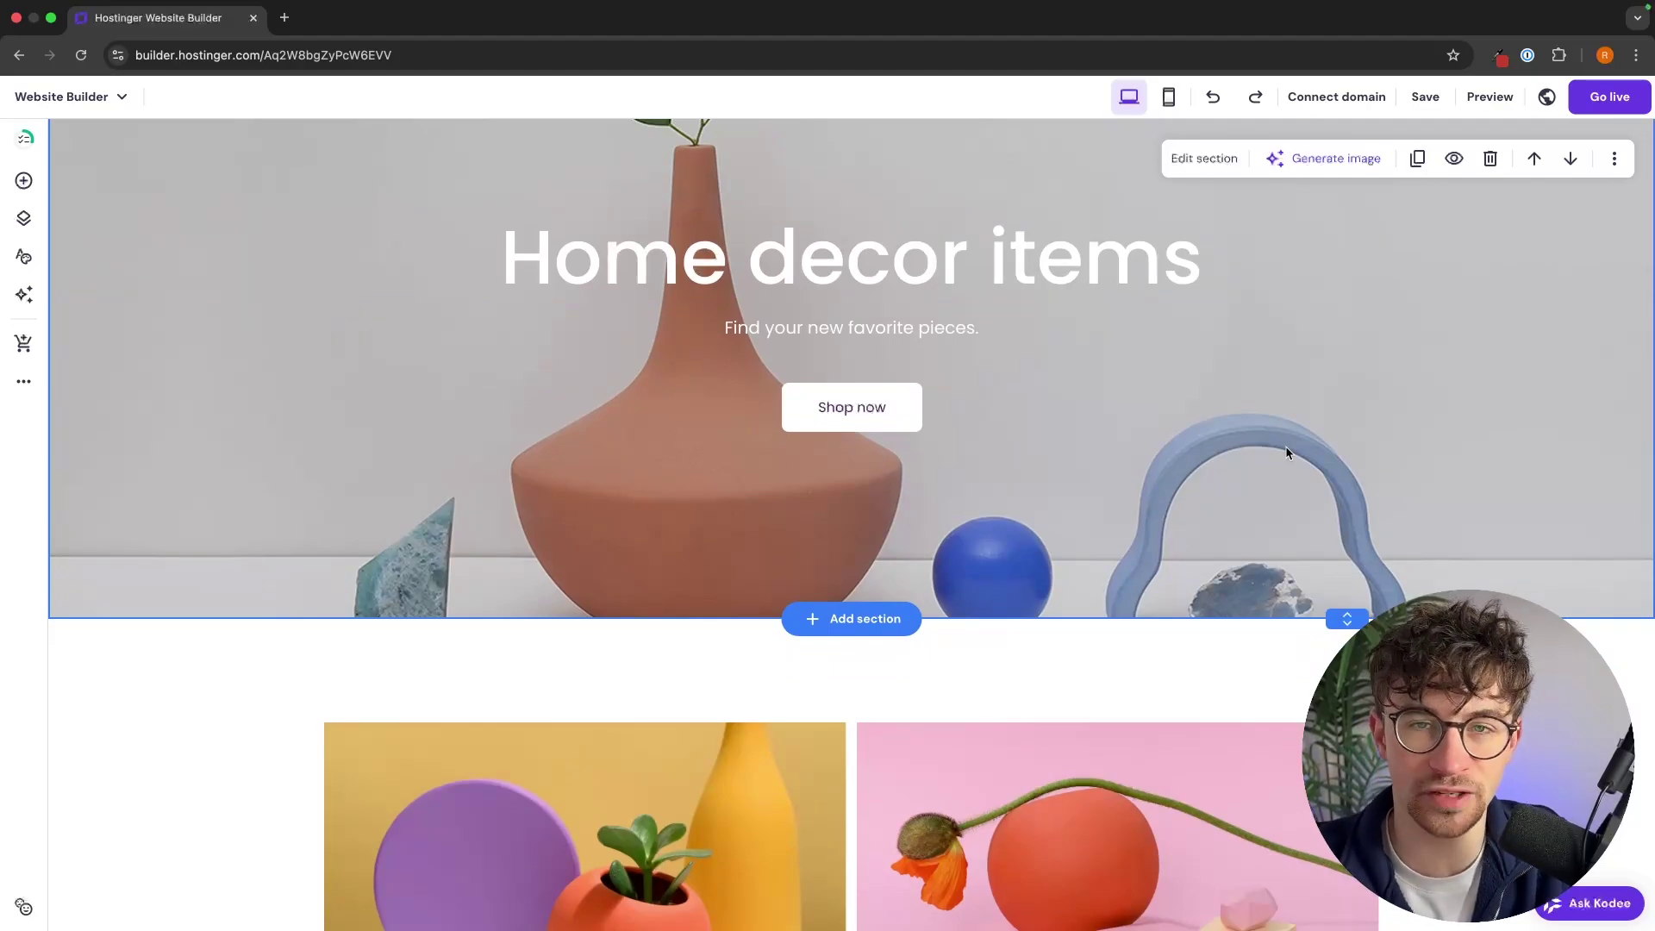
scroll(1285, 446, "up", 12)
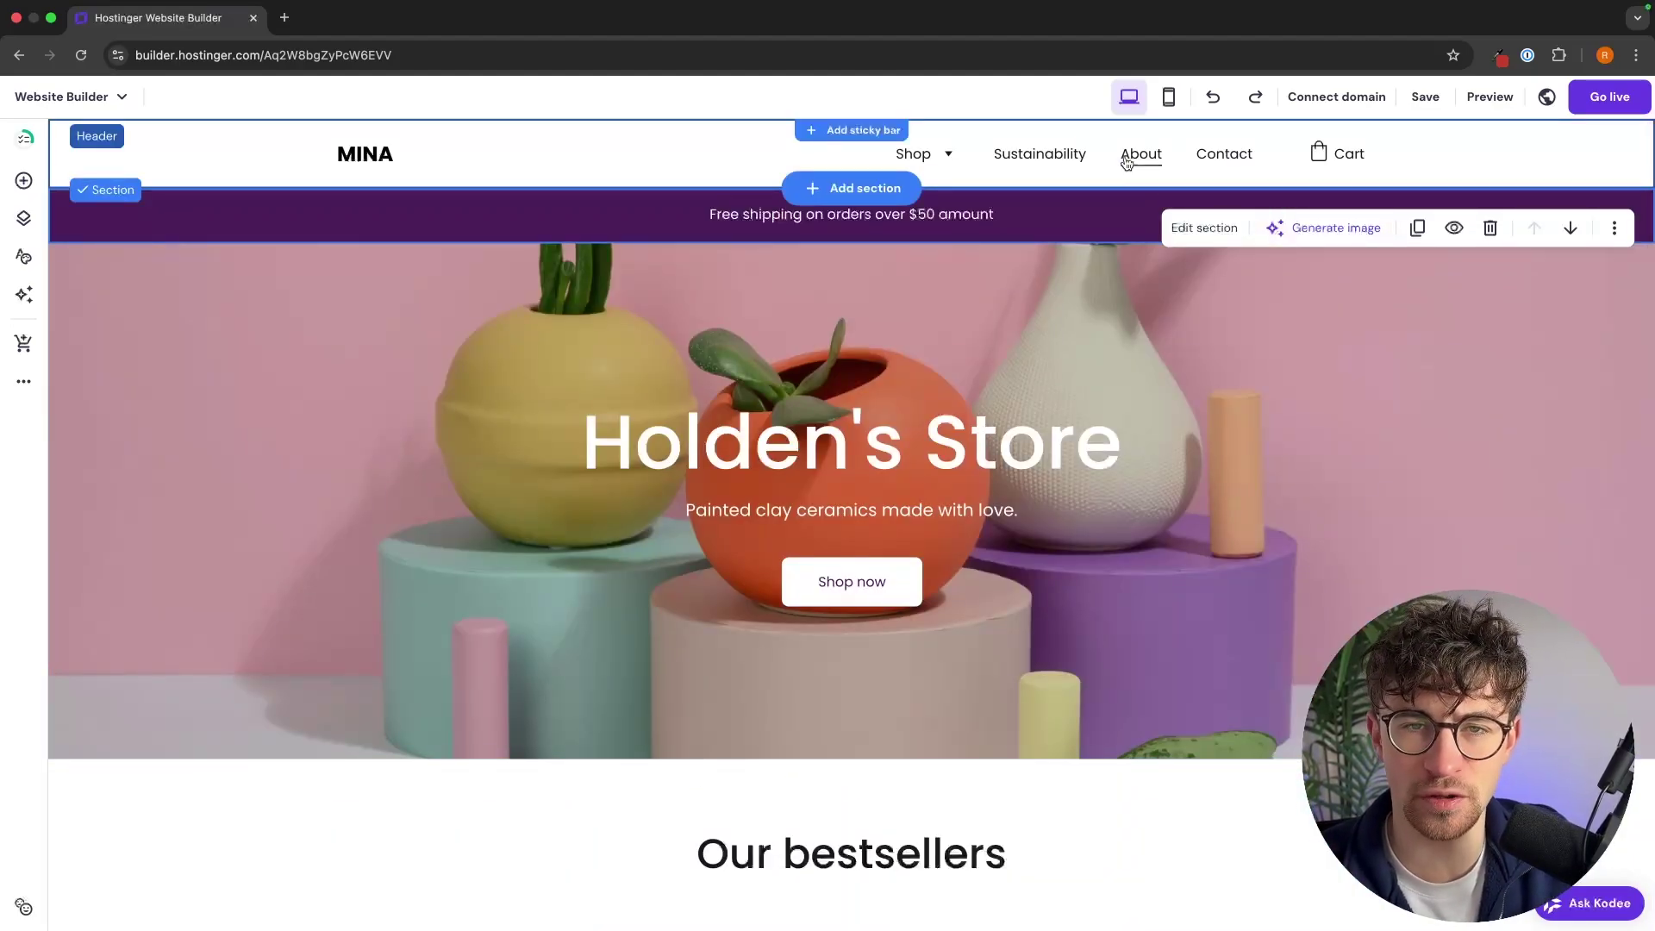
left_click(1129, 164)
scroll(1024, 459, "down", 1)
scroll(1002, 539, "down", 5)
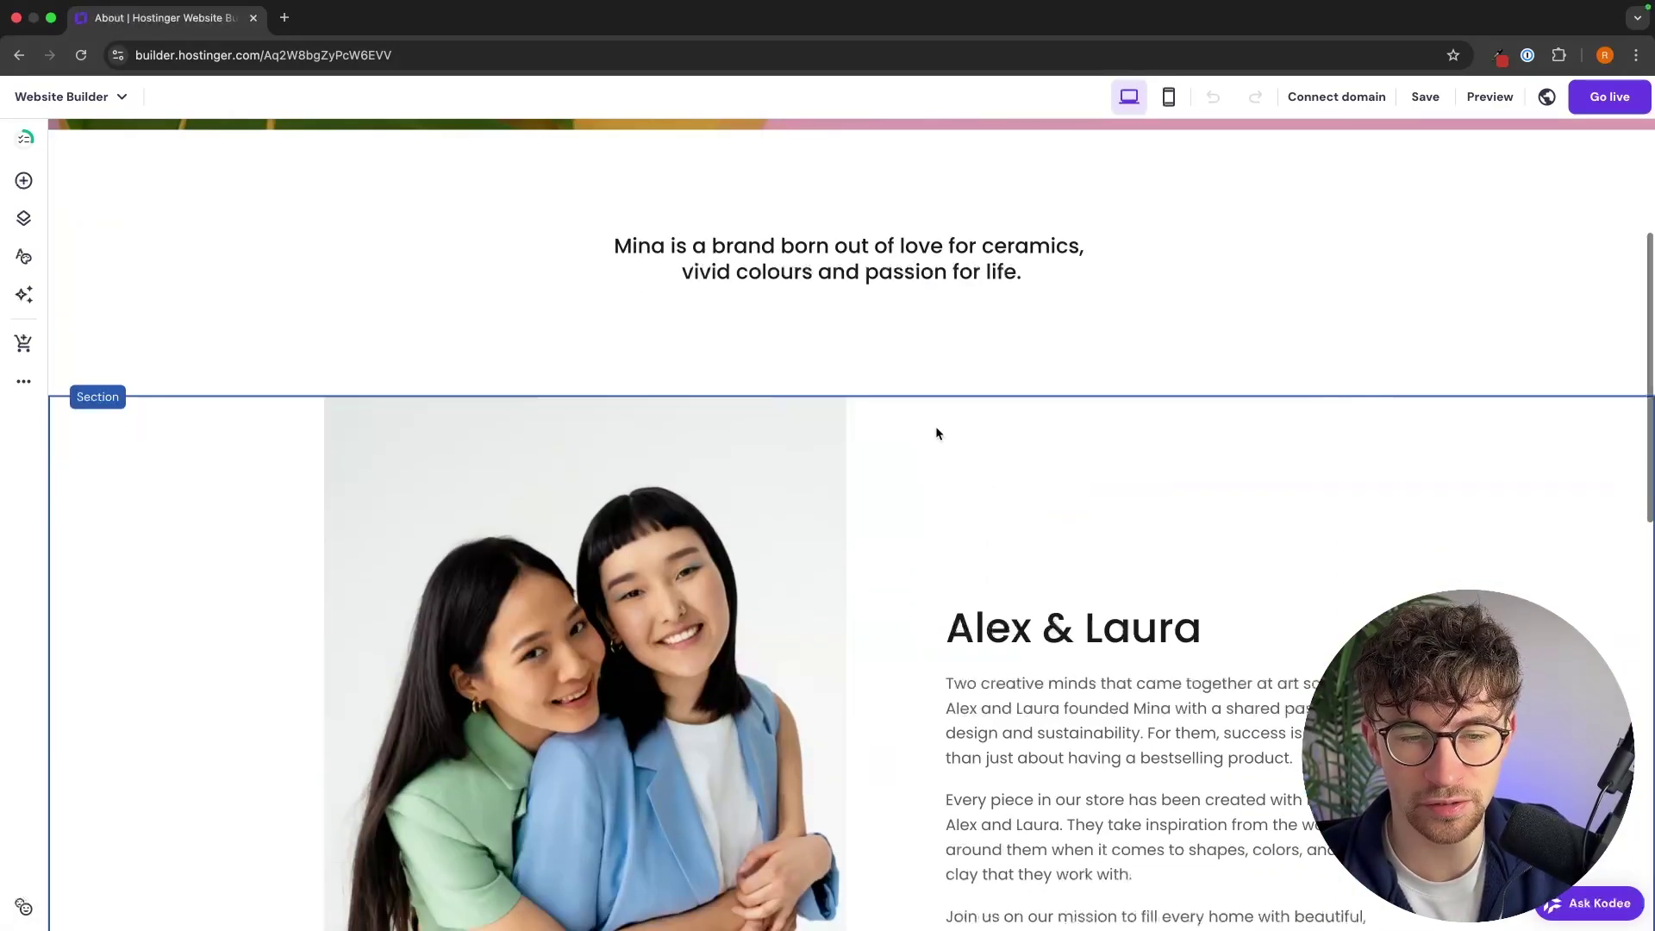
left_click(664, 576)
left_click(362, 357)
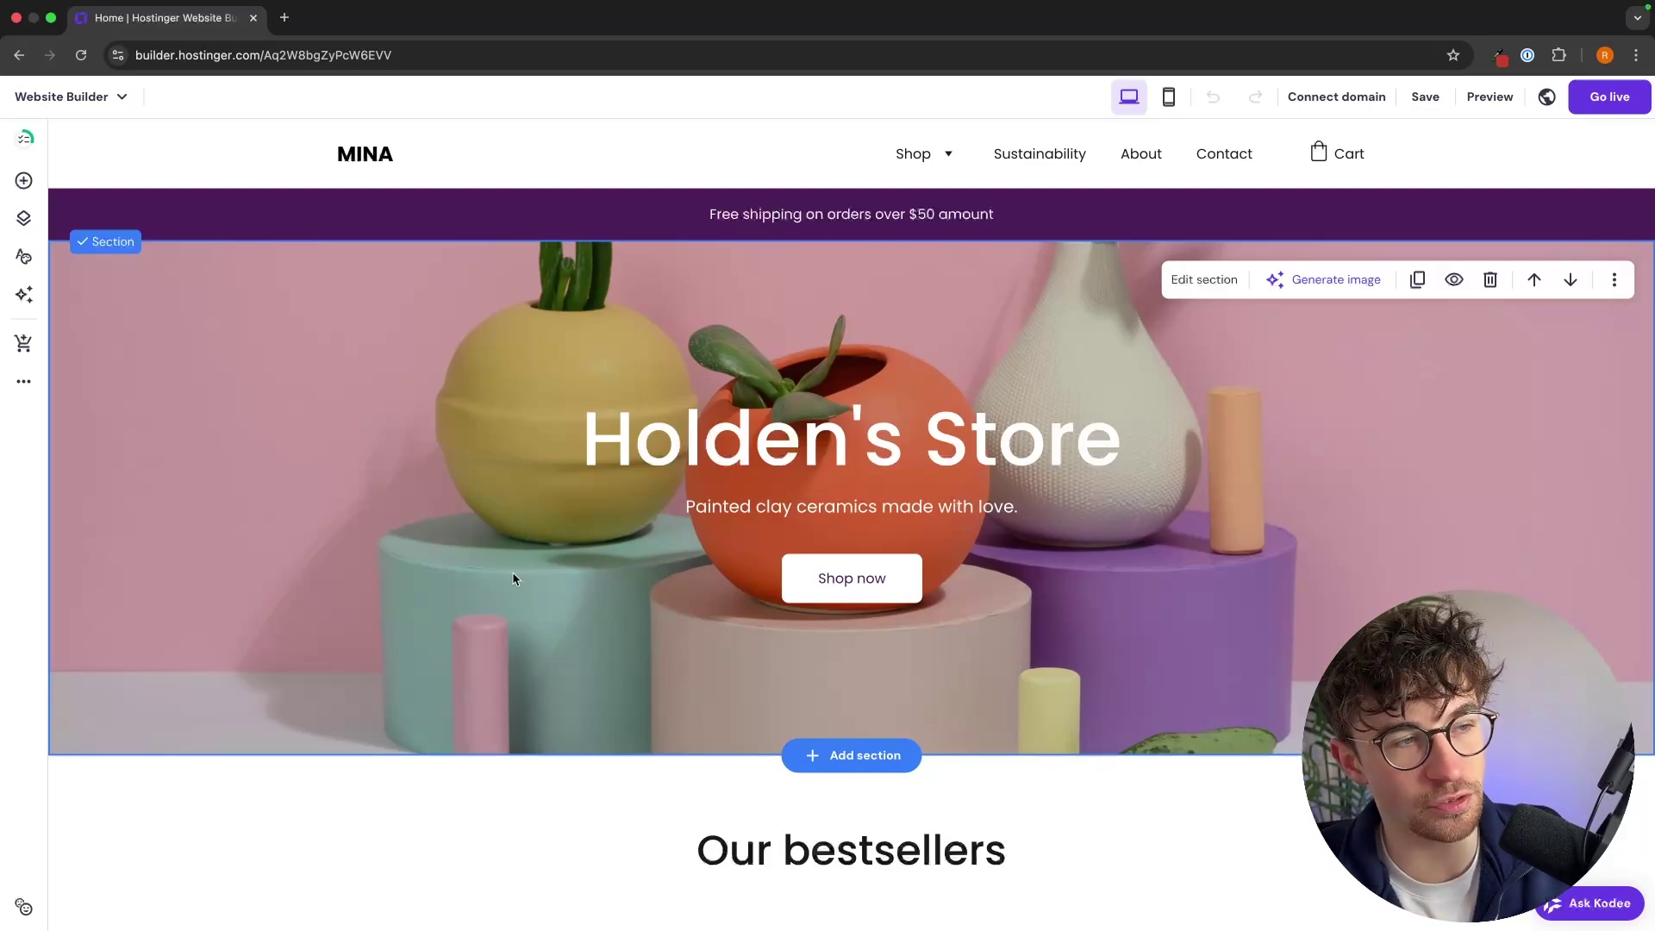
- Open the online store's product list in the store manager and review the template's sample products
left_click(22, 348)
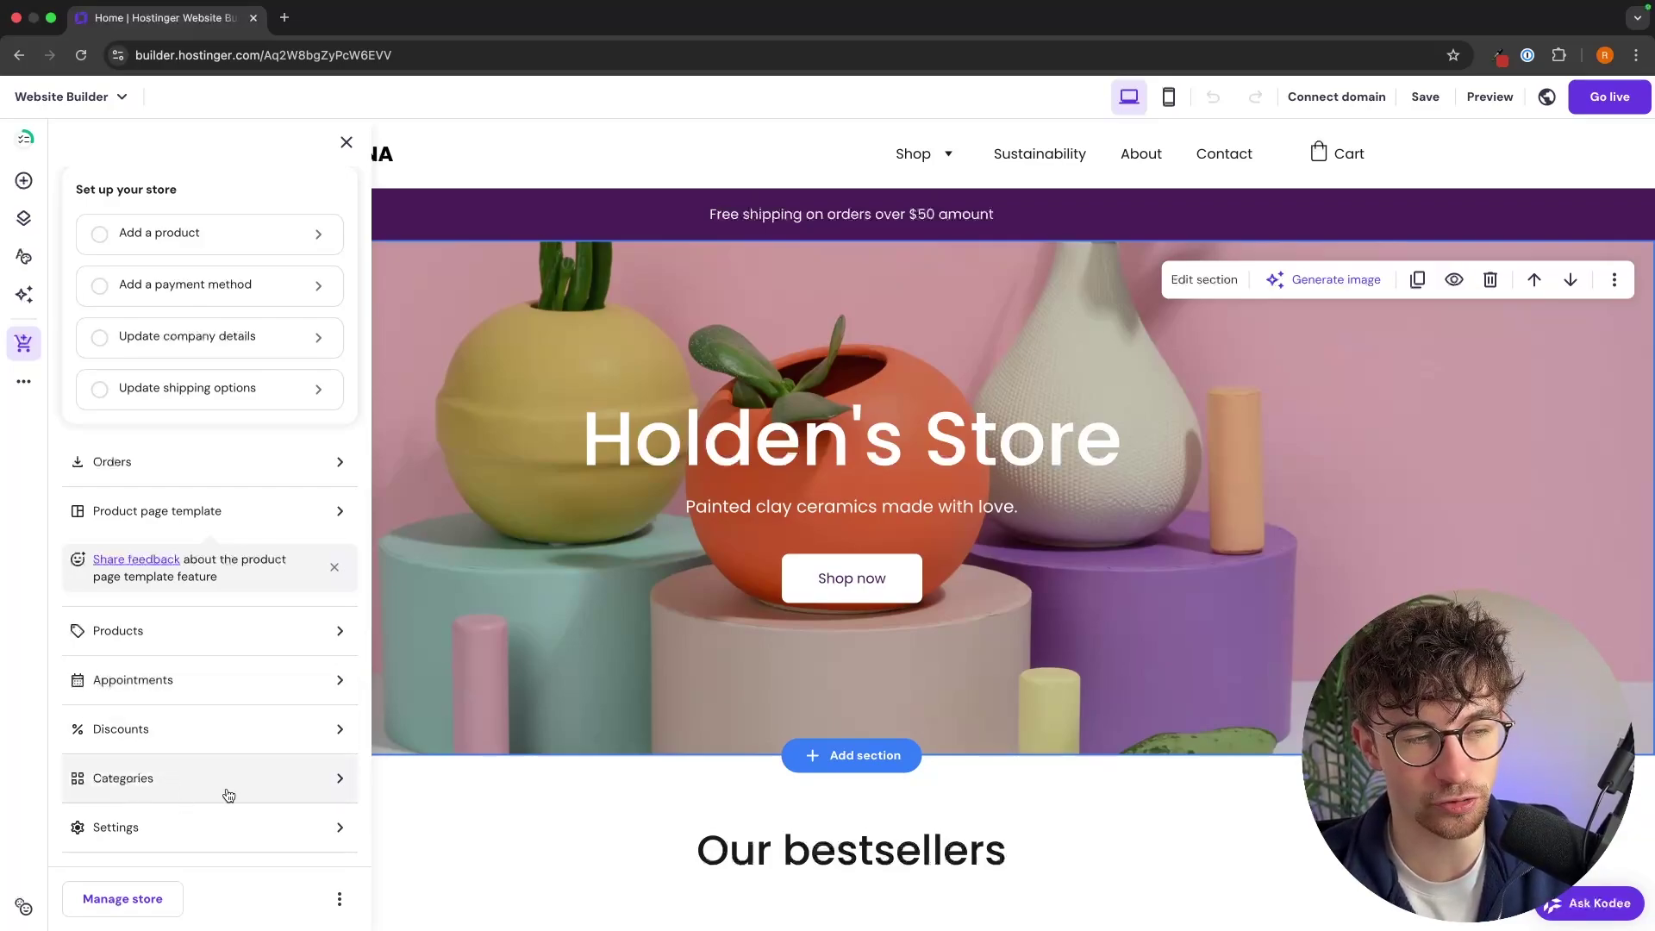
left_click(123, 634)
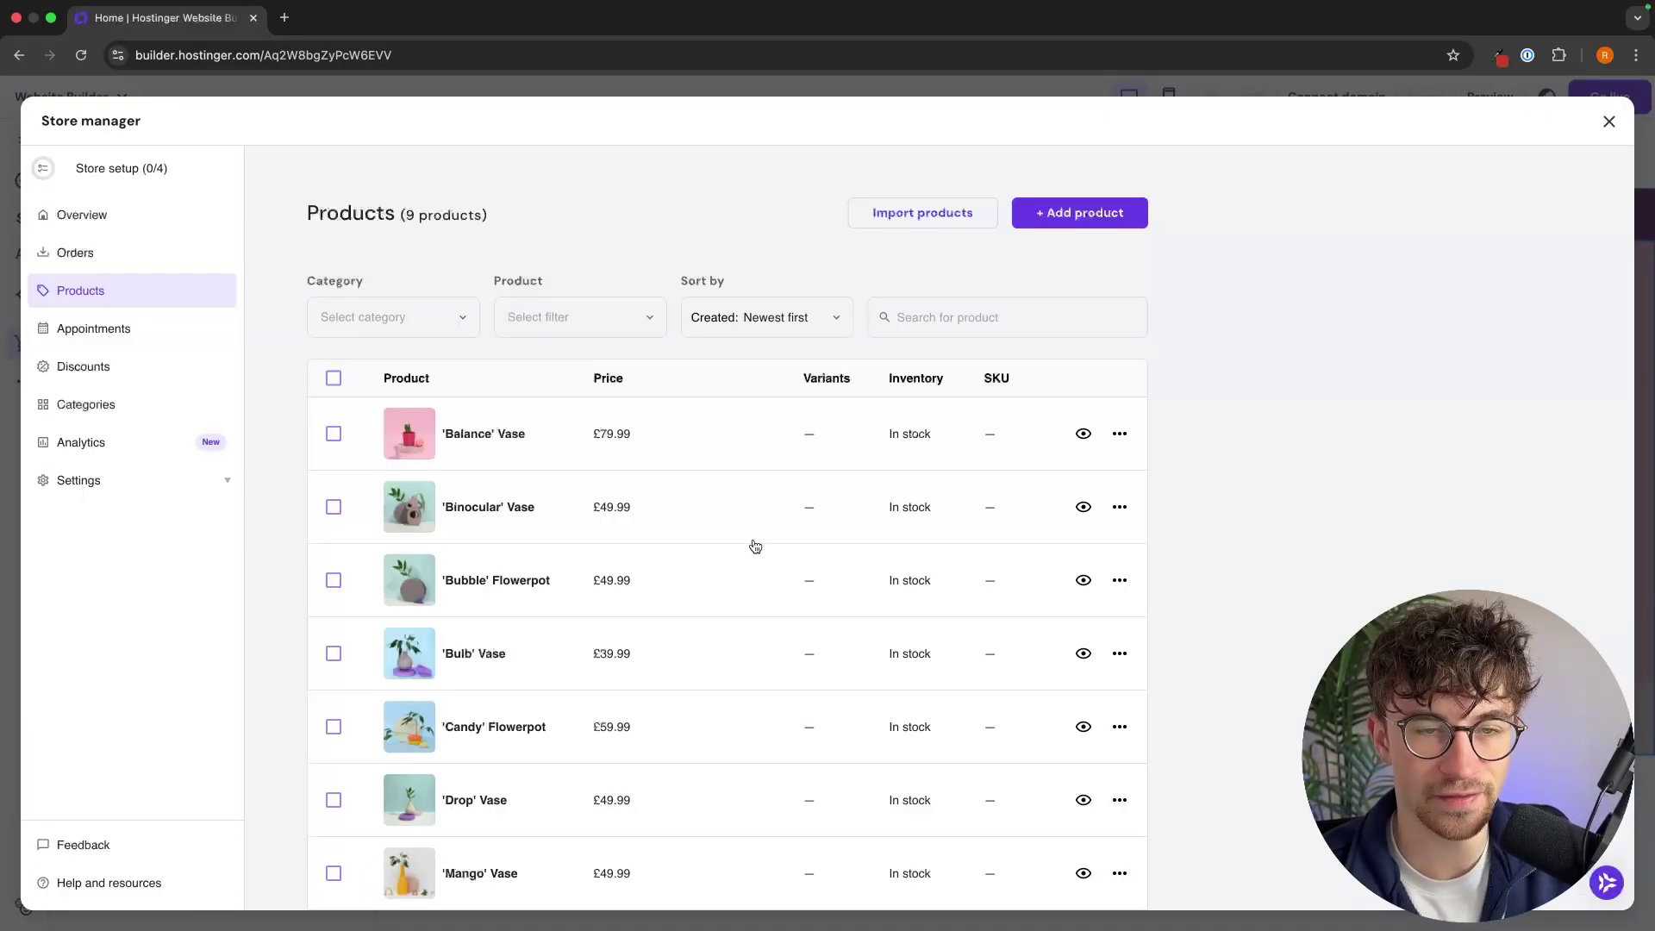
scroll(554, 385, "down", 5)
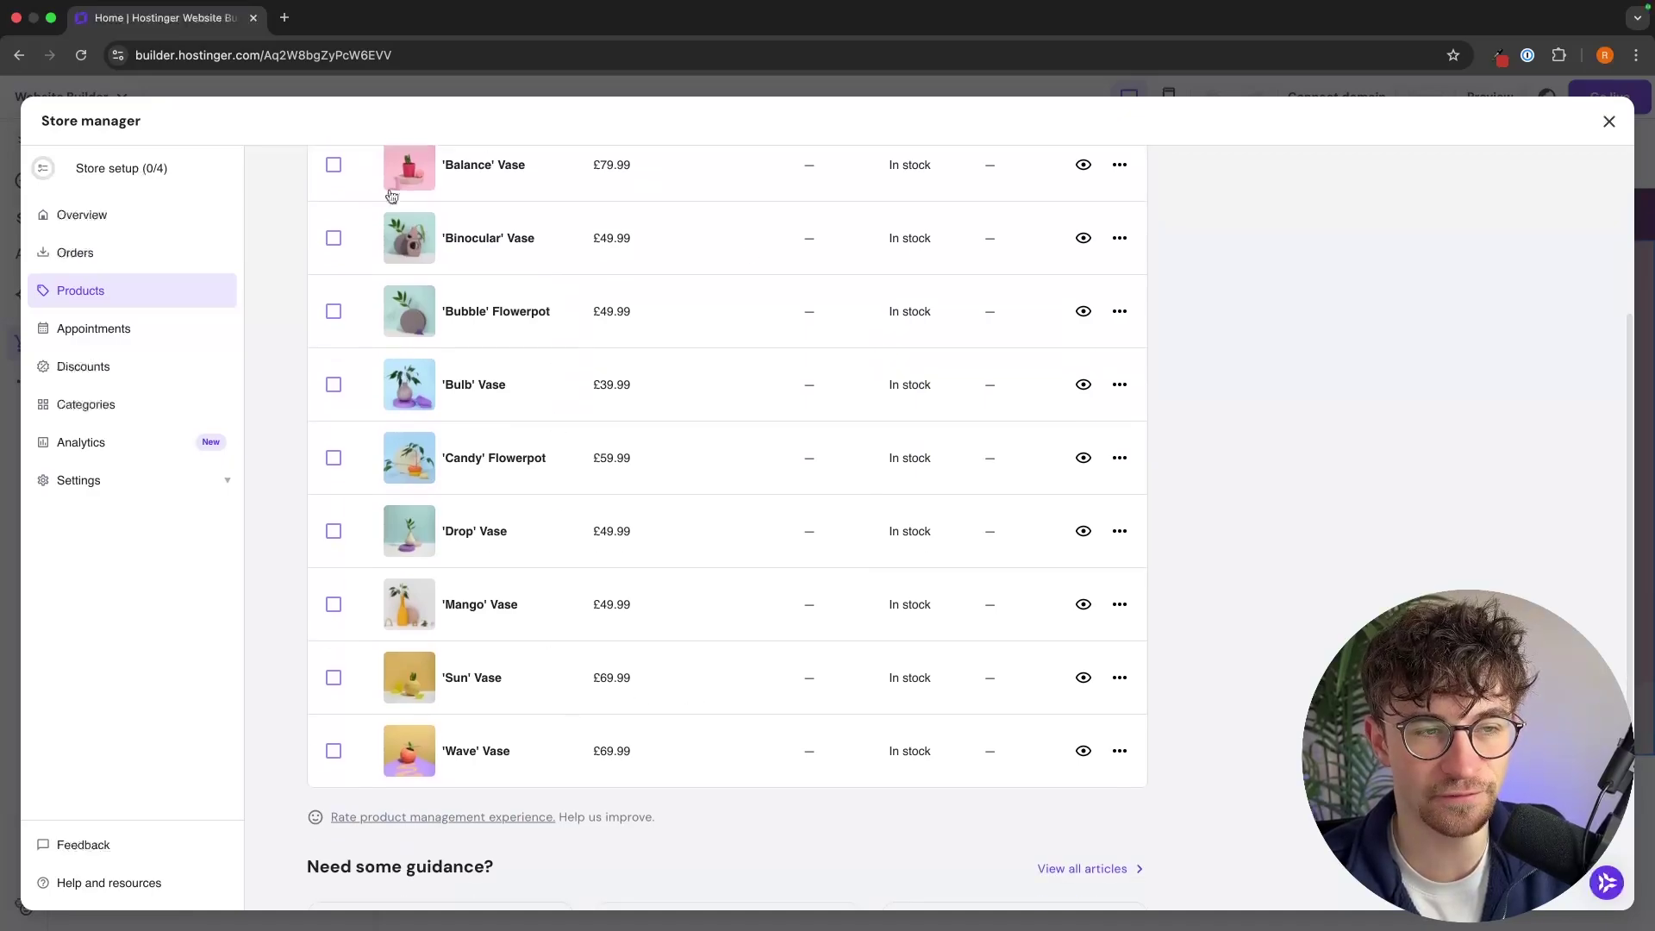
- Select every product in the store's product list and clear the selection
scroll(554, 733, "up", 5)
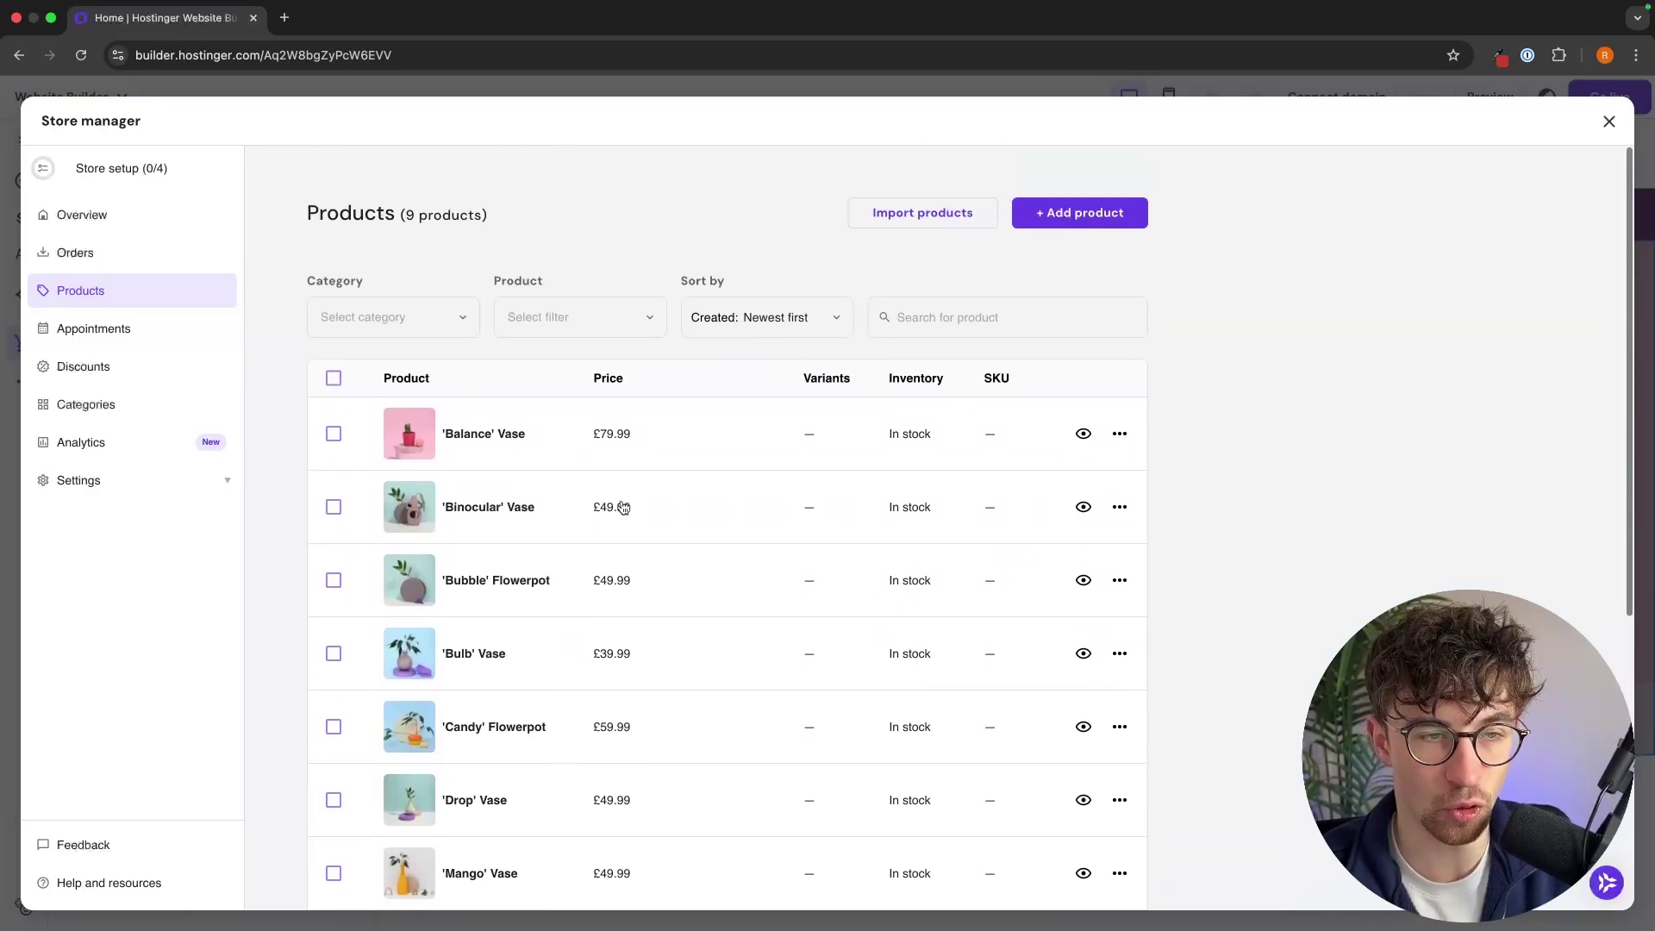
left_click(336, 355)
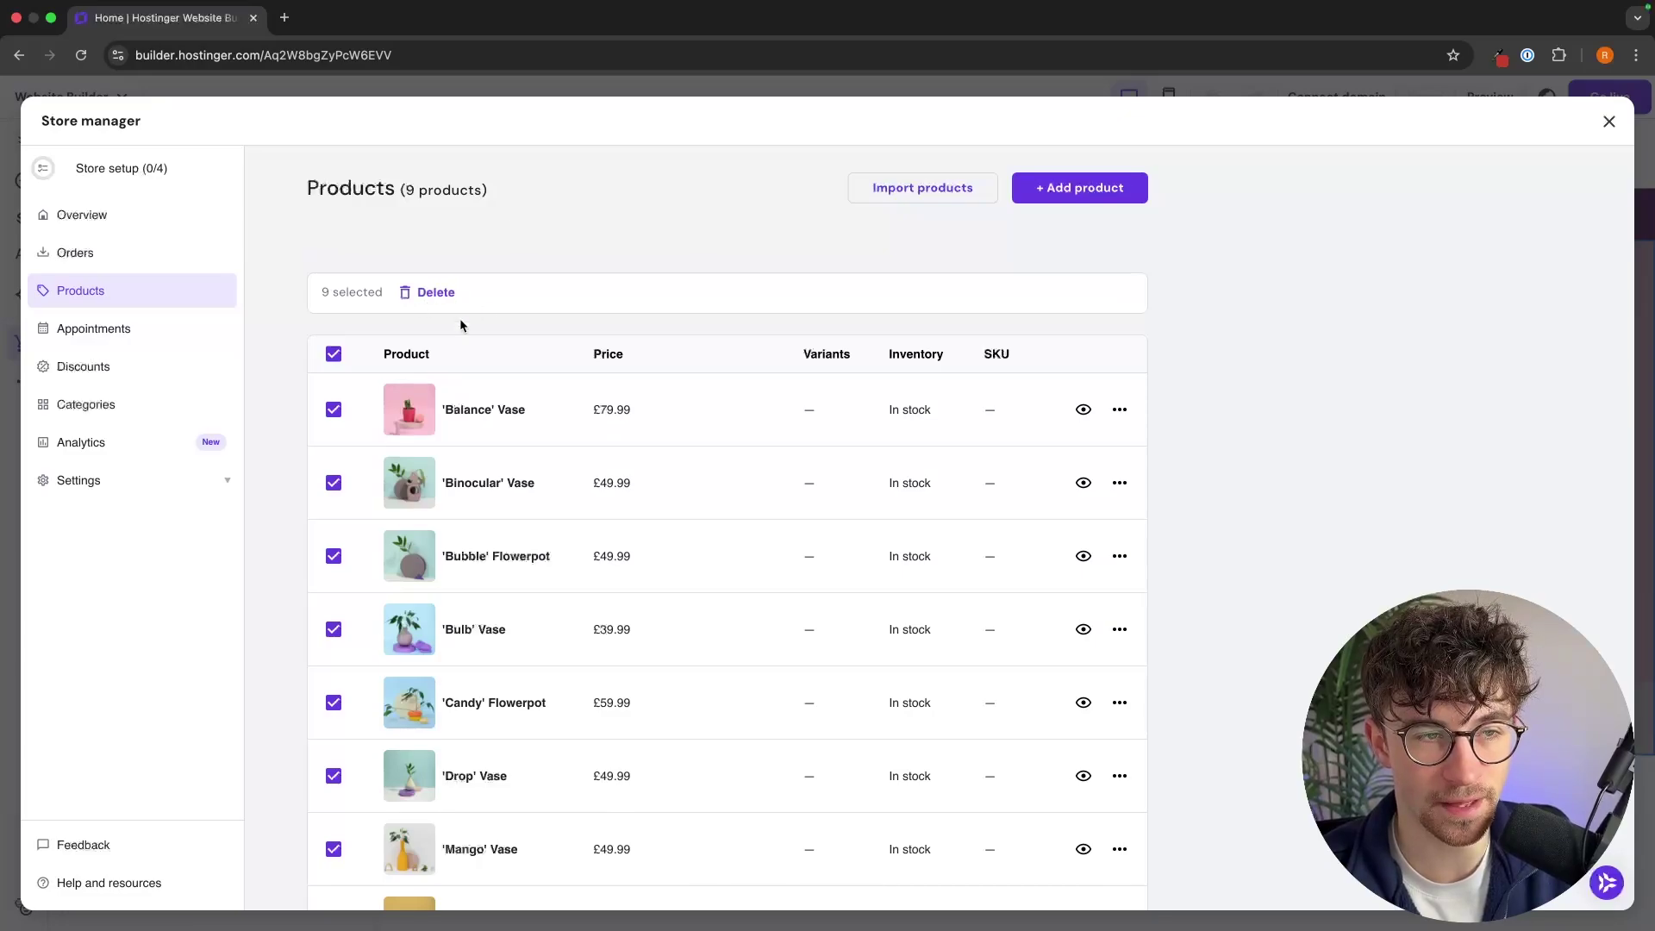
left_click(334, 353)
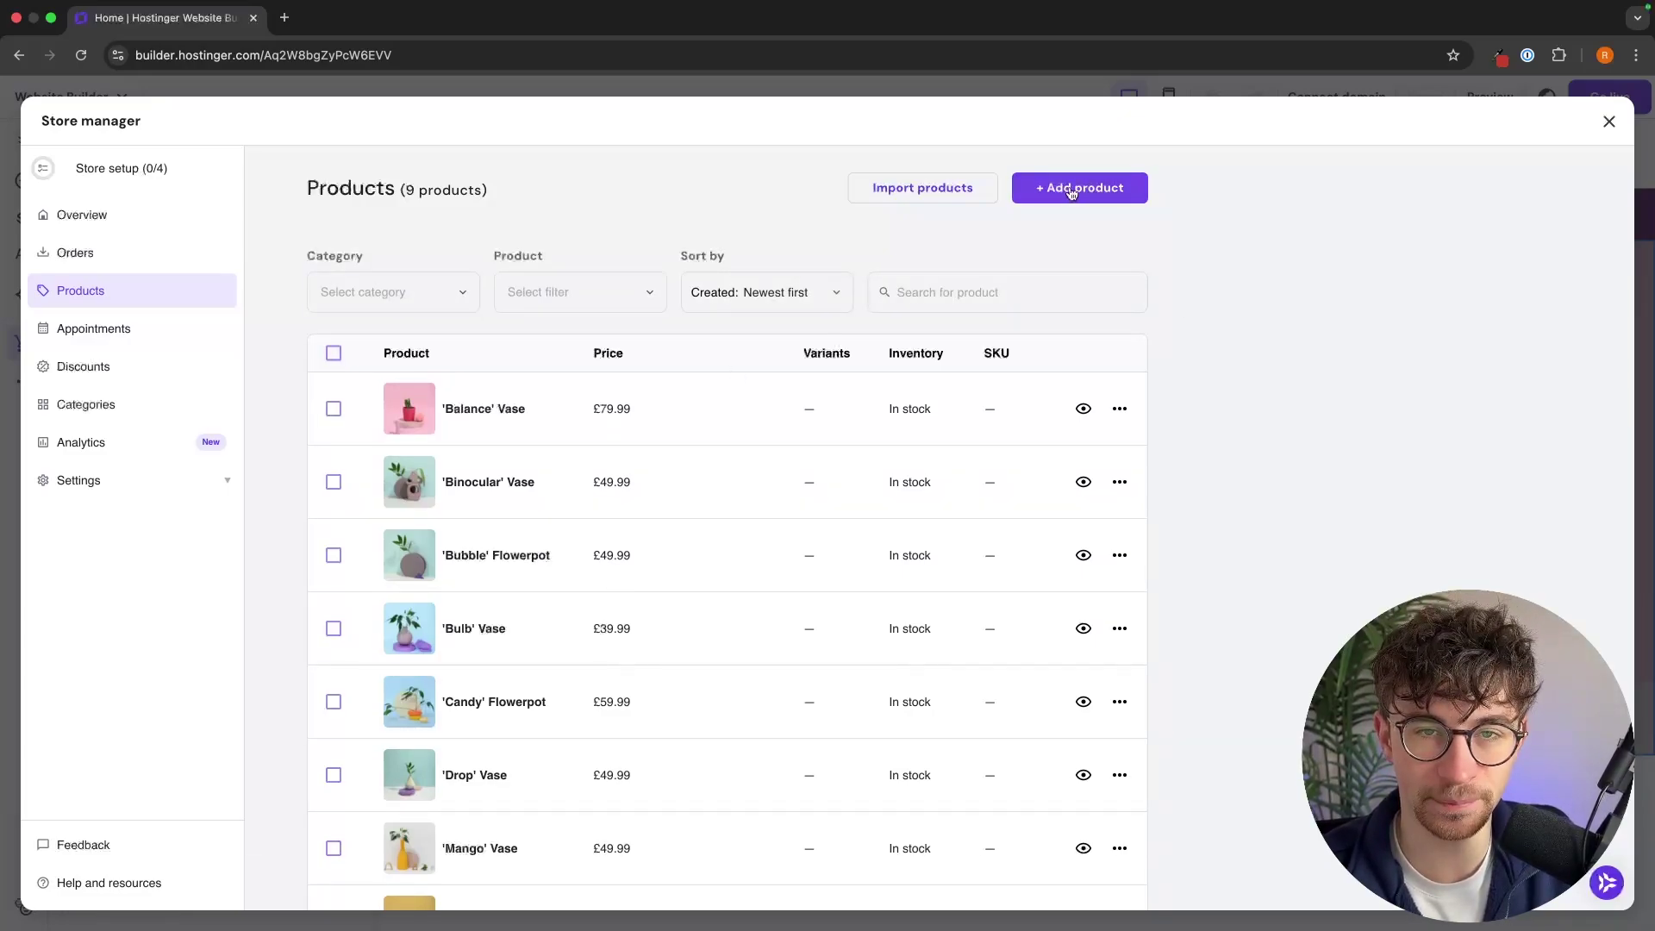
- Start adding a physical product, look over its form, and open the image file picker without choosing a file
left_click(1073, 191)
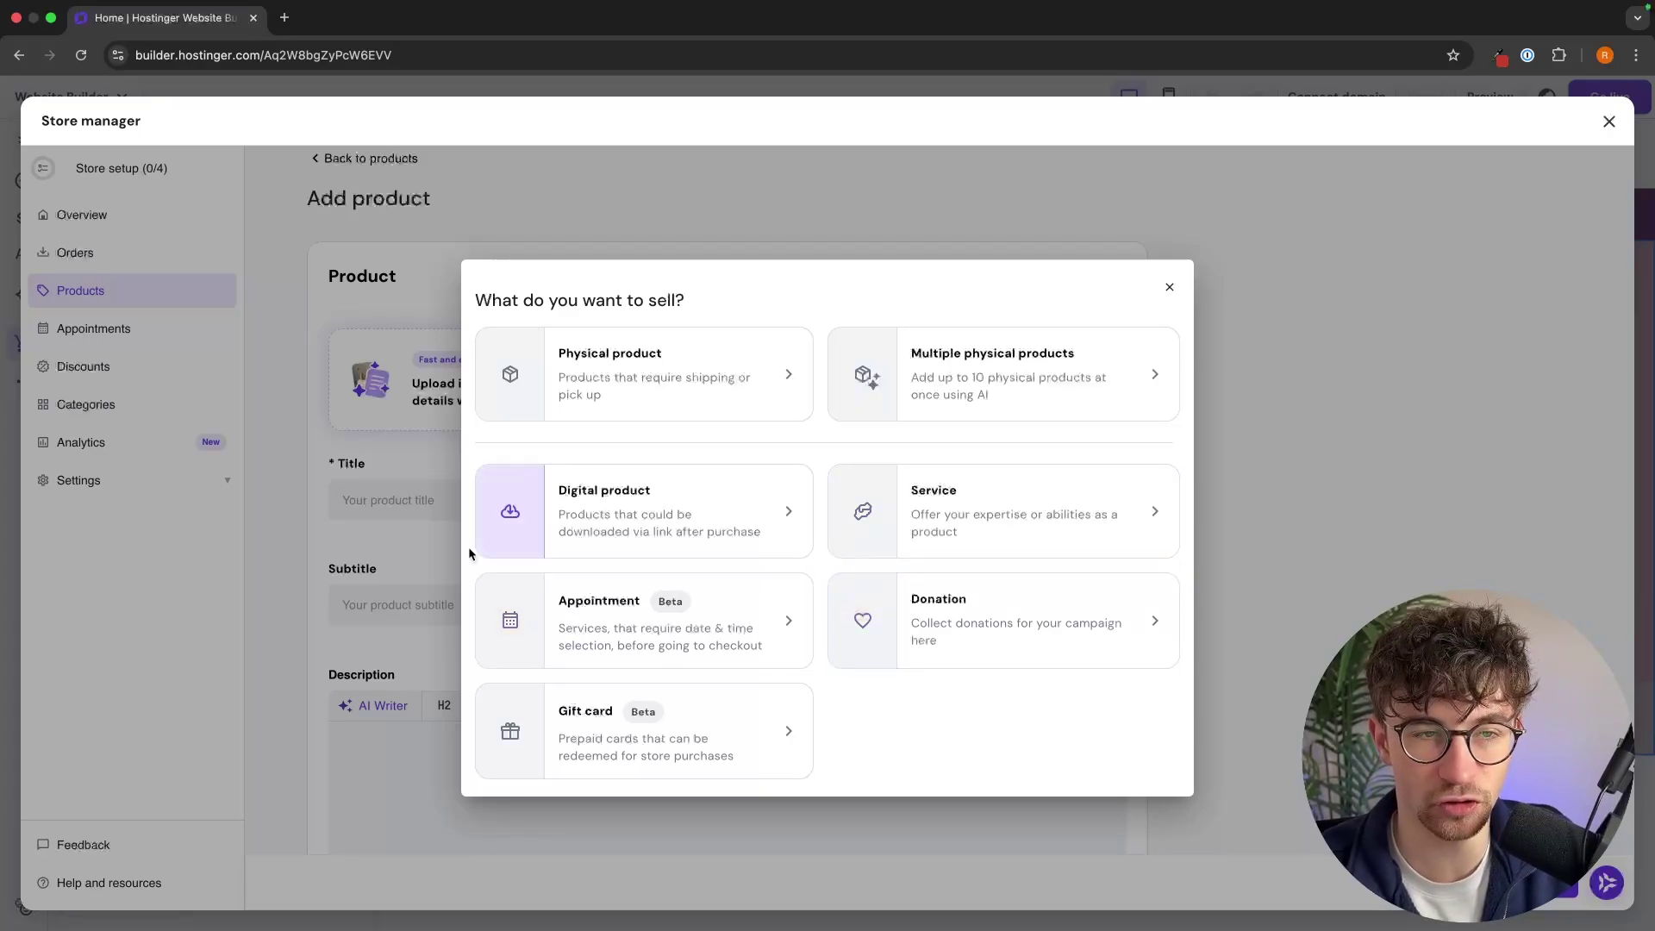
left_click(625, 377)
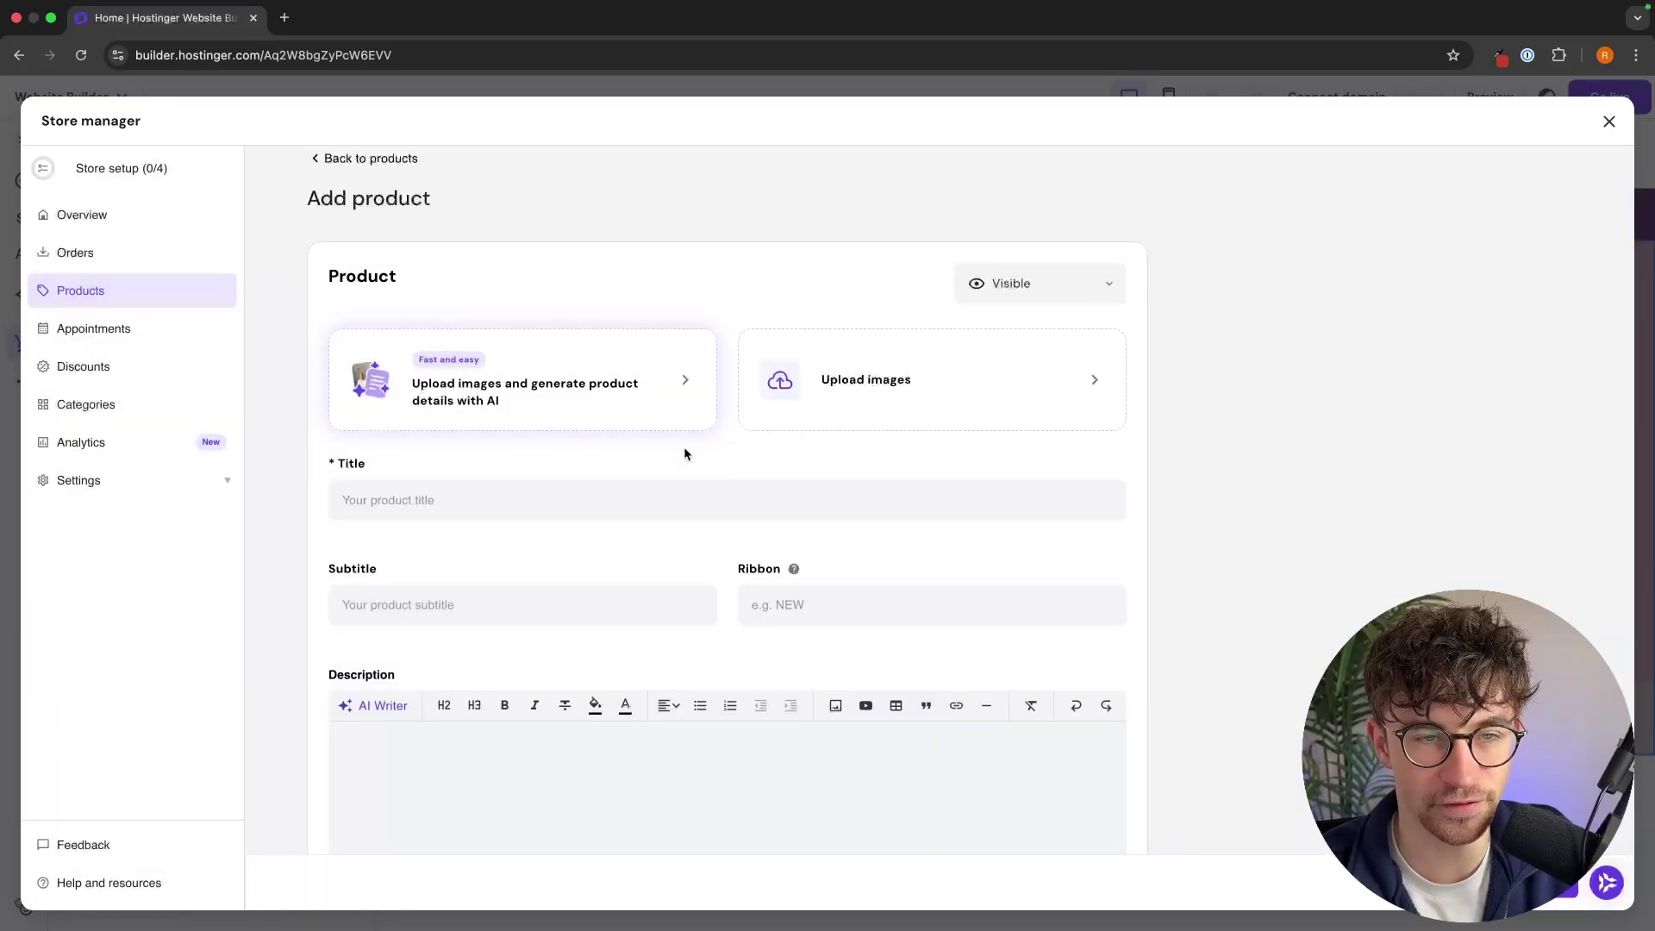
scroll(684, 450, "down", 3)
scroll(685, 454, "down", 10)
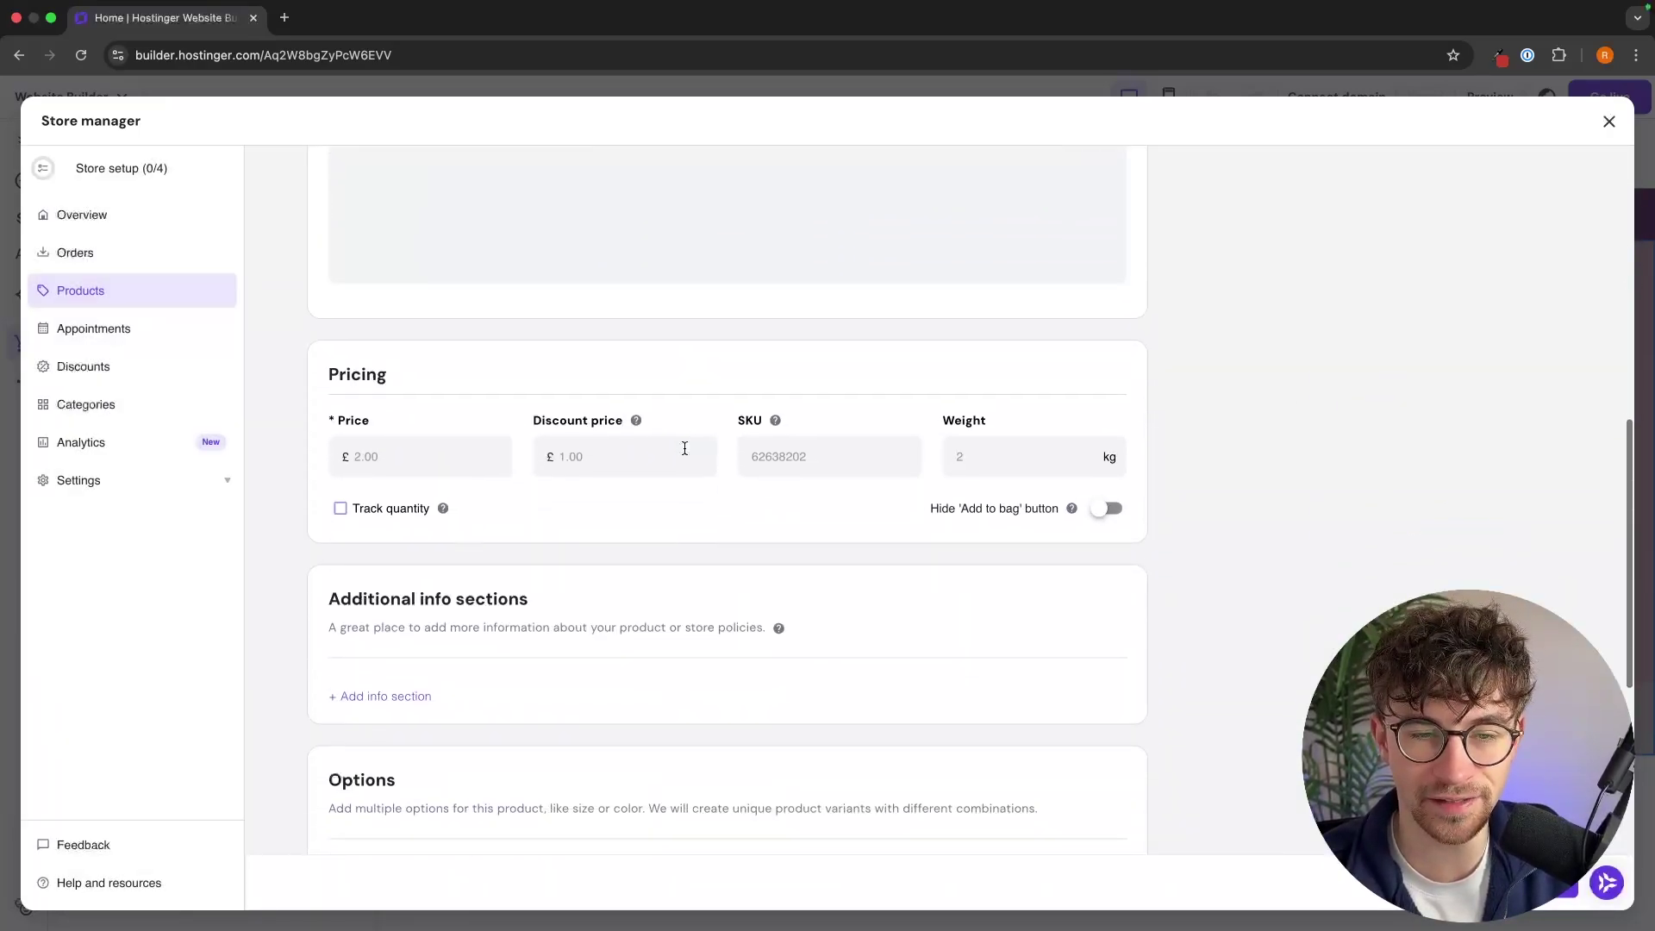
scroll(1223, 514, "up", 15)
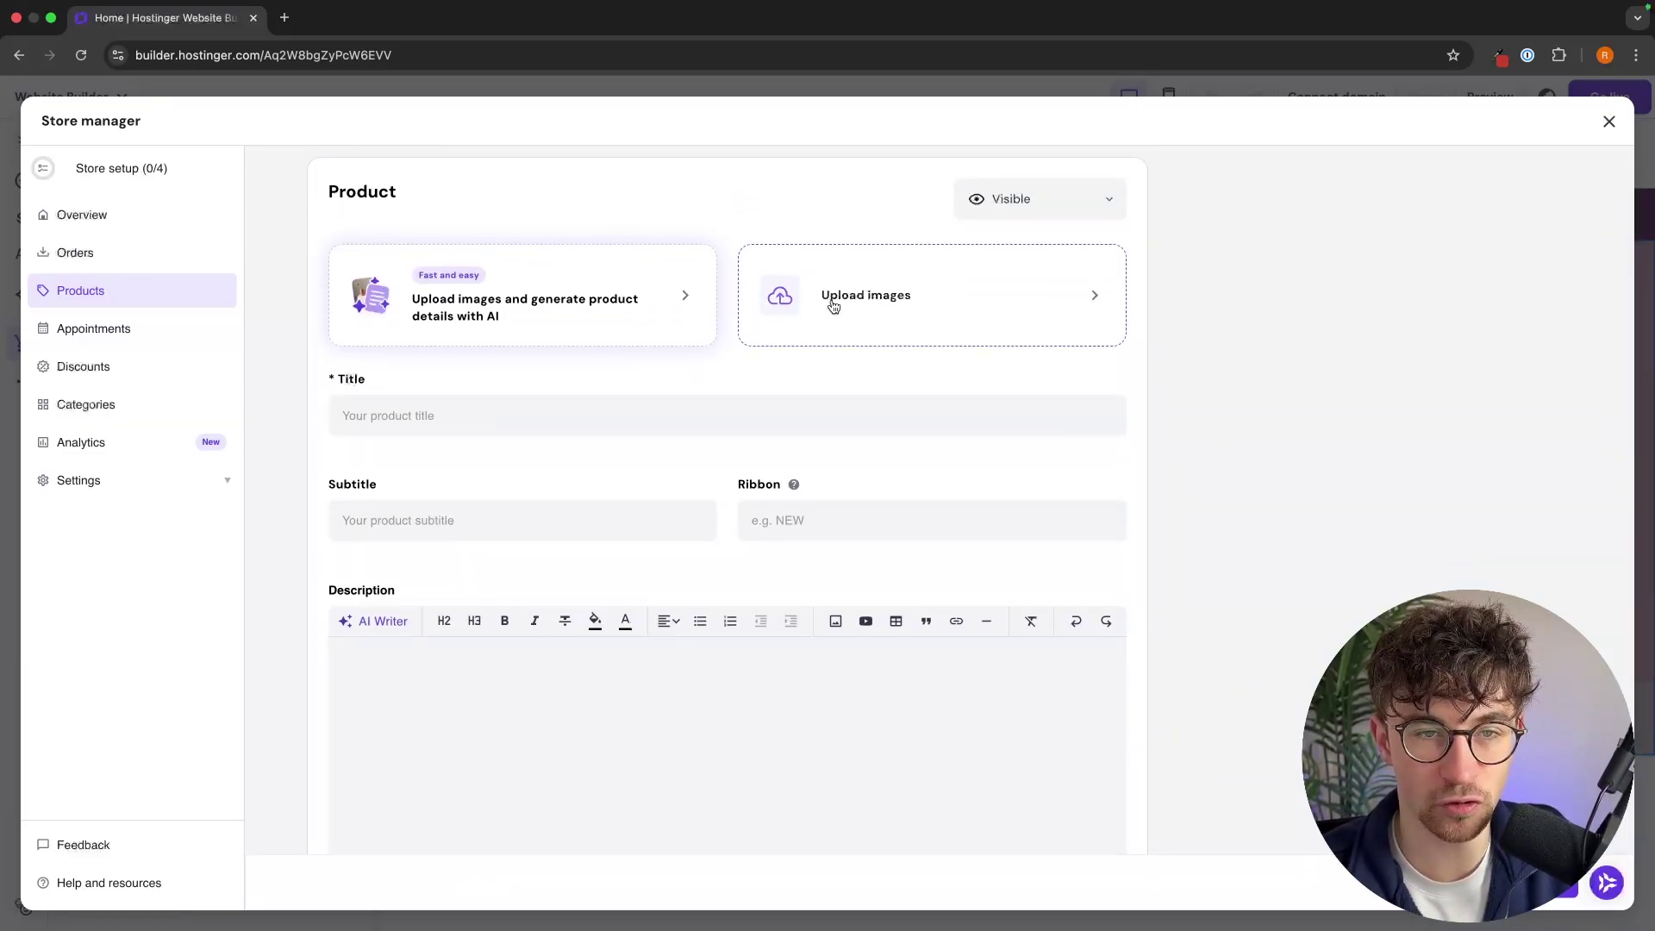
left_click(835, 304)
left_click(1054, 670)
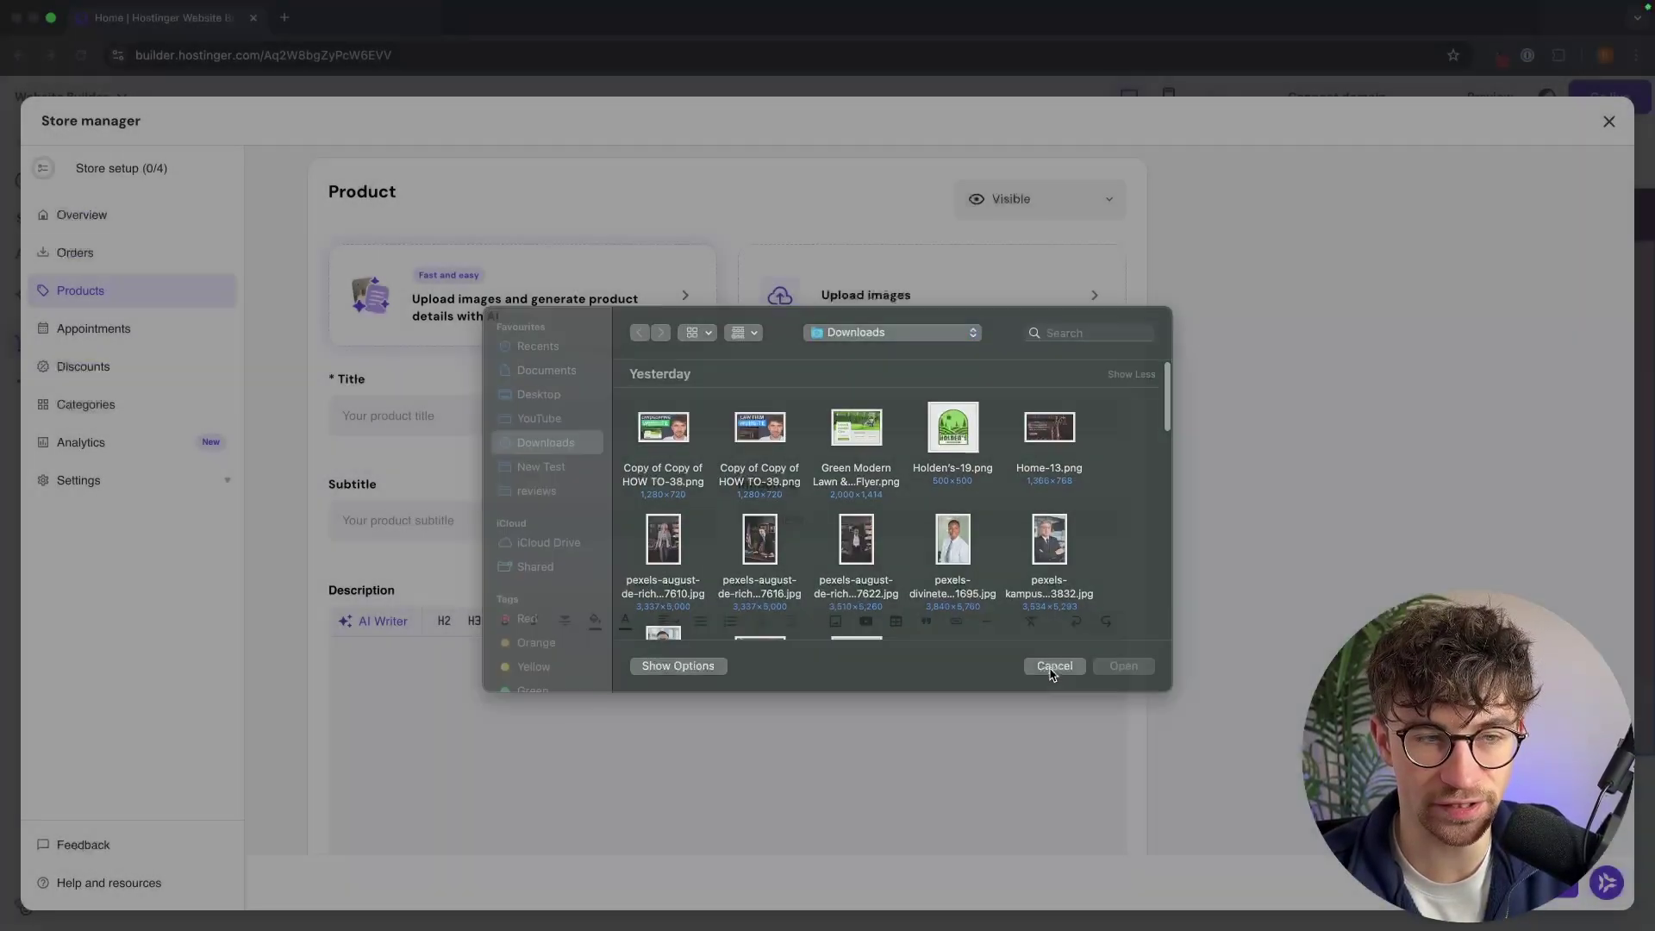
- Enter 003 as the SKU in the new product's pricing section and clear it again
scroll(481, 414, "down", 5)
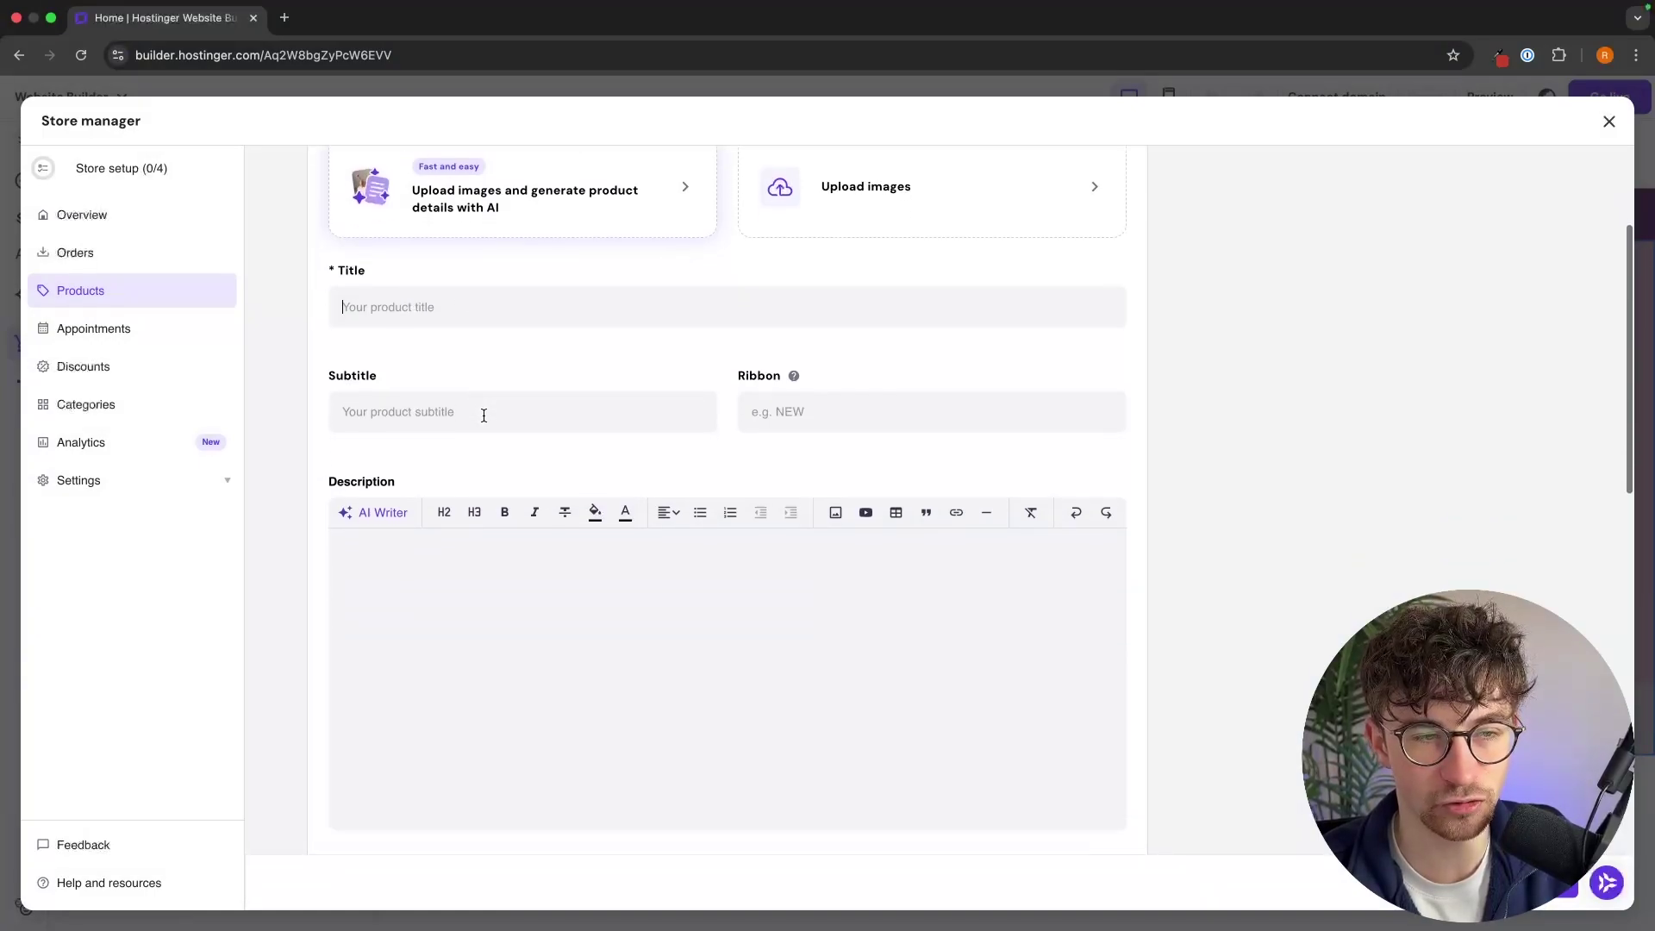
scroll(687, 544, "down", 10)
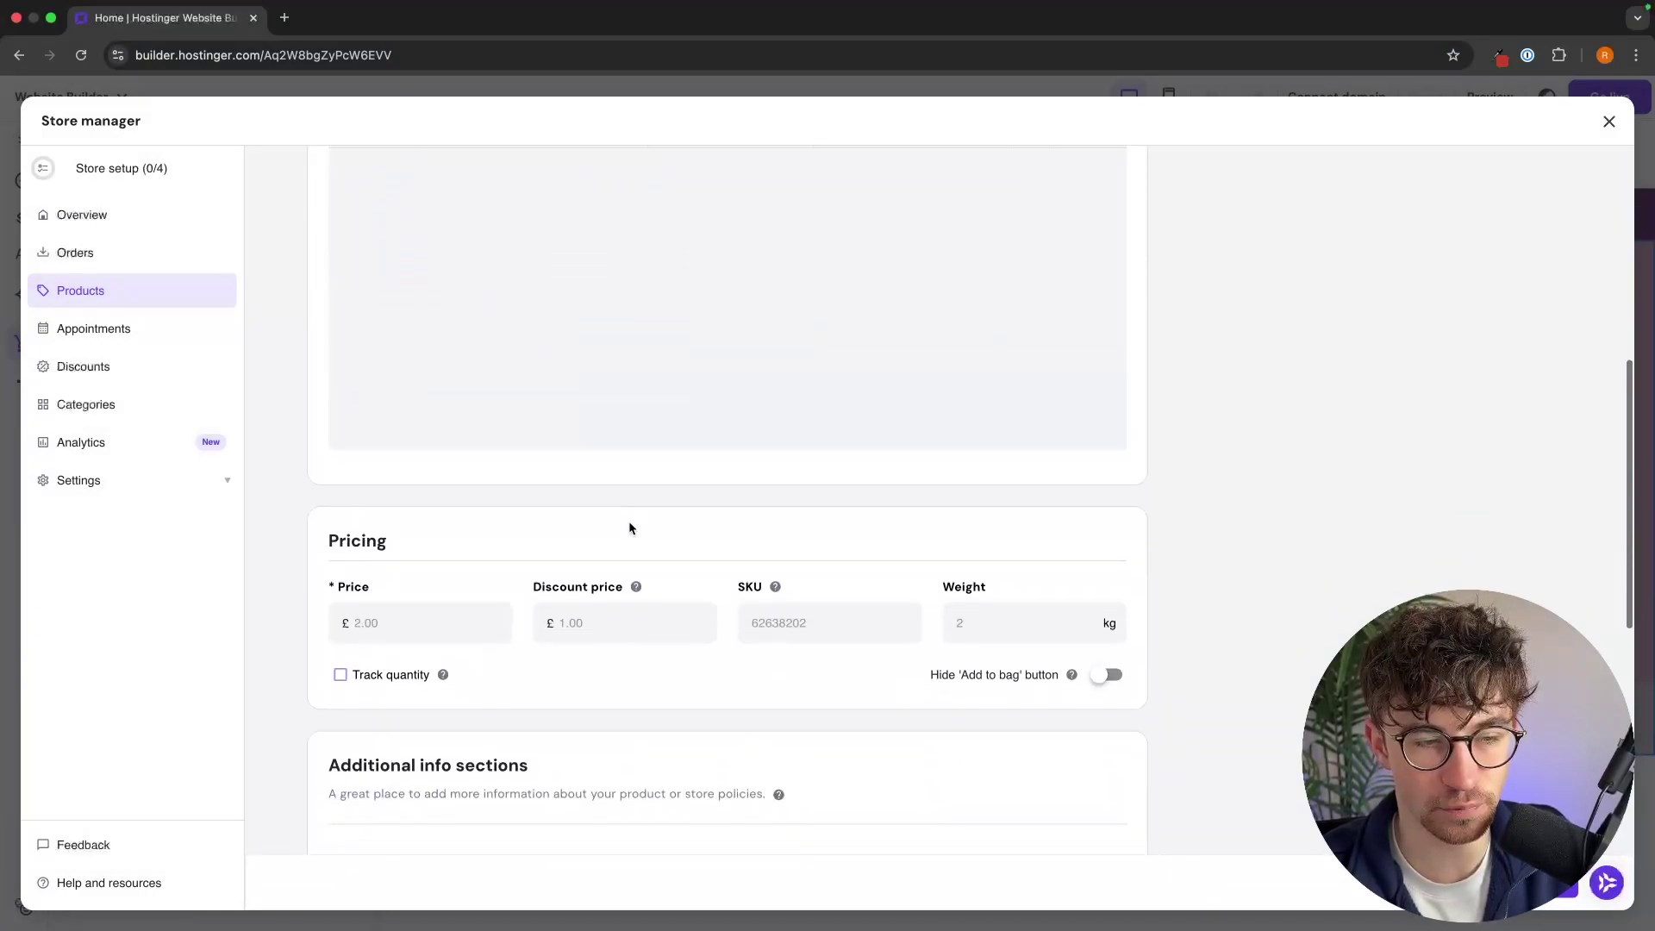
scroll(695, 527, "down", 1)
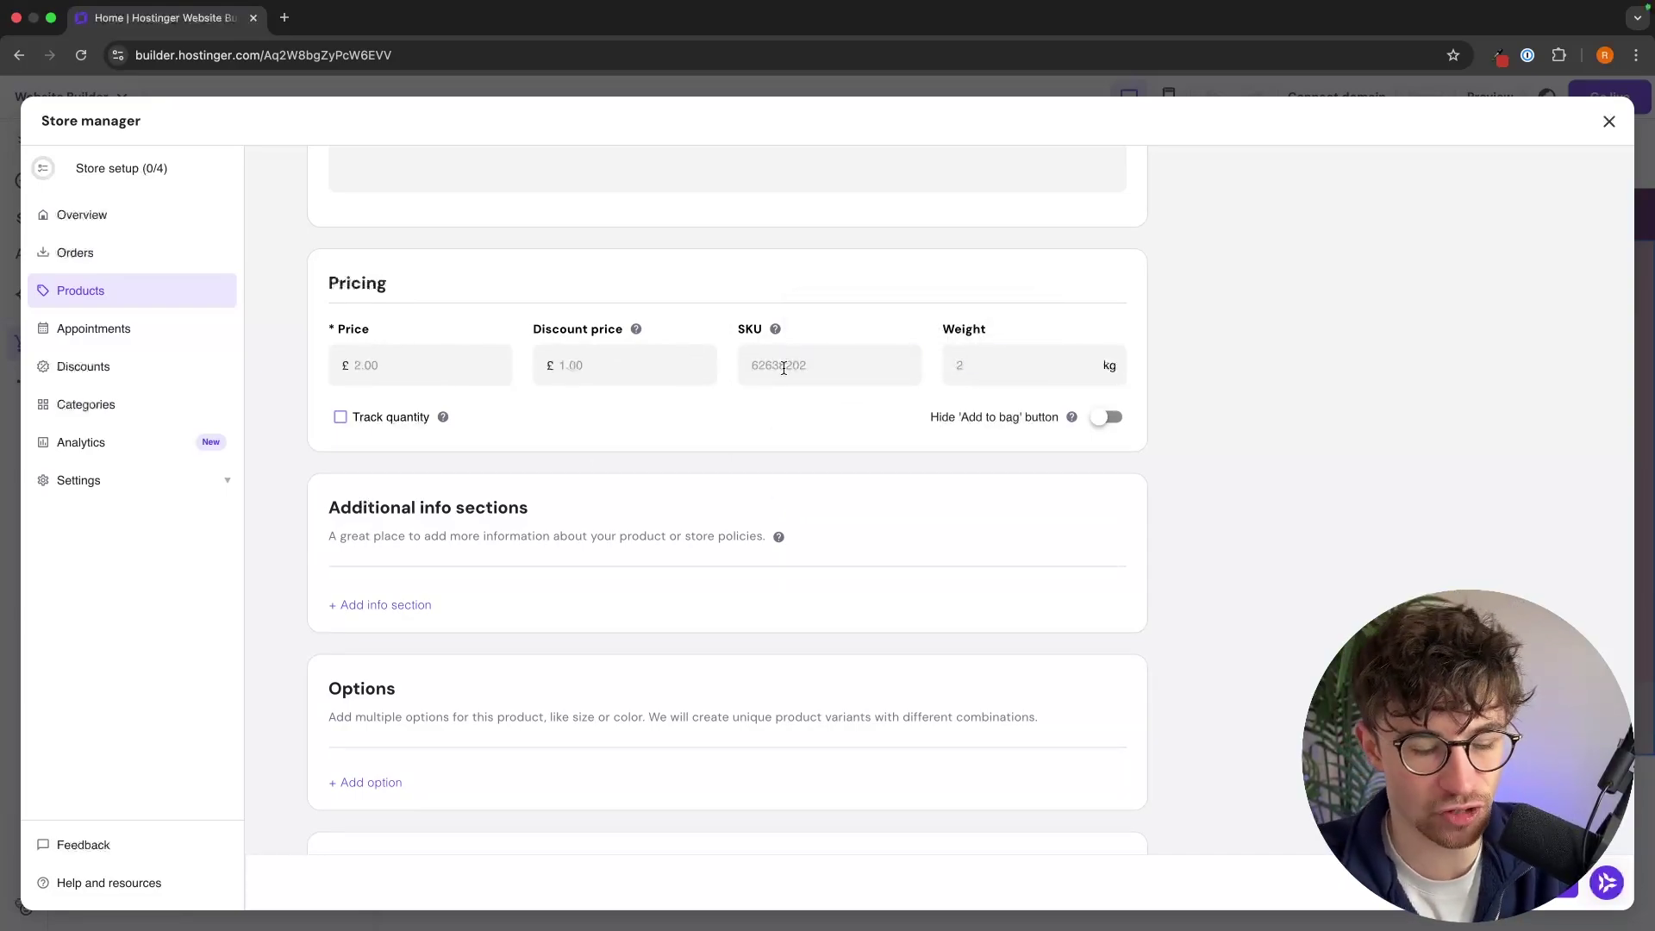
type("003")
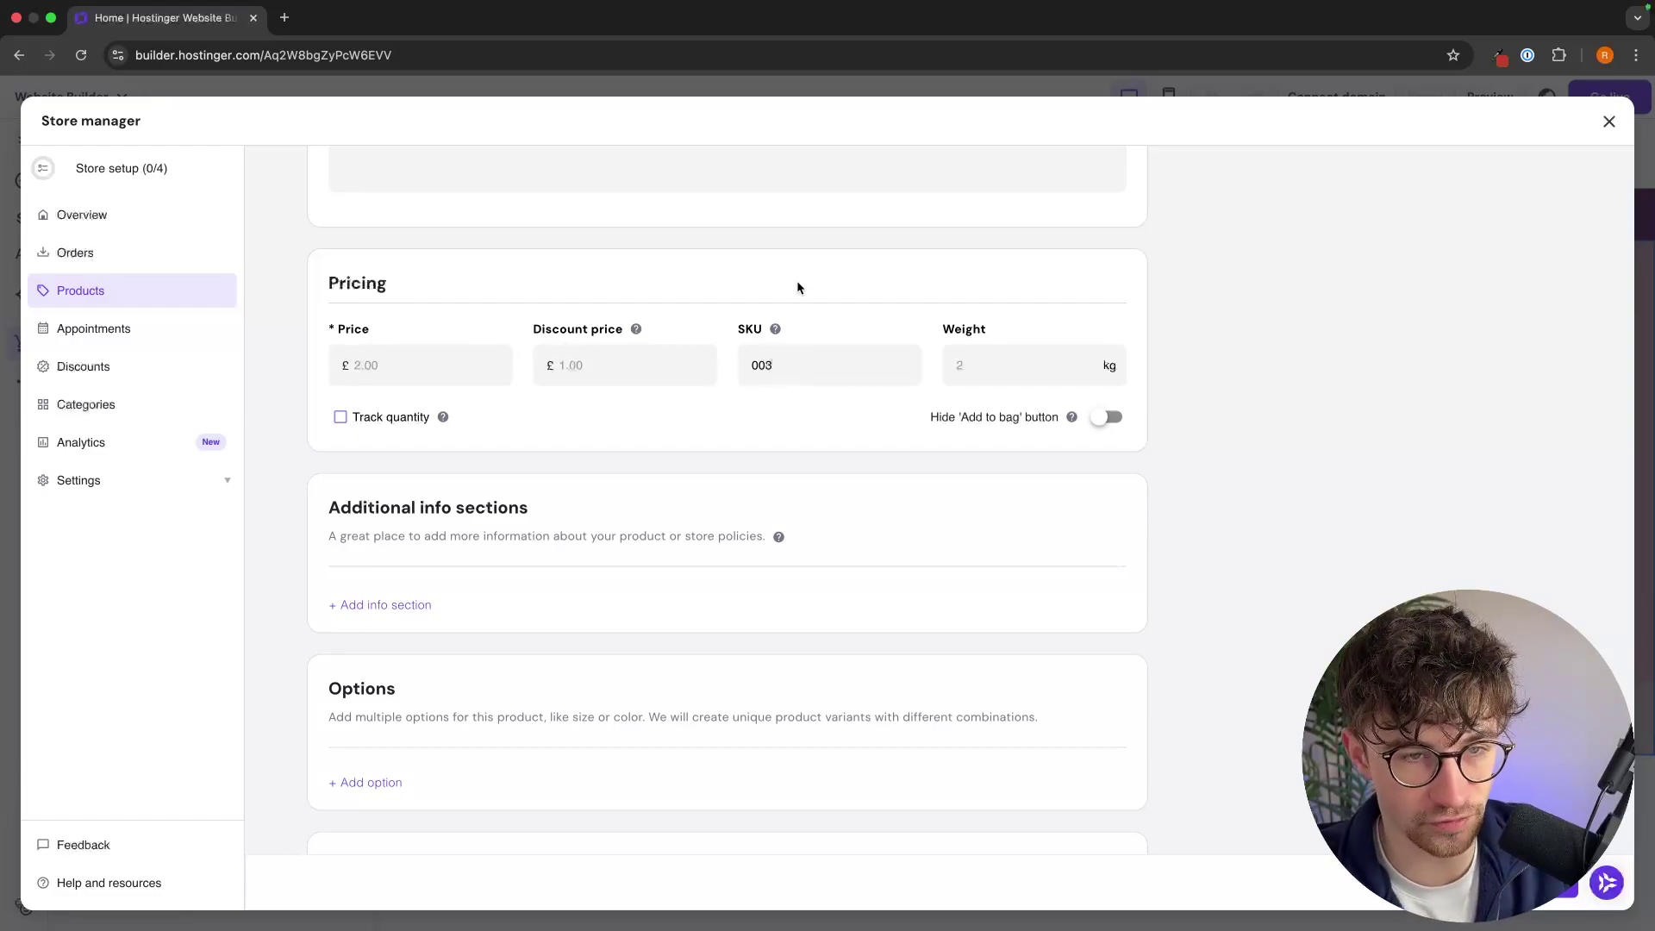
key("BackSpace")
key("BackSpace")
key("BackSpace")
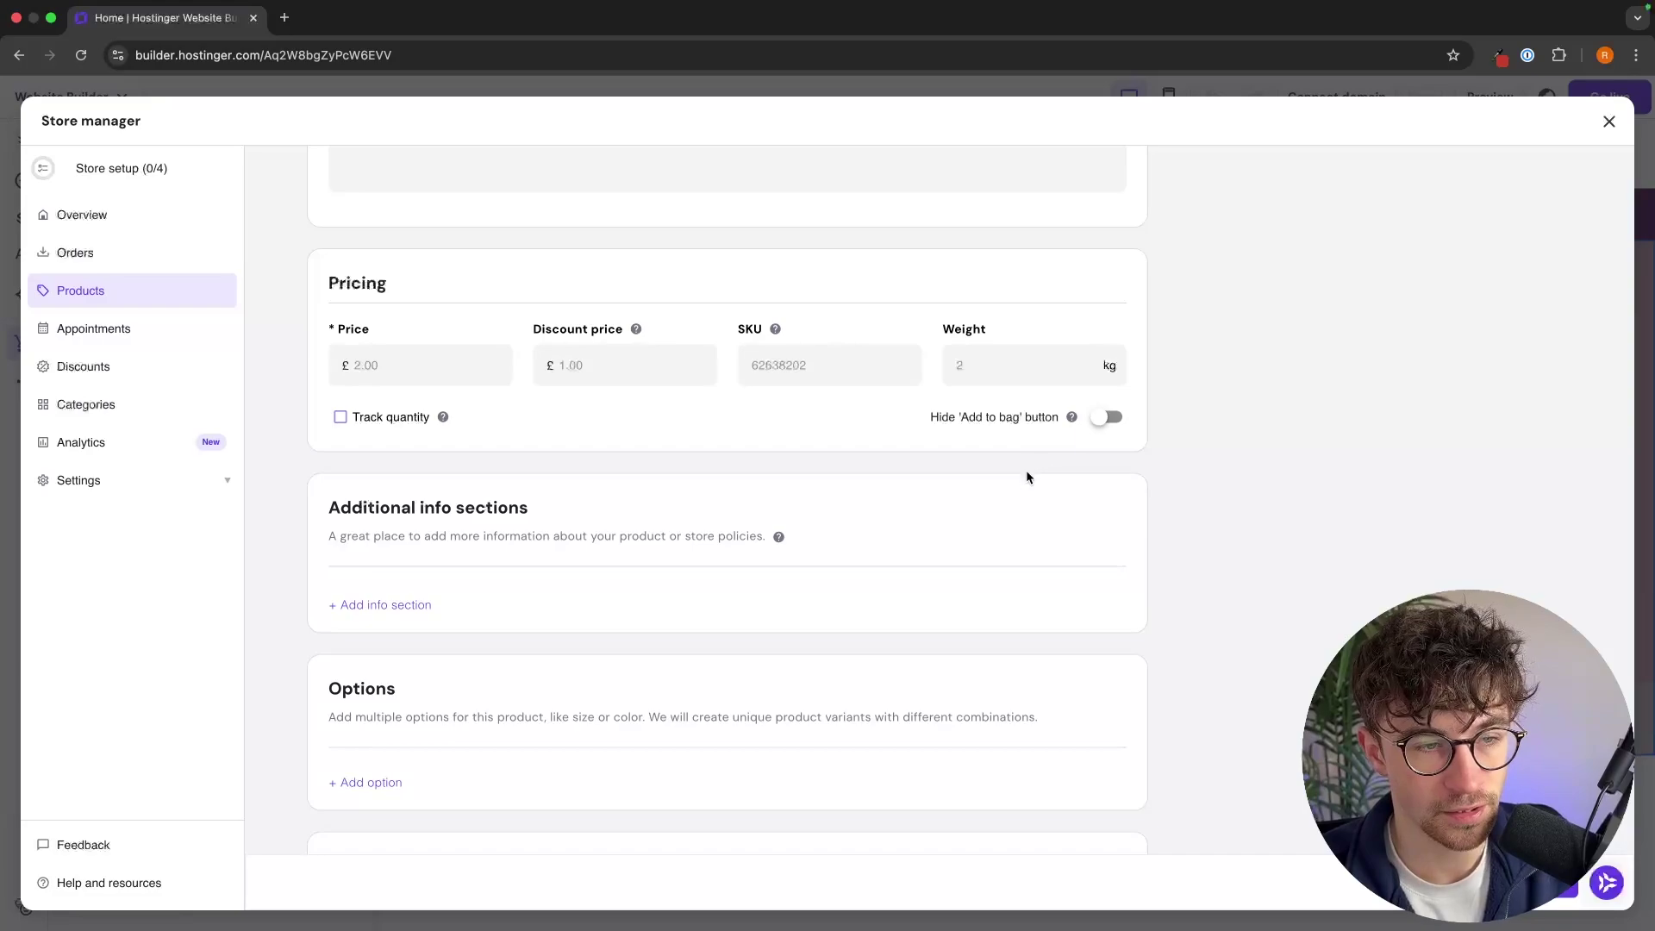
- Add a Size option to the new product with the selections Small, Medium and Large
scroll(1026, 471, "down", 5)
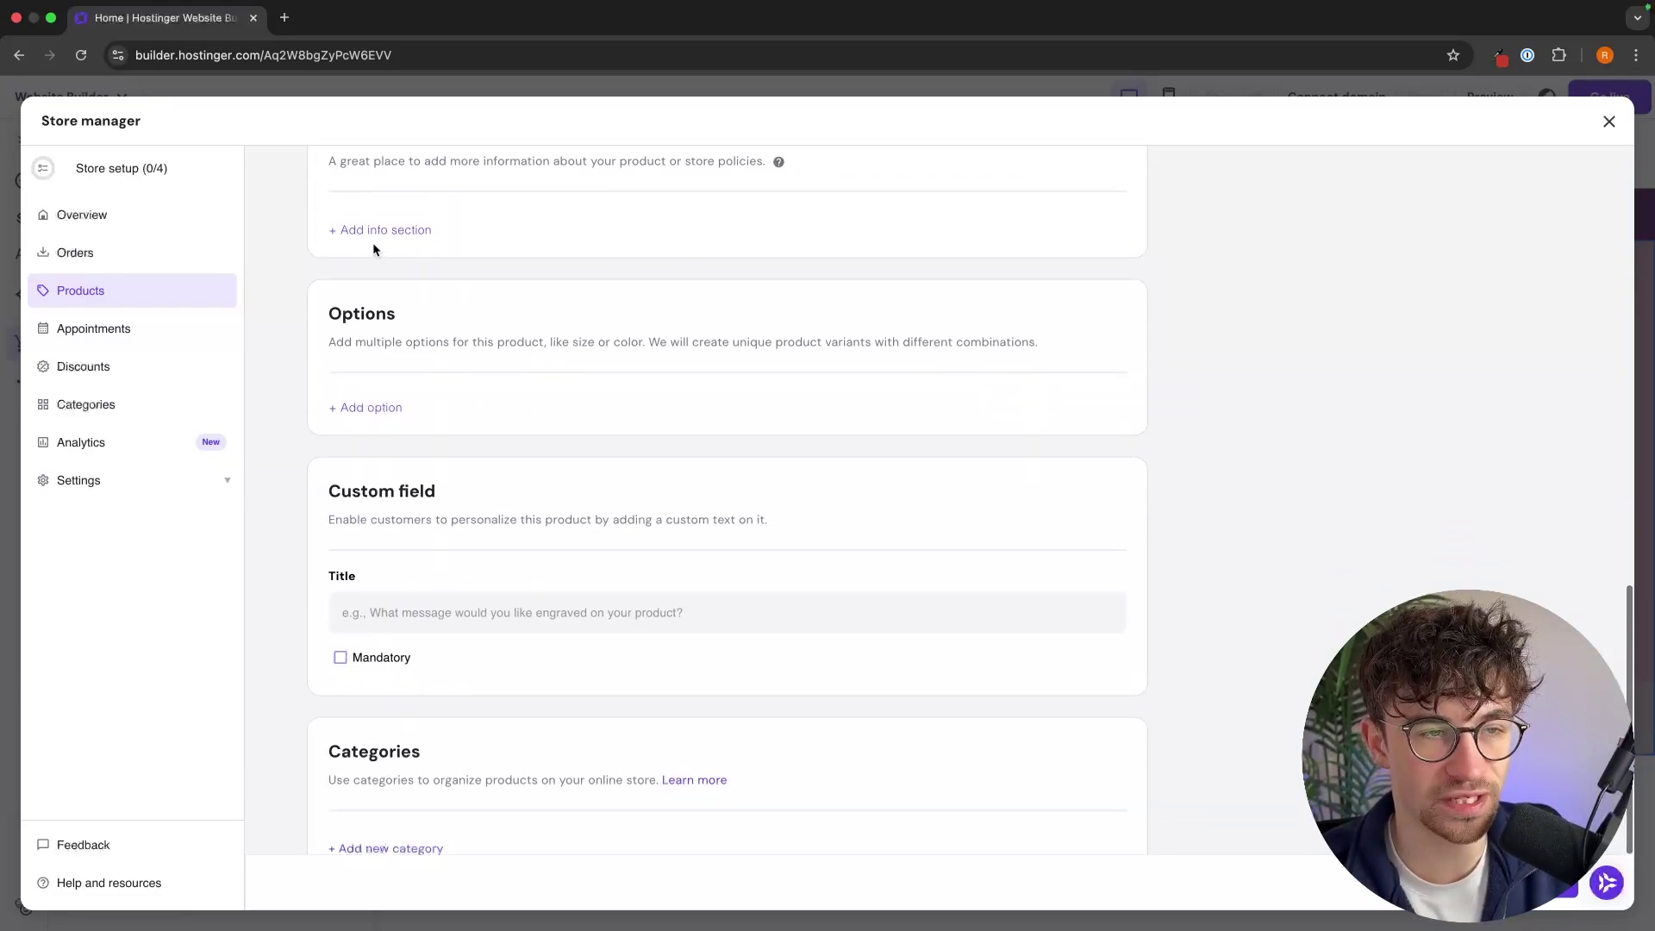
left_click(387, 406)
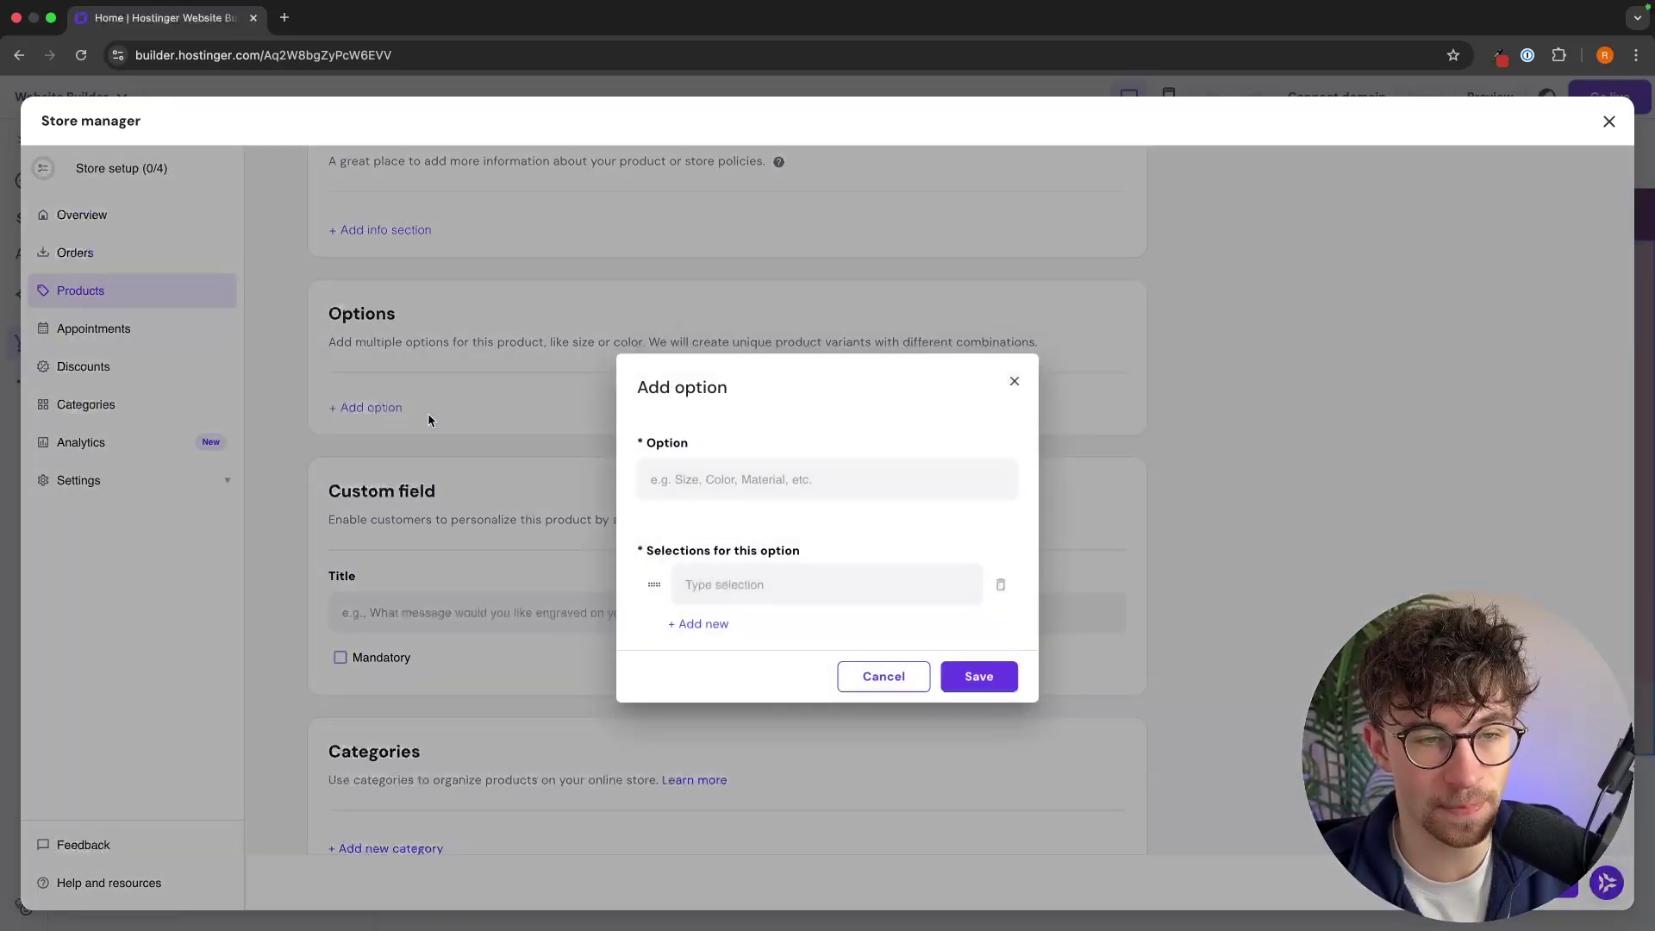
left_click(807, 468)
type("Size")
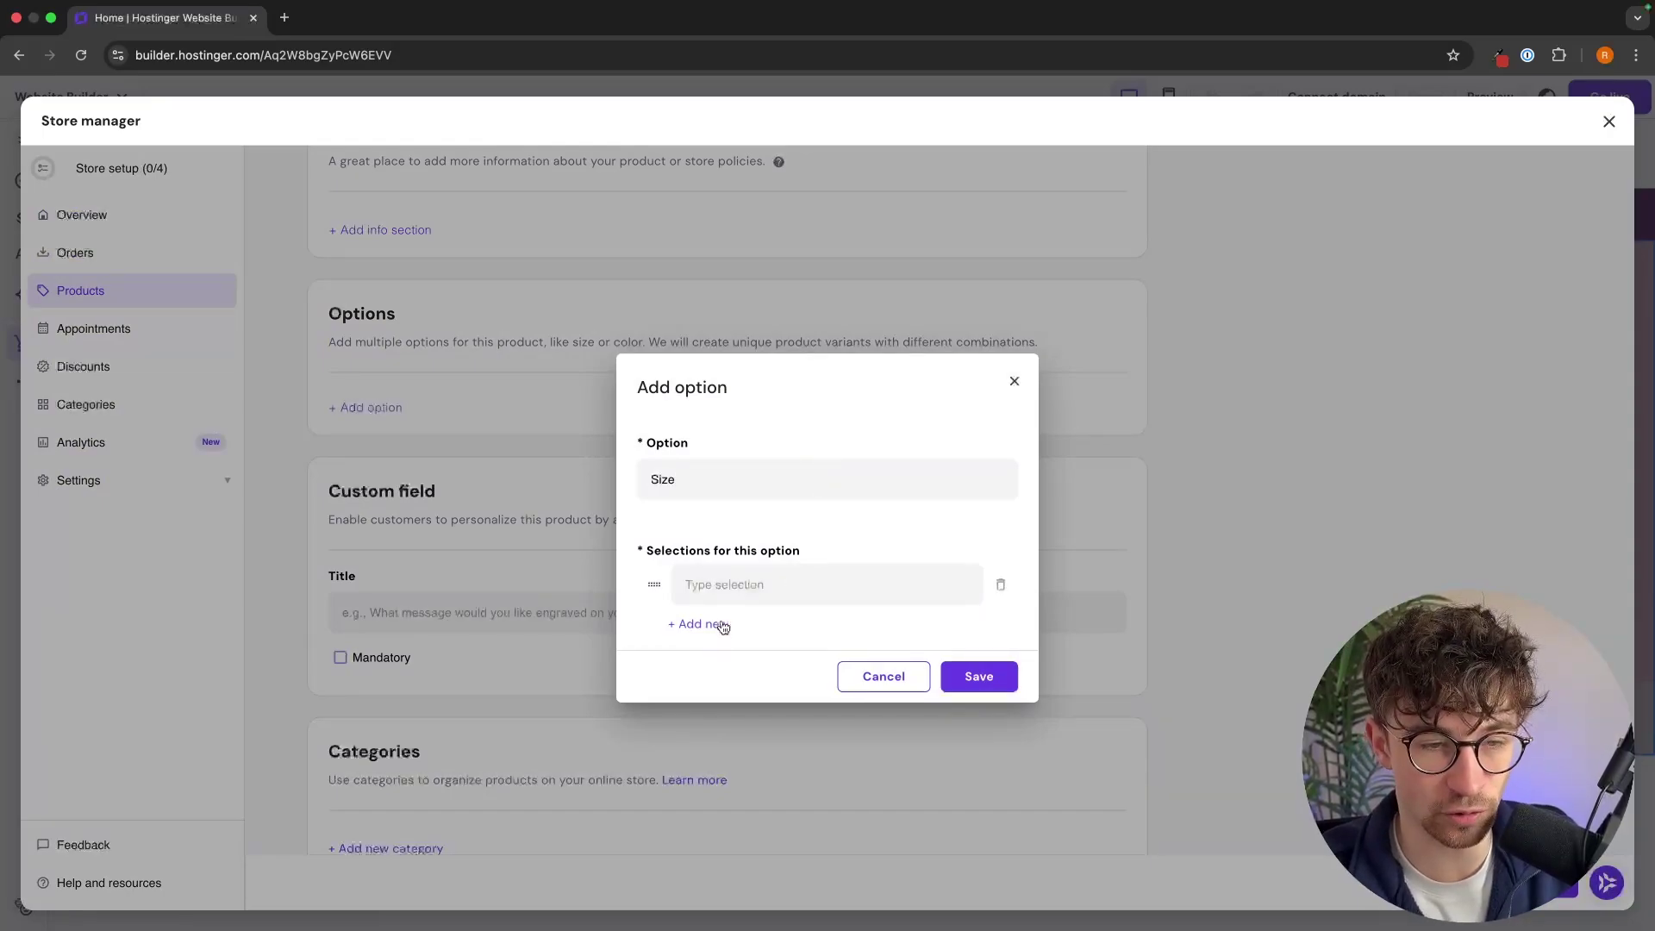
type("Small")
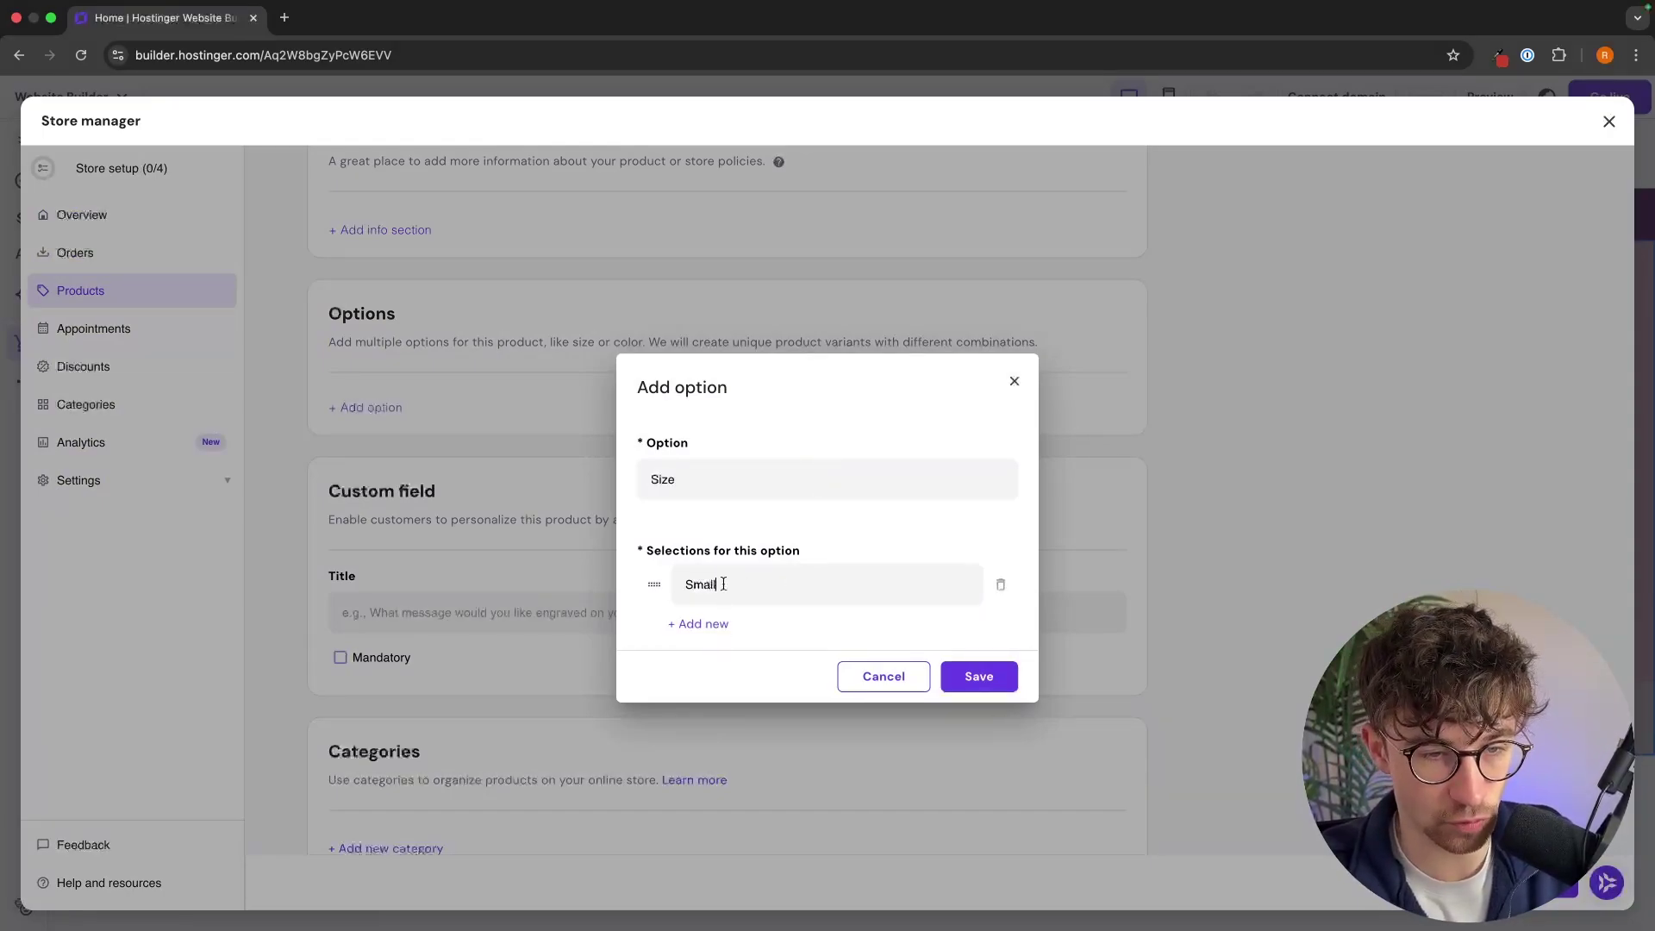
key("Return")
type("Medium")
key("Return")
type("Large")
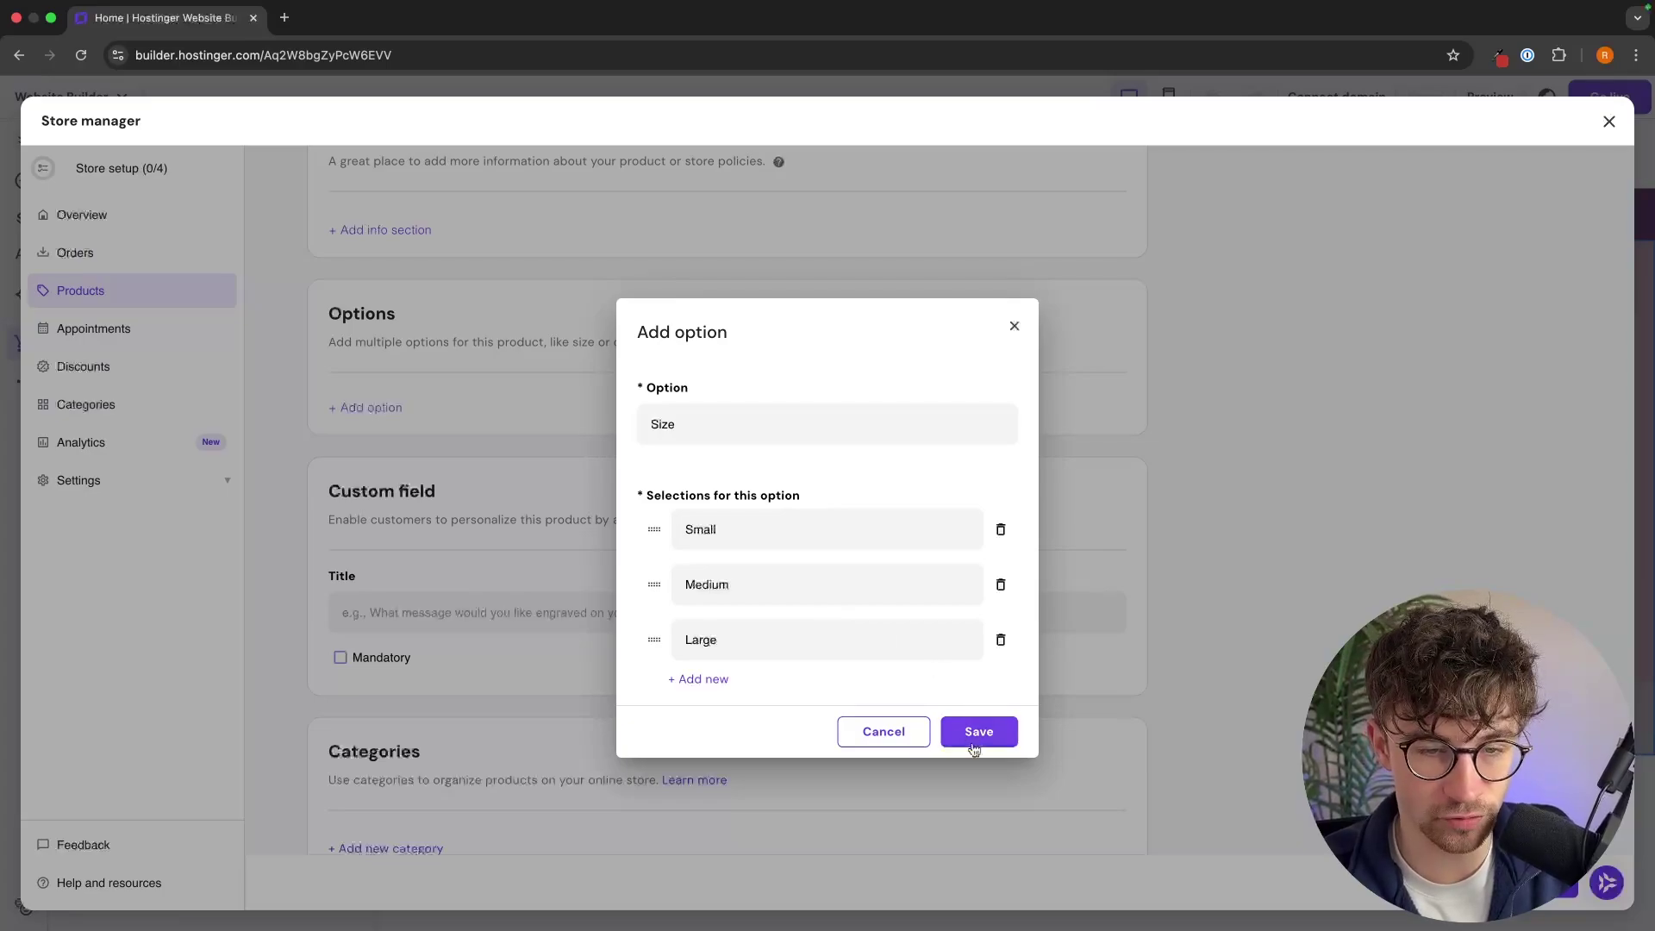
left_click(978, 716)
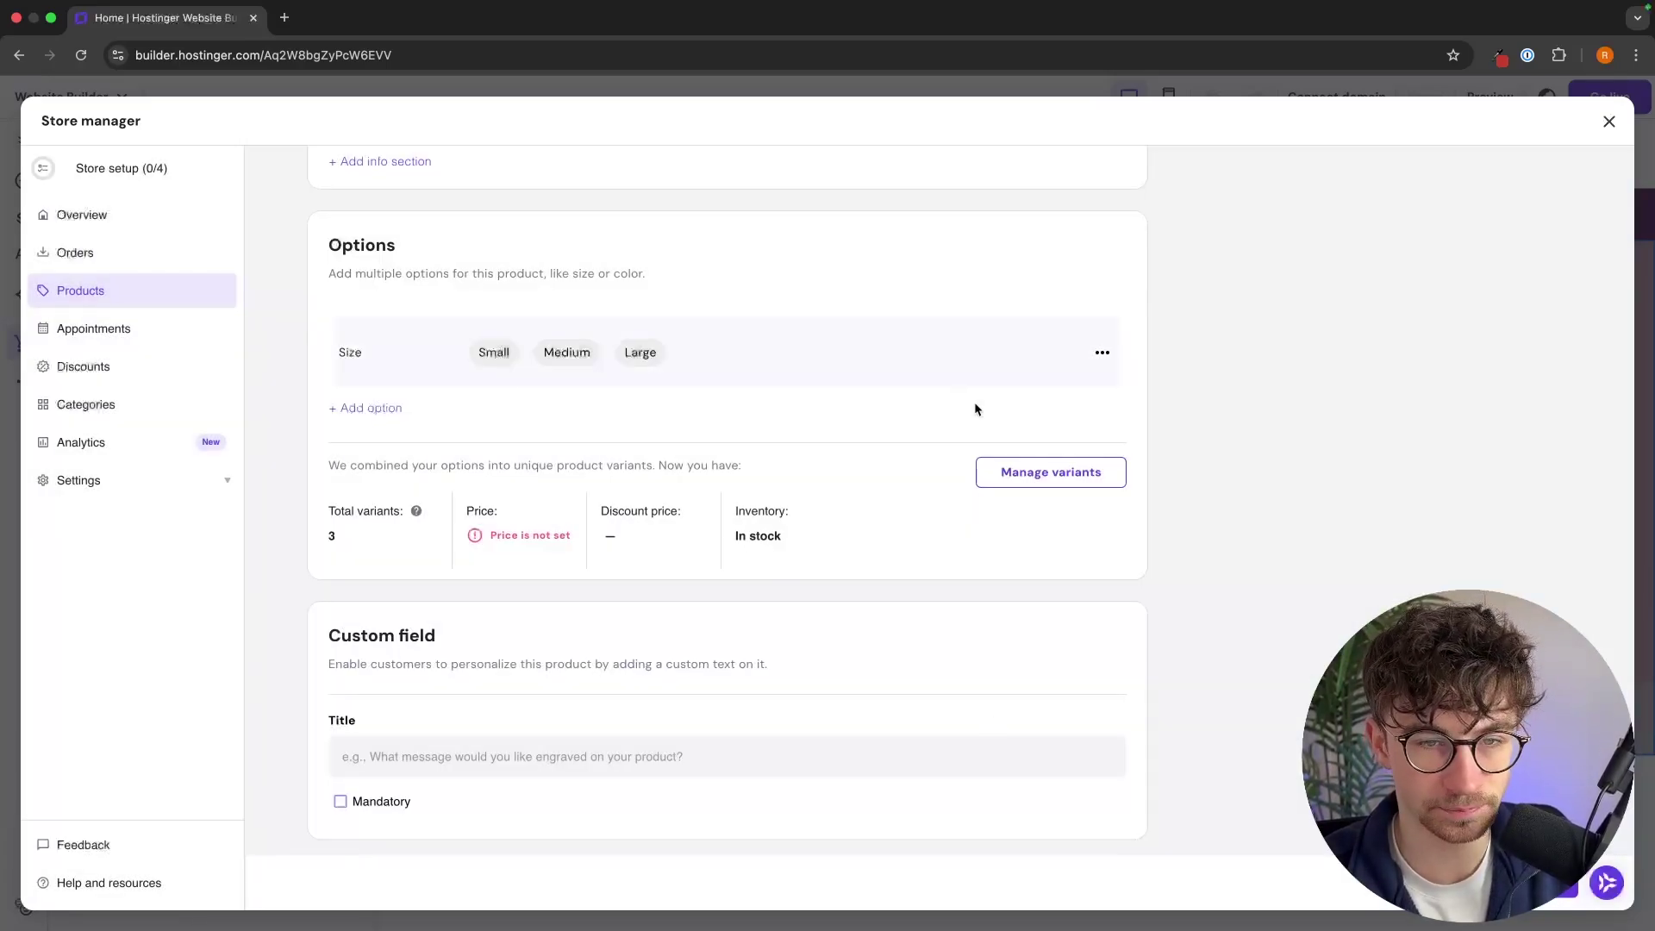
- Add a Color option to the new product with the selections White, Black and Beige
left_click(371, 408)
left_click(712, 485)
type("Co")
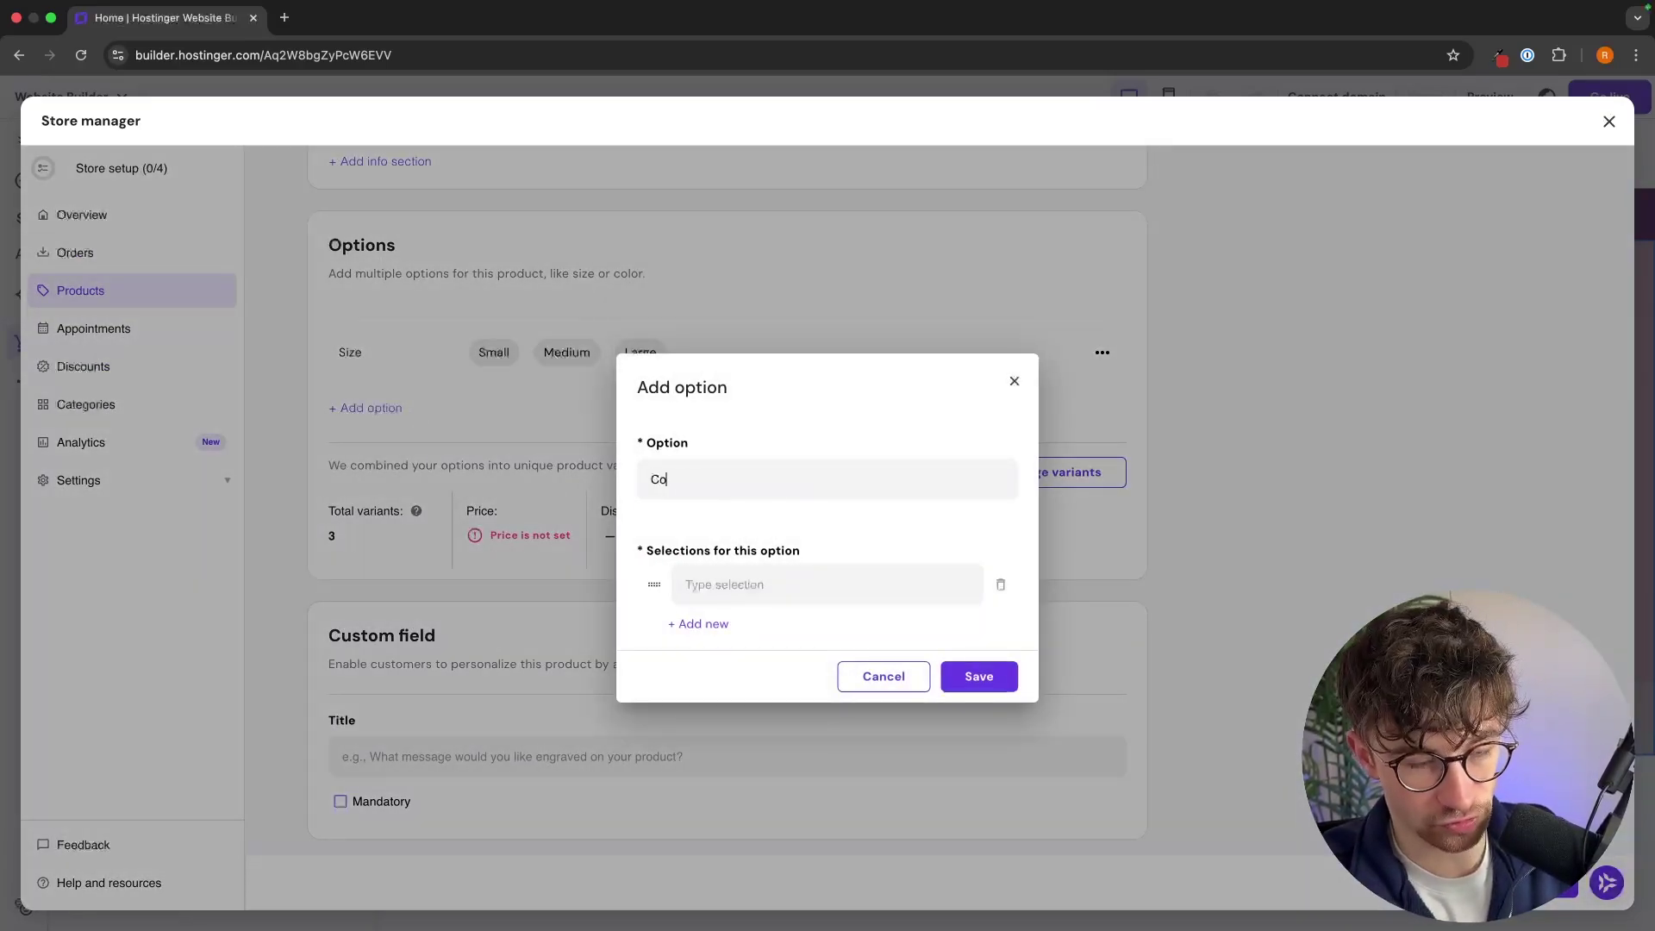
type("White")
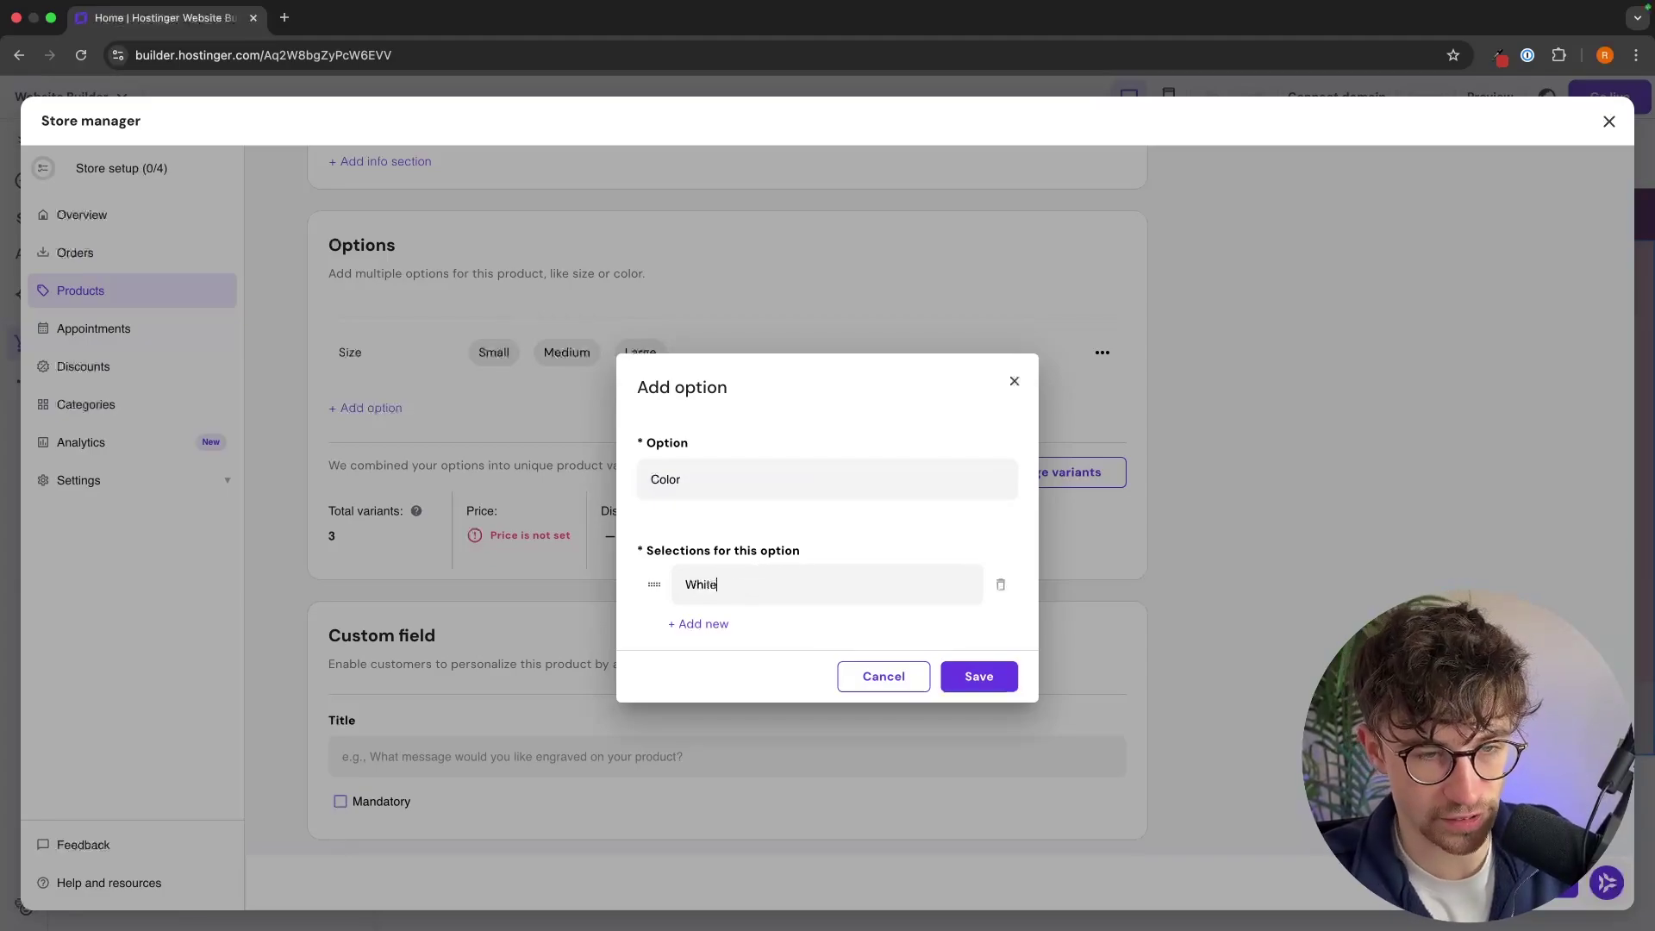
key("Return")
type("Black")
key("Return")
type("B")
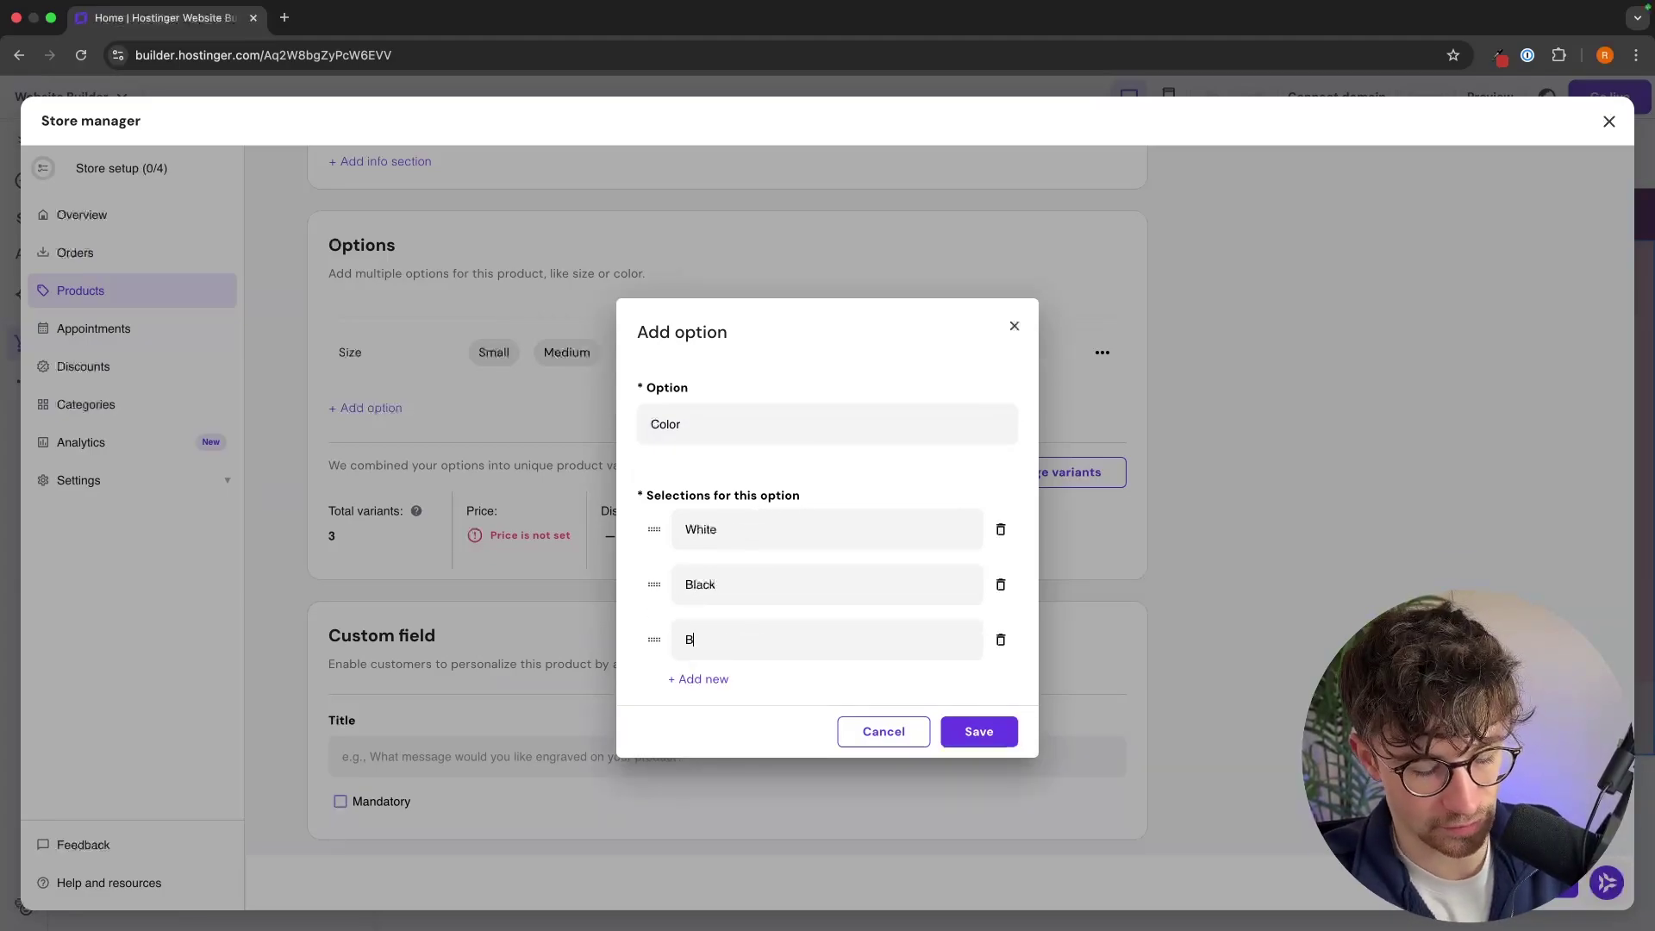
type("eige")
left_click(973, 735)
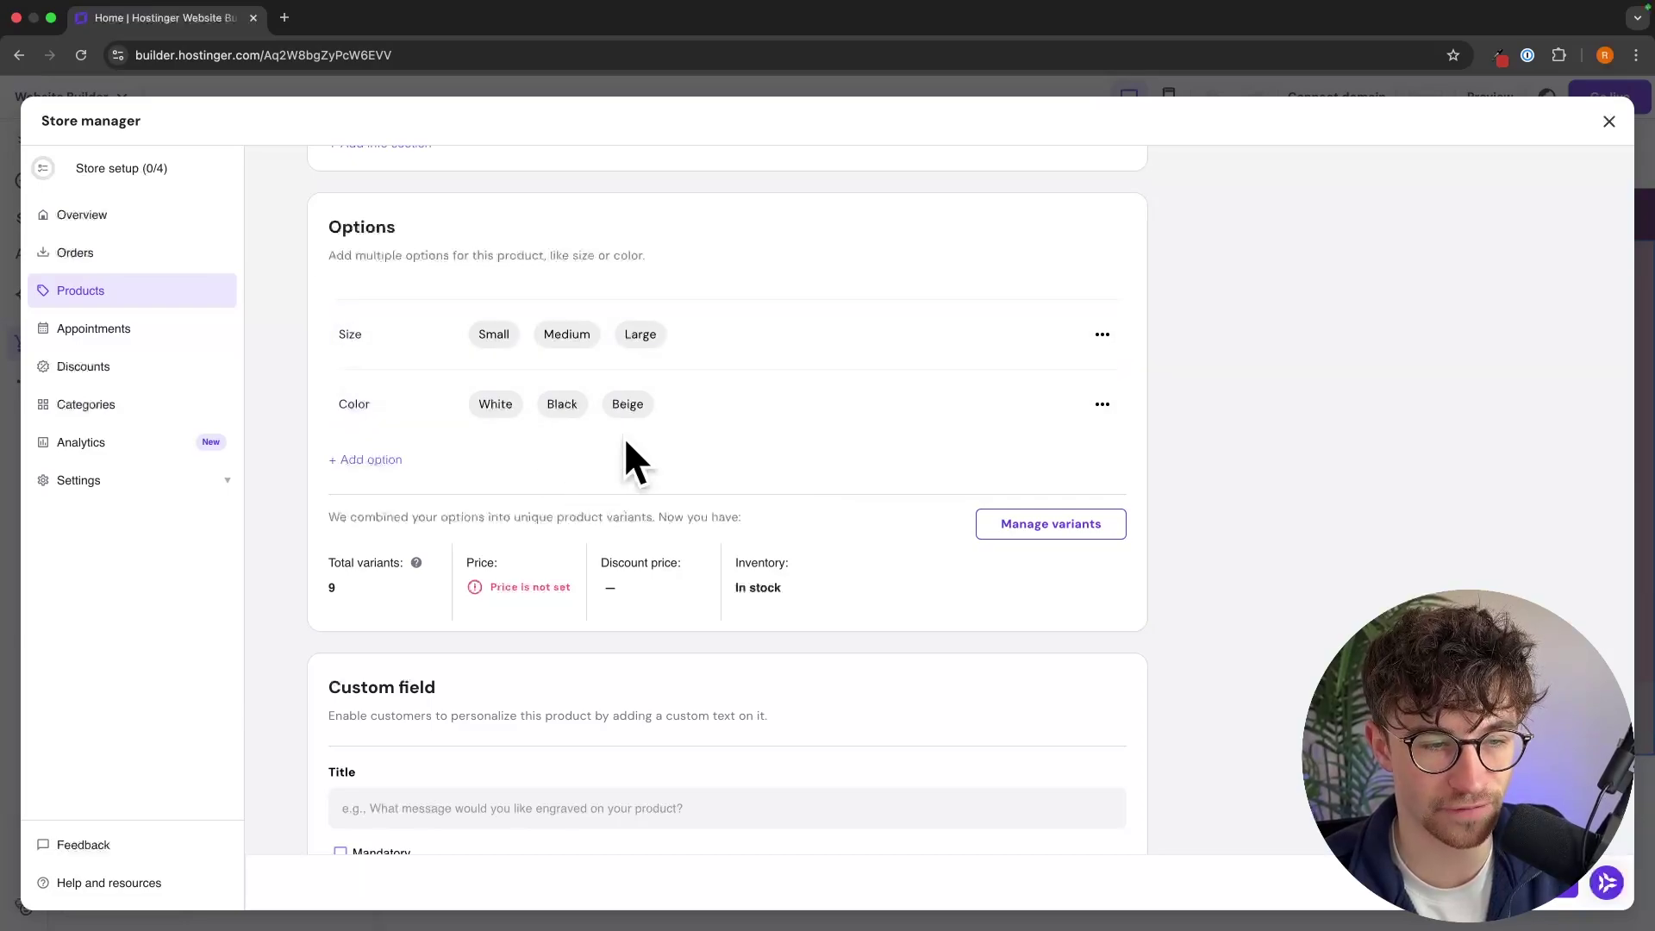
- Look over the product's variants, custom field and categories sections and leave the form without adding the product
scroll(621, 462, "down", 3)
scroll(750, 480, "up", 2)
scroll(1317, 677, "down", 3)
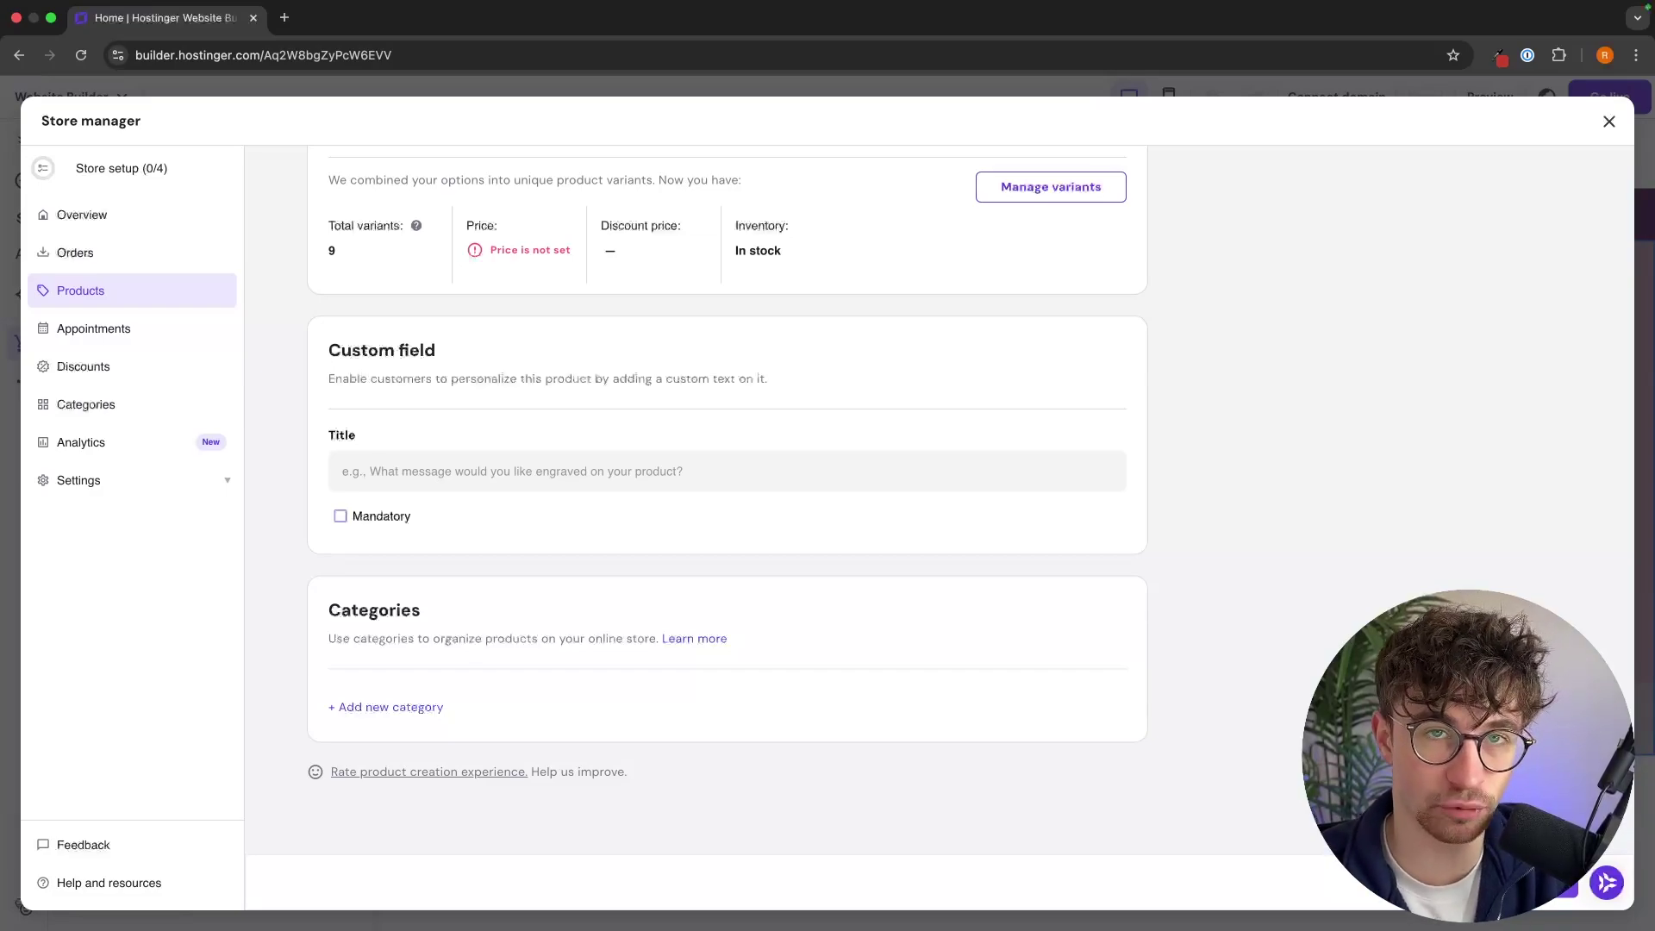
left_click(1548, 883)
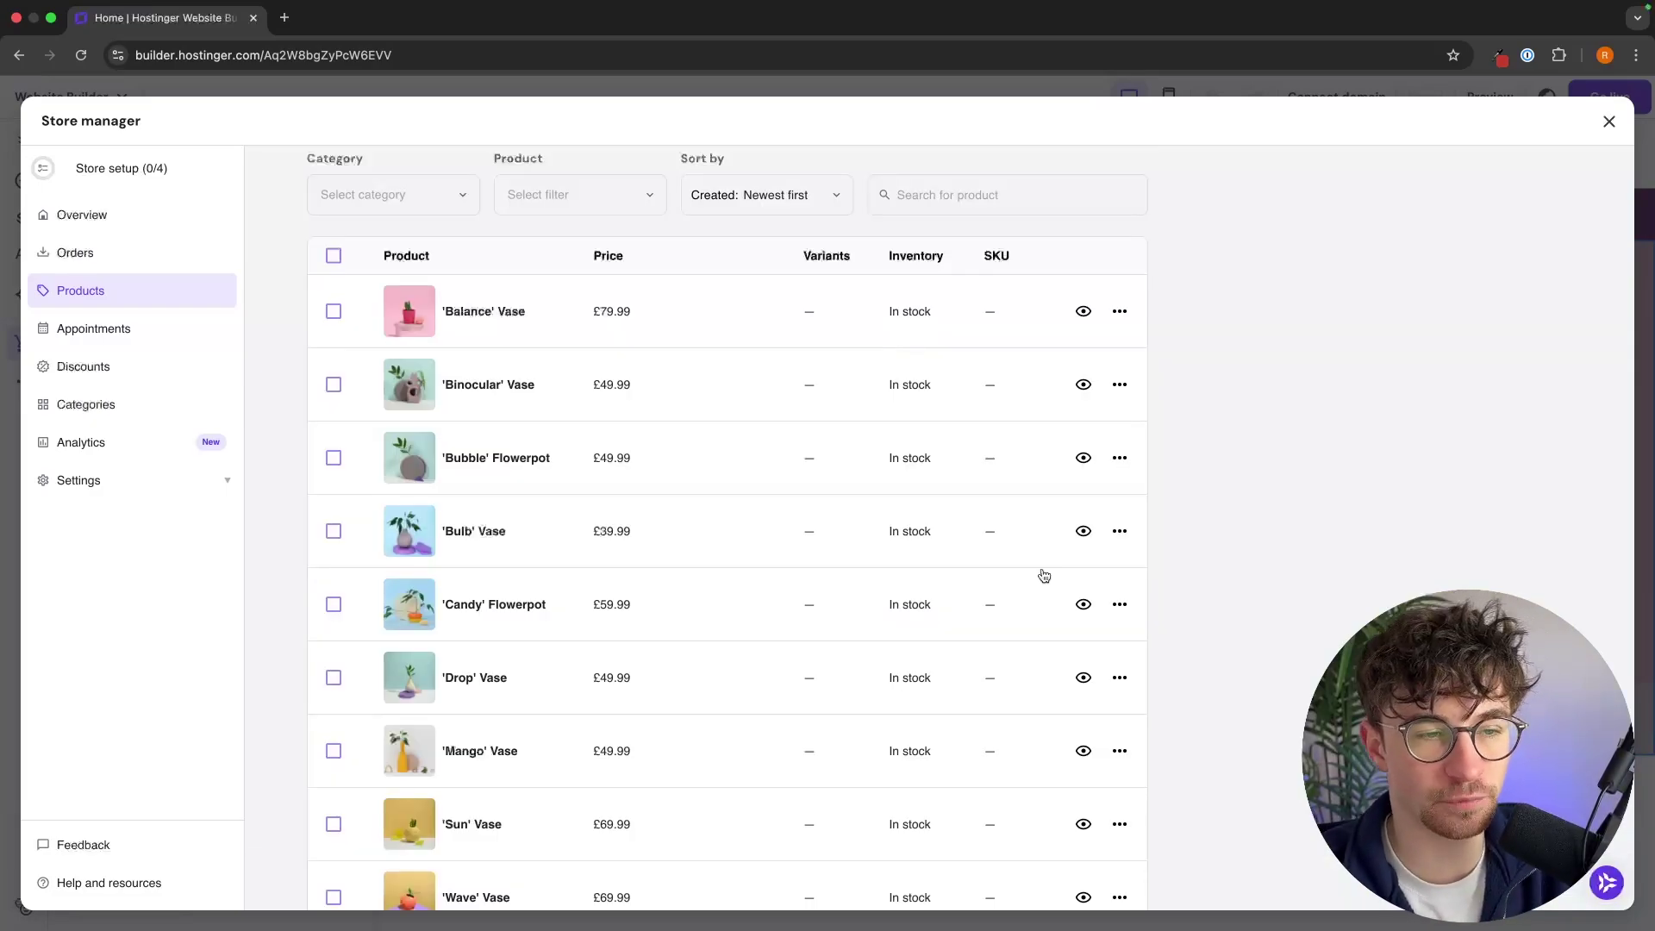
scroll(1044, 576, "down", 1)
scroll(1297, 535, "up", 1)
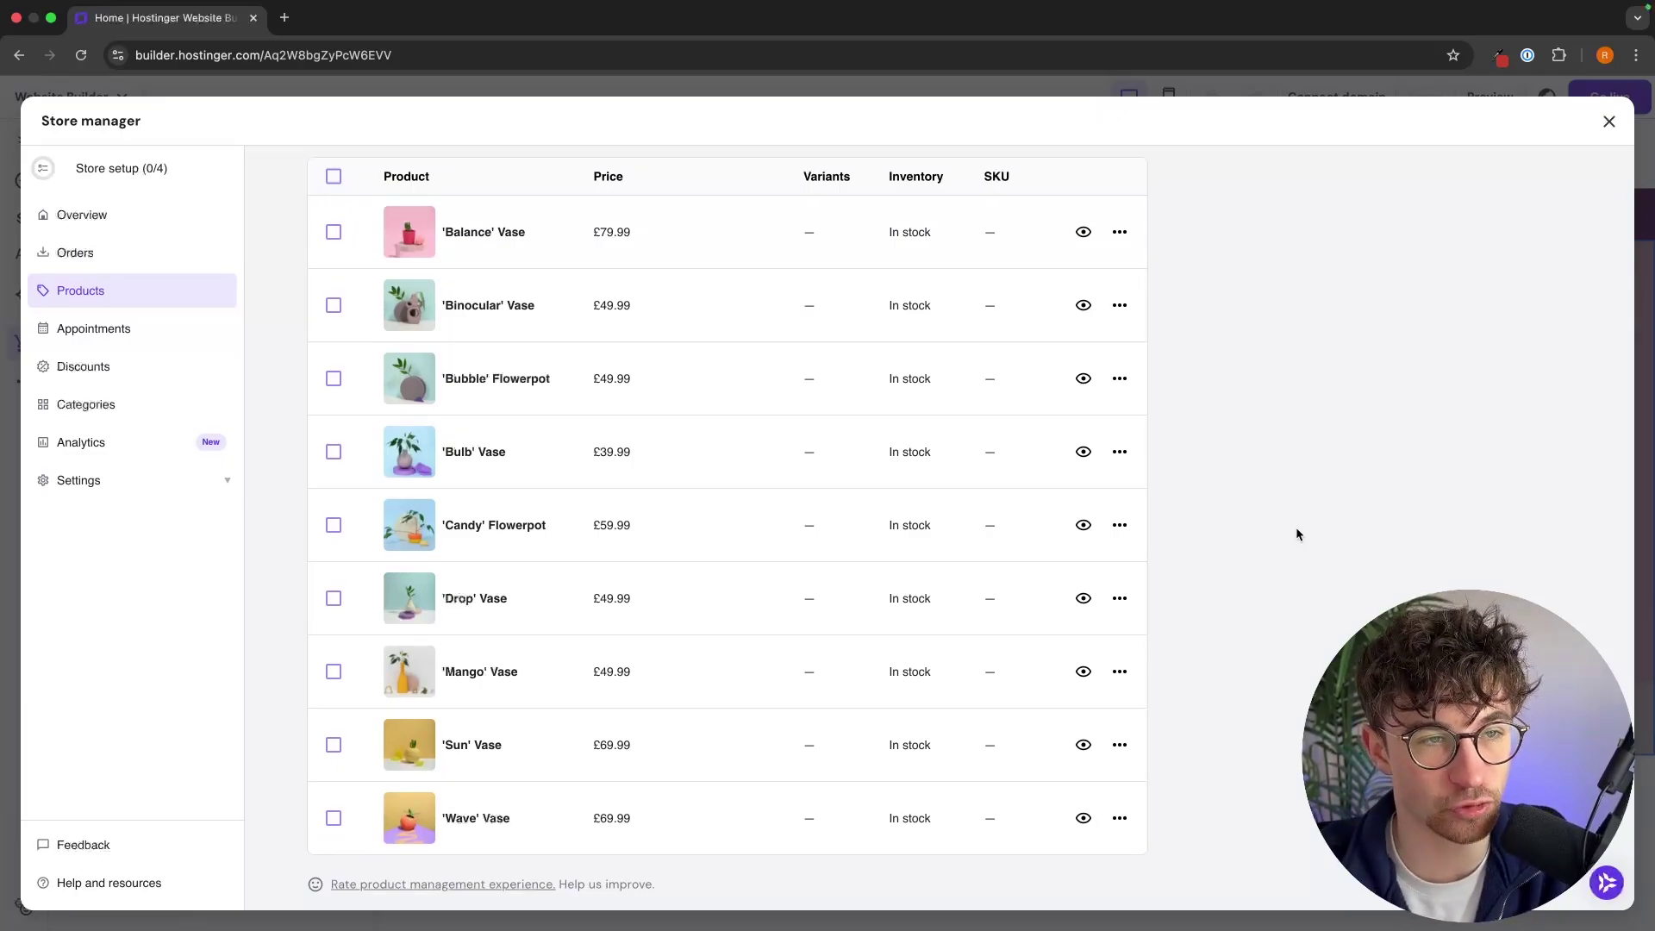
scroll(622, 314, "down", 1)
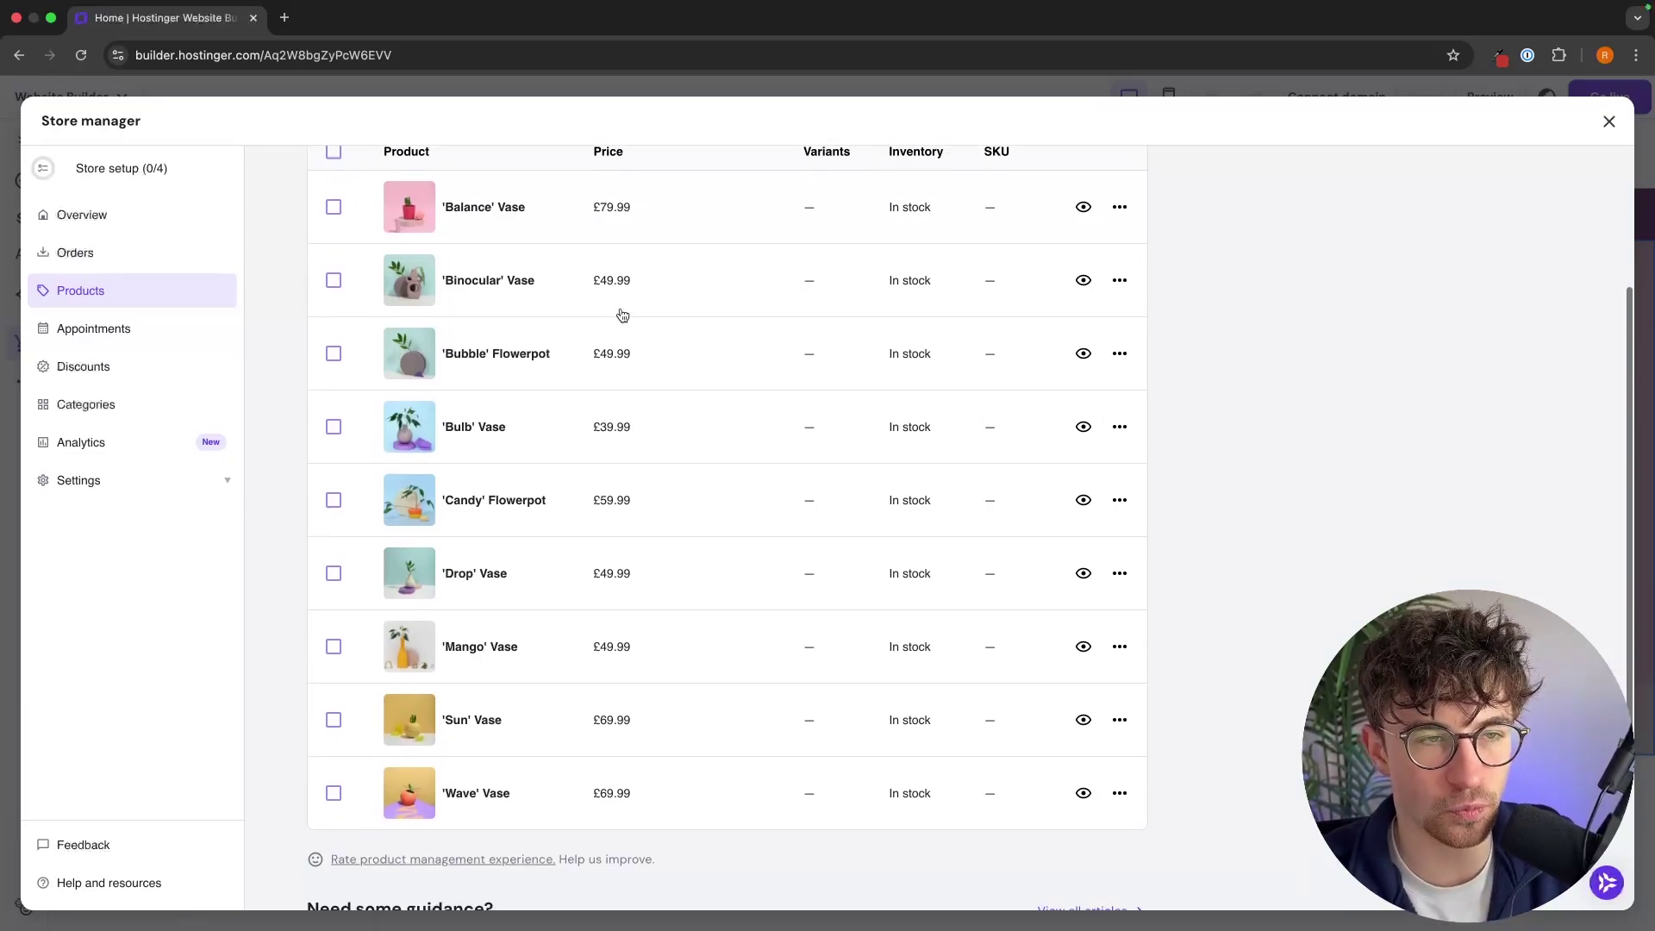
scroll(622, 314, "up", 1)
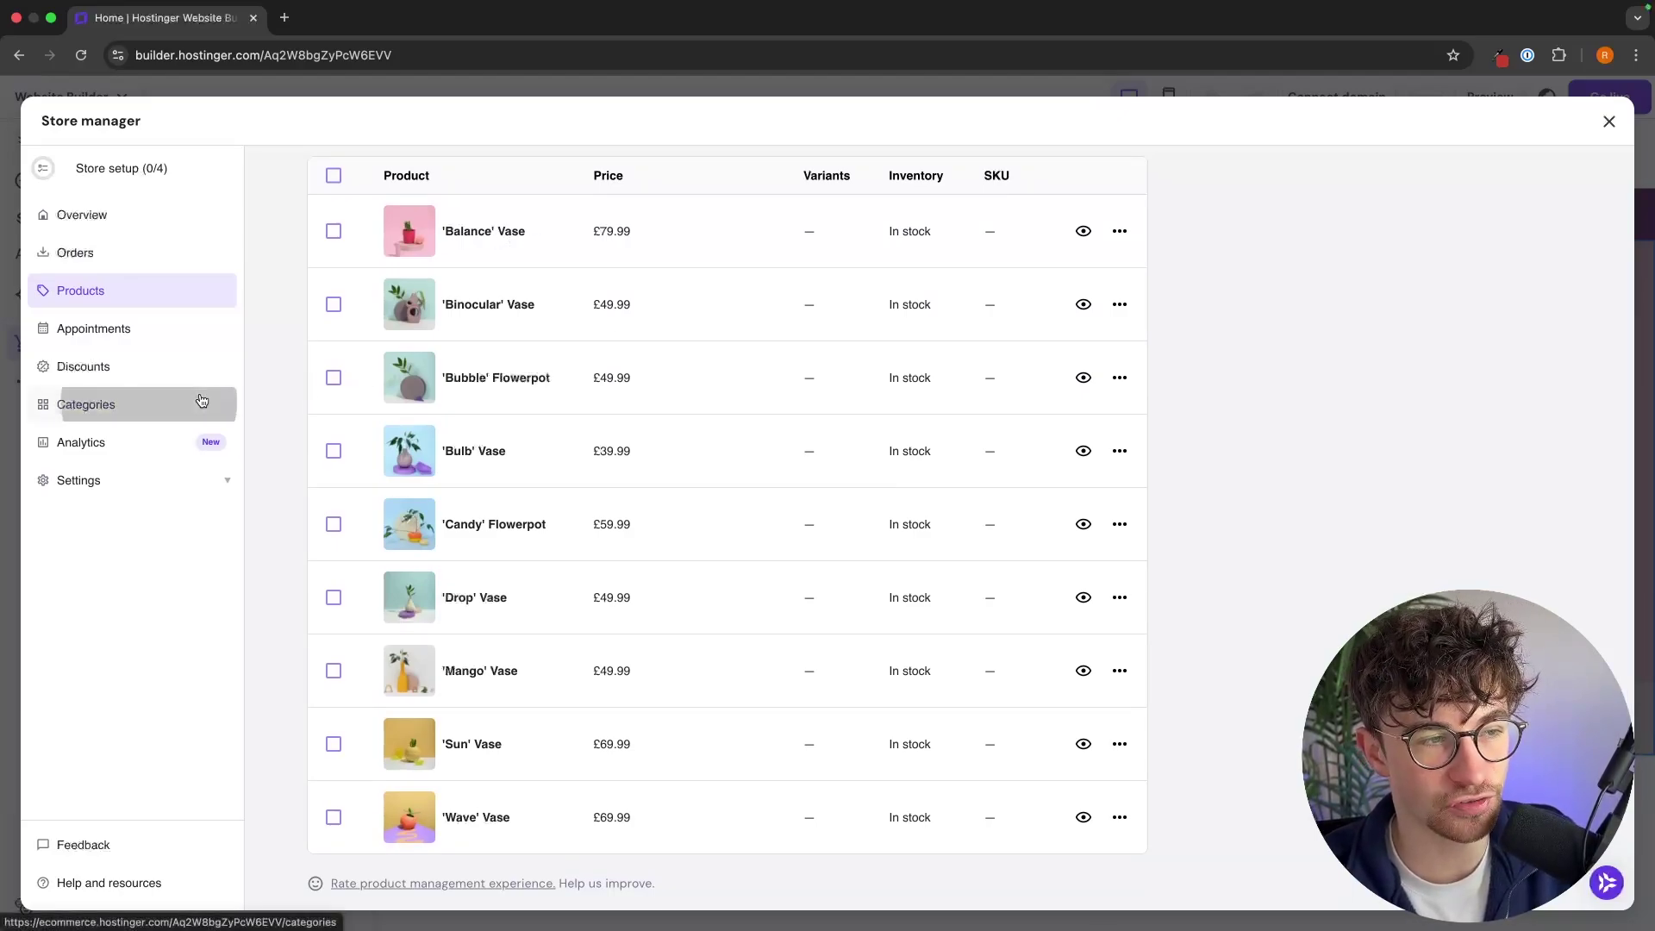
- Start a new product category in the store manager and name it Vase
left_click(102, 405)
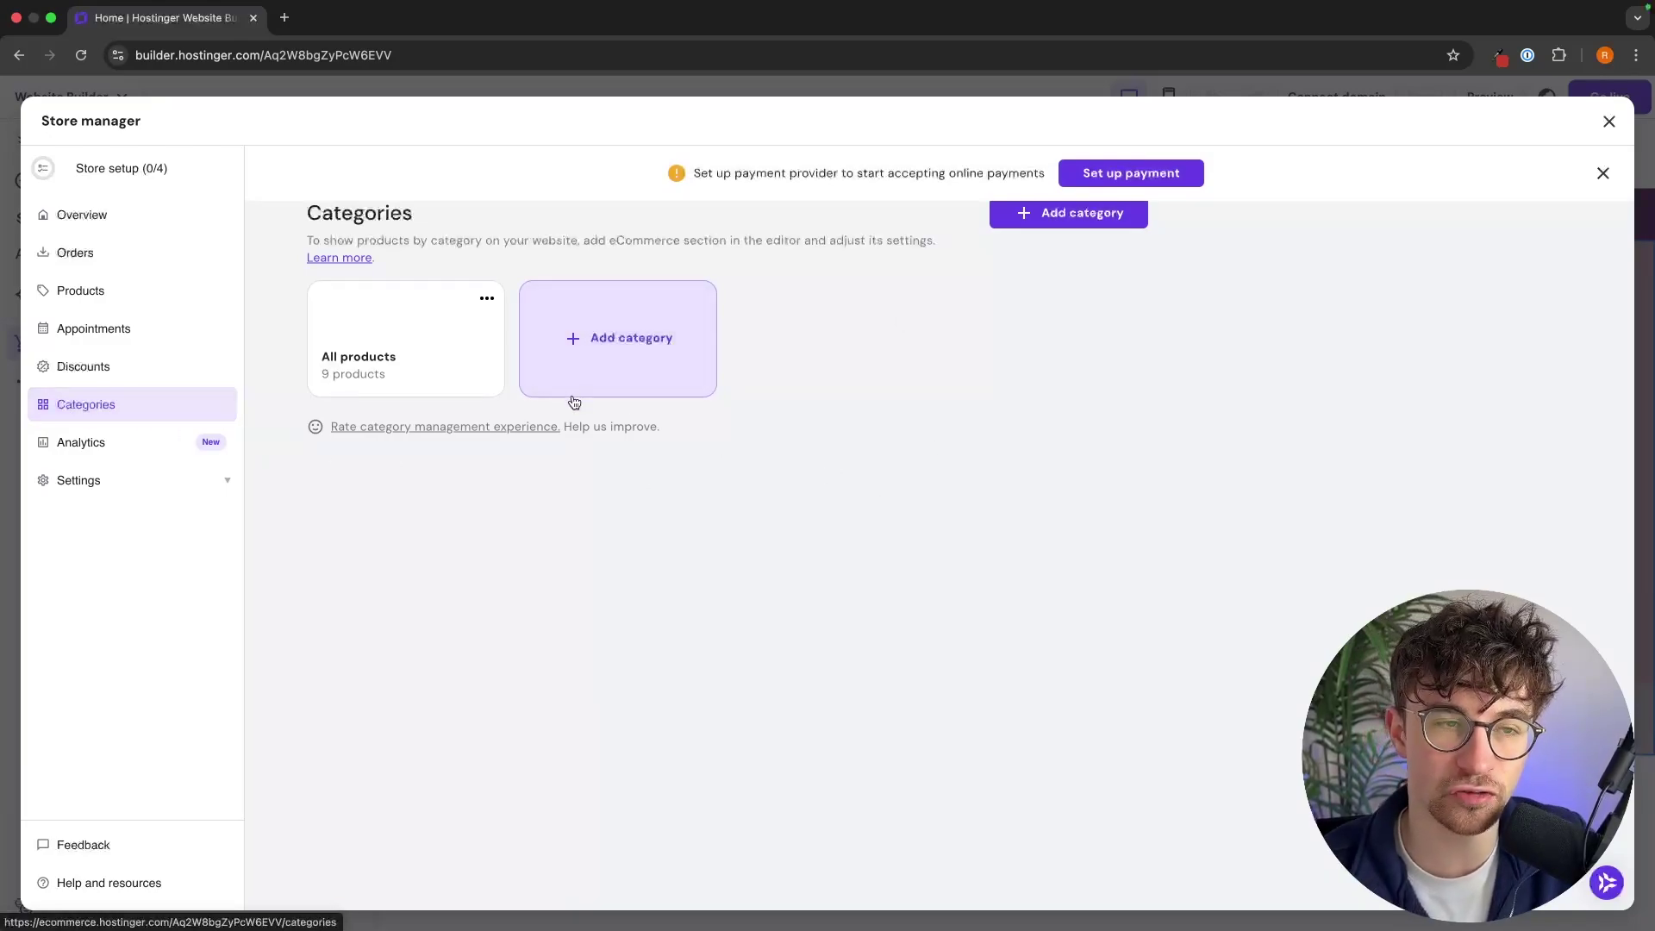
left_click(591, 345)
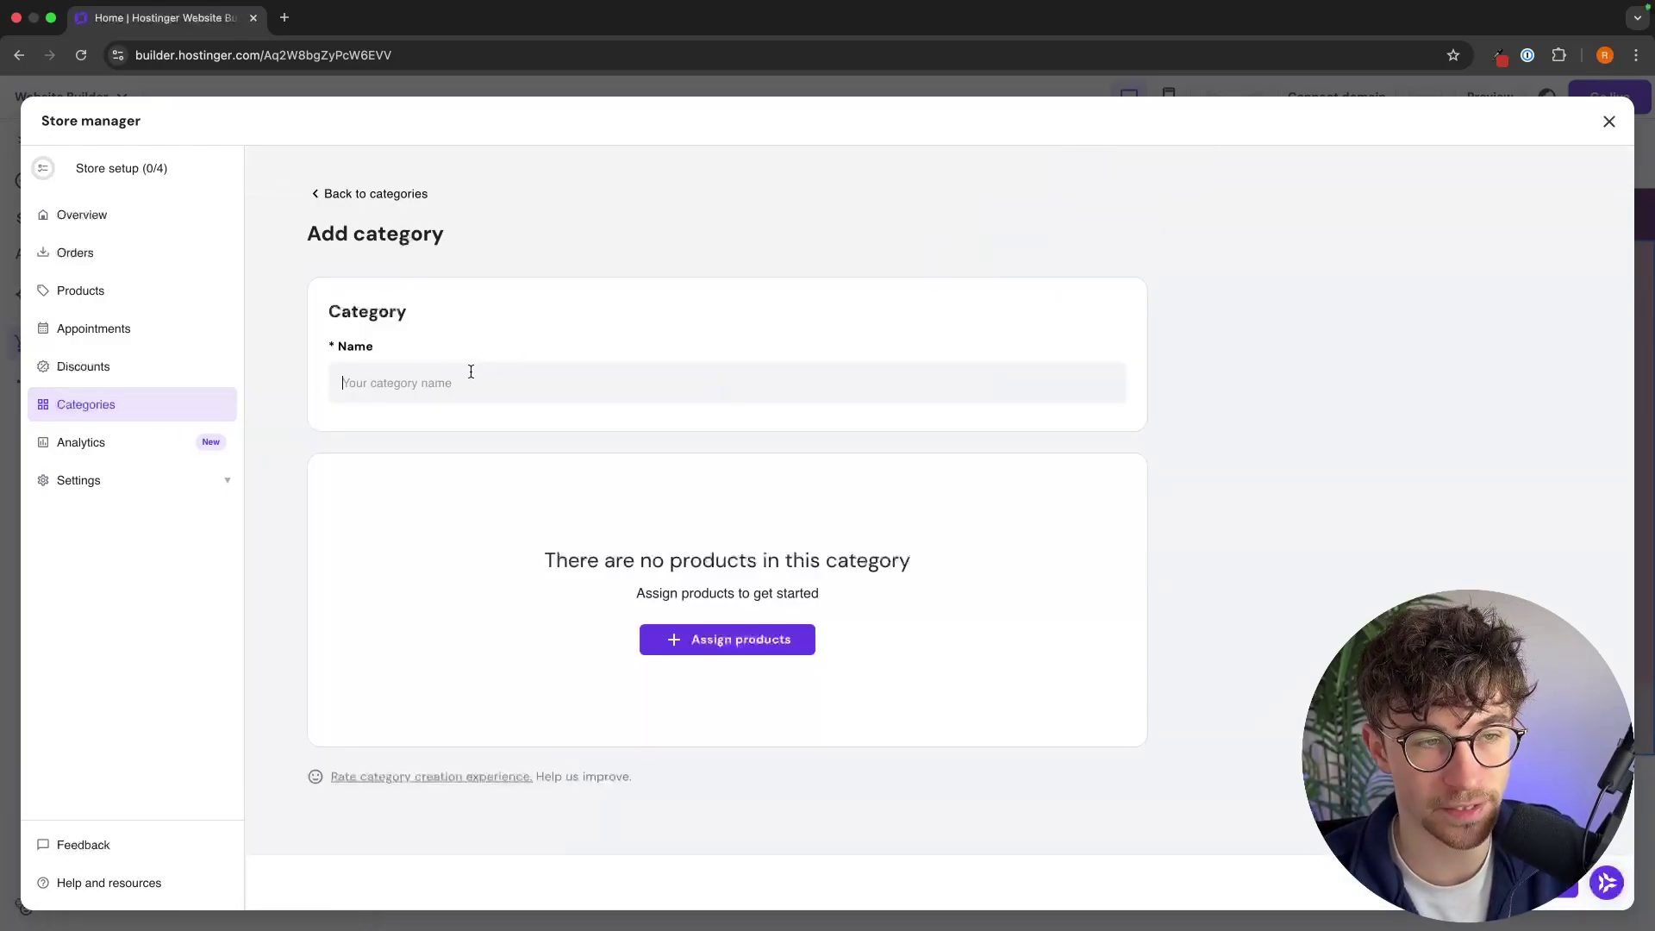
type("Vase")
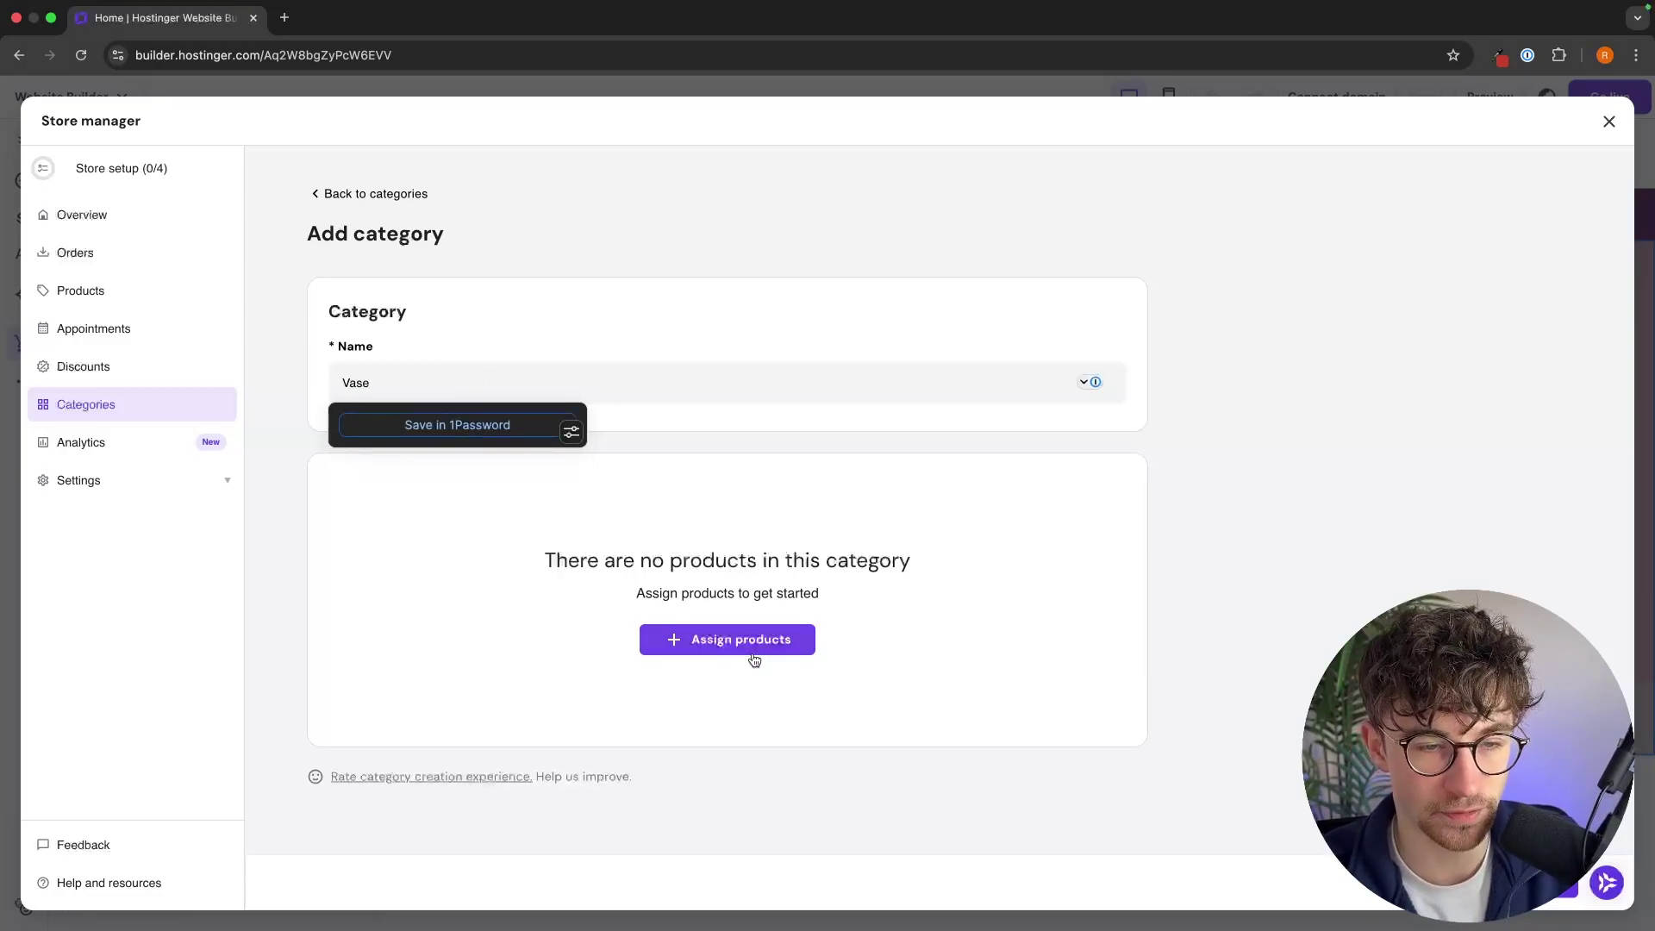
- Assign the Balance, Binocular, Bulb, Drop, Mango, Sun and Wave vases to the Vase category
left_click(749, 642)
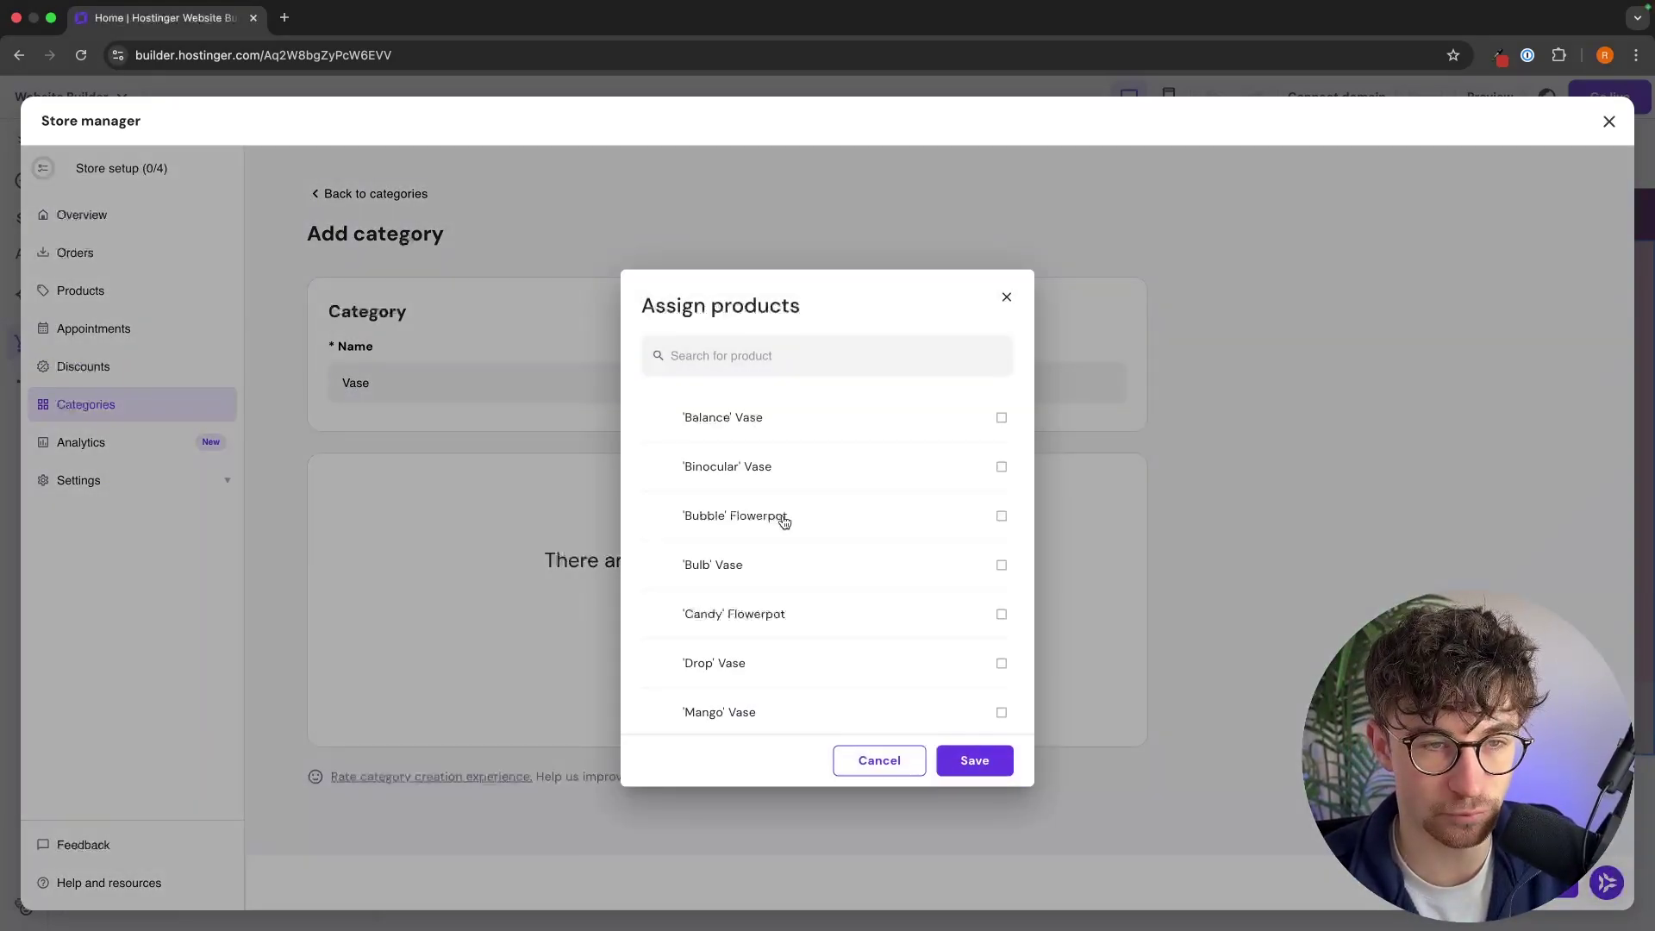
left_click(784, 427)
left_click(767, 466)
scroll(768, 465, "down", 3)
left_click(761, 479)
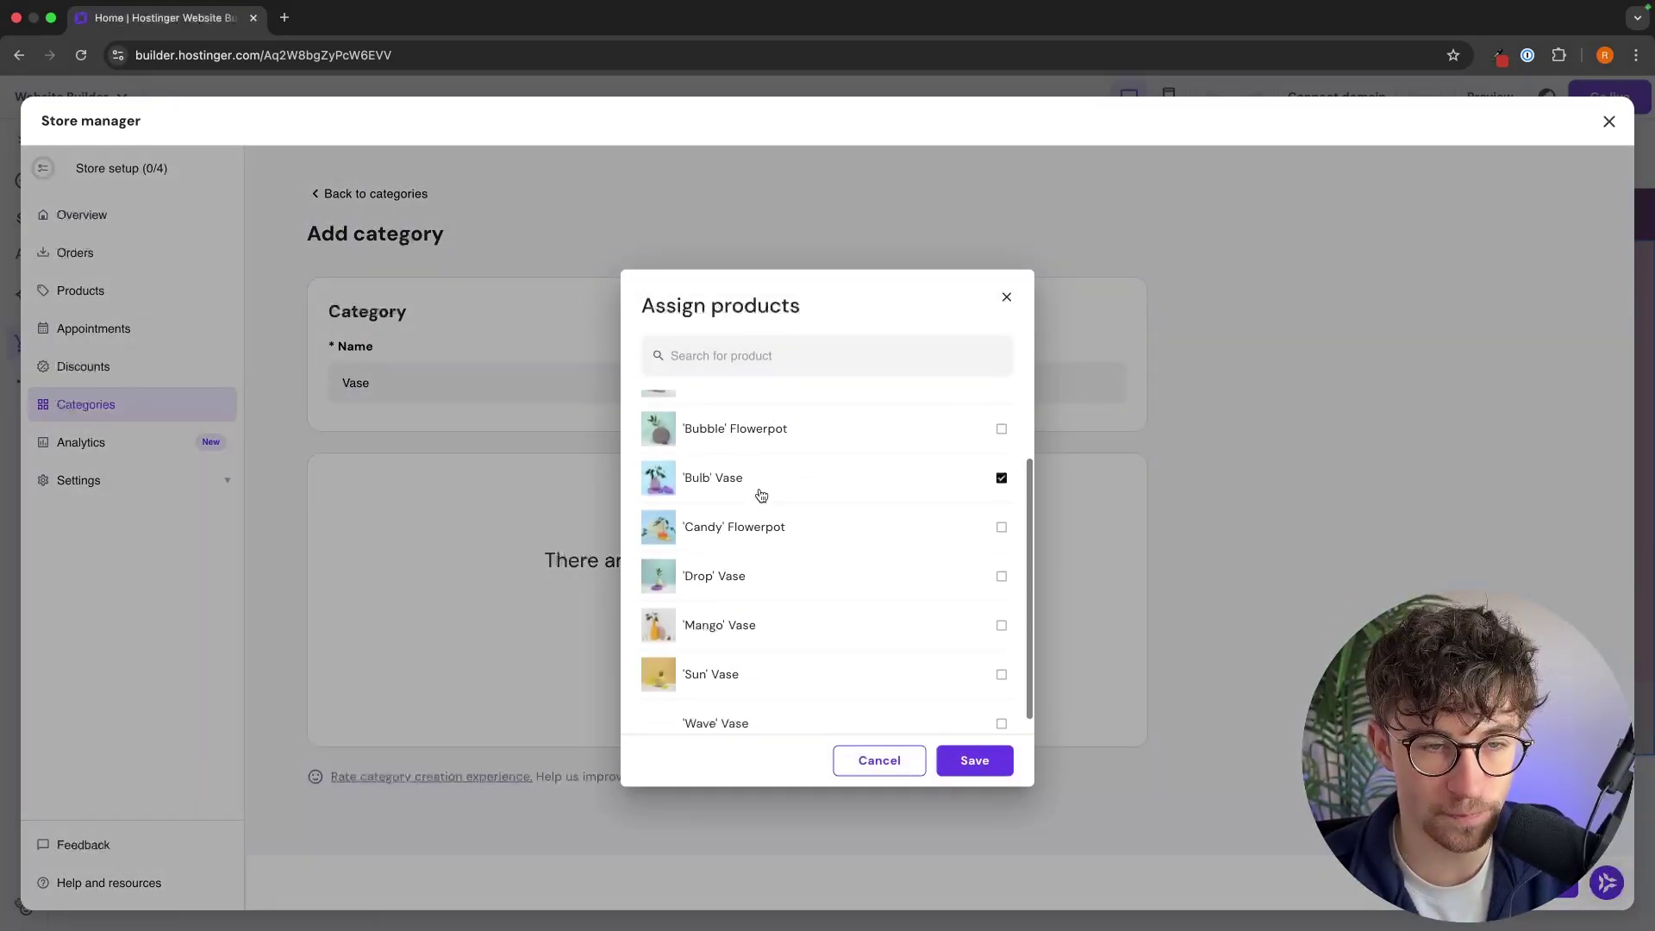
left_click(714, 556)
left_click(727, 607)
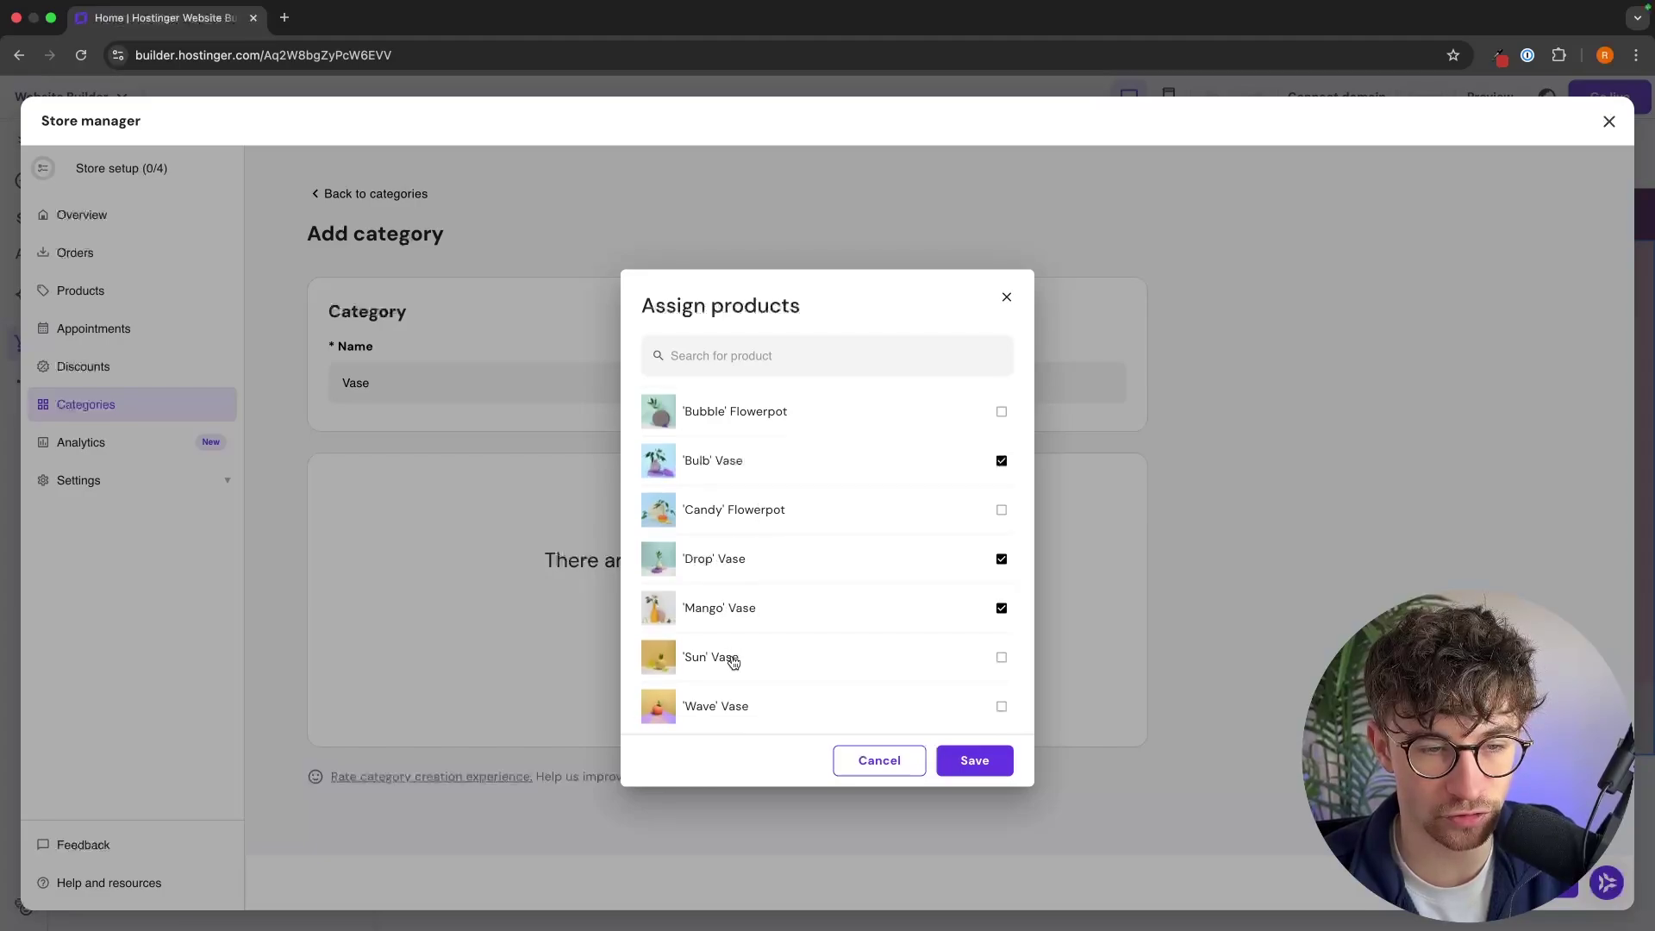
left_click(732, 658)
left_click(737, 706)
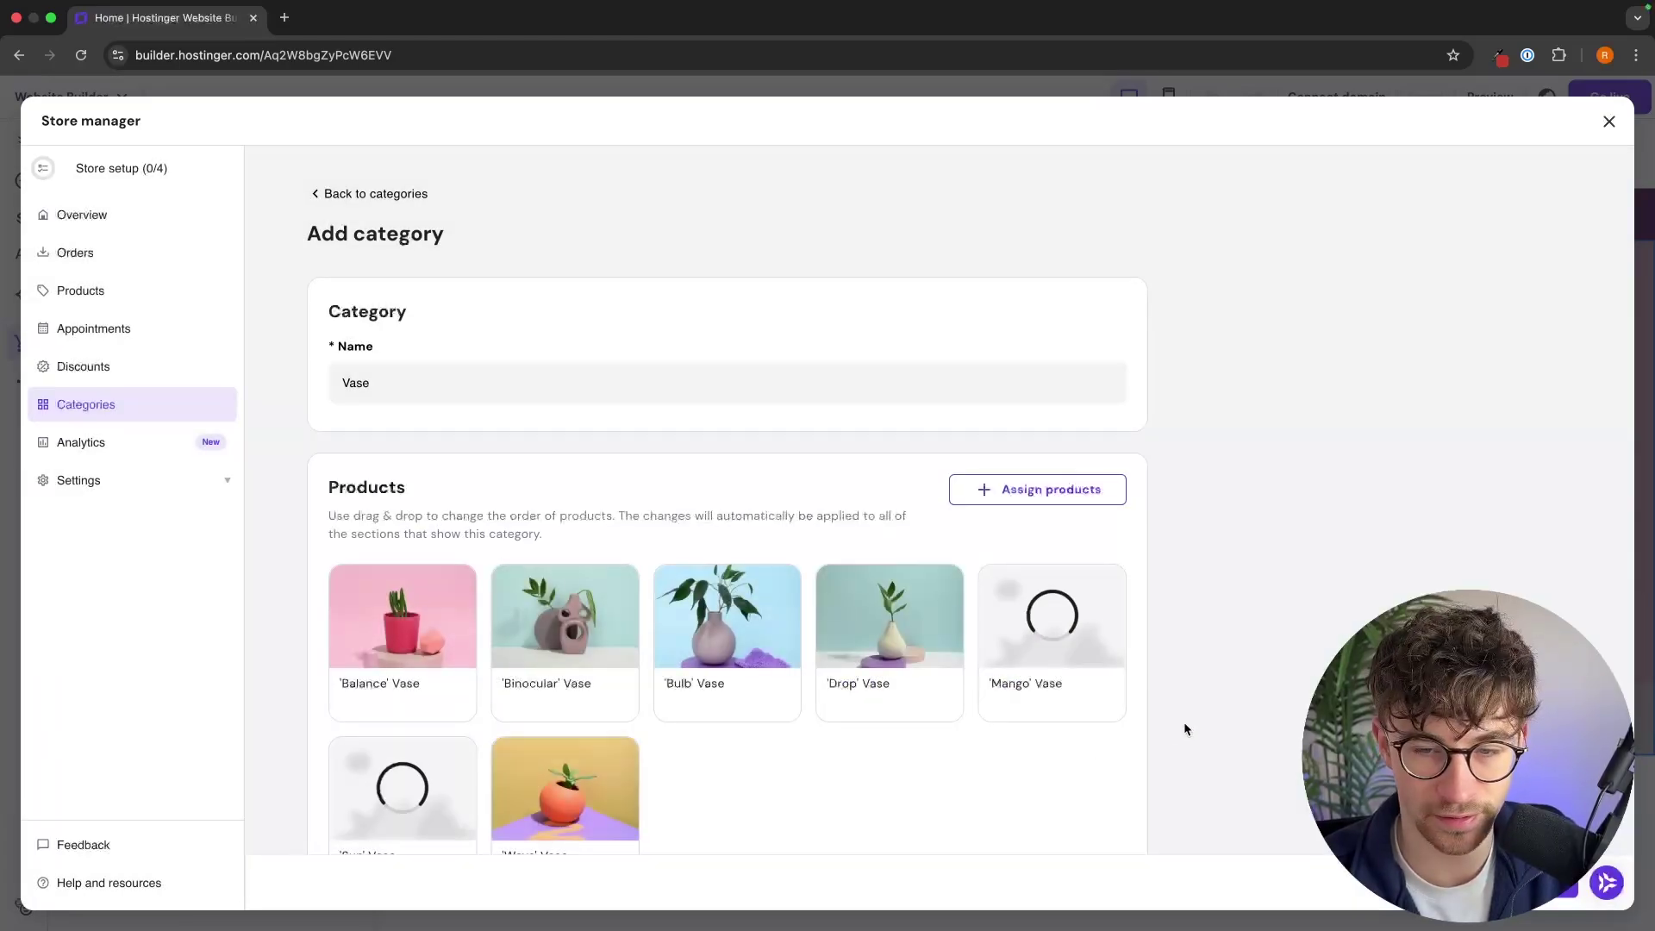
- Save the Vase category and start another product category named Flower Pots
scroll(1183, 722, "down", 1)
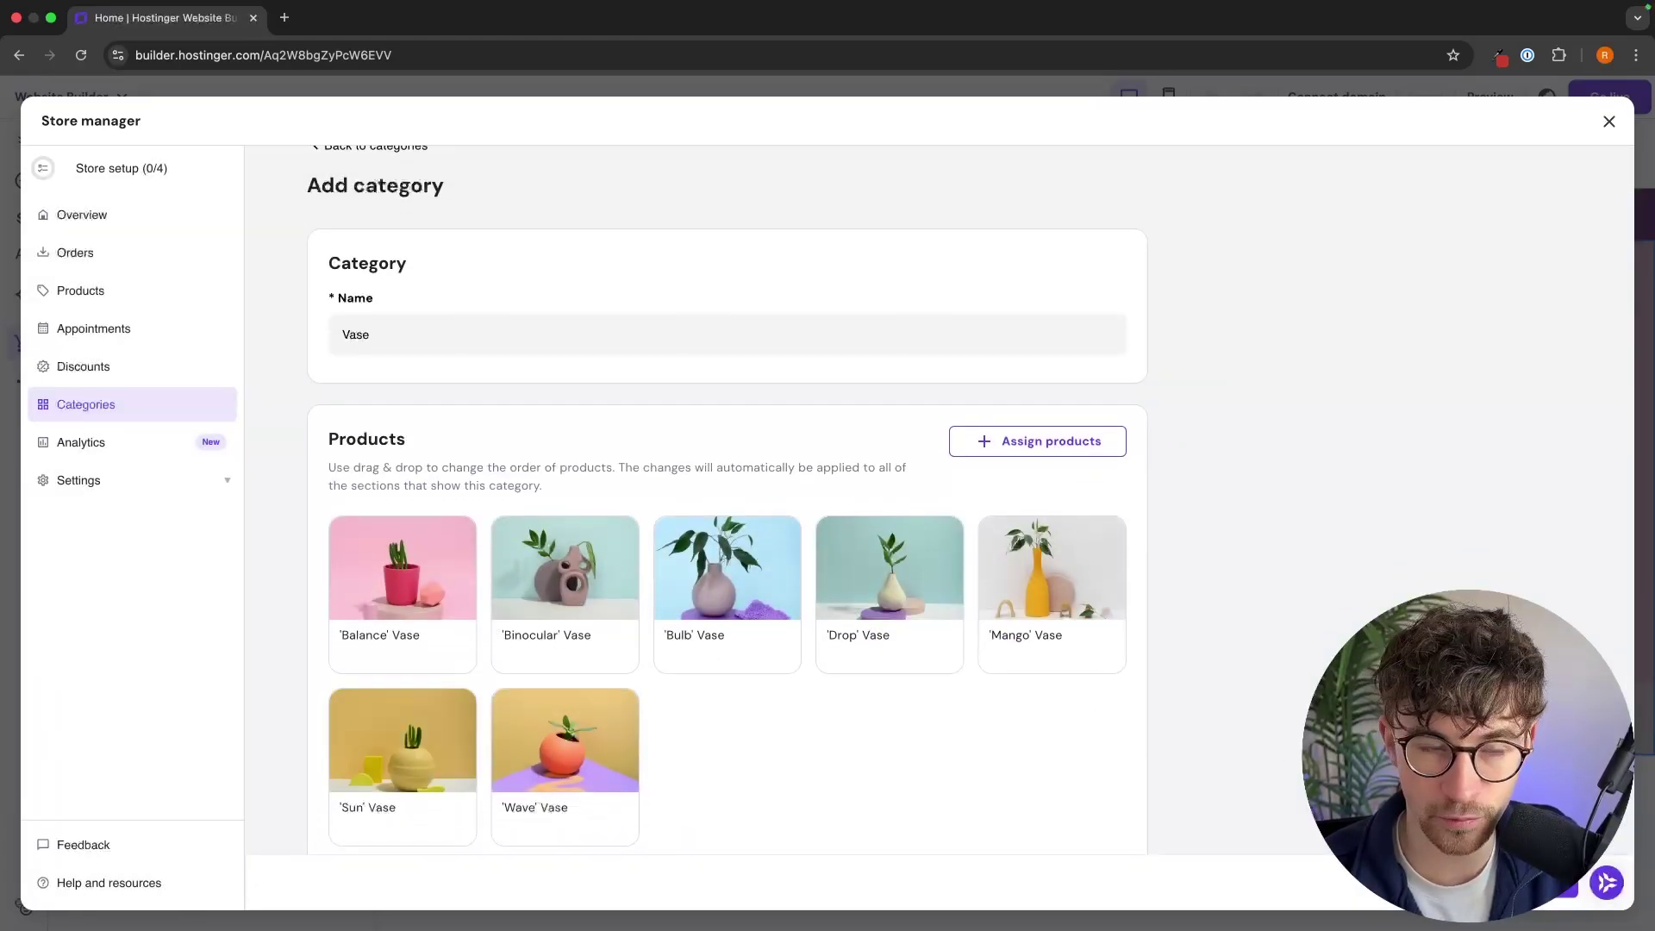
left_click(1544, 883)
left_click(871, 345)
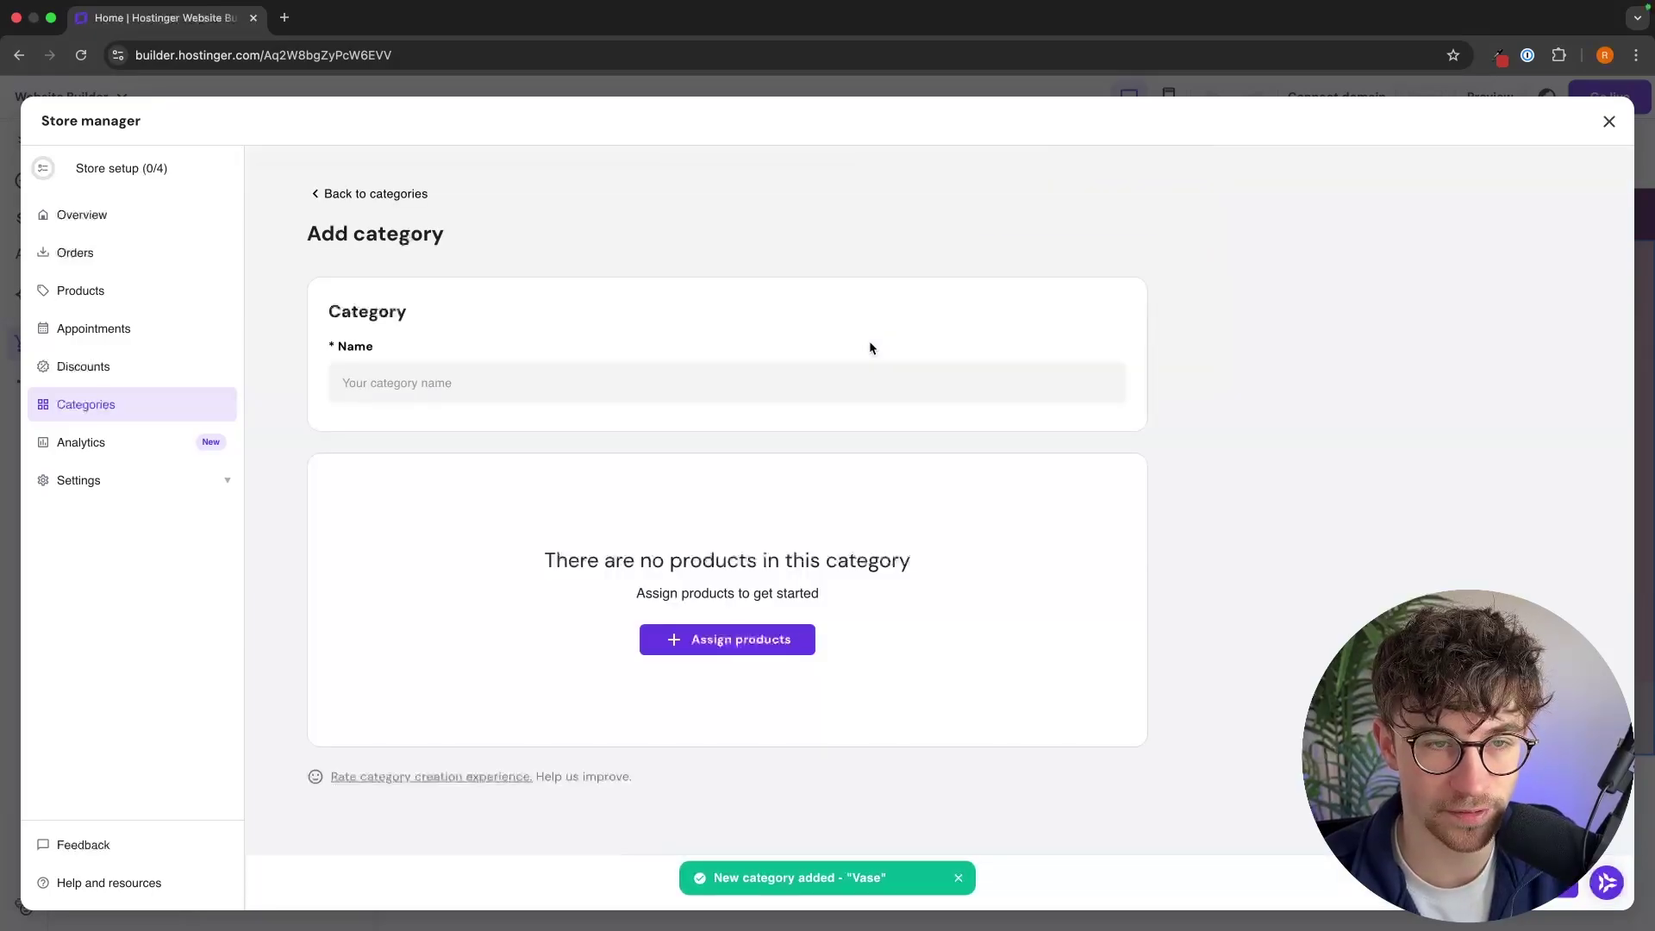
left_click(579, 366)
type("Fl")
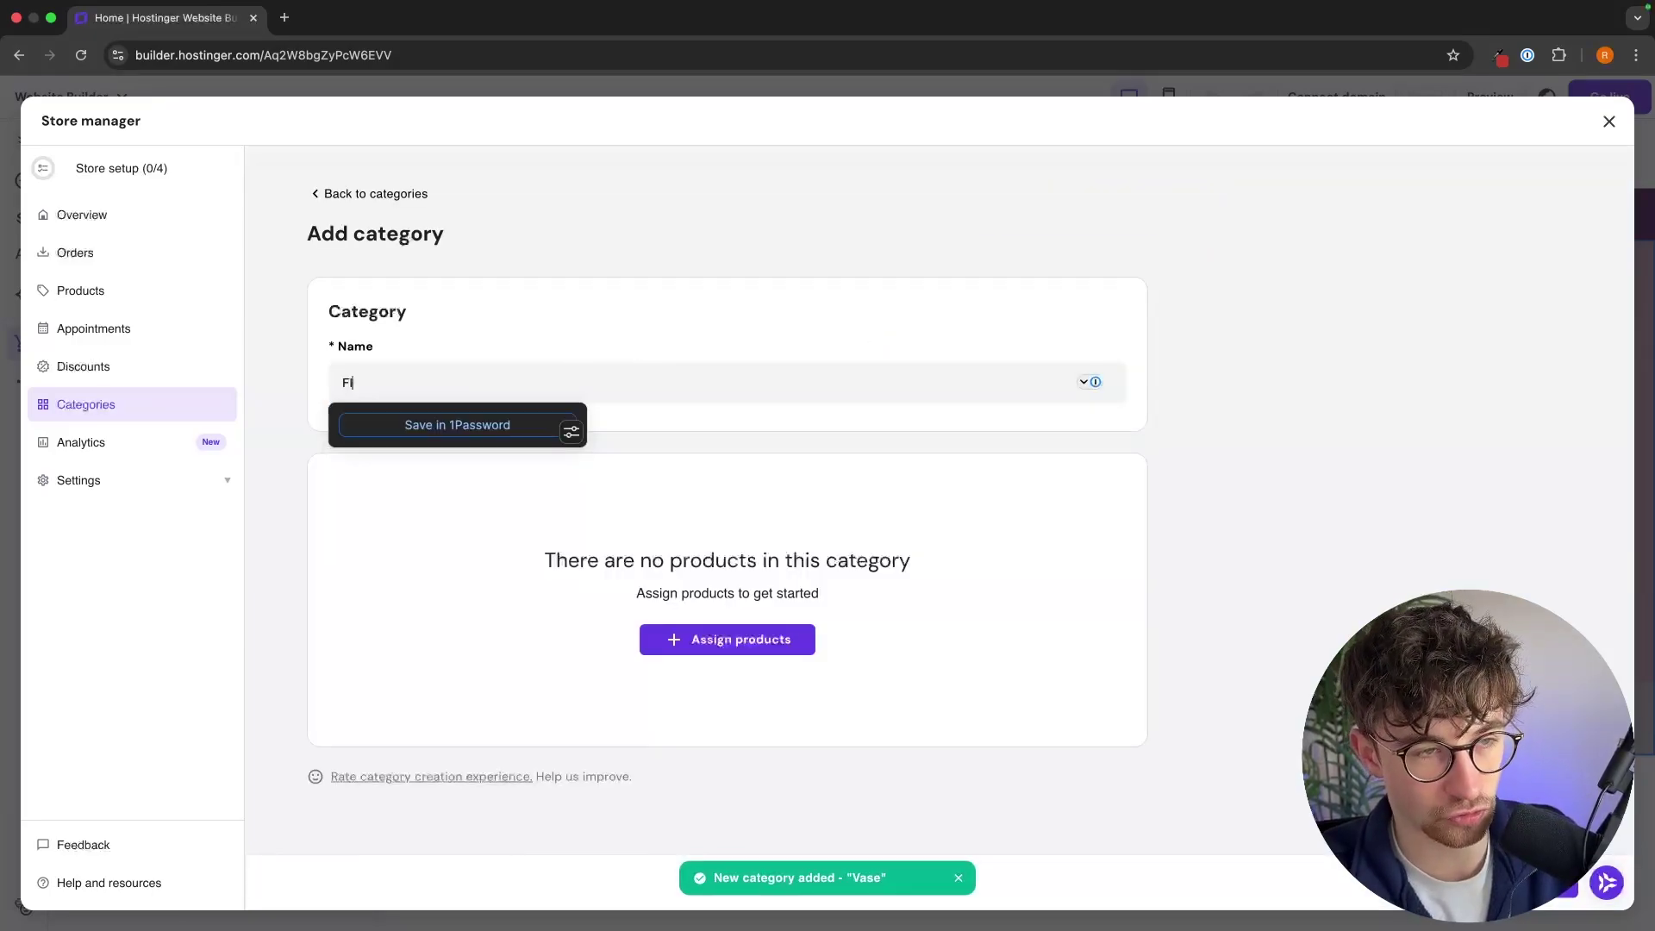
type("ower Pots")
- Assign the 'Bubble' and 'Candy' flowerpots to the Flower Pots category
left_click(726, 639)
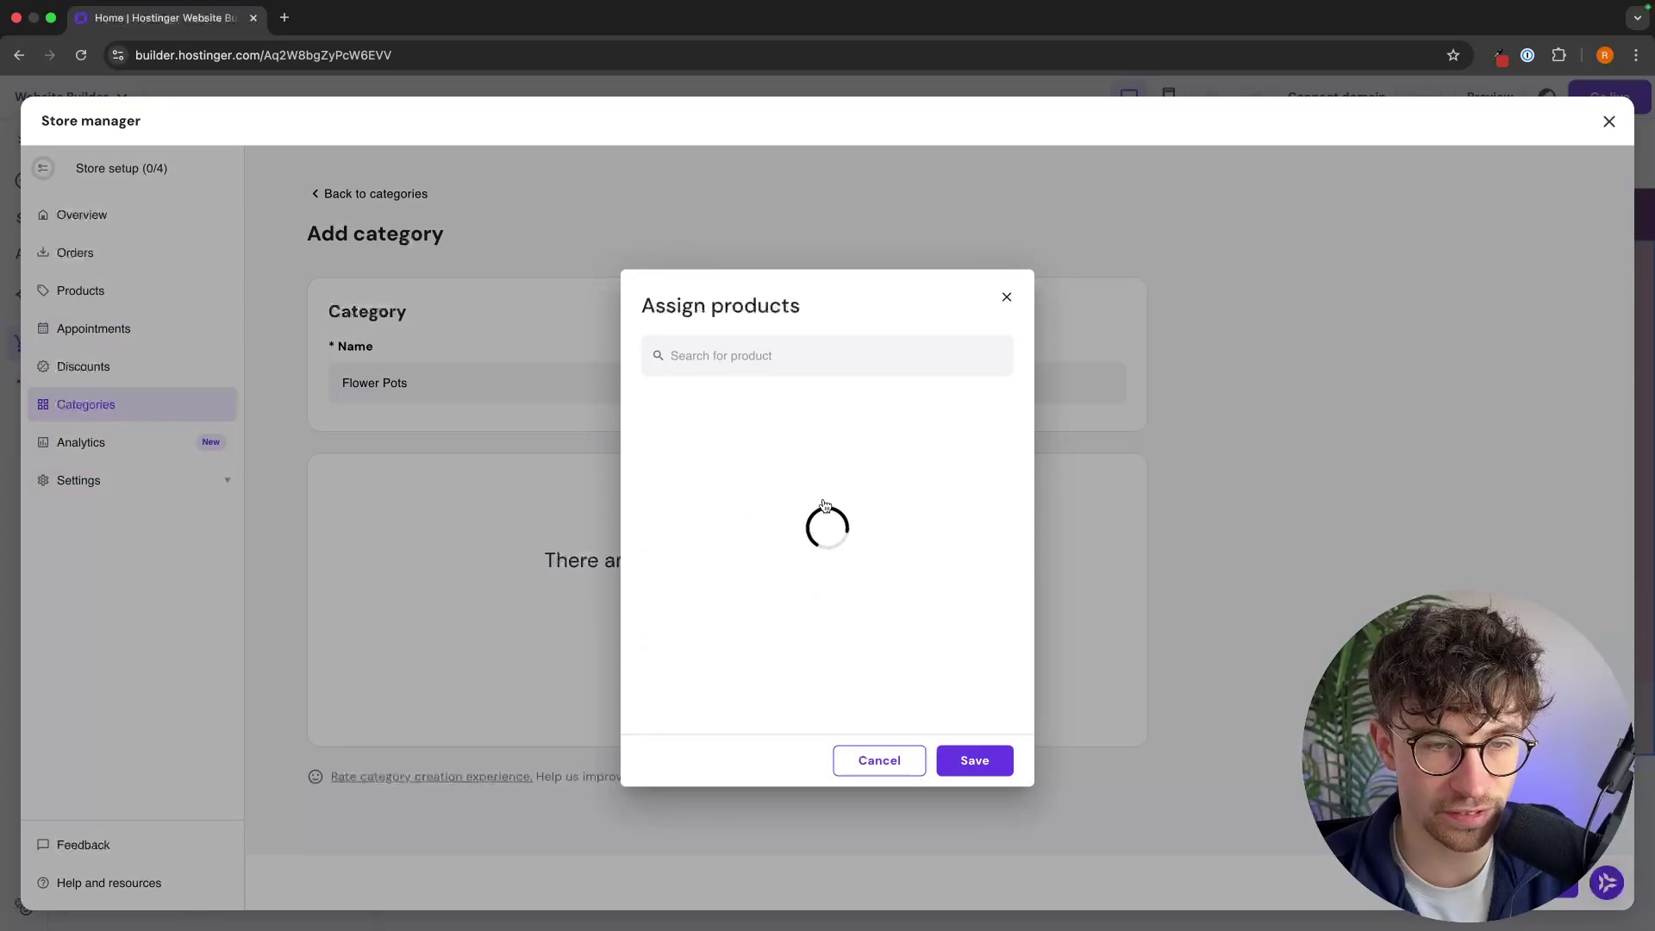
left_click(794, 470)
scroll(801, 406, "down", 1)
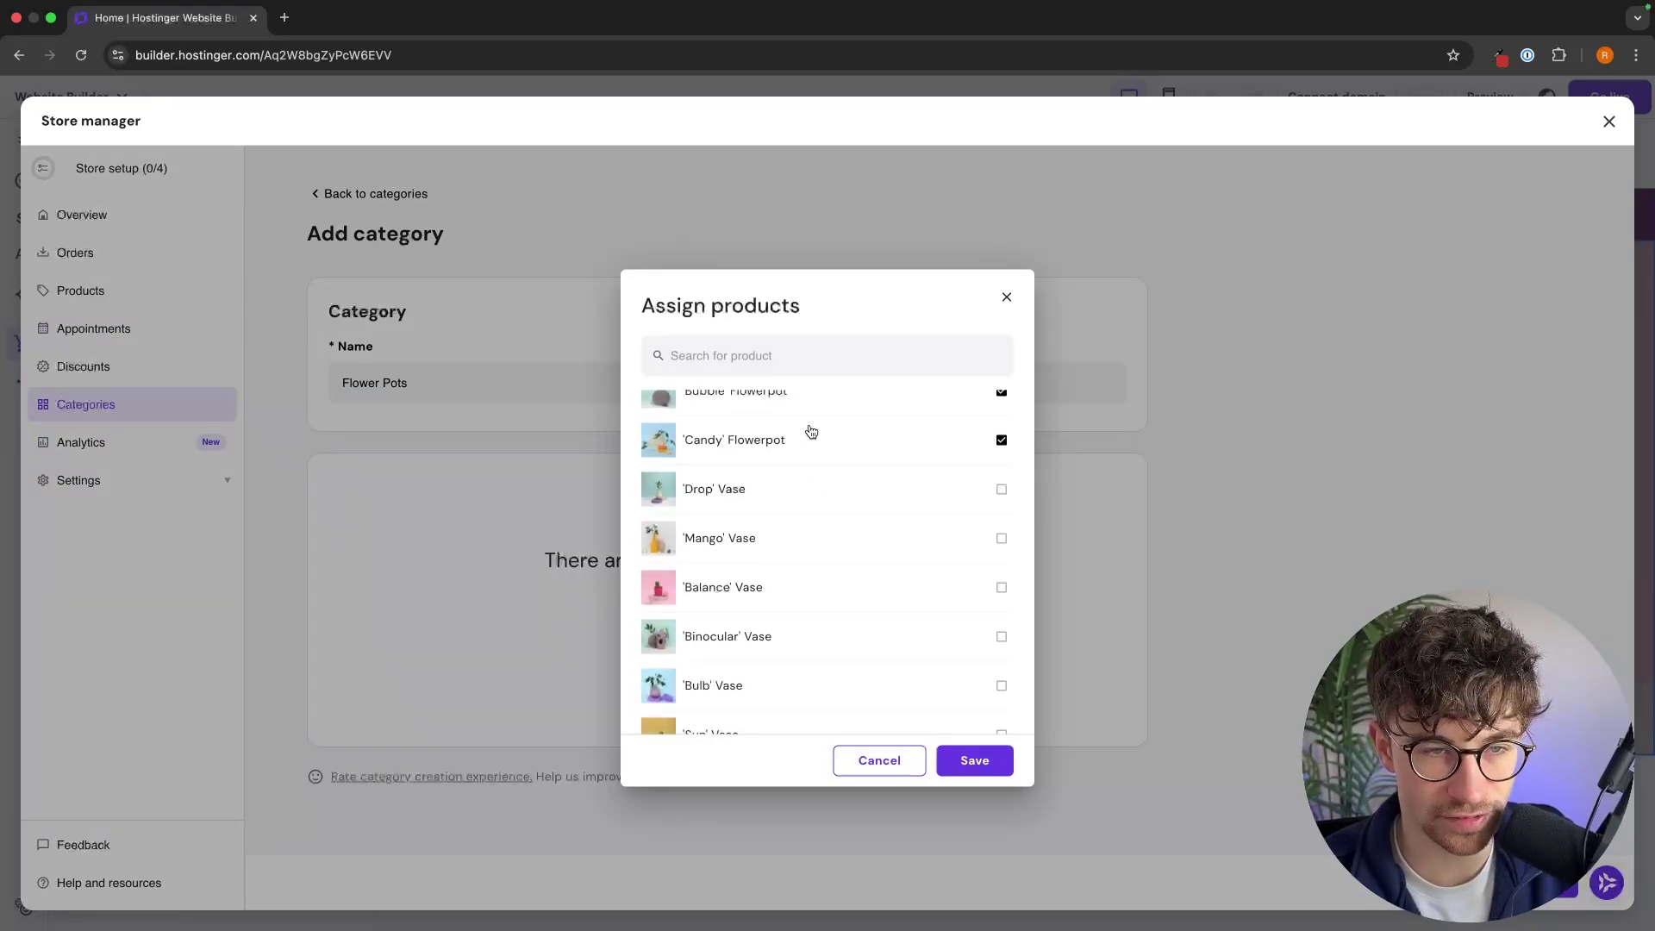
scroll(810, 432, "down", 2)
left_click(974, 761)
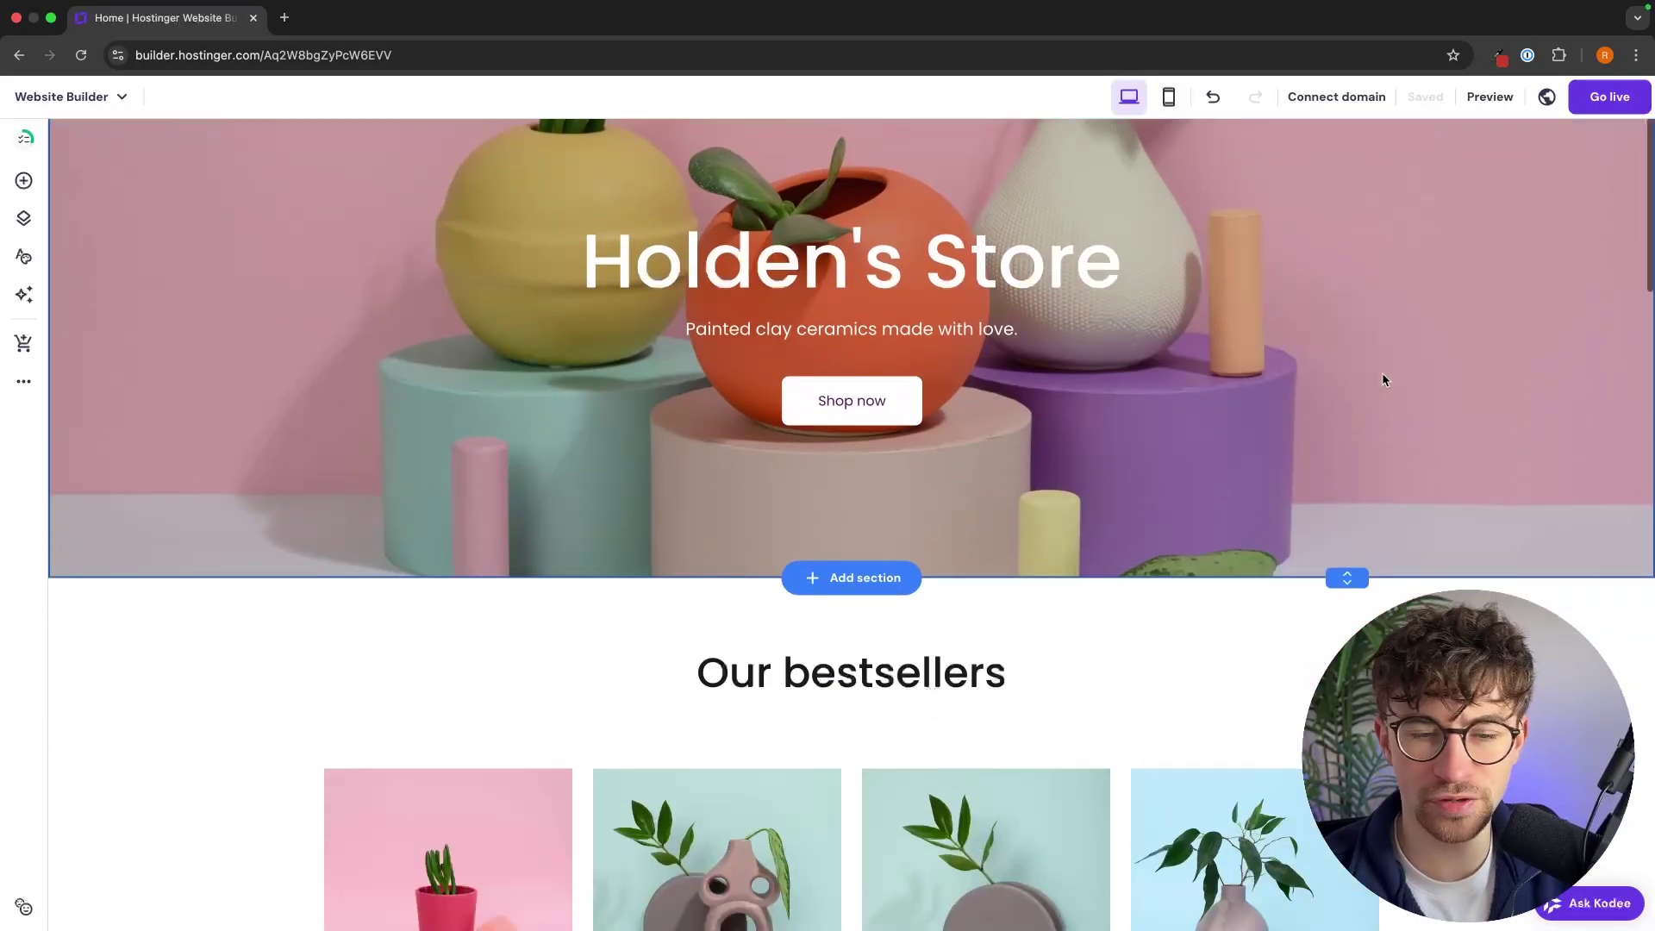
- Replace the "Our bestsellers" heading on the home page with "Shop Vases"
scroll(1383, 373, "down", 4)
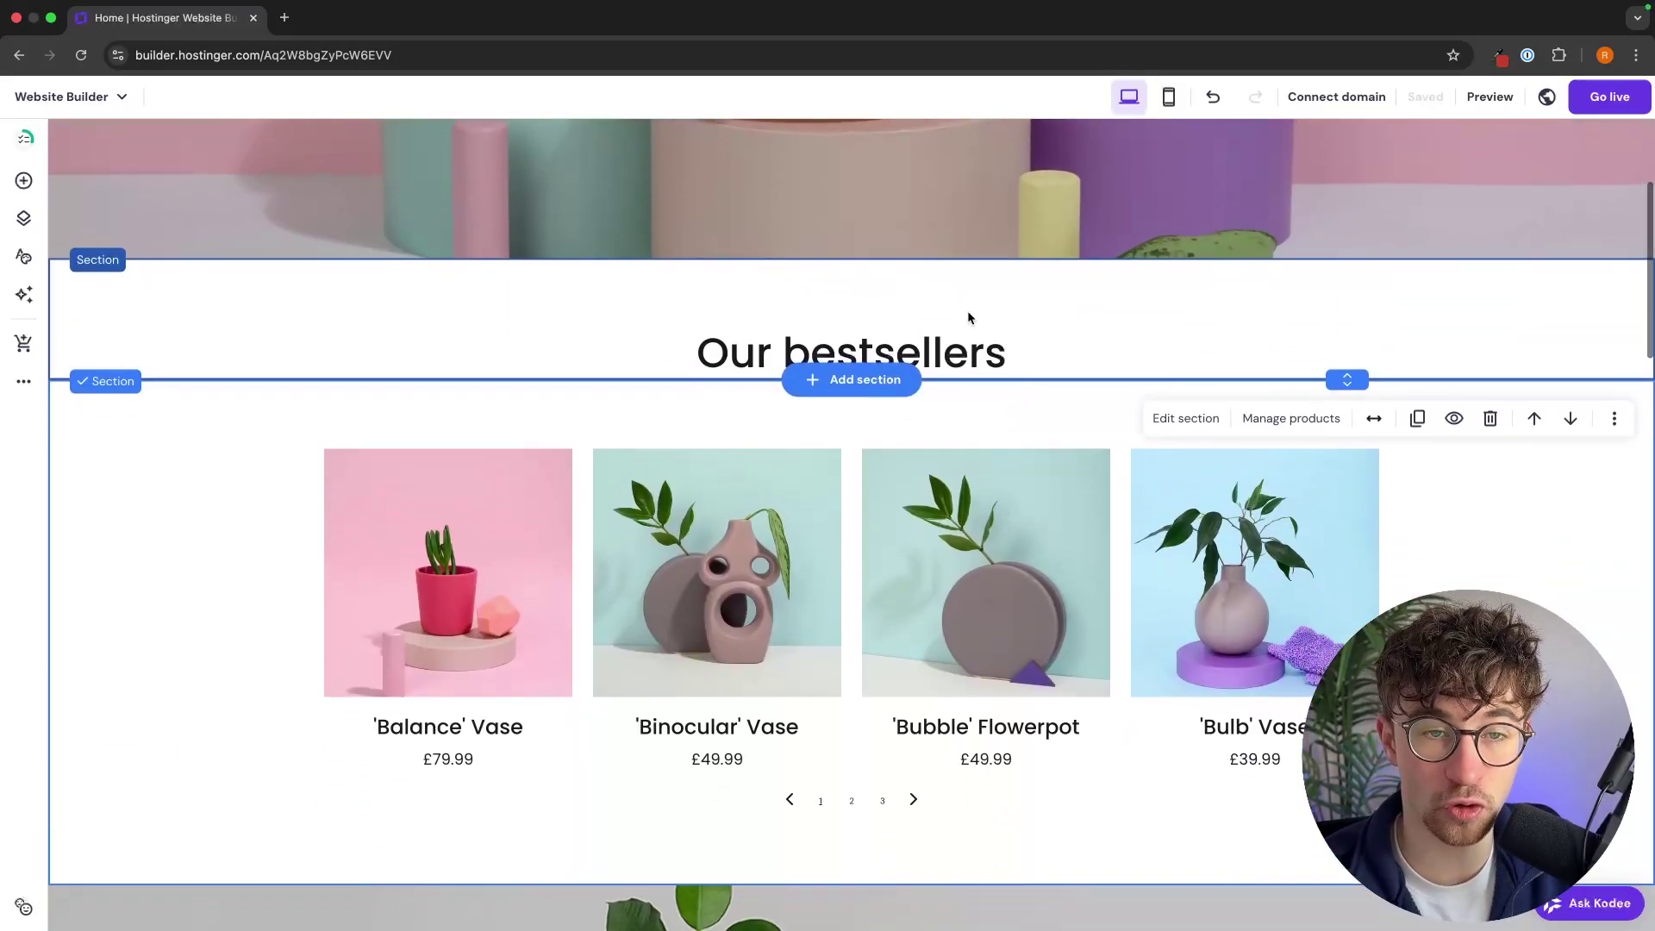
left_click(791, 351)
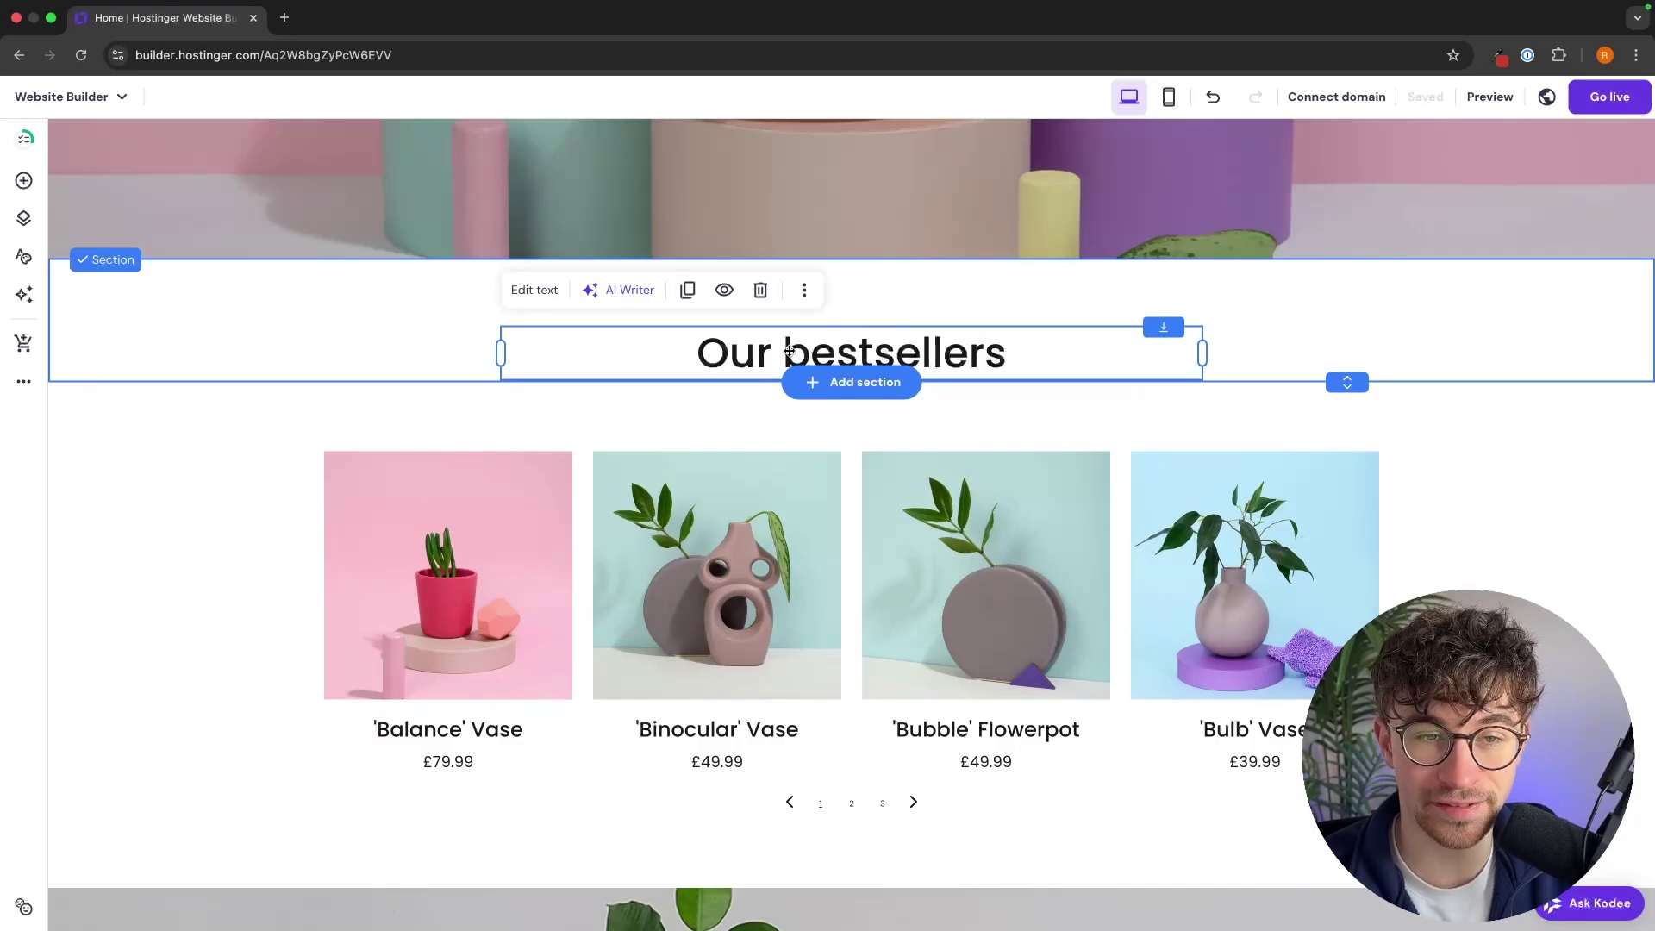
left_click(1332, 424)
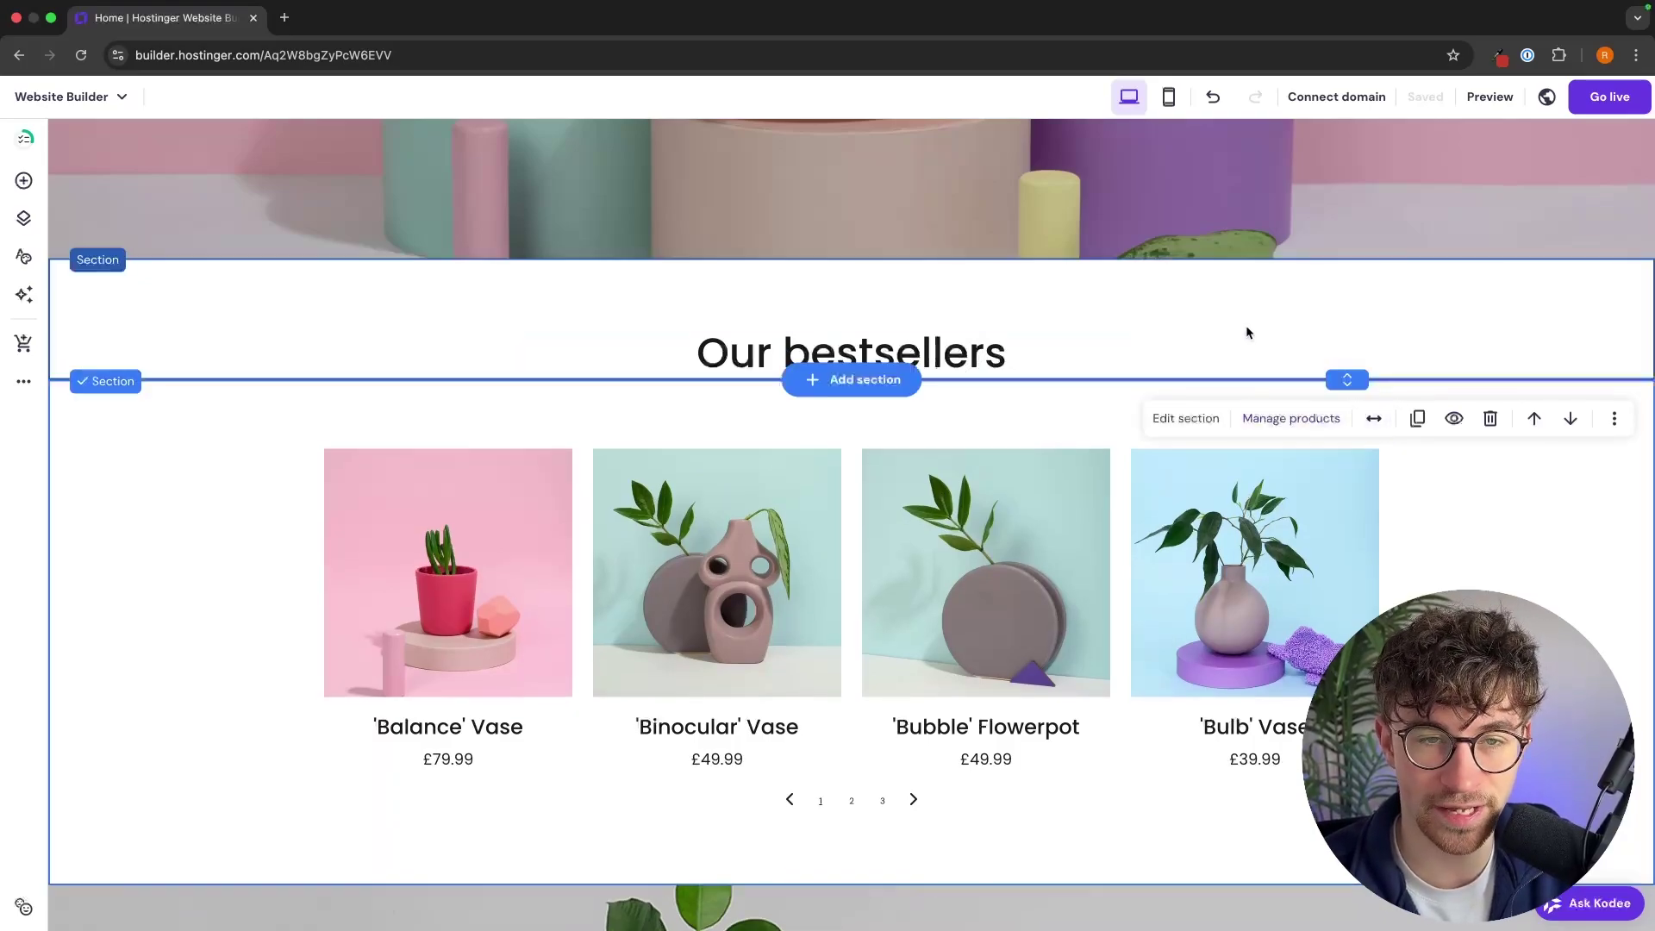
double_click(888, 345)
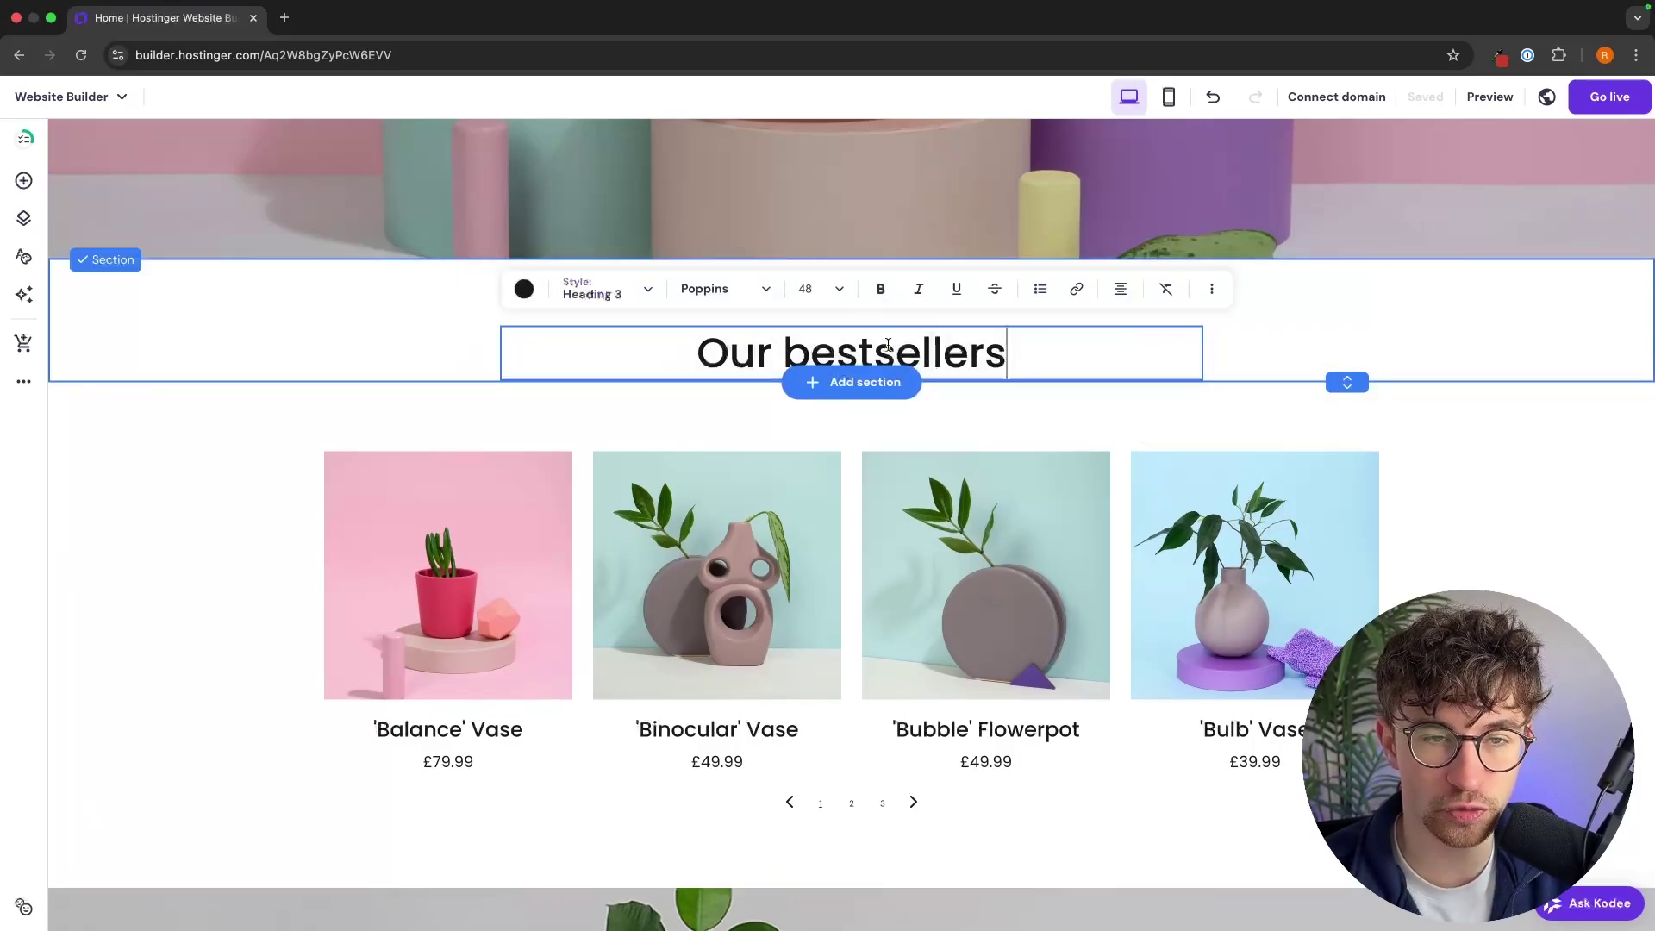
double_click(887, 349)
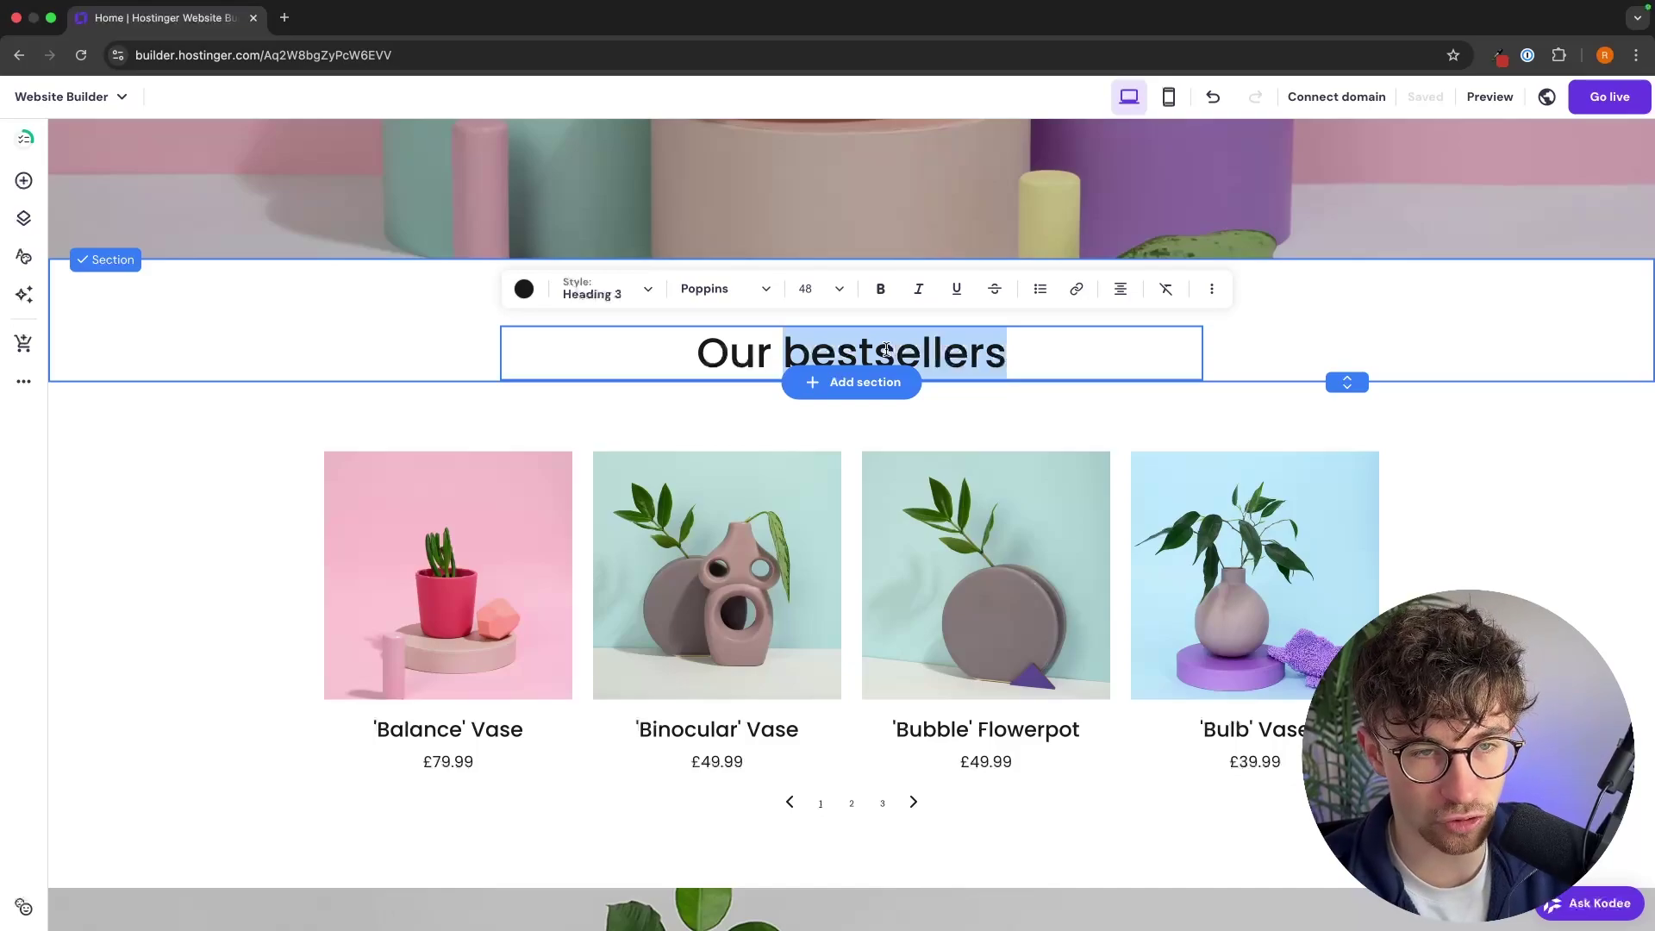
key("BackSpace")
key("BackSpace")
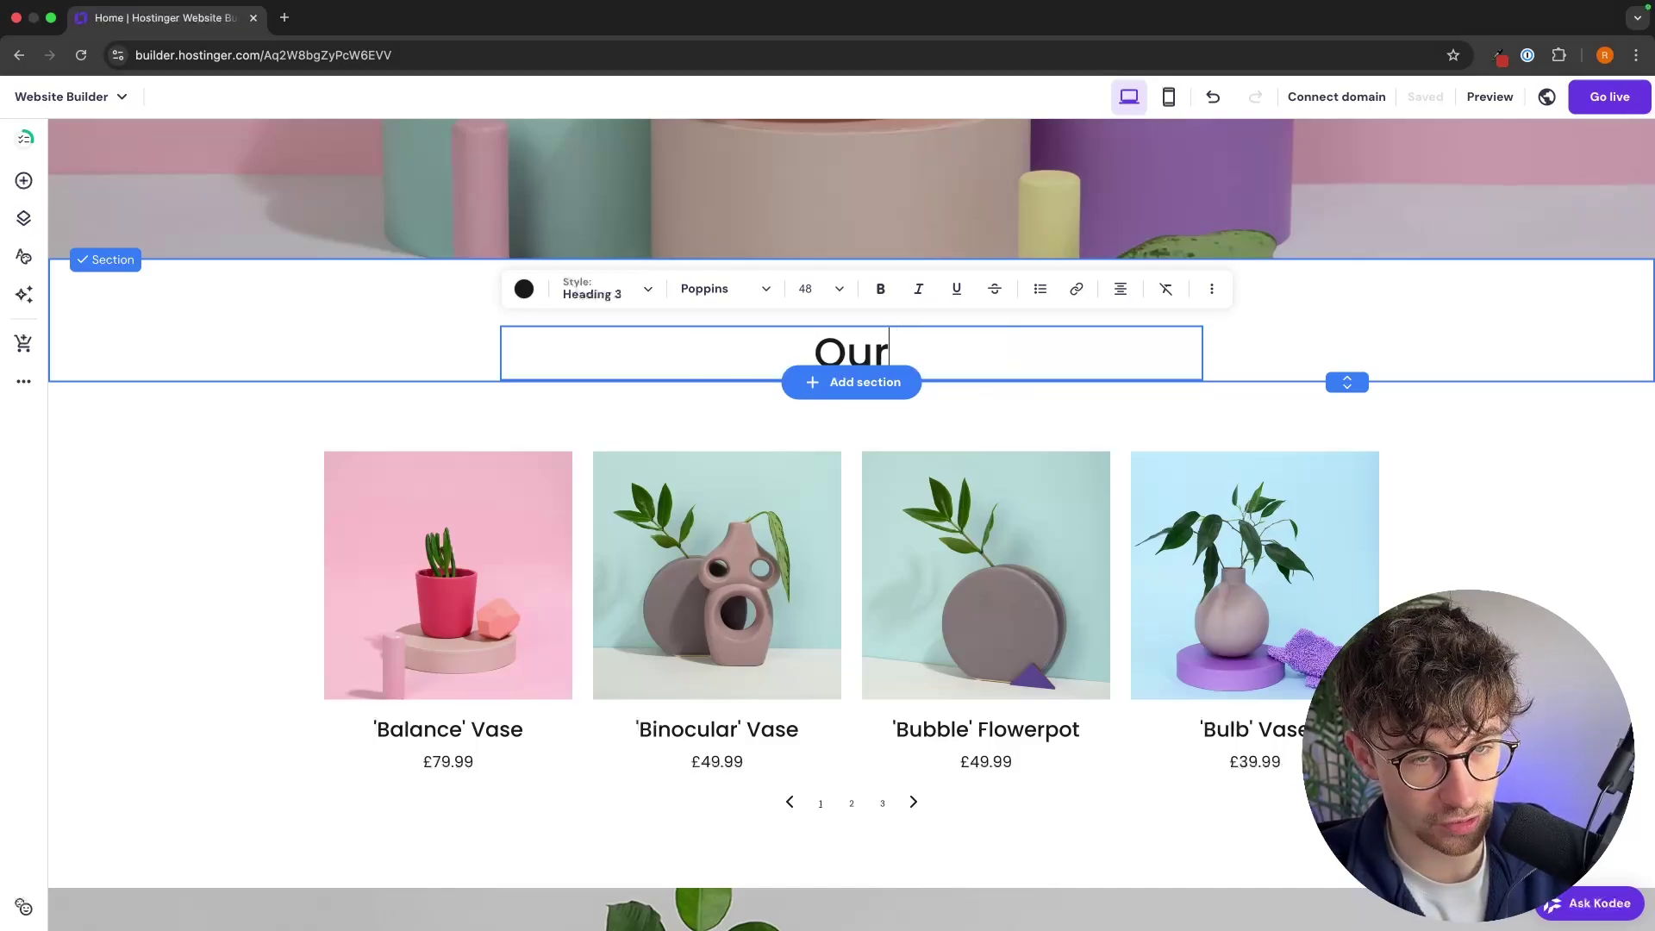
key("BackSpace")
key("BackSpace")
key("BackSpace")
type("Shop Vas")
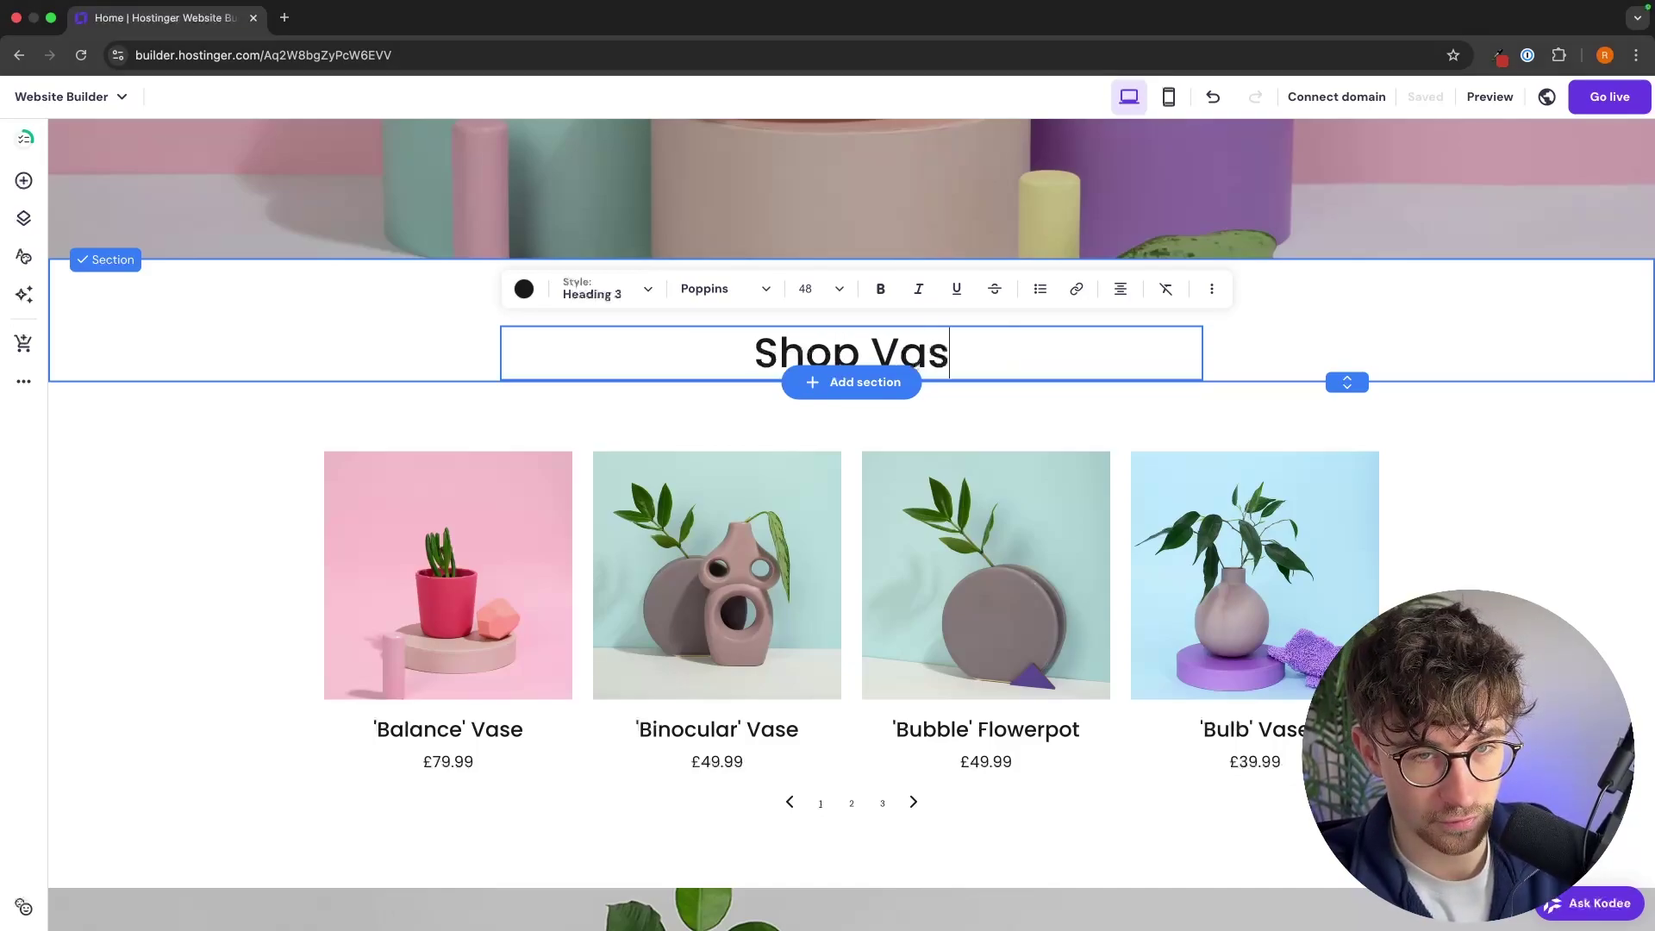
type("es")
key("Escape")
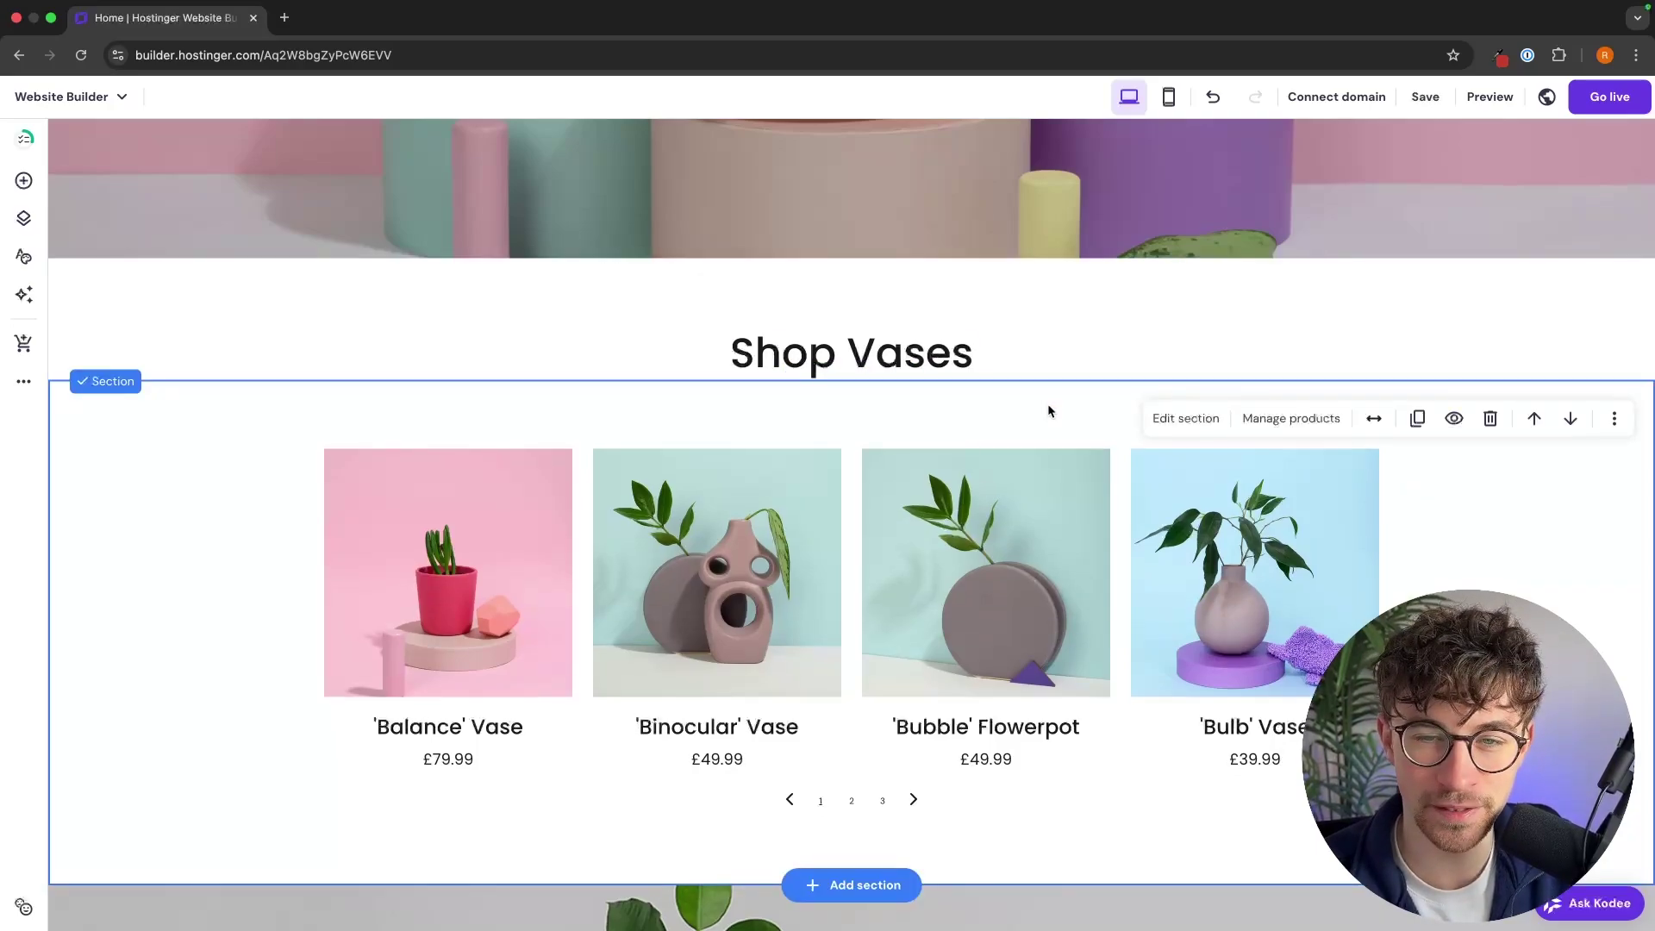
- Filter the product section under the Shop Vases heading to show only the Vase category
scroll(1049, 410, "down", 1)
left_click(1193, 420)
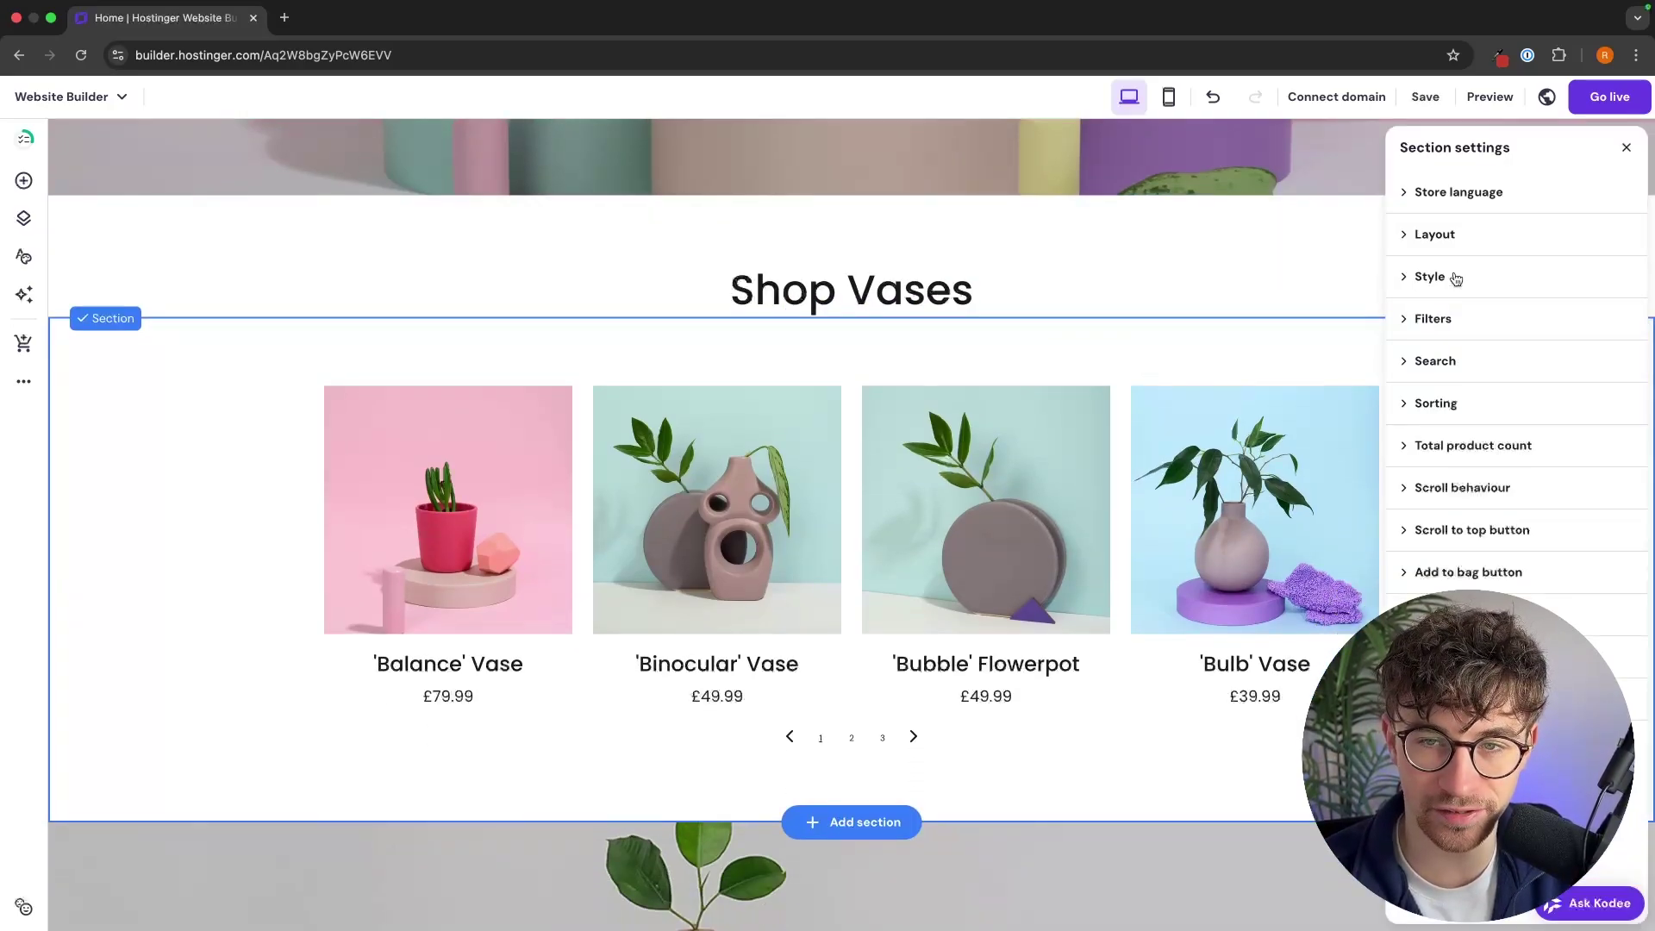
left_click(1448, 318)
left_click(1464, 403)
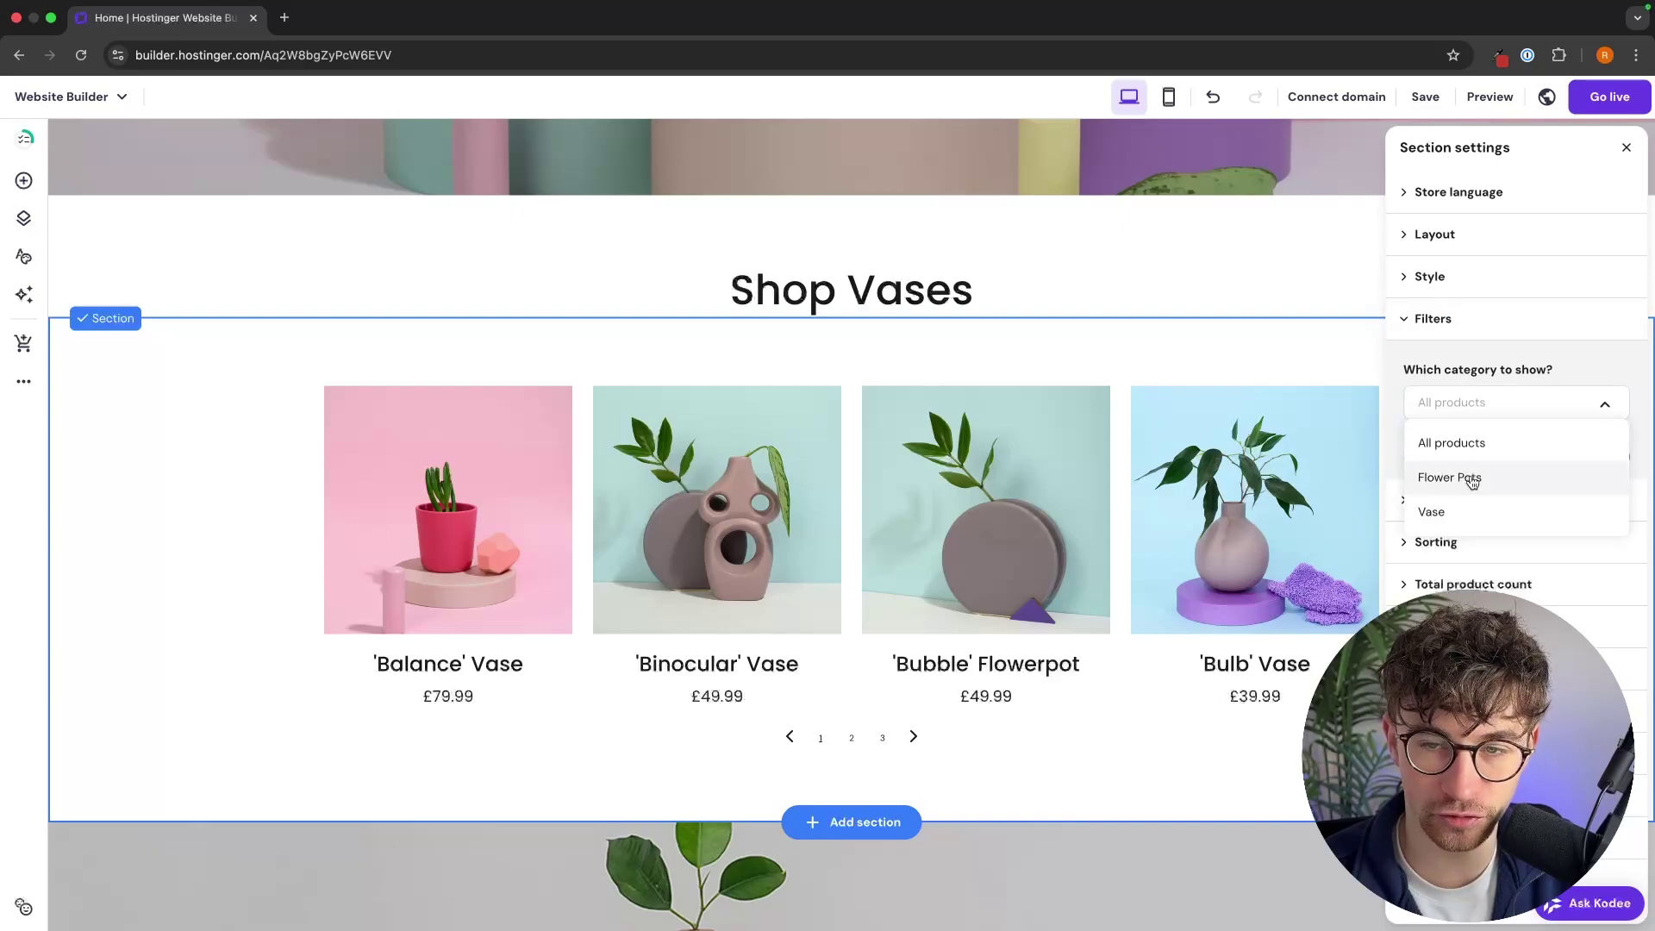
left_click(1462, 511)
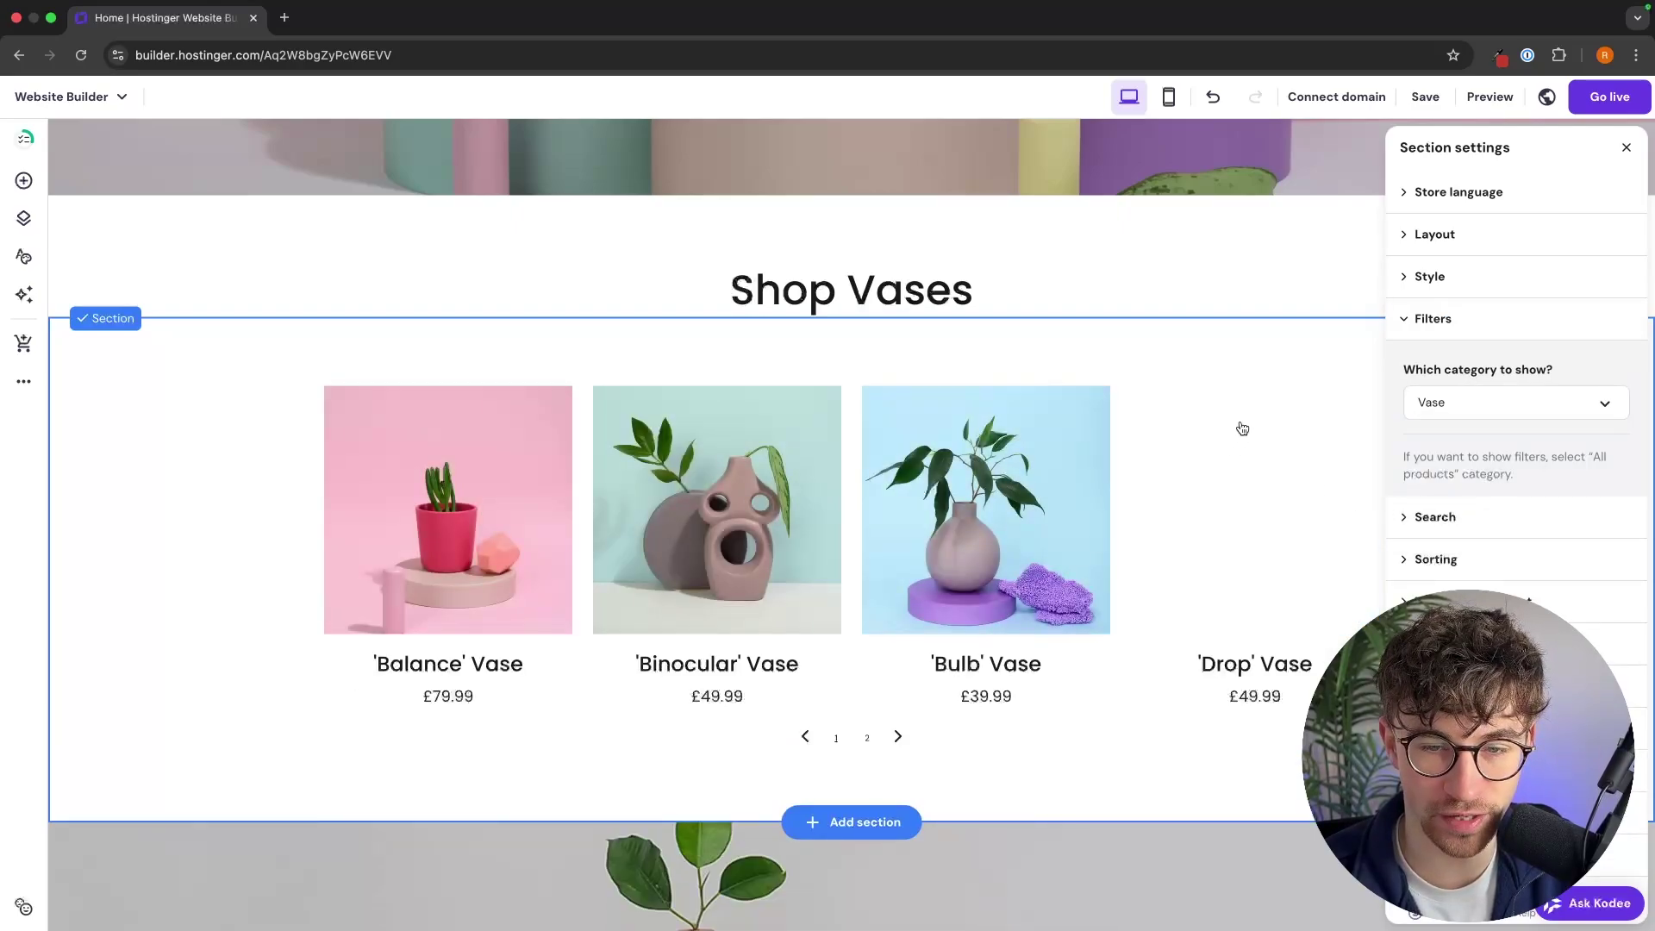
- Duplicate the vase product section and its Shop Vases heading section, placing the copies below the originals
left_click(1275, 352)
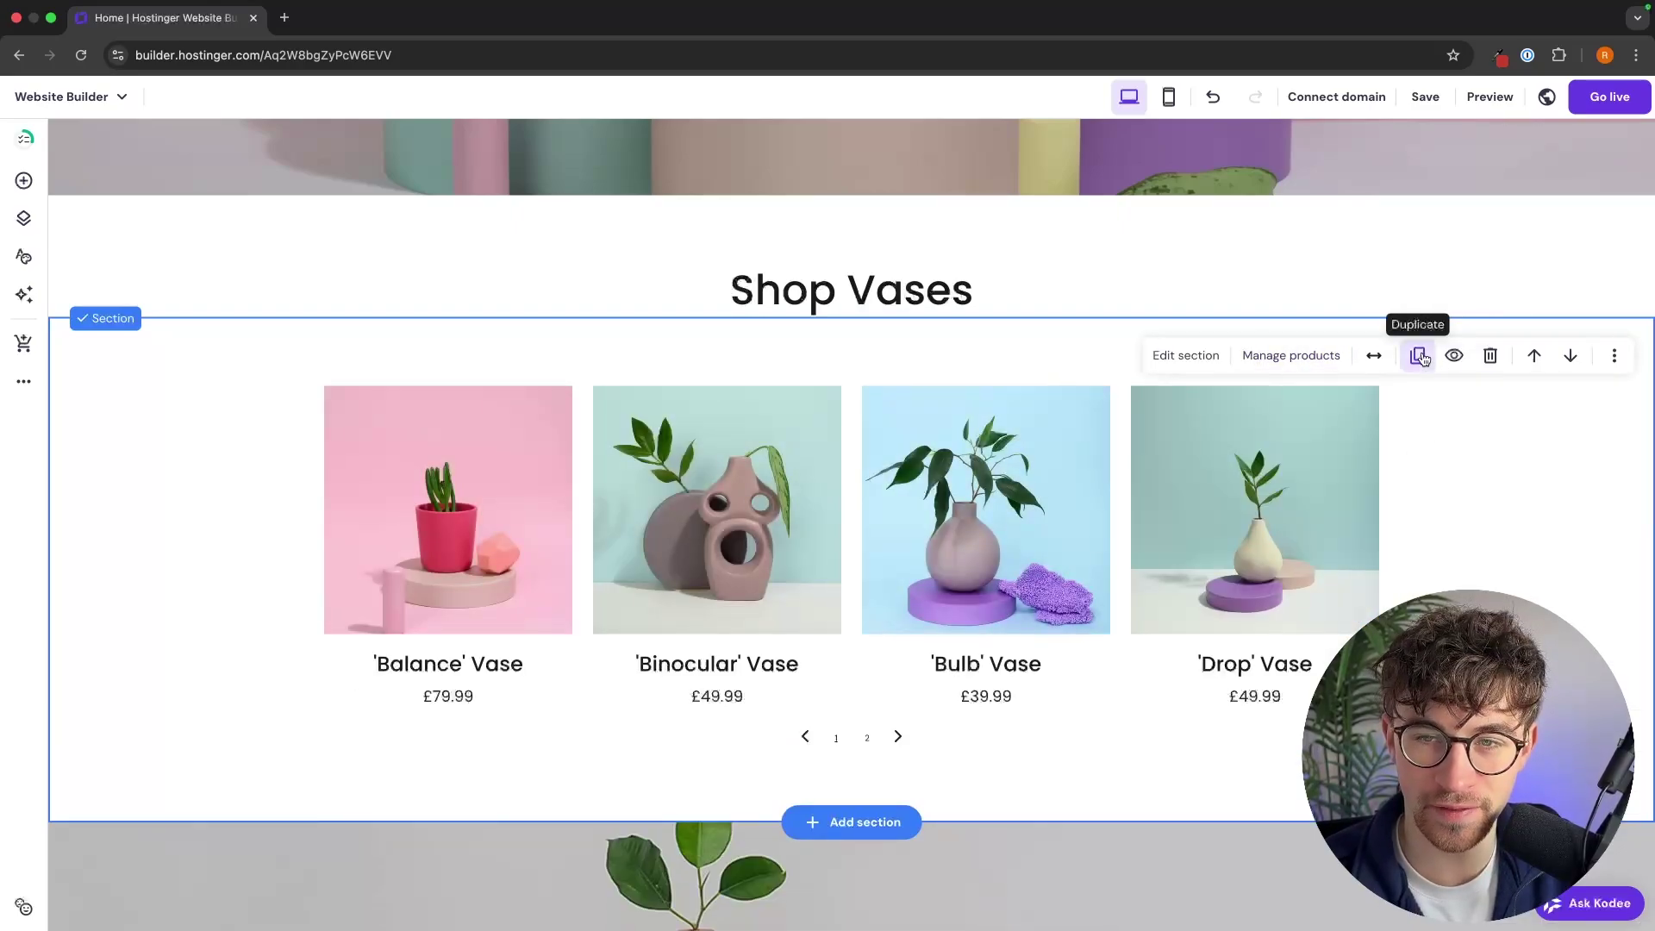
left_click(1428, 284)
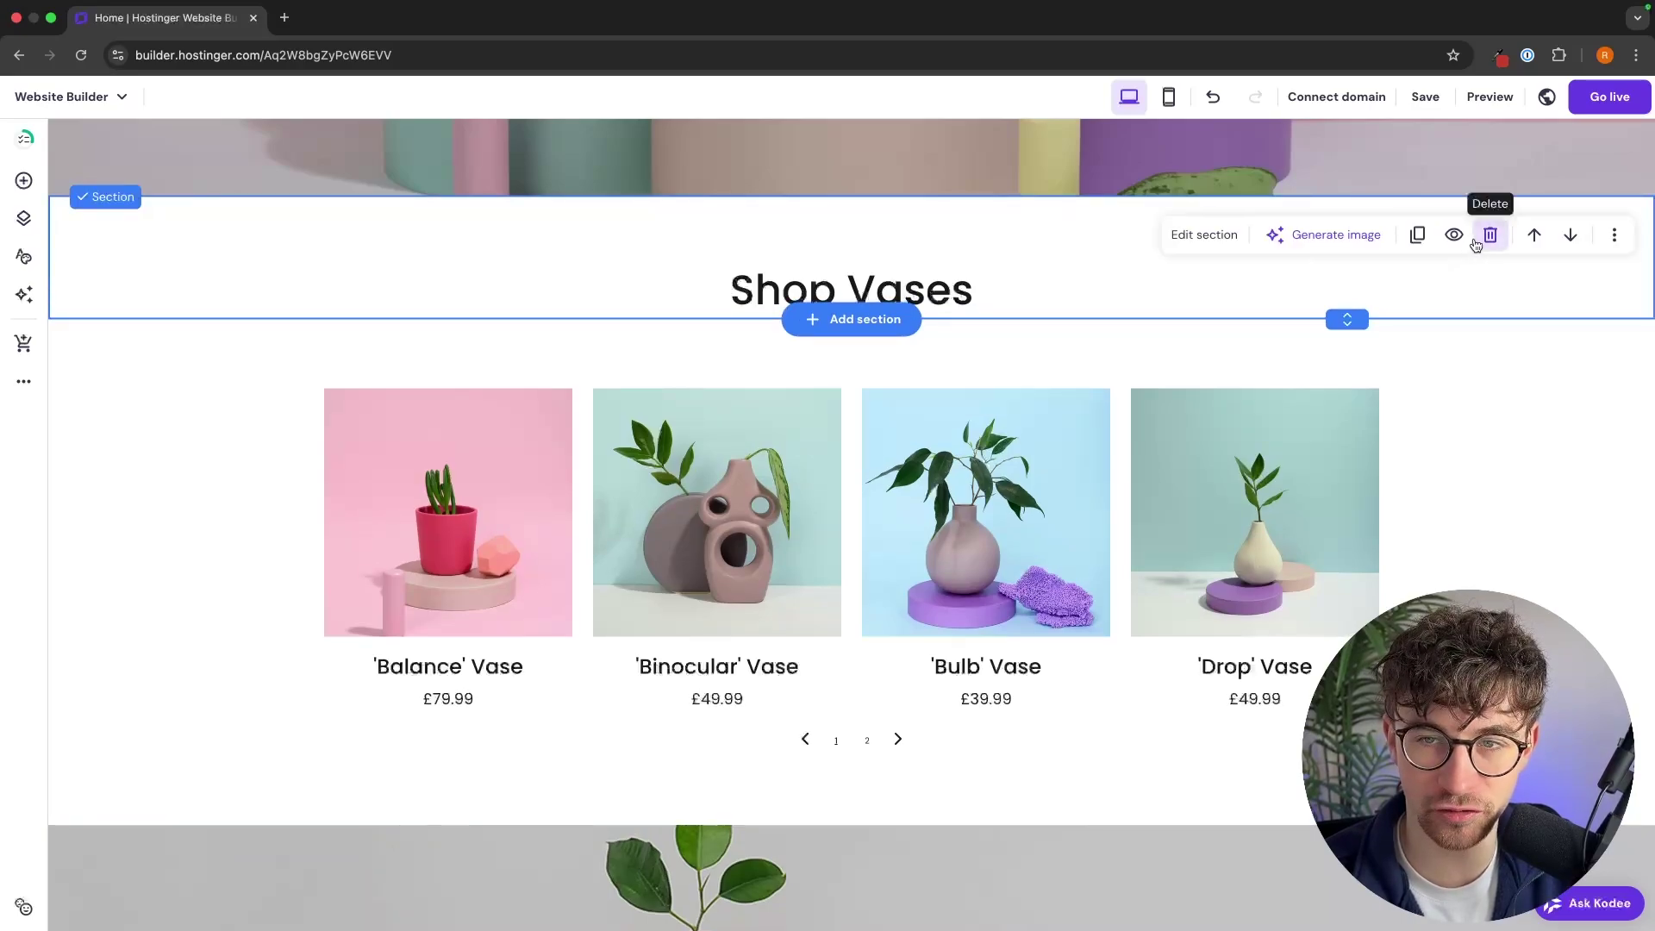
left_click(1422, 236)
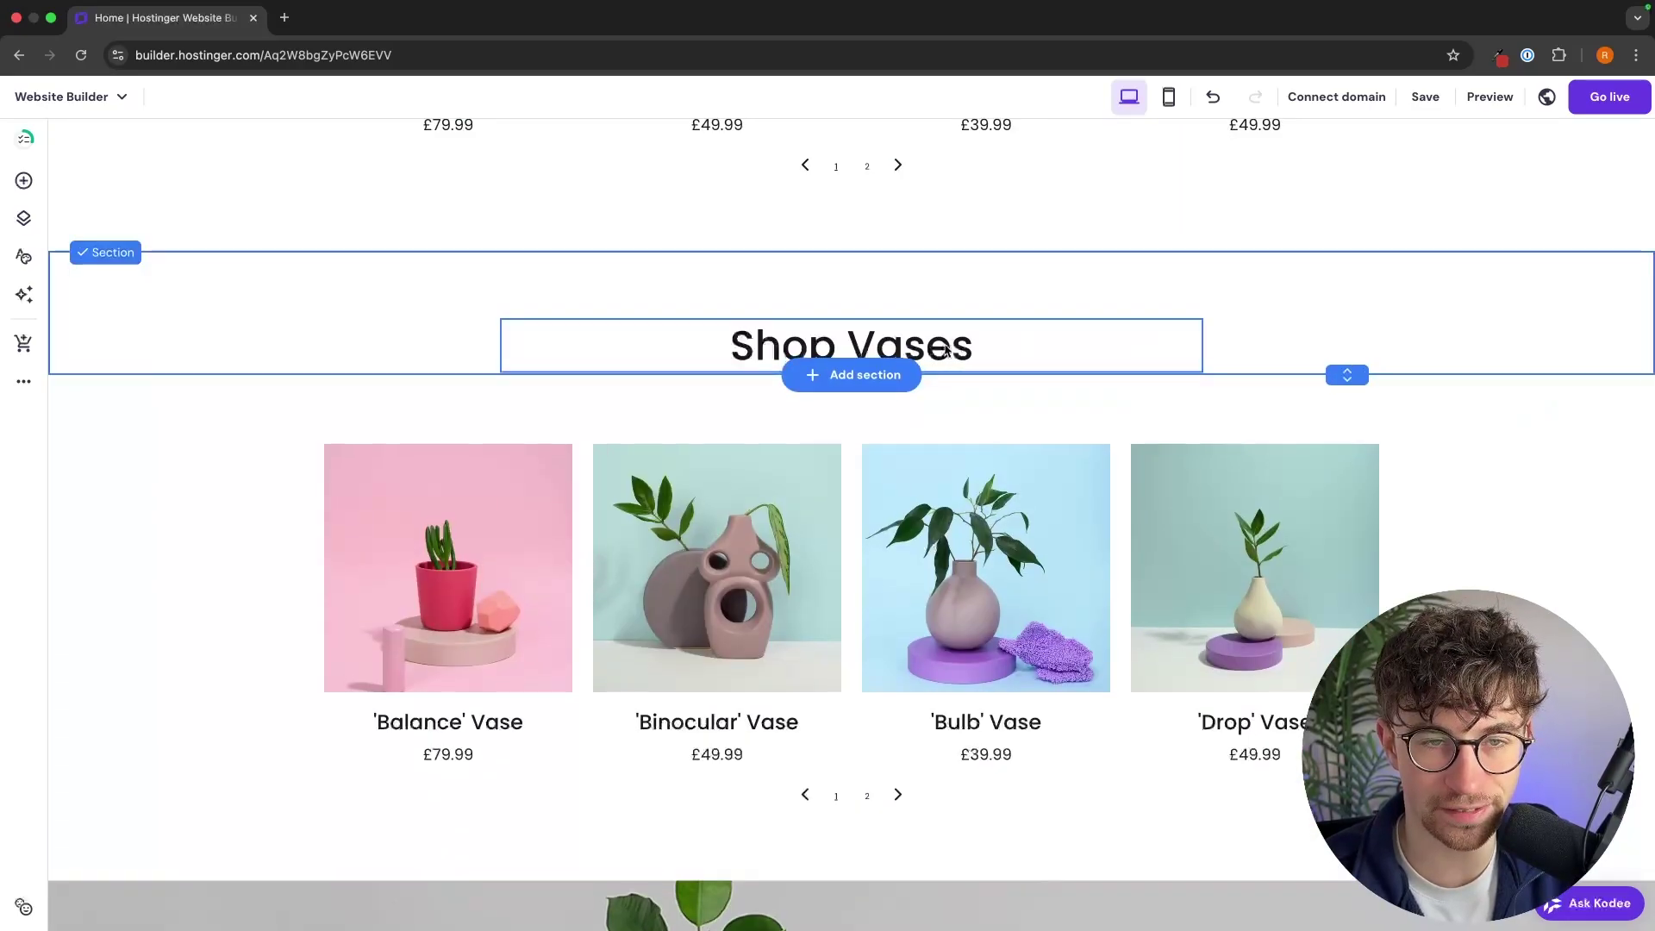
- Change the duplicated Shop Vases heading to "Shop Flowepots"
left_click(937, 345)
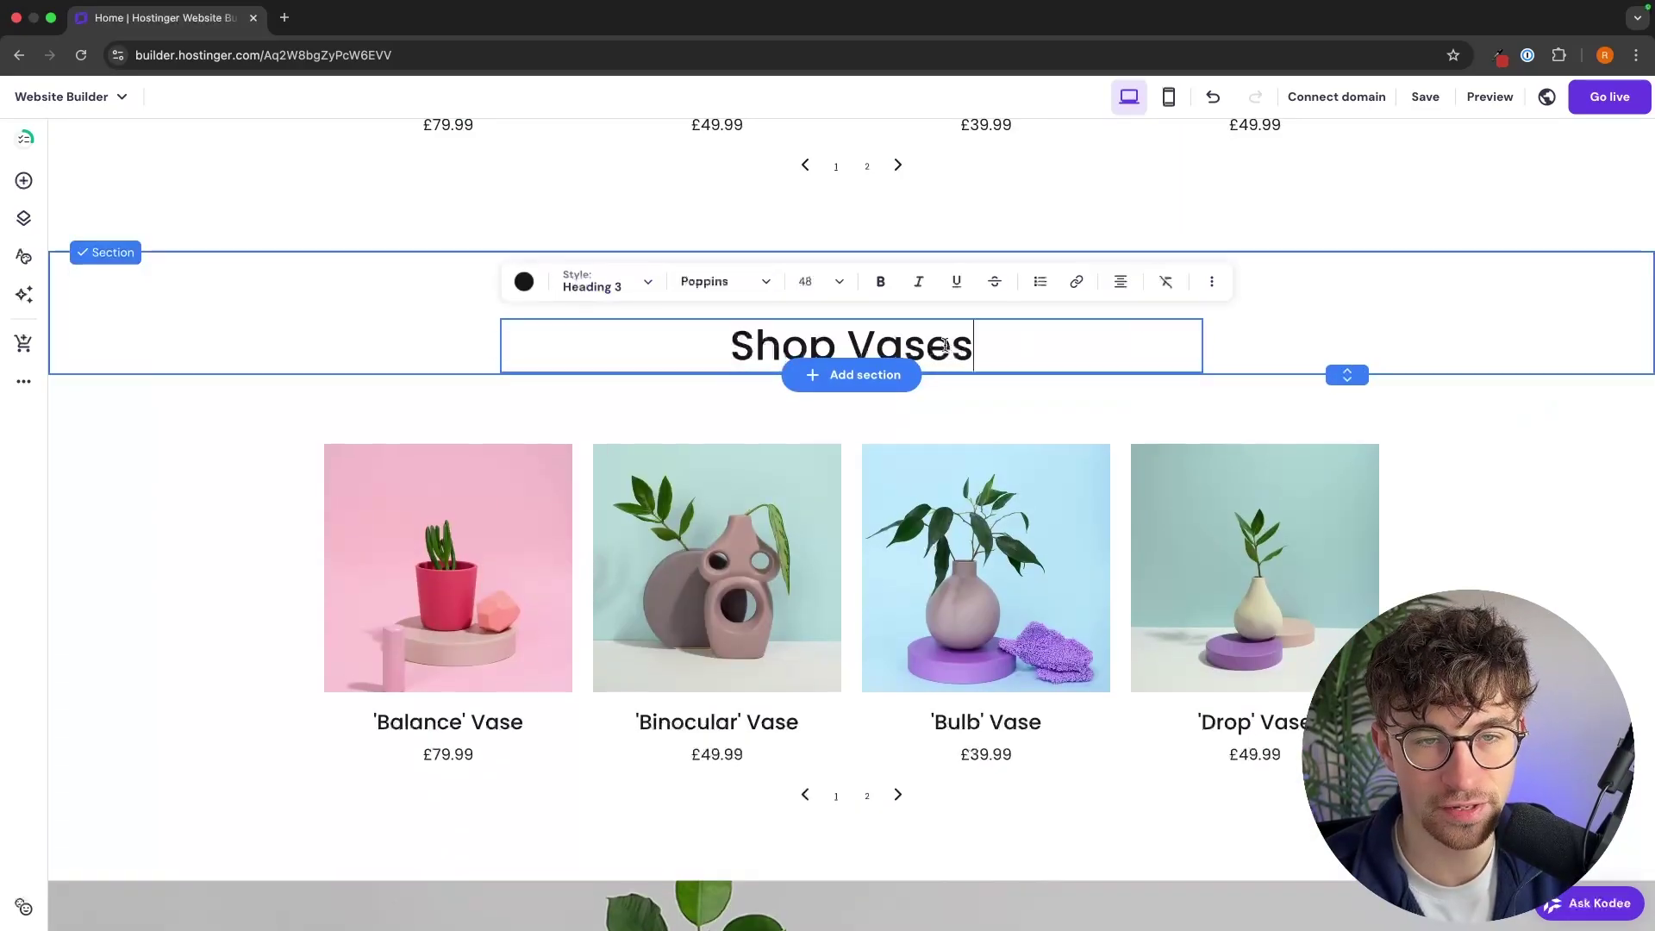
double_click(938, 345)
type("Fl")
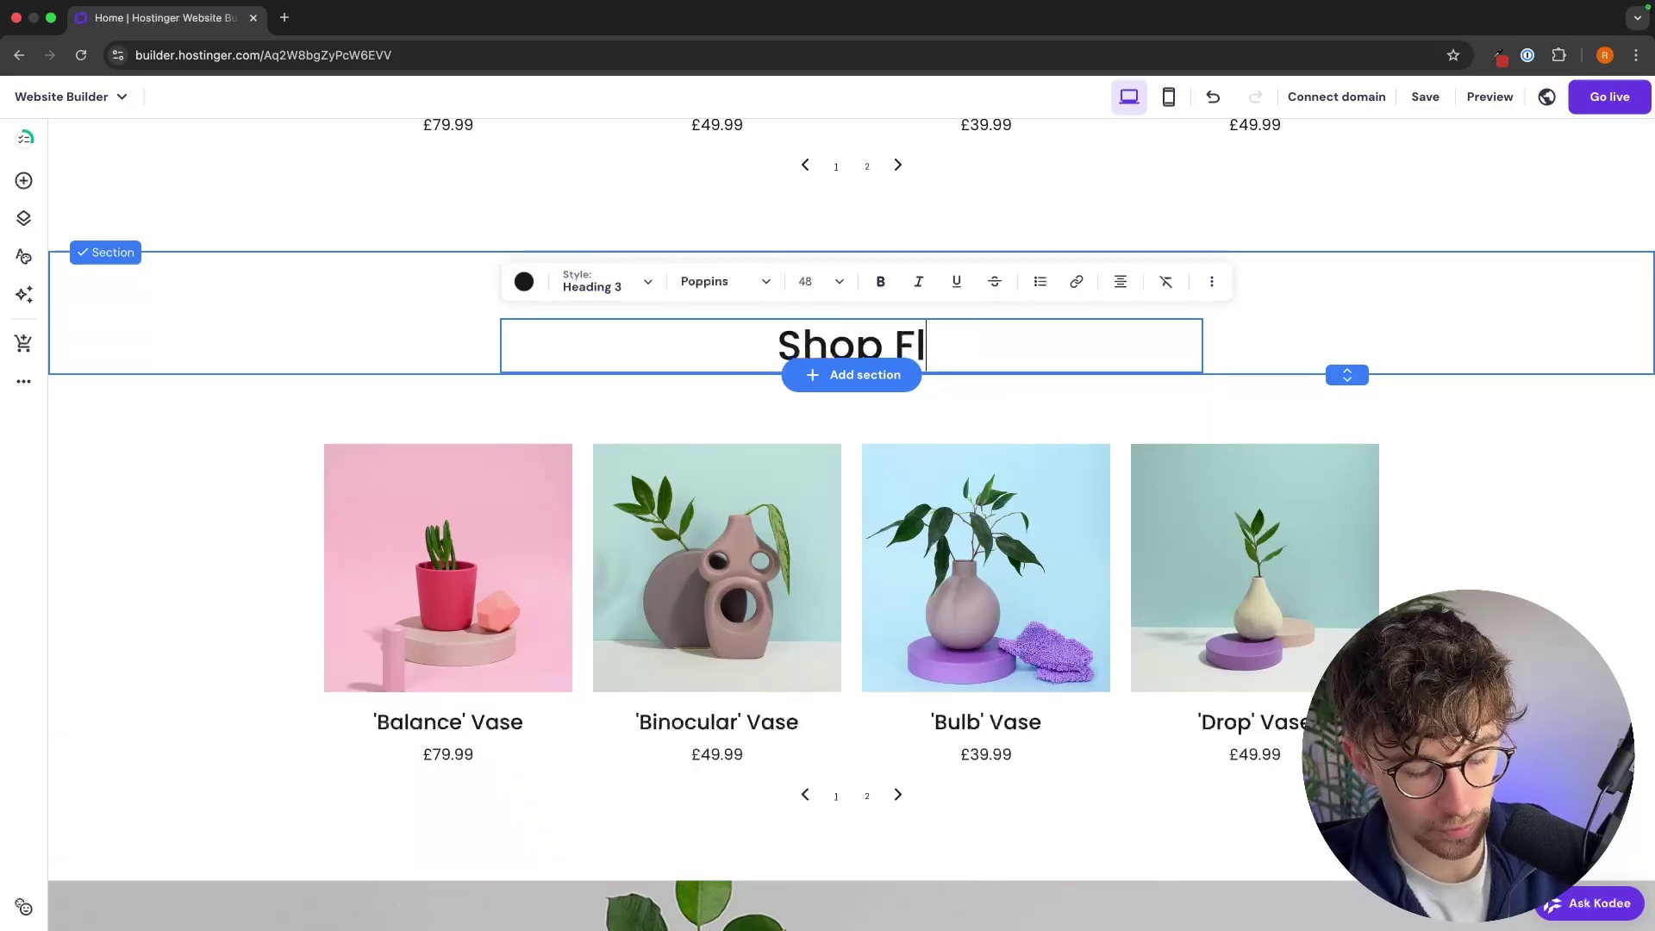
type("owepots")
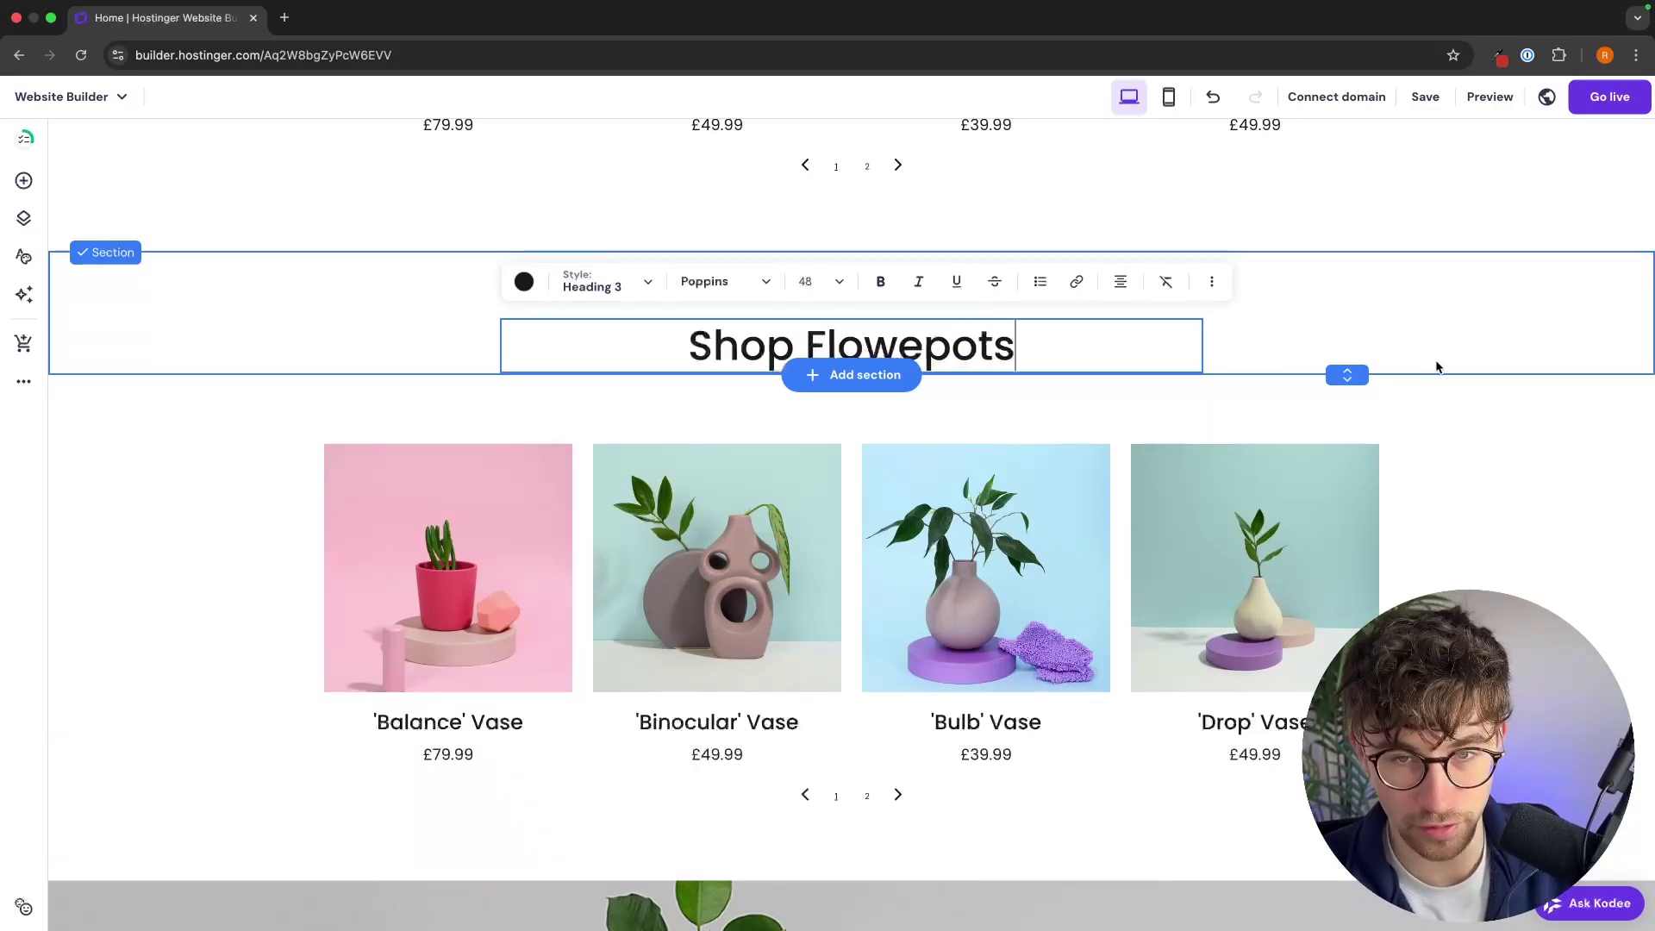
key("Escape")
- Set the duplicated product section to show the Flower Pots category and close its settings
left_click(1447, 411)
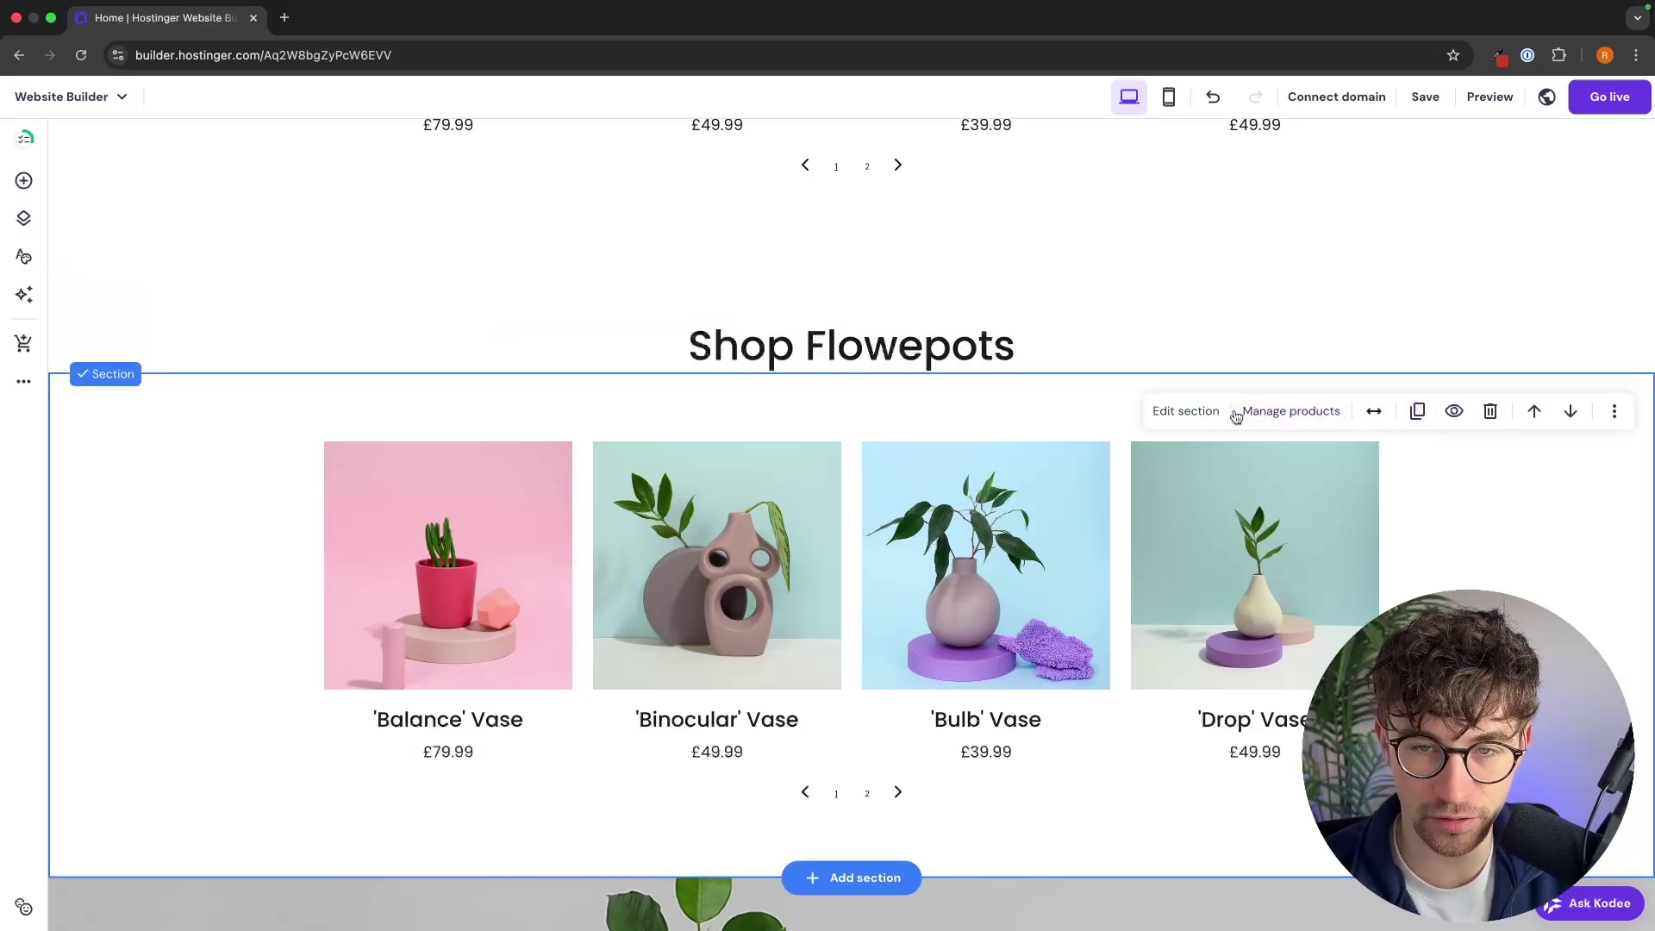
left_click(1186, 412)
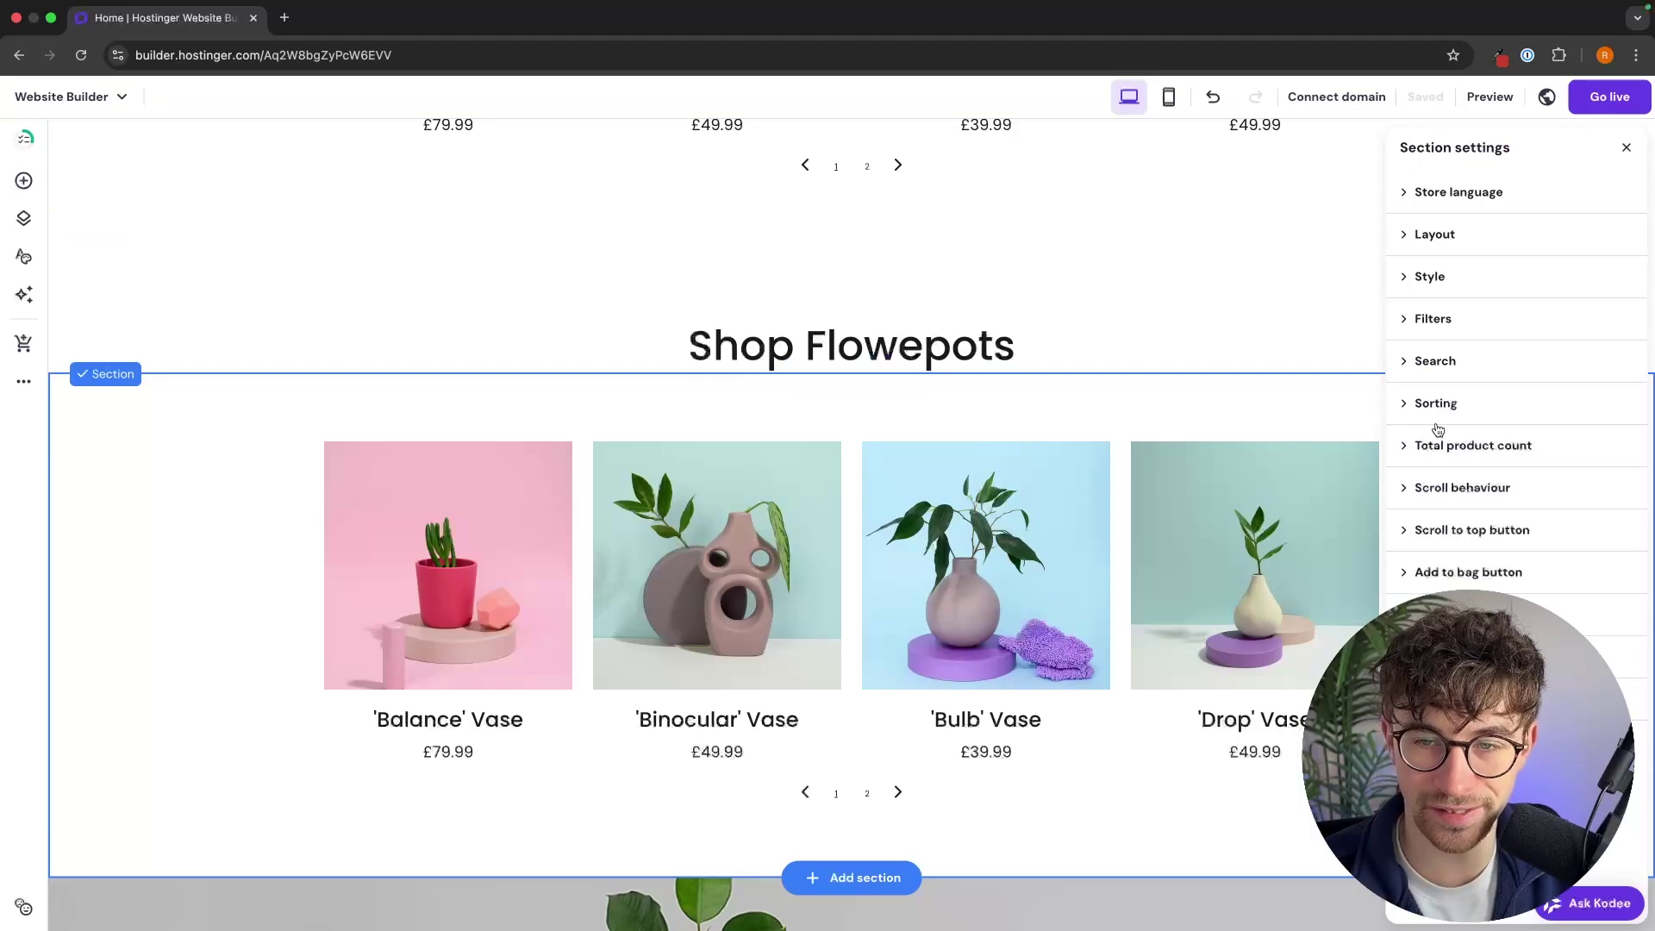
left_click(1451, 319)
left_click(1497, 402)
left_click(1483, 476)
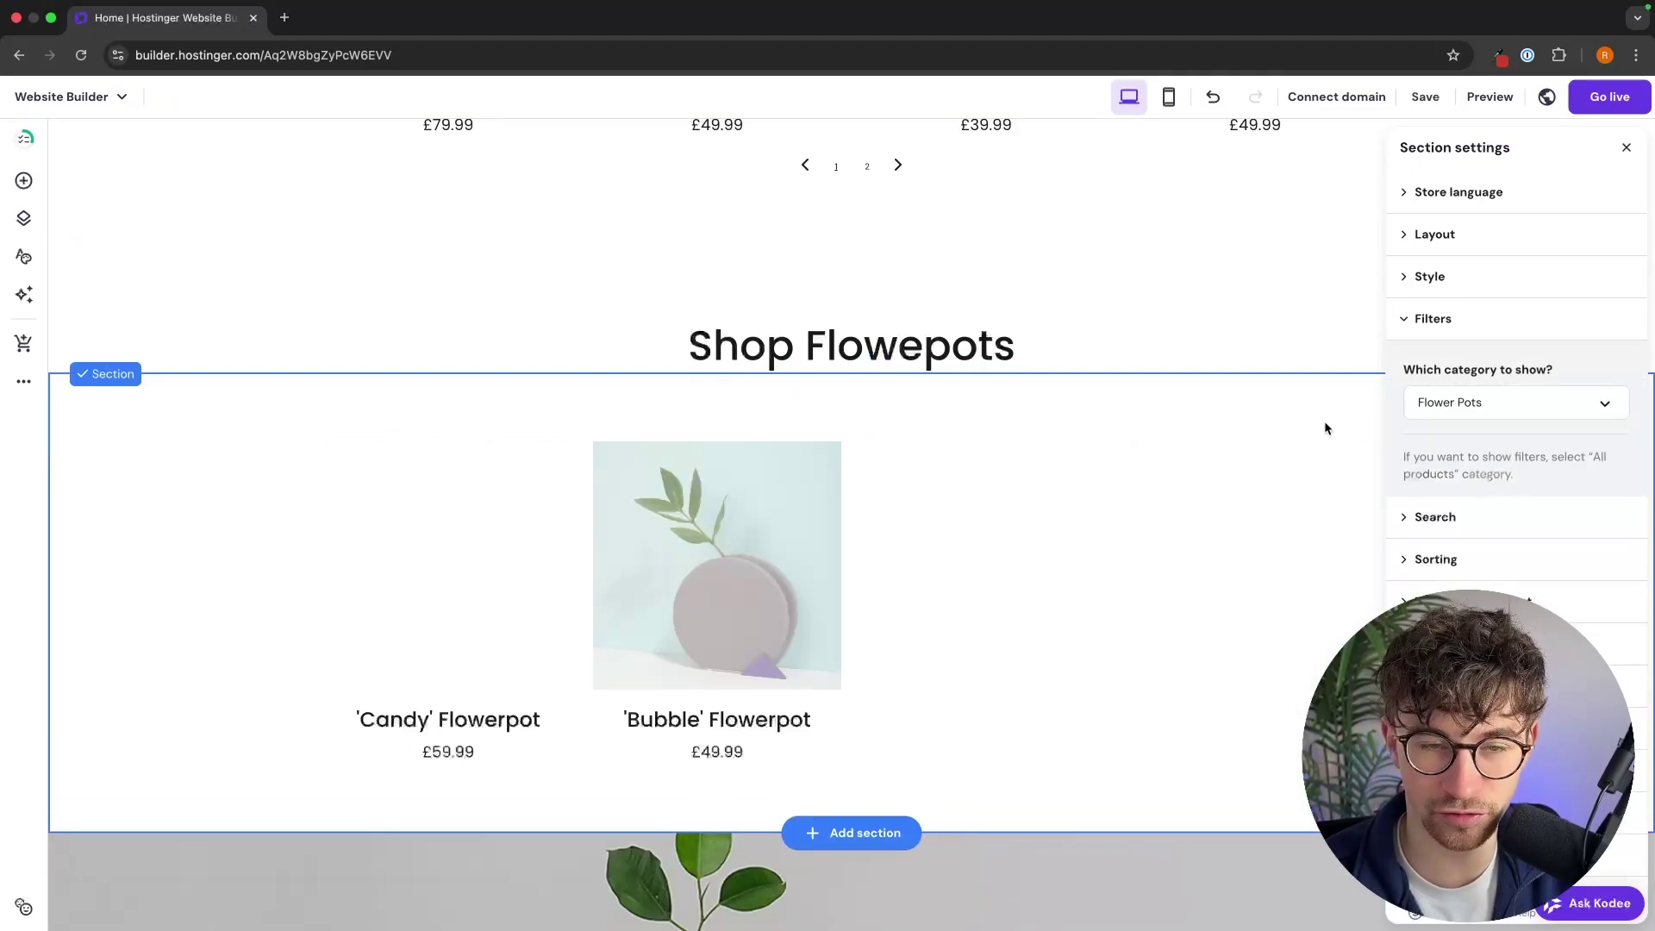
left_click(1282, 402)
- Review the two category sections on the home page, and open the 'Bulb' Vase product page to examine its layout
scroll(1178, 515, "down", 1)
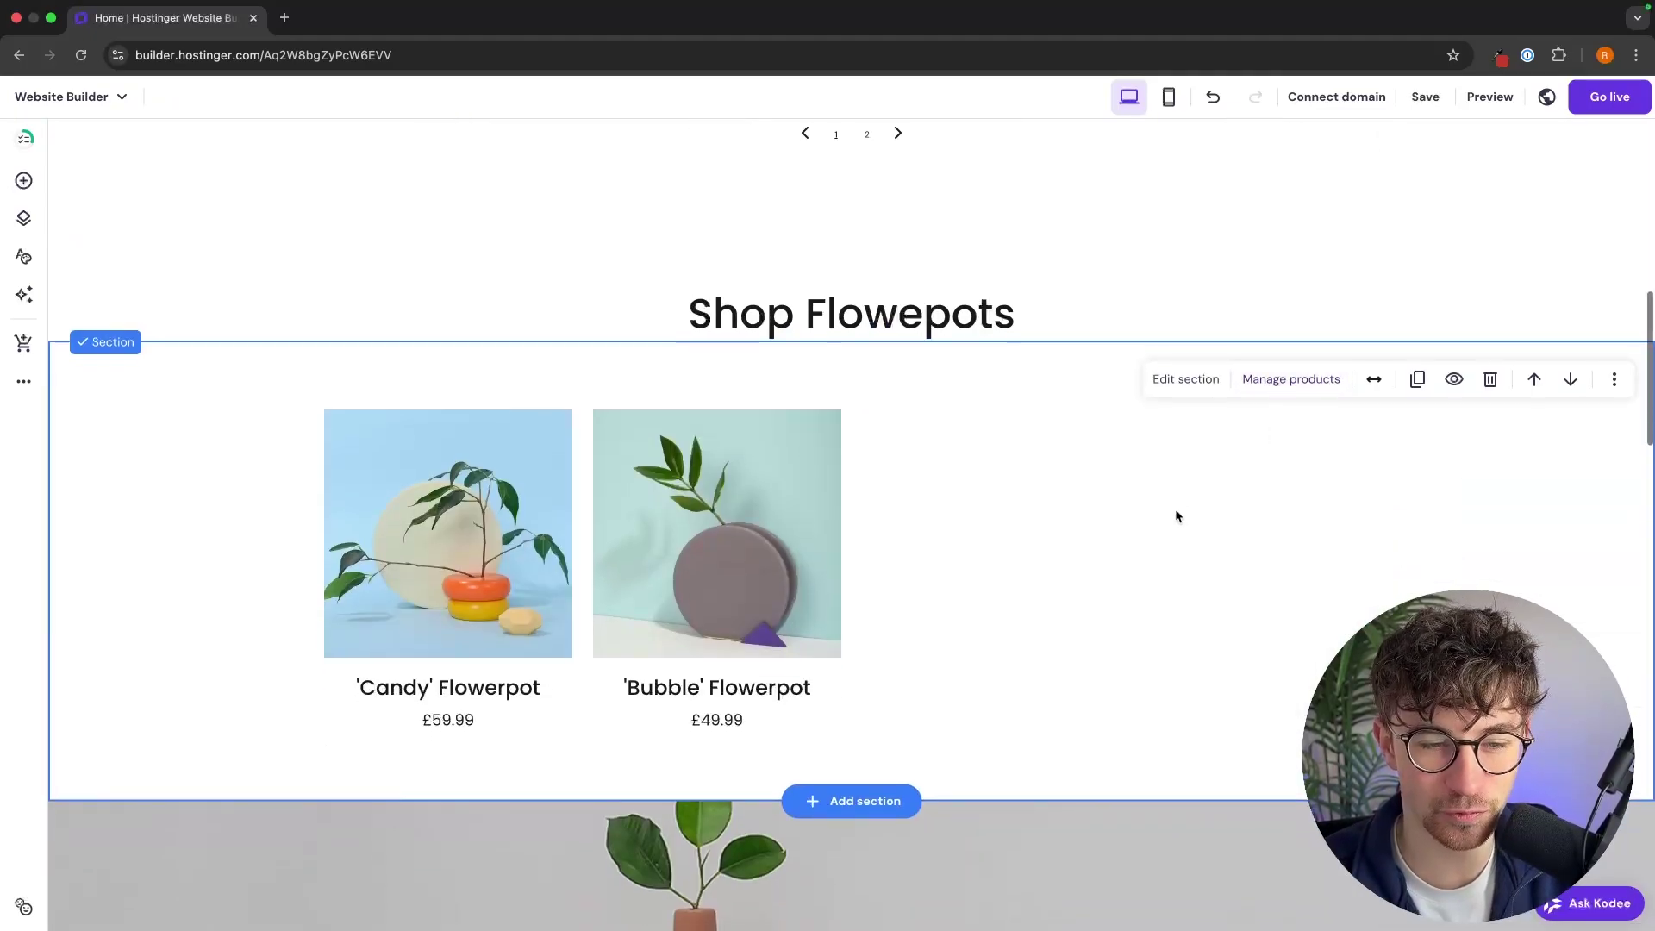
scroll(1194, 509, "up", 3)
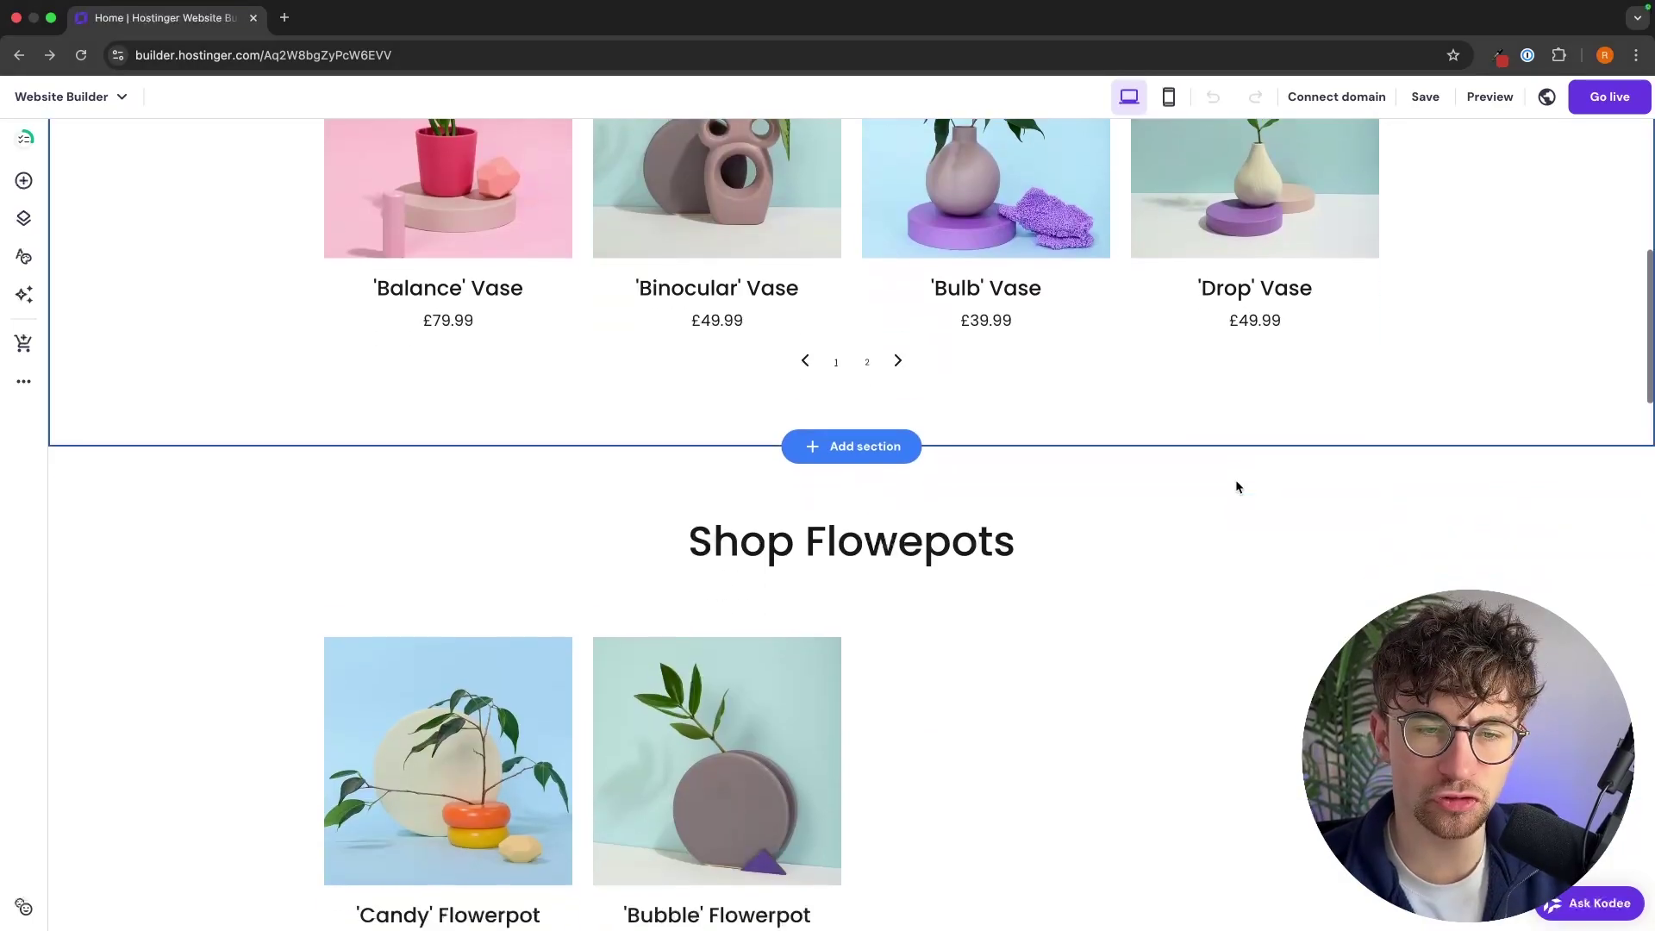
scroll(1238, 487, "up", 5)
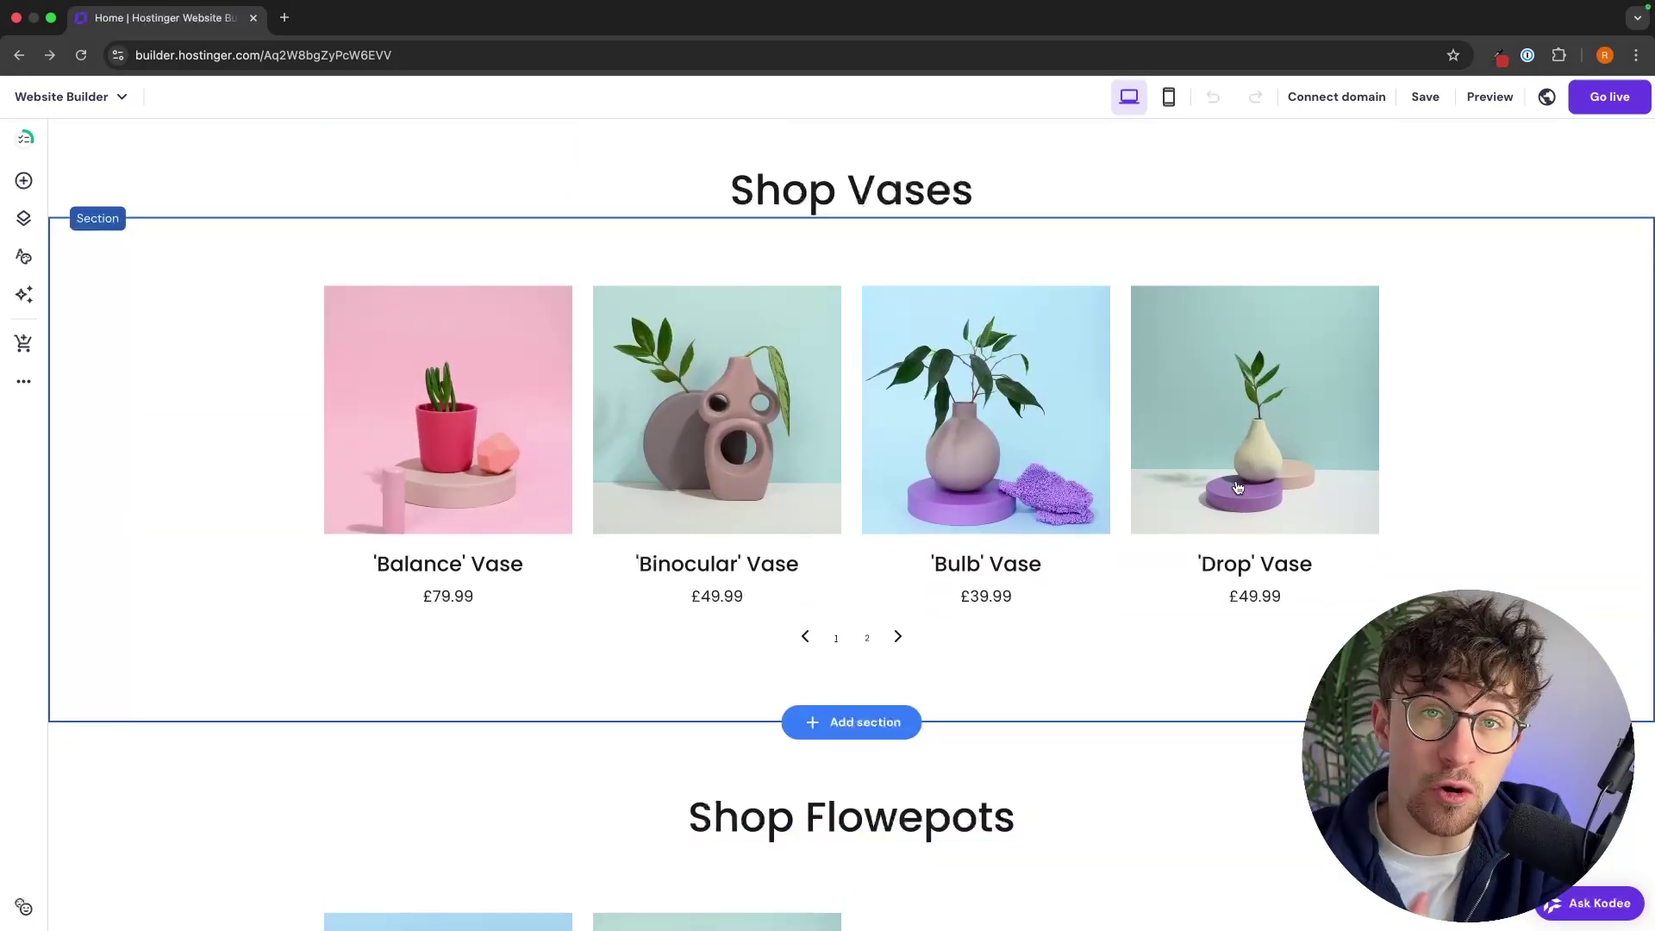
left_click(1026, 461)
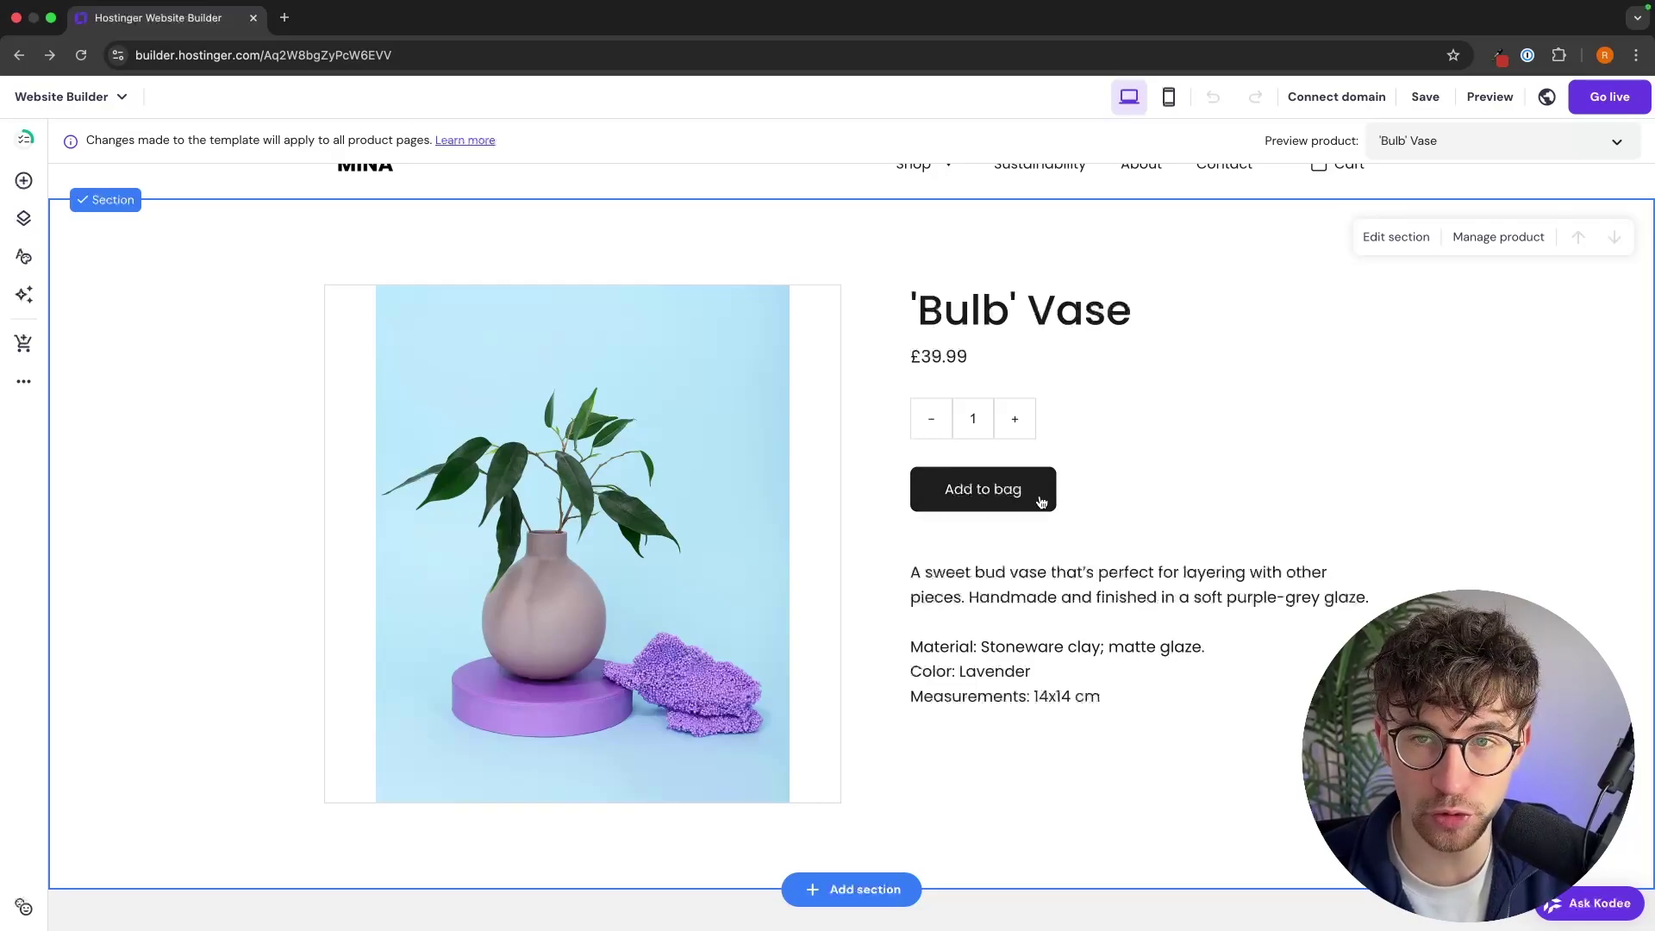
scroll(1035, 491, "up", 1)
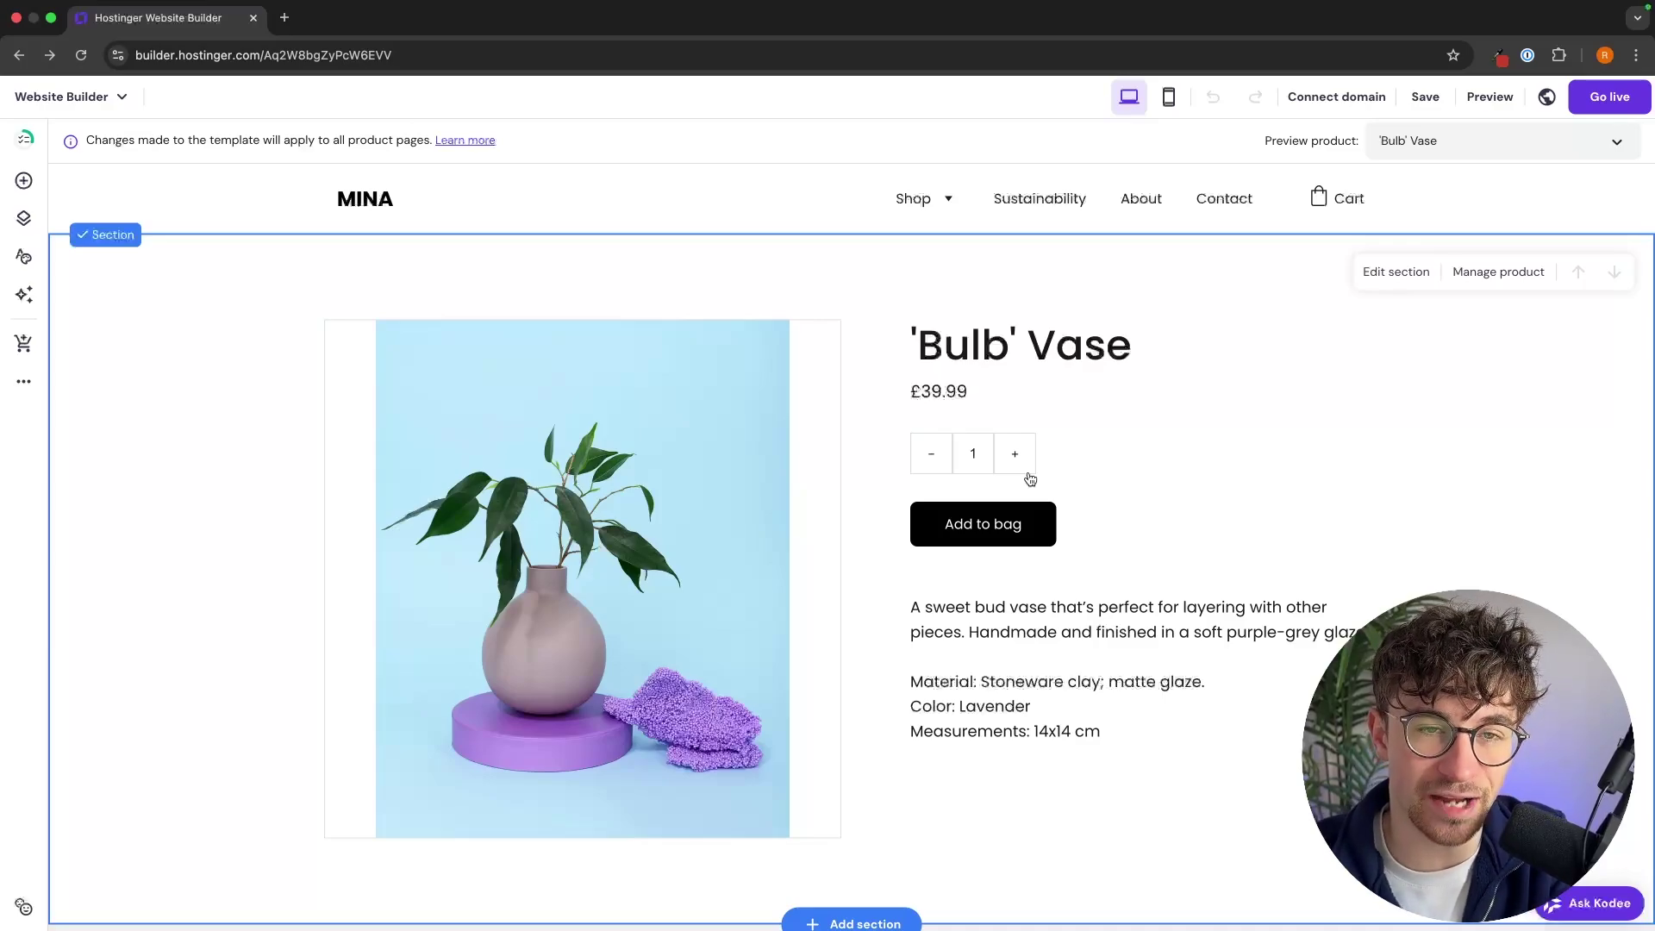
scroll(1030, 479, "down", 3)
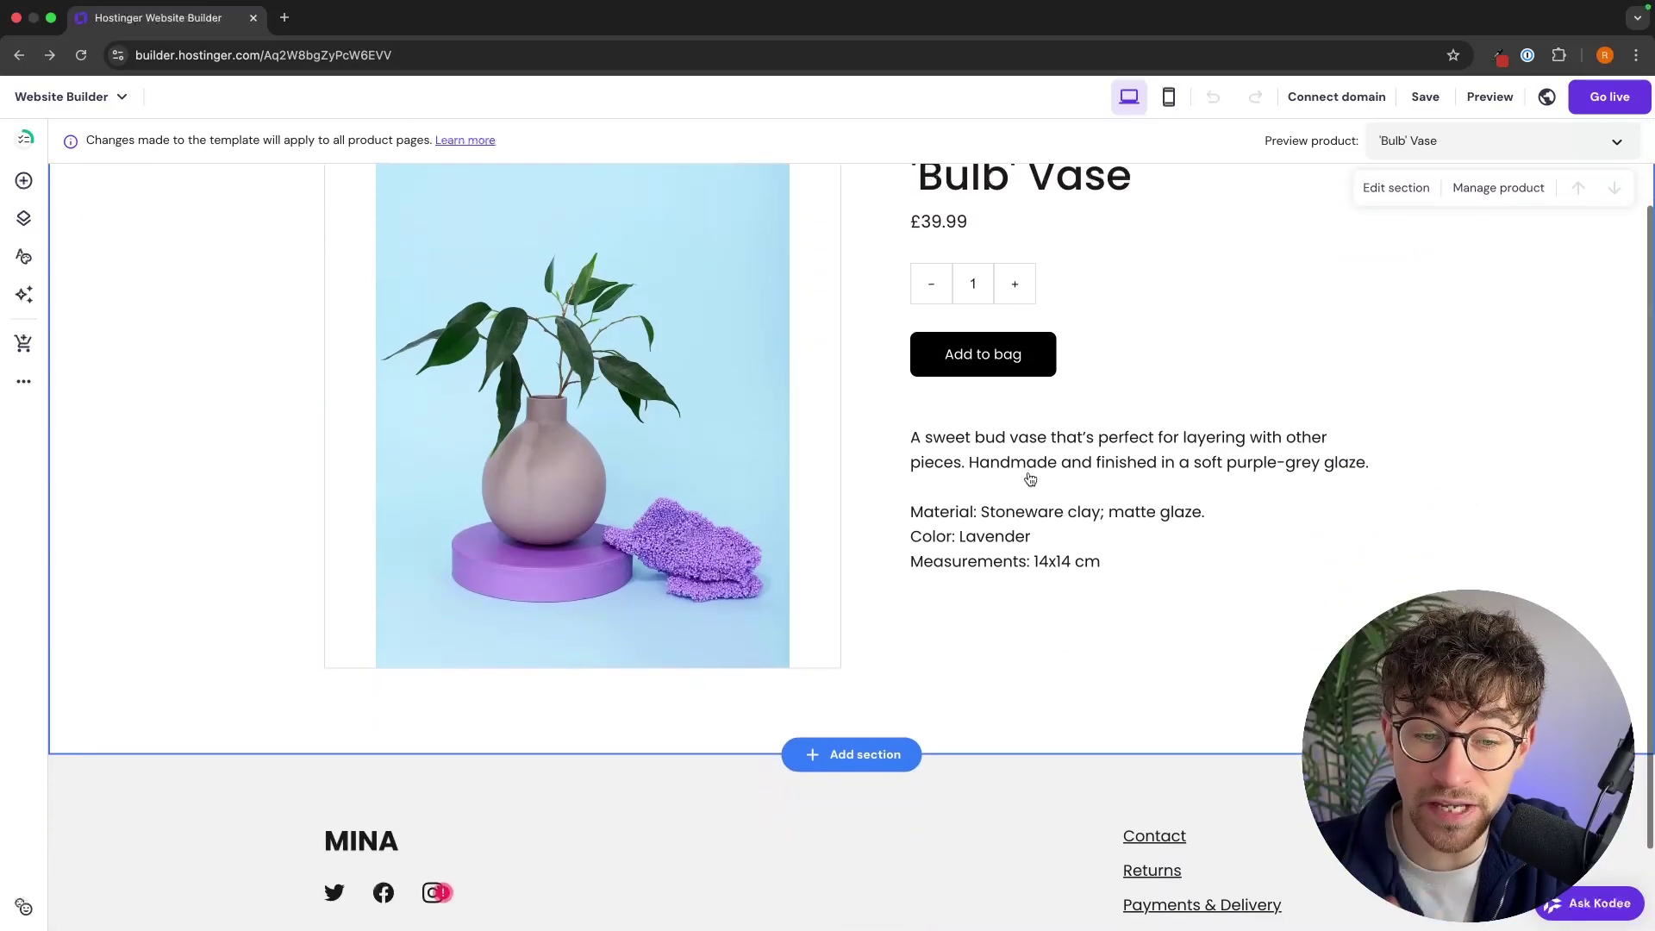
- Browse the testimonial, gallery, slideshow and video section templates available for the product page, and close the section library
left_click(863, 755)
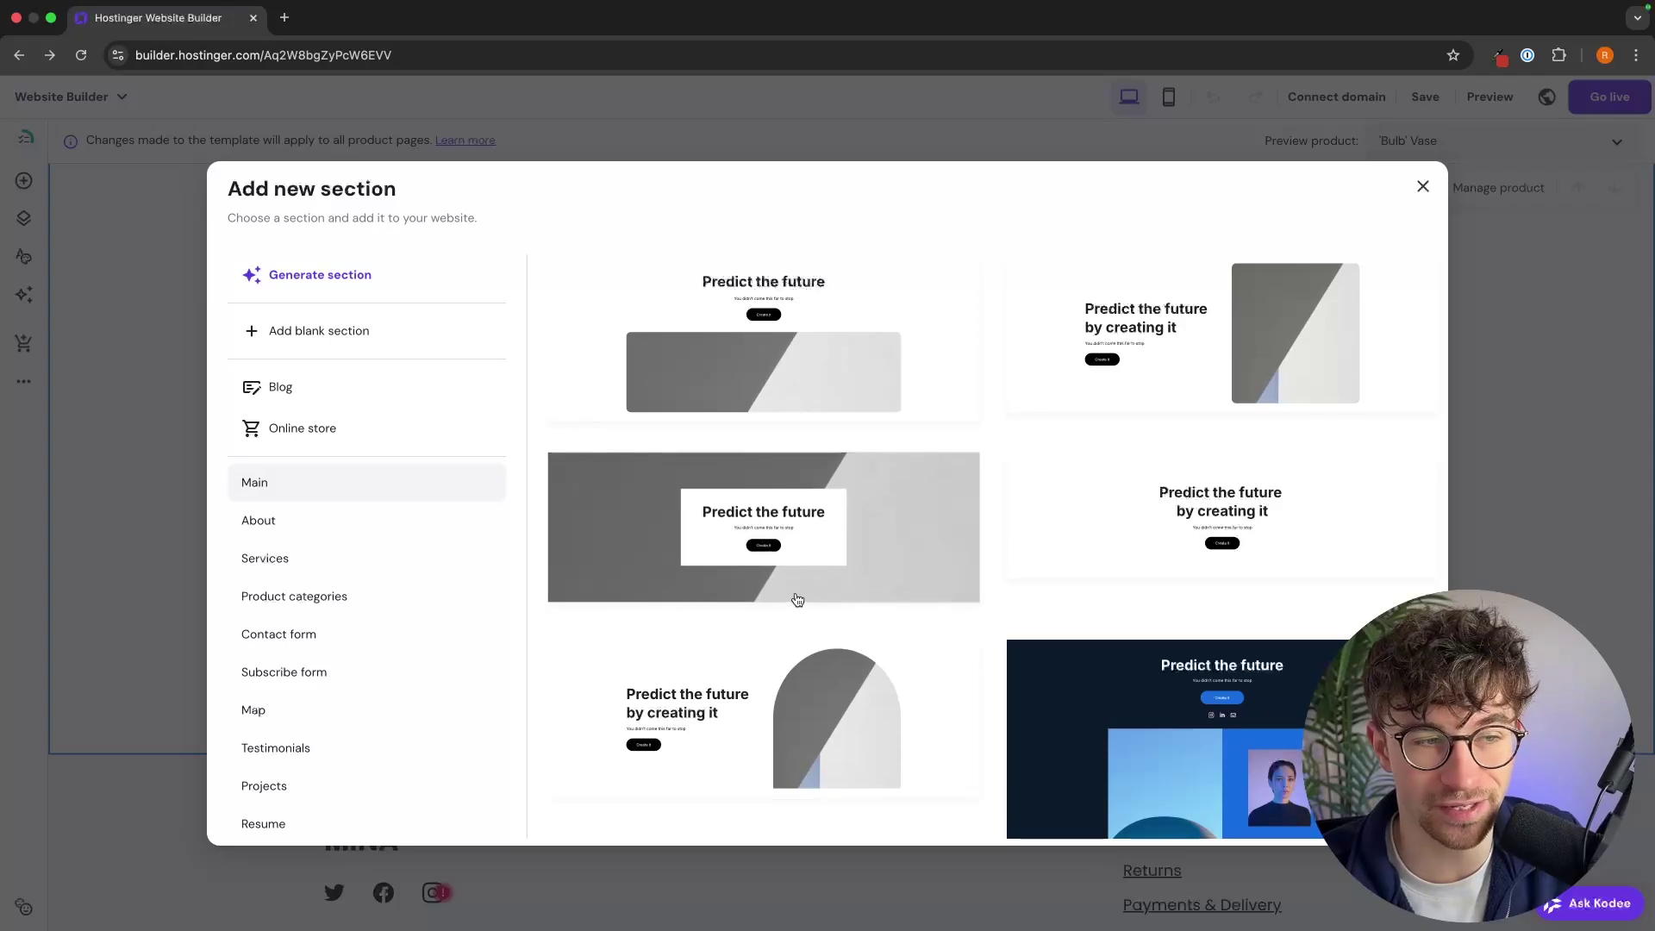
scroll(423, 614, "down", 1)
scroll(424, 613, "down", 3)
left_click(279, 545)
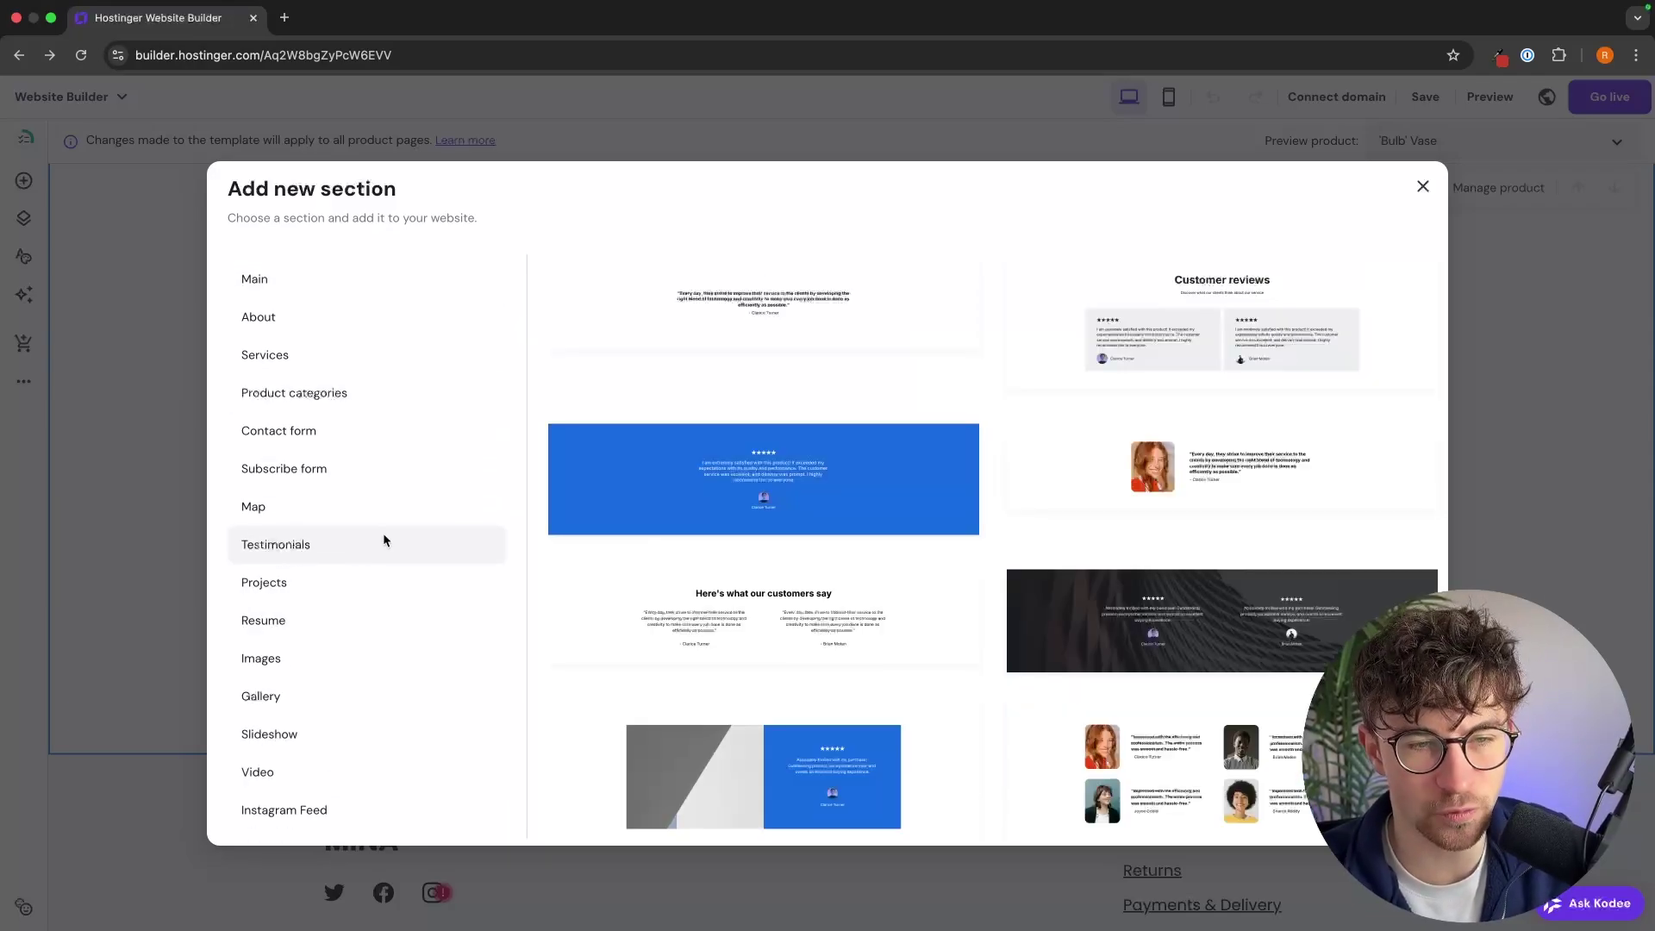
scroll(1050, 544, "down", 1)
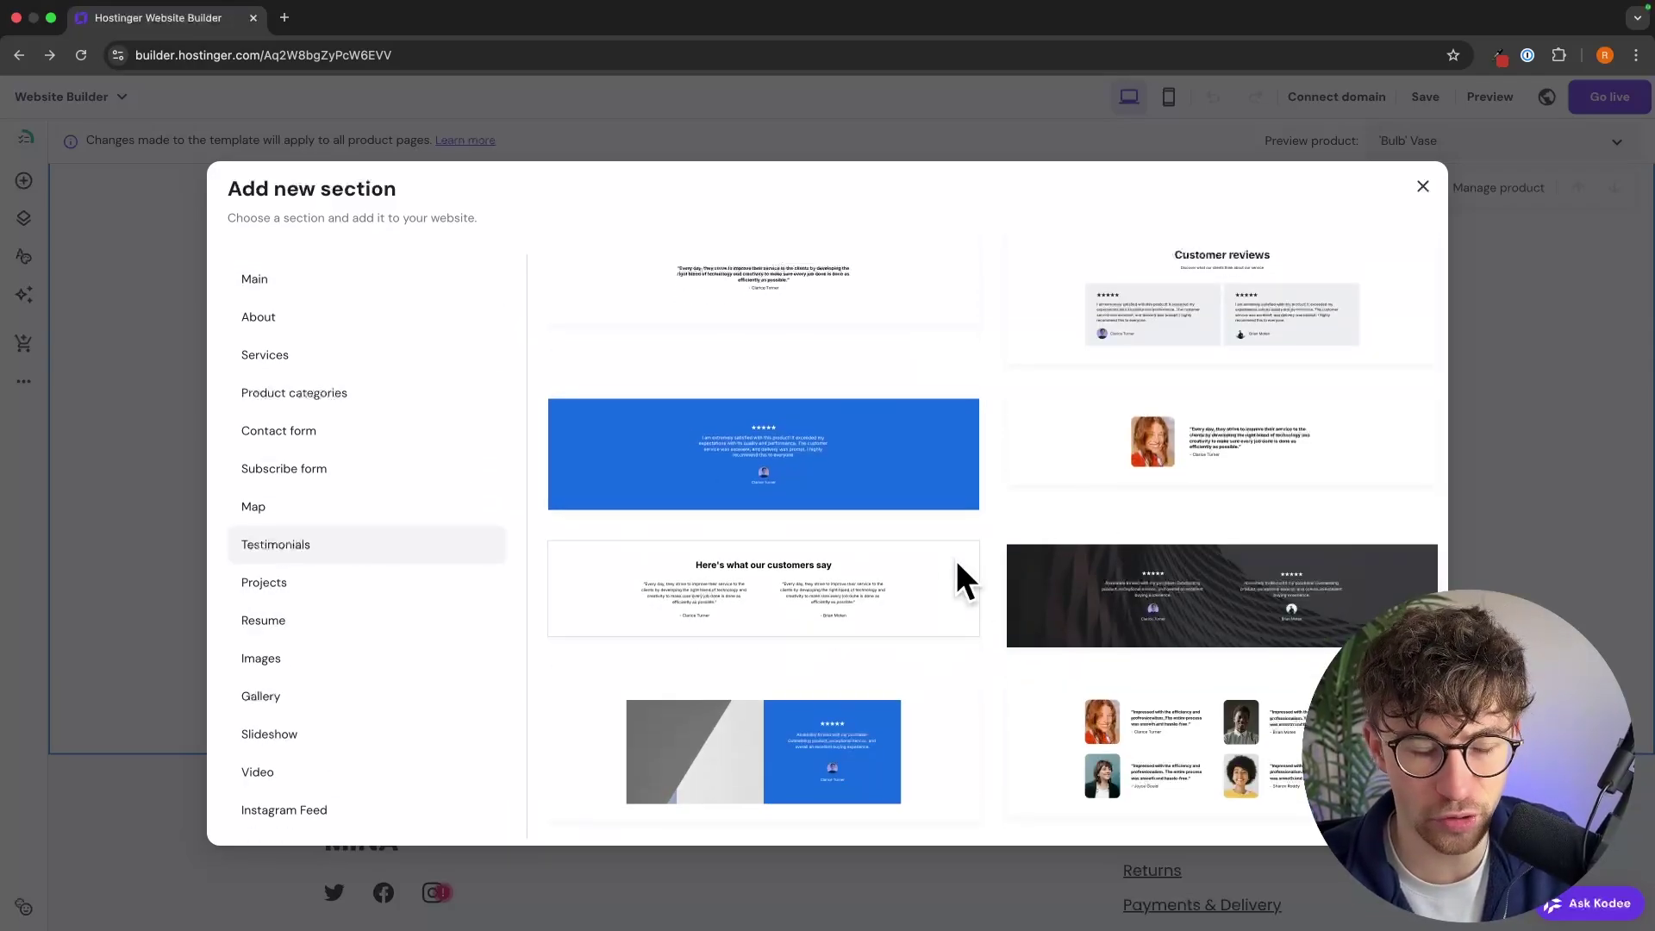
left_click(277, 713)
left_click(350, 731)
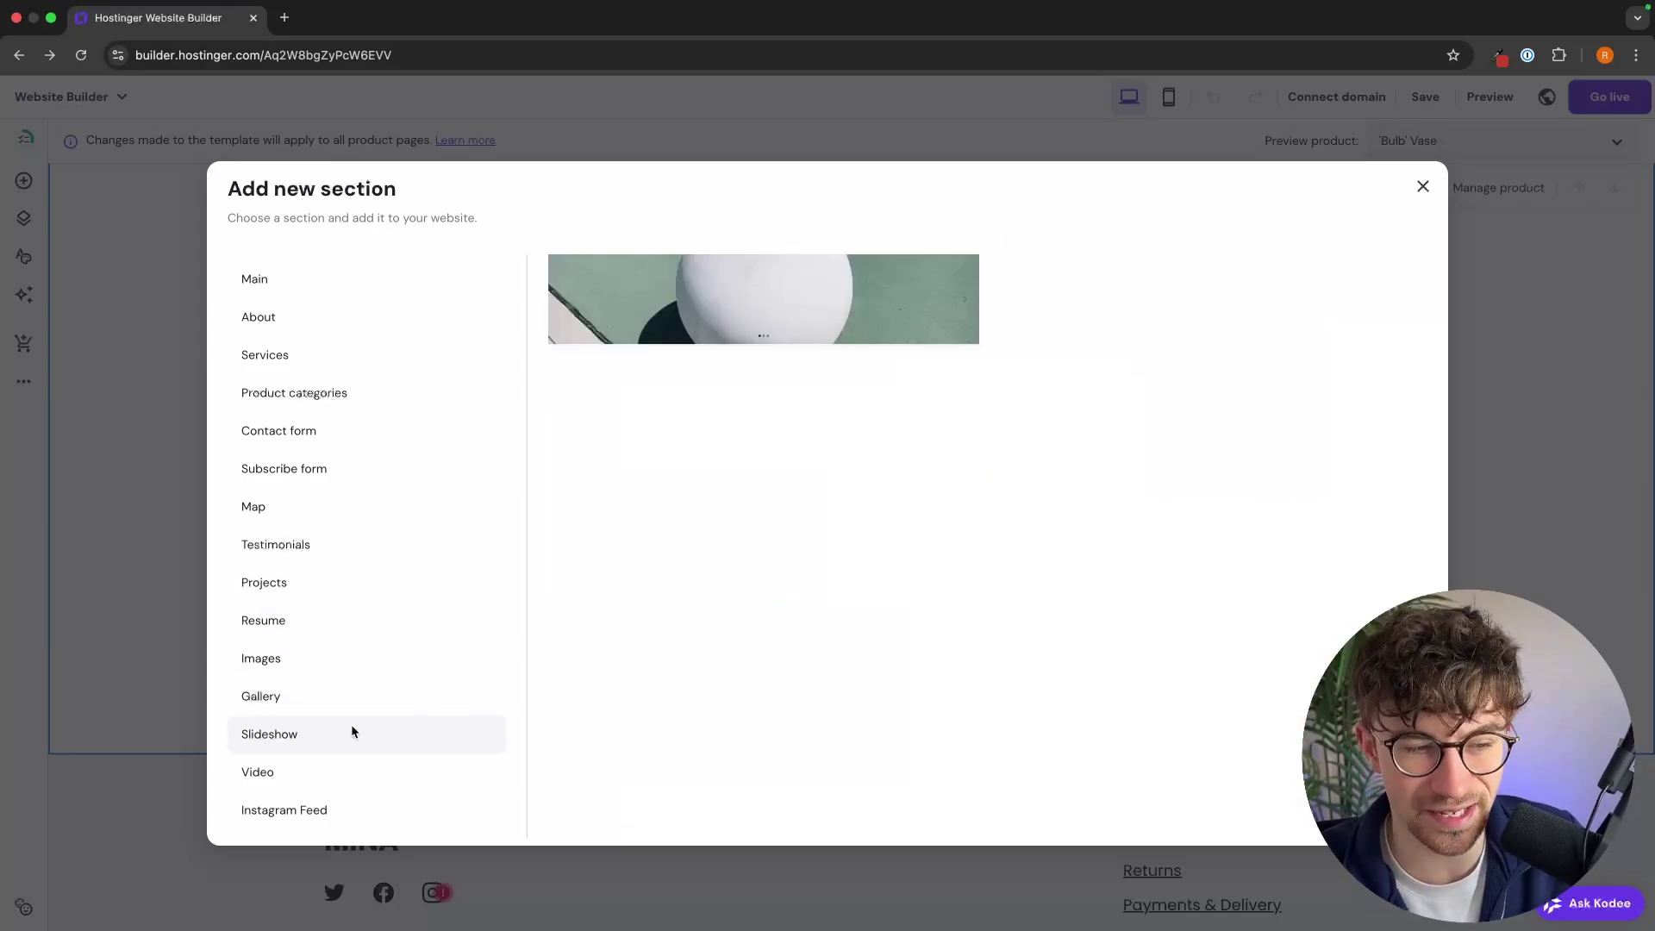
scroll(321, 744, "down", 1)
scroll(311, 707, "down", 1)
left_click(297, 650)
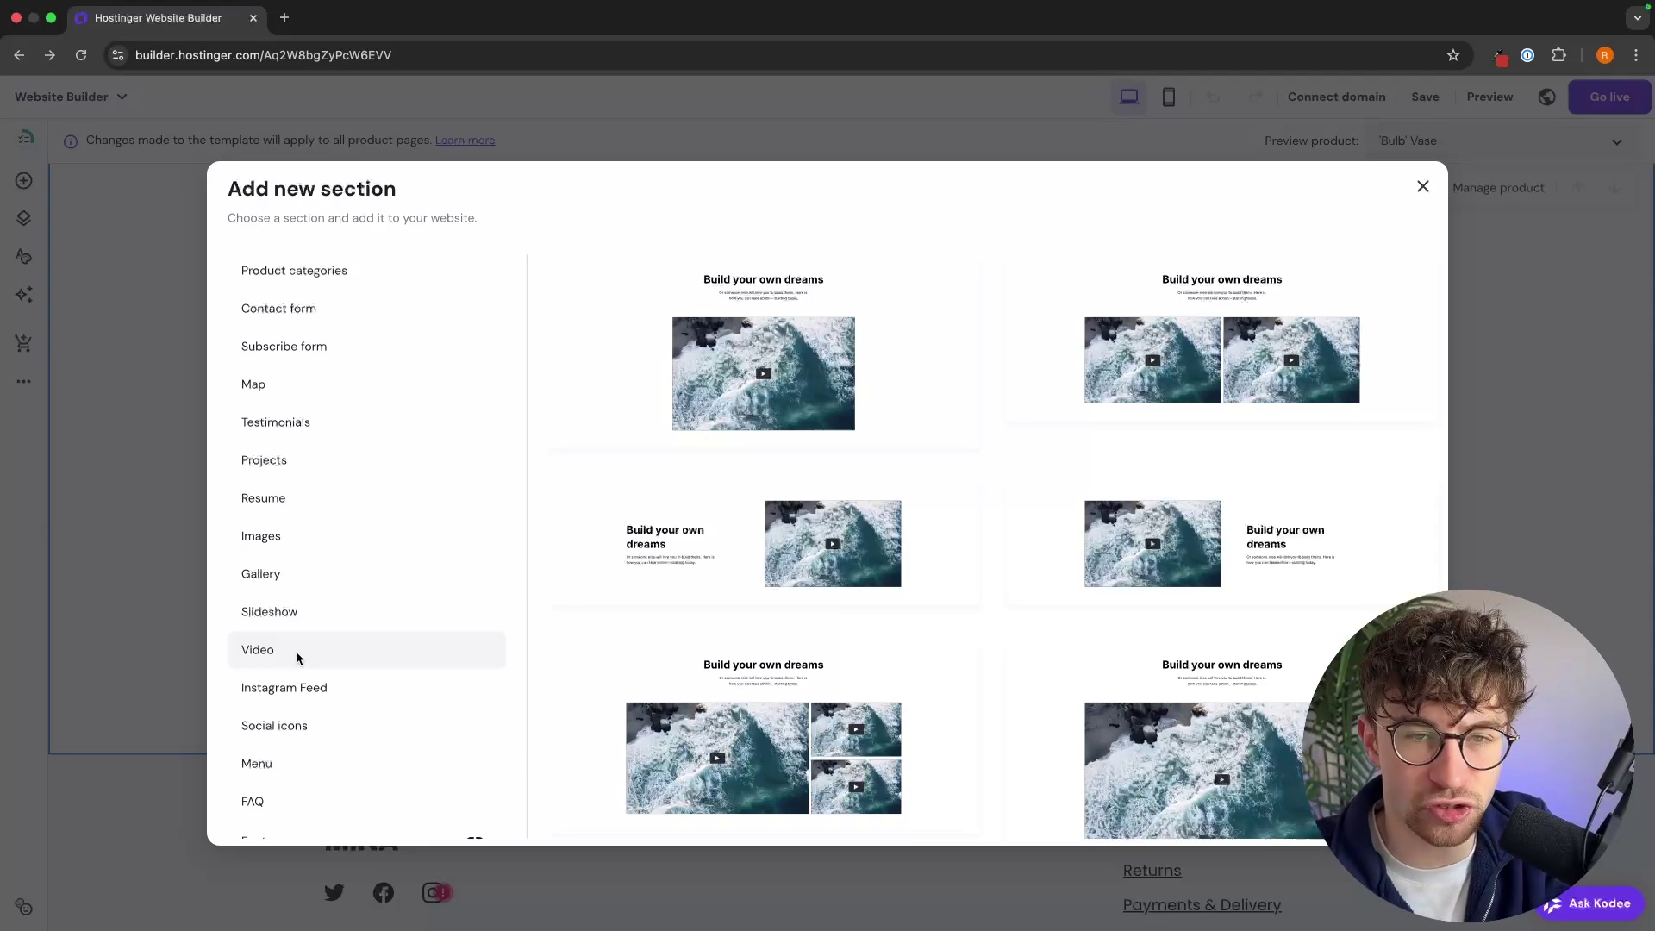
left_click(1423, 187)
scroll(1455, 407, "up", 2)
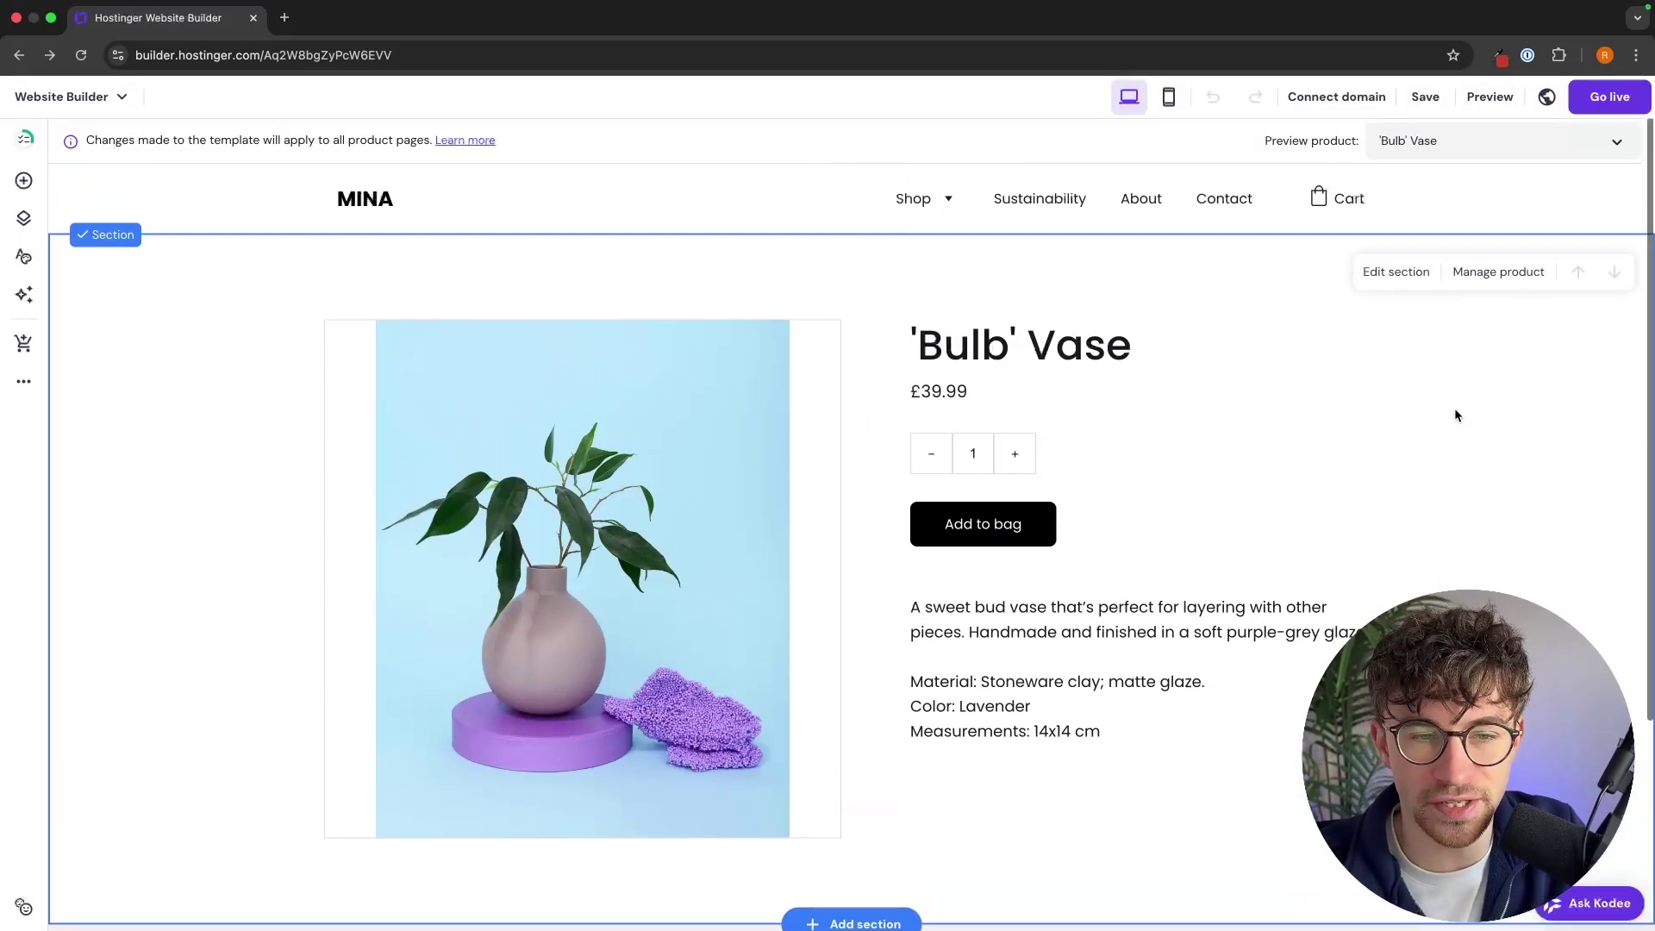
scroll(1308, 440, "down", 1)
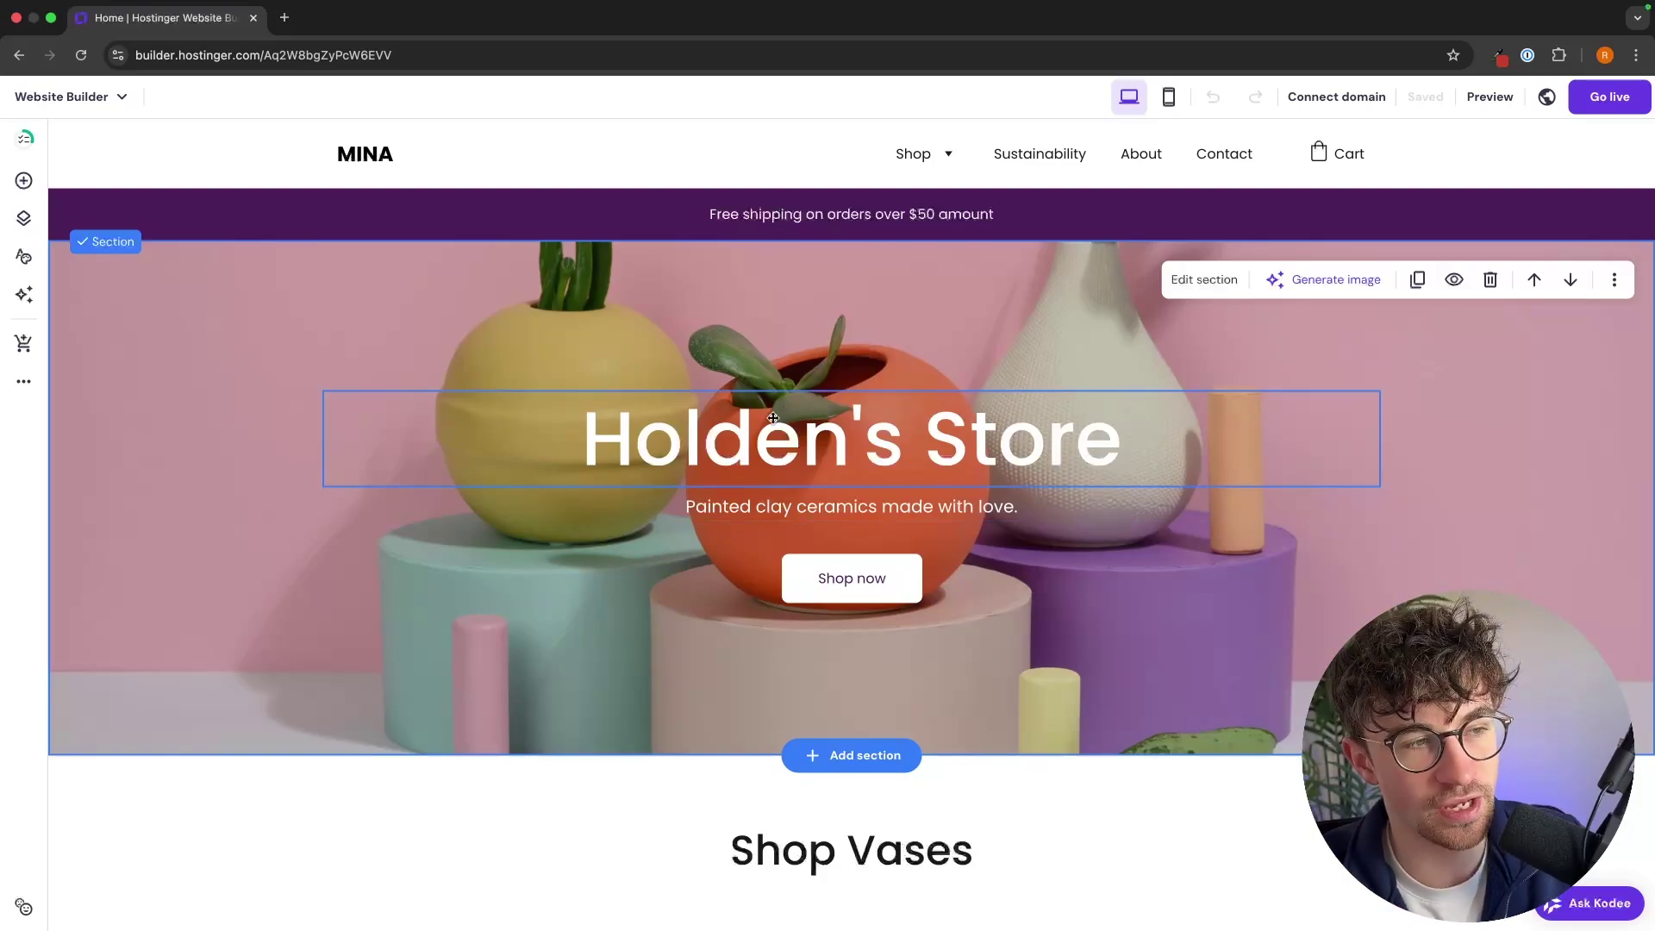
- Open the store settings and review the store details, including store name and regional settings
left_click(25, 343)
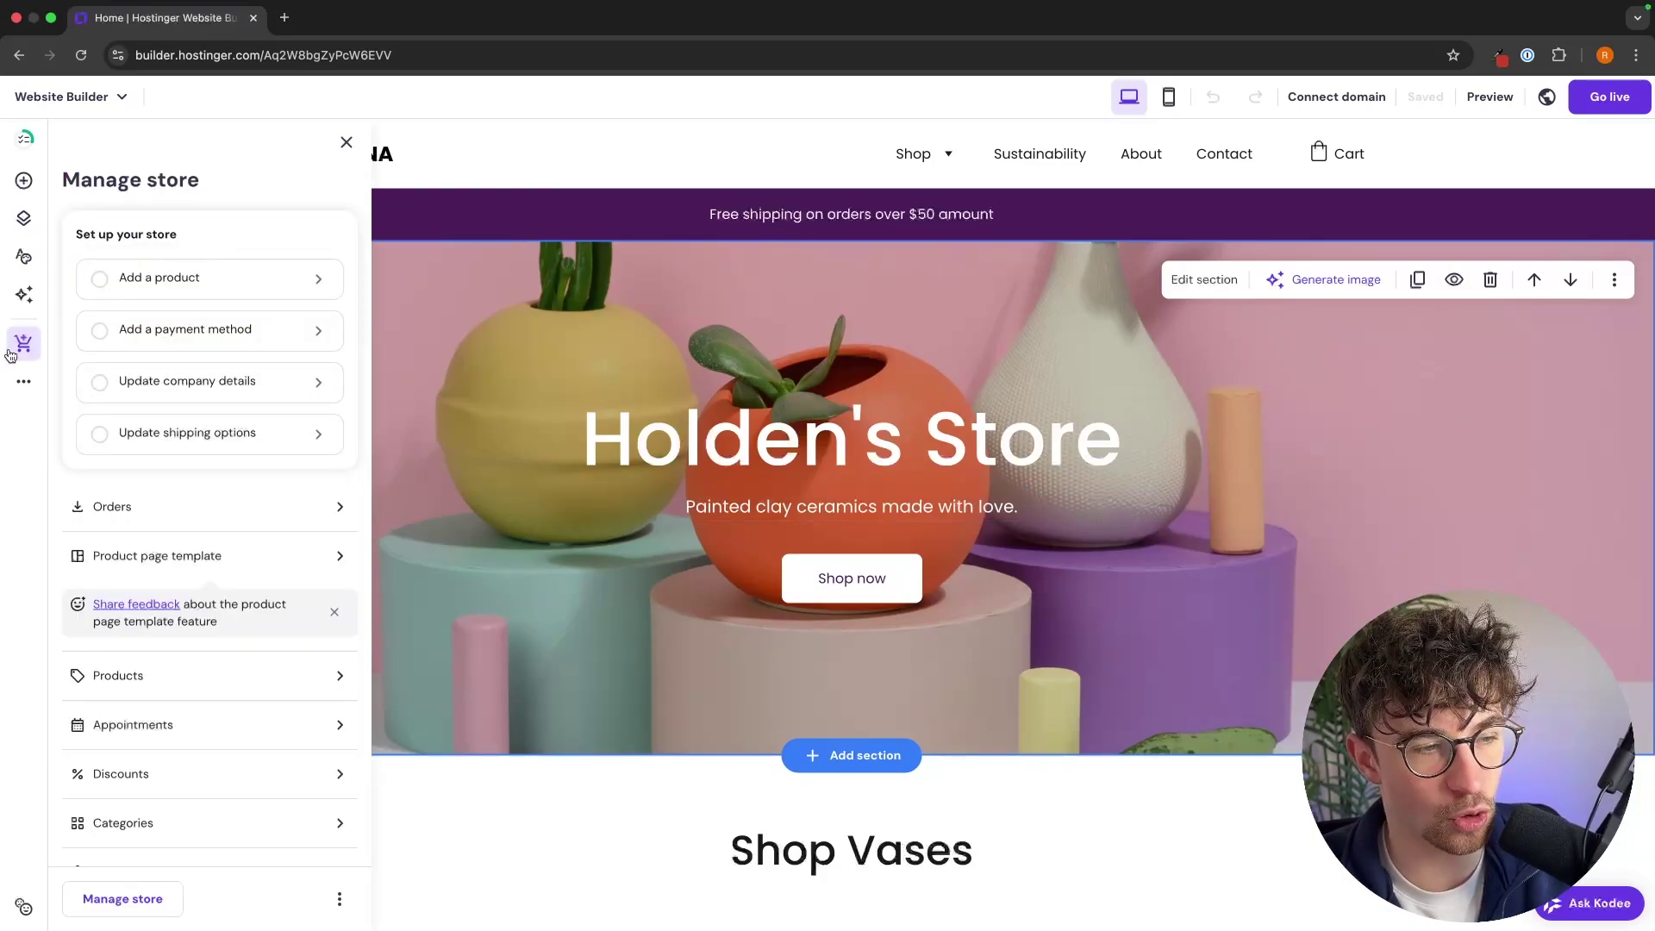
scroll(127, 434, "down", 1)
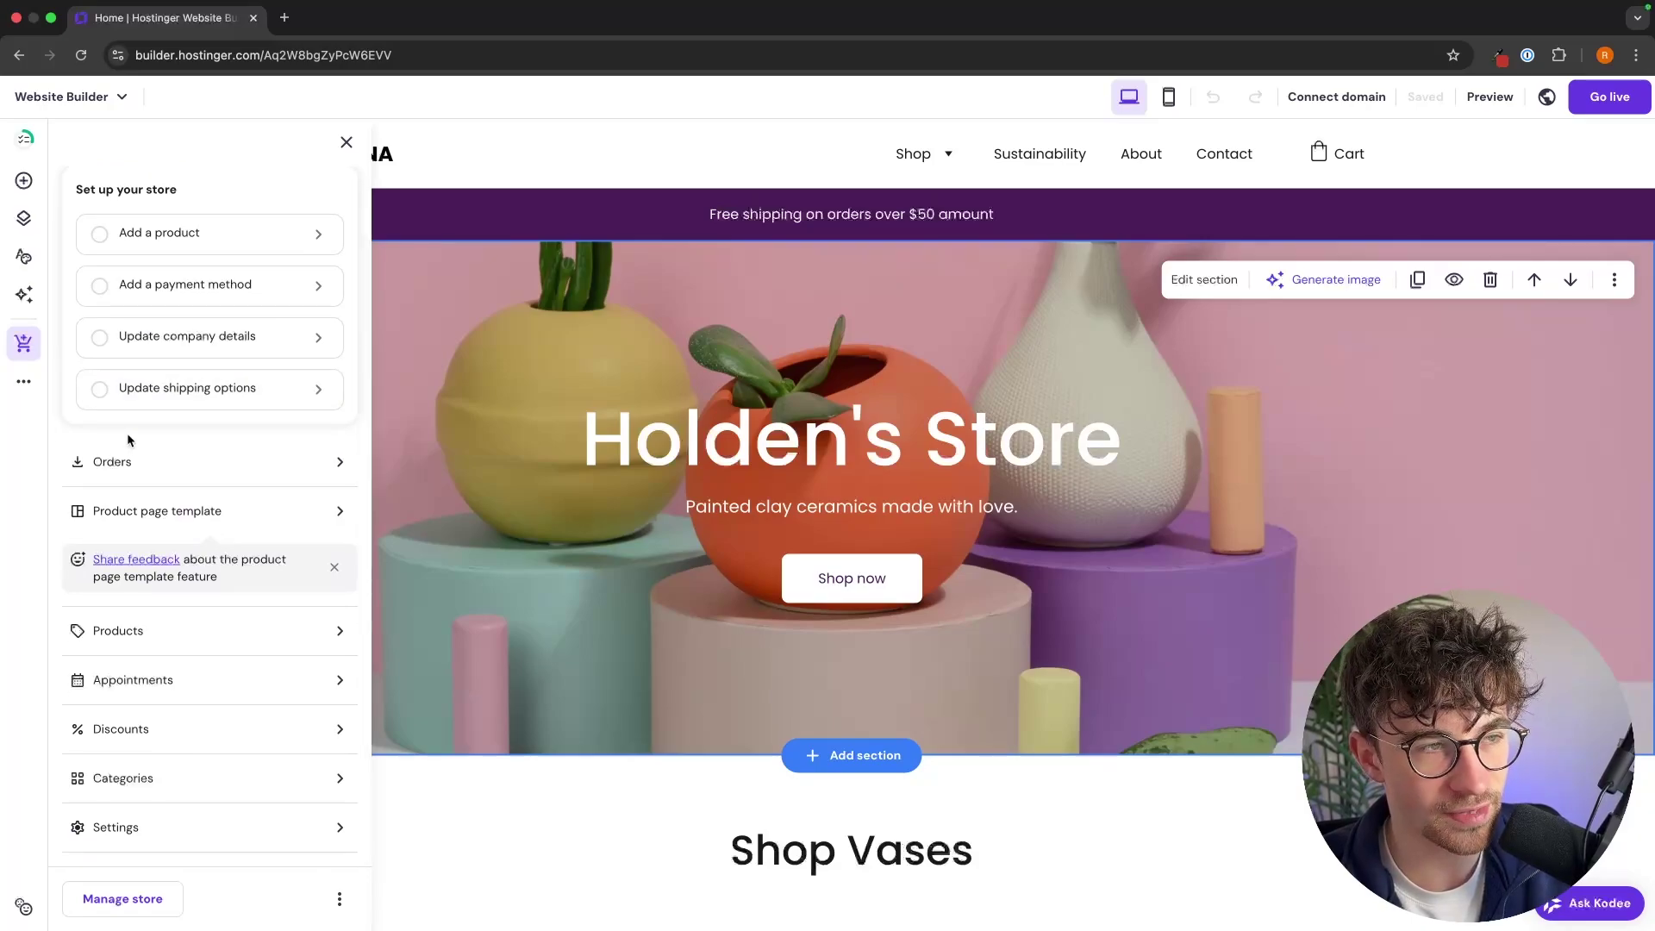
scroll(126, 434, "up", 1)
scroll(127, 434, "down", 1)
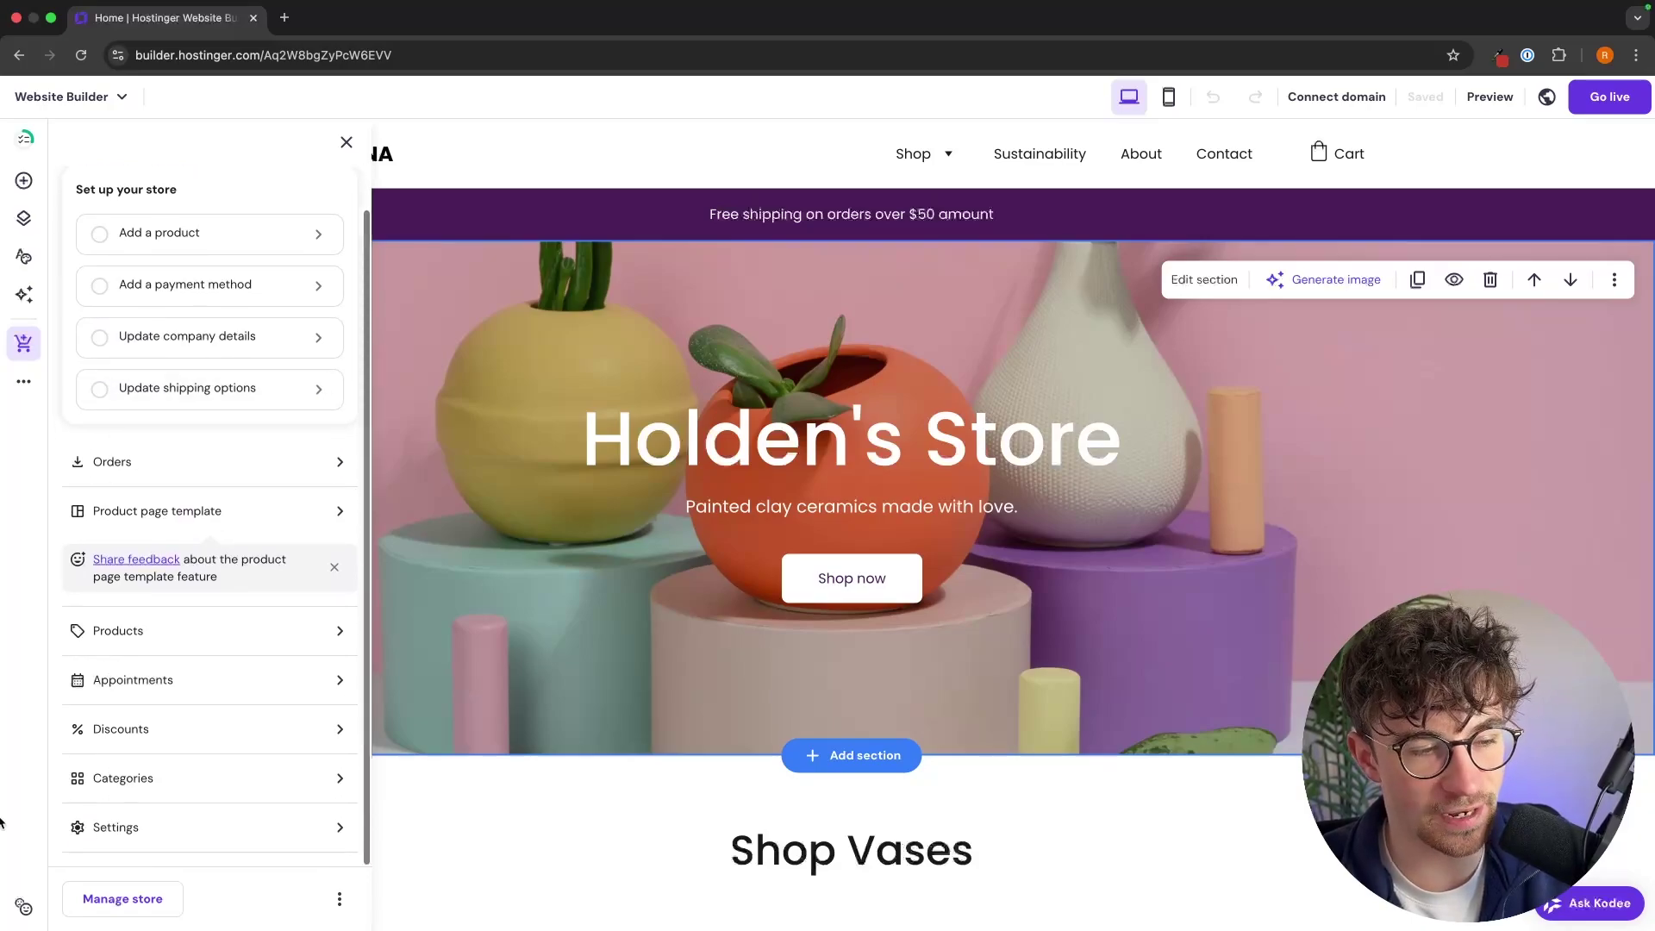
left_click(125, 832)
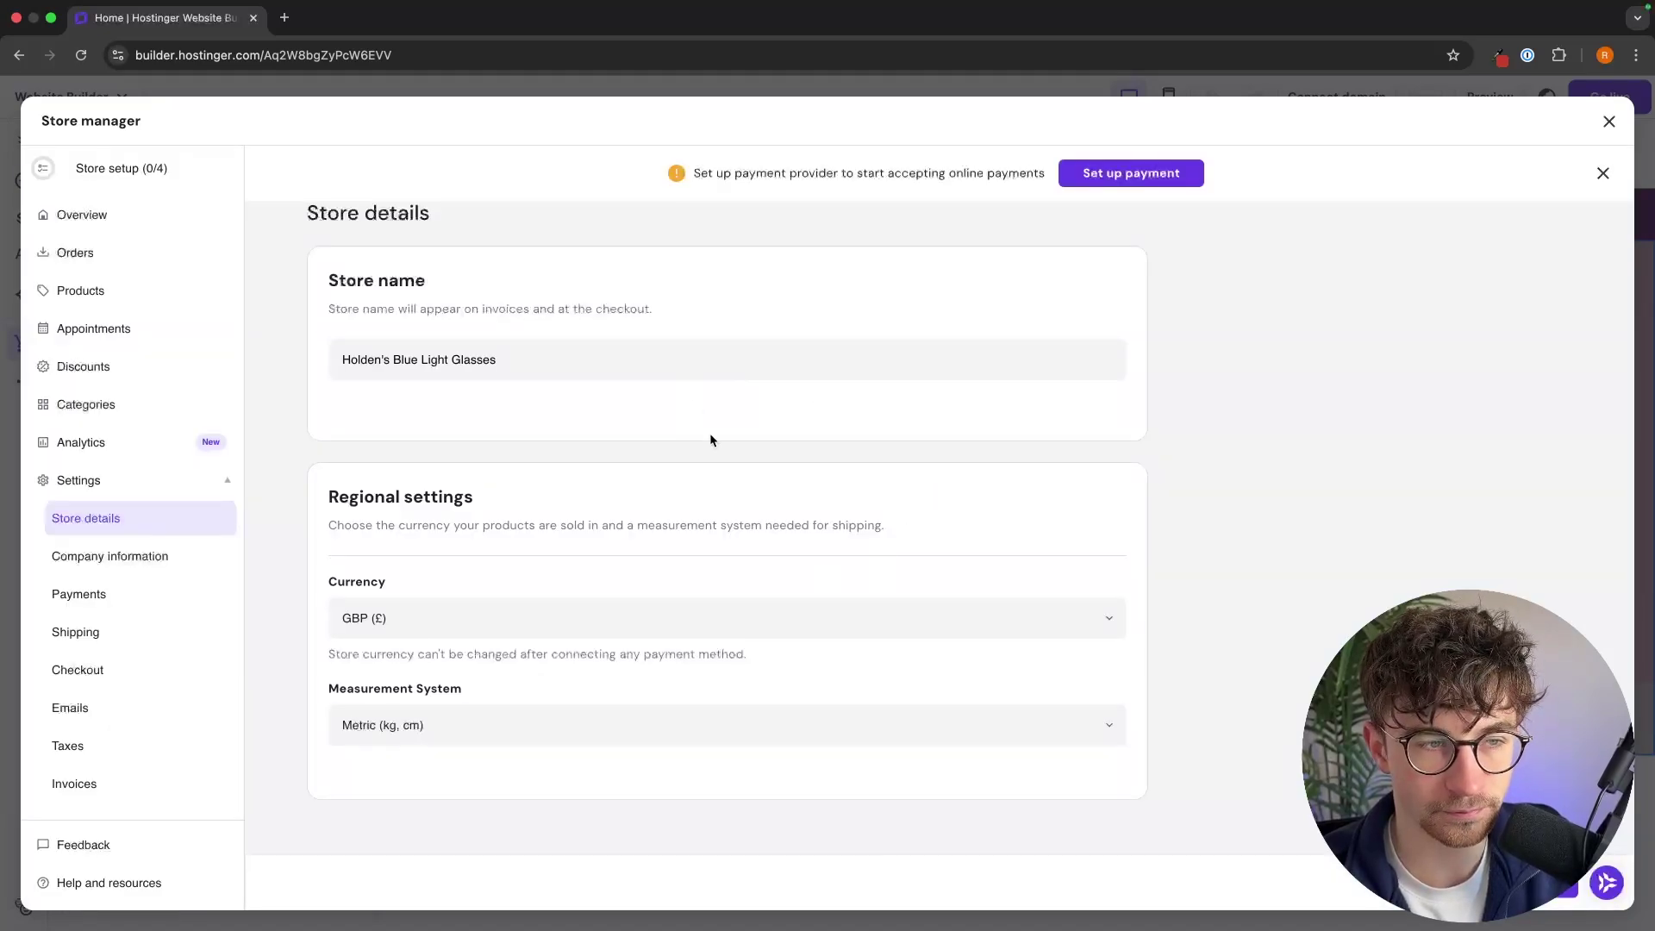
scroll(134, 405, "down", 1)
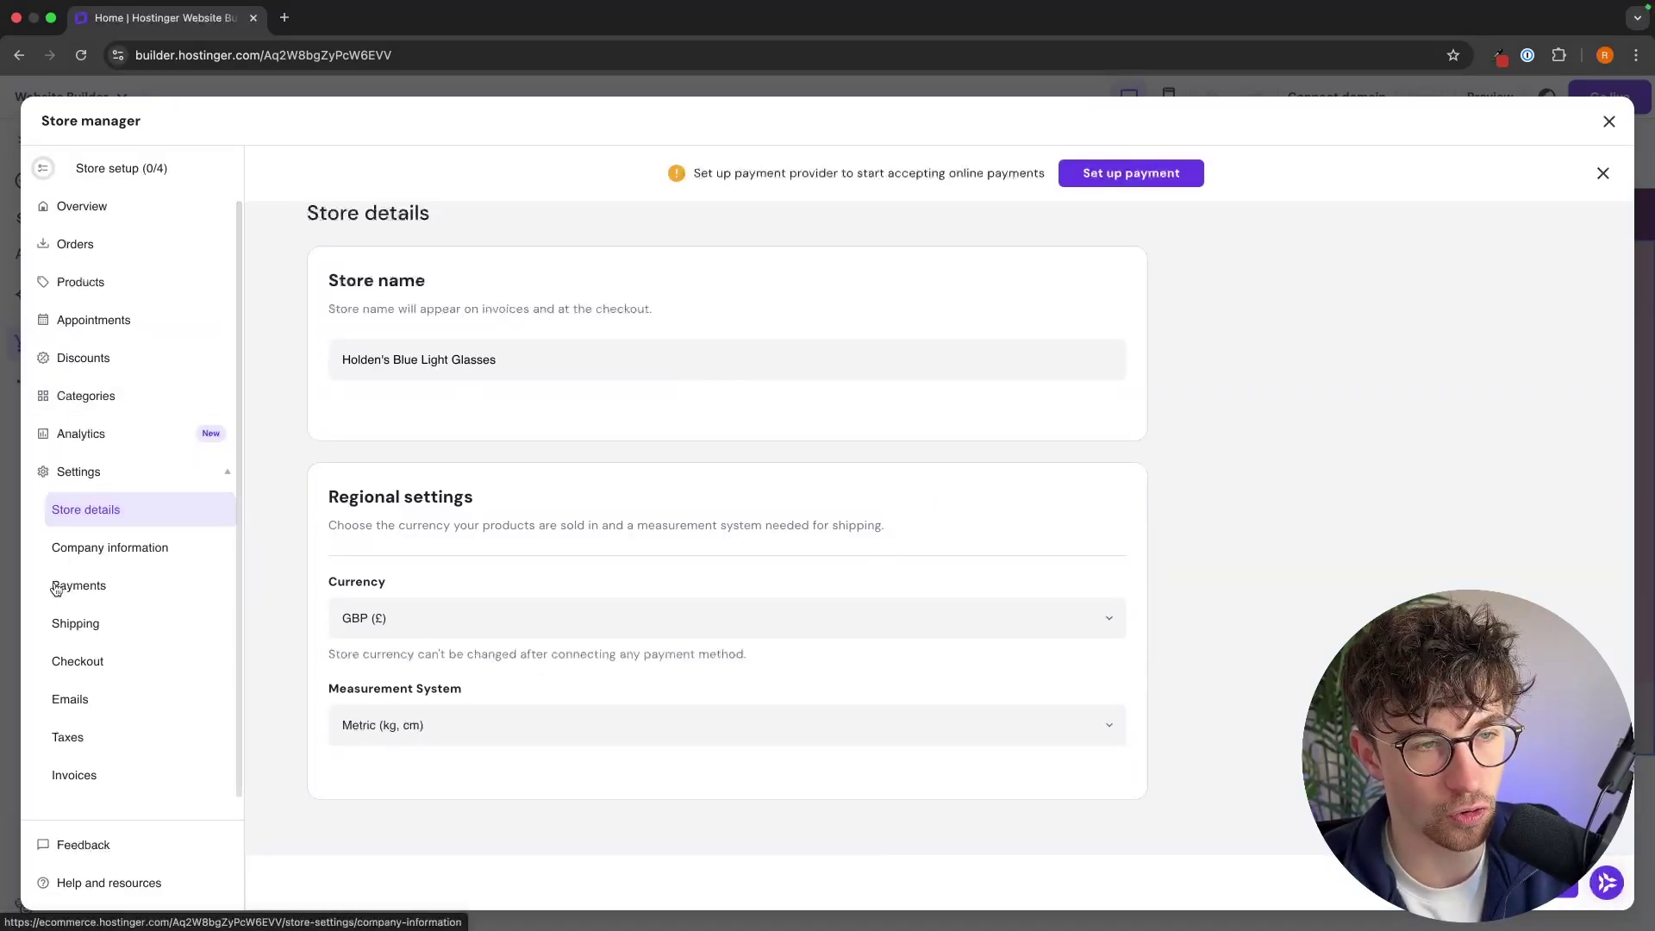
- Examine the payment settings, comparing the Paysera, PayPal, Stripe and manual payment options
left_click(109, 588)
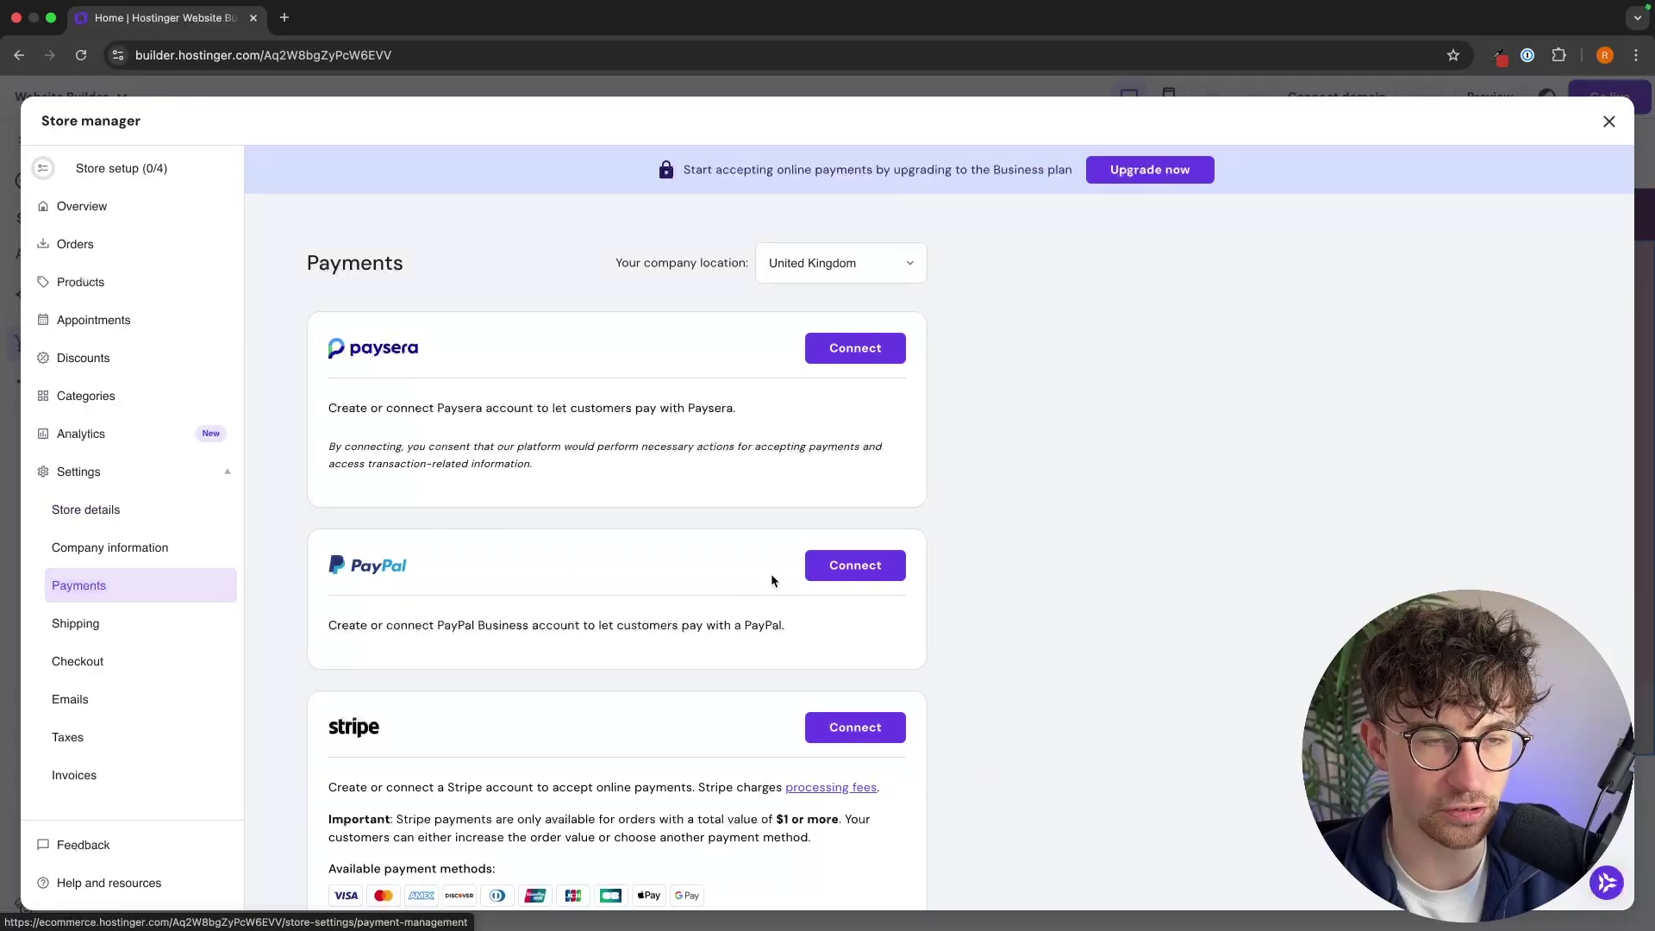
scroll(862, 551, "down", 1)
scroll(1061, 587, "down", 5)
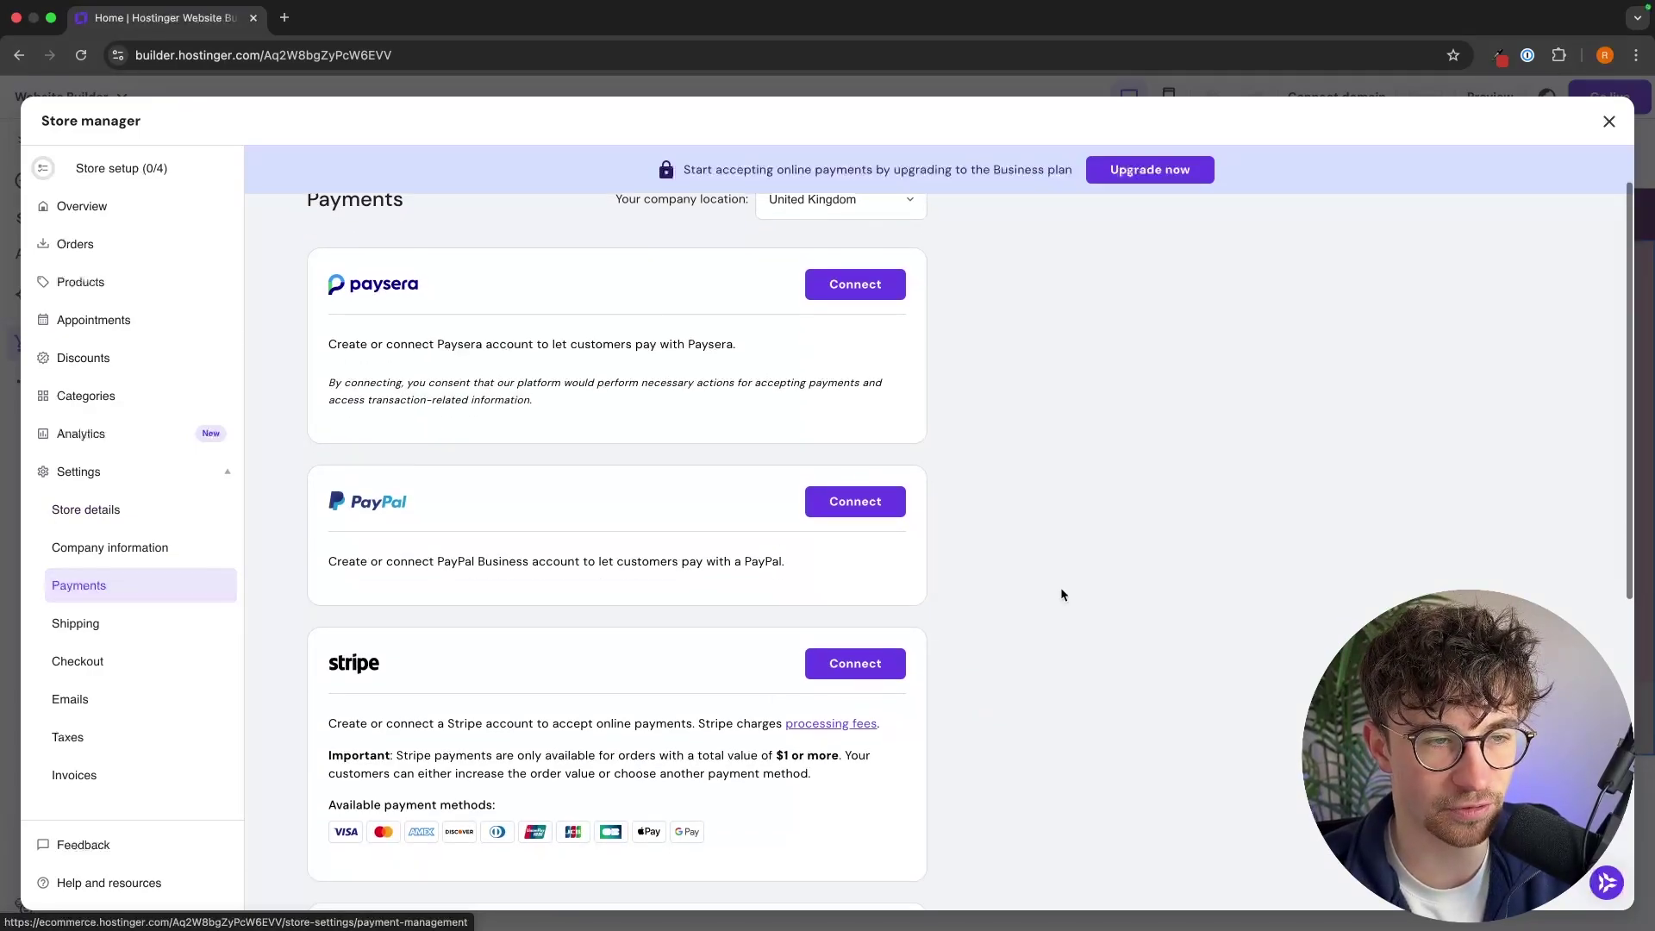
scroll(1069, 535, "up", 3)
scroll(1082, 491, "down", 3)
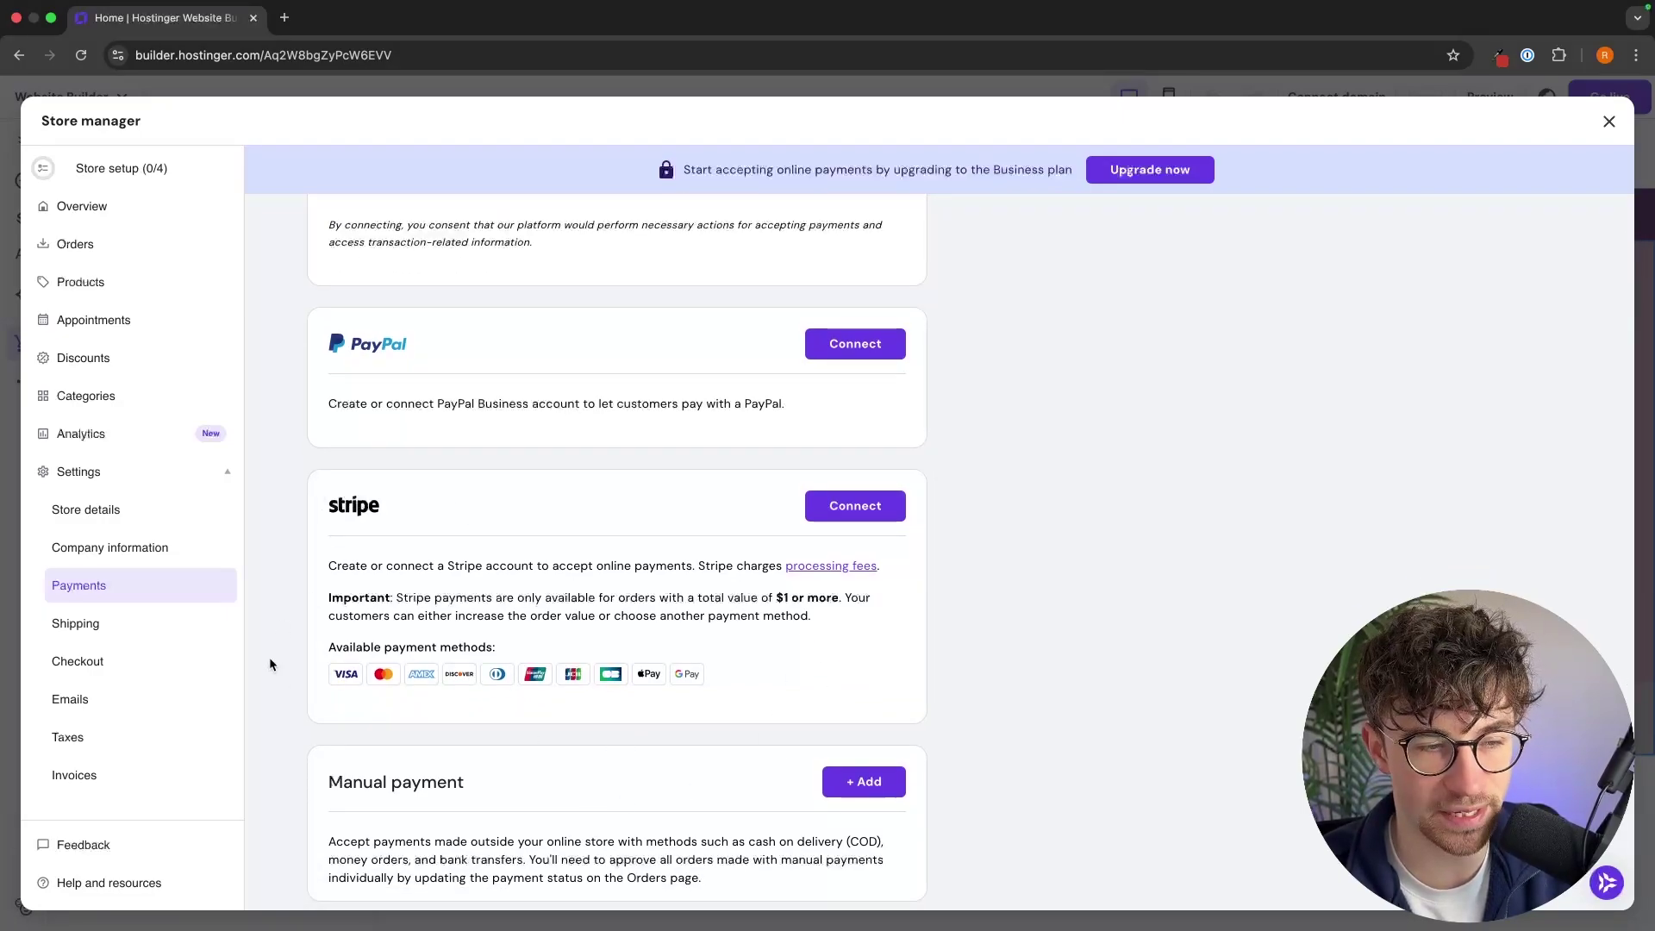
scroll(742, 707, "up", 2)
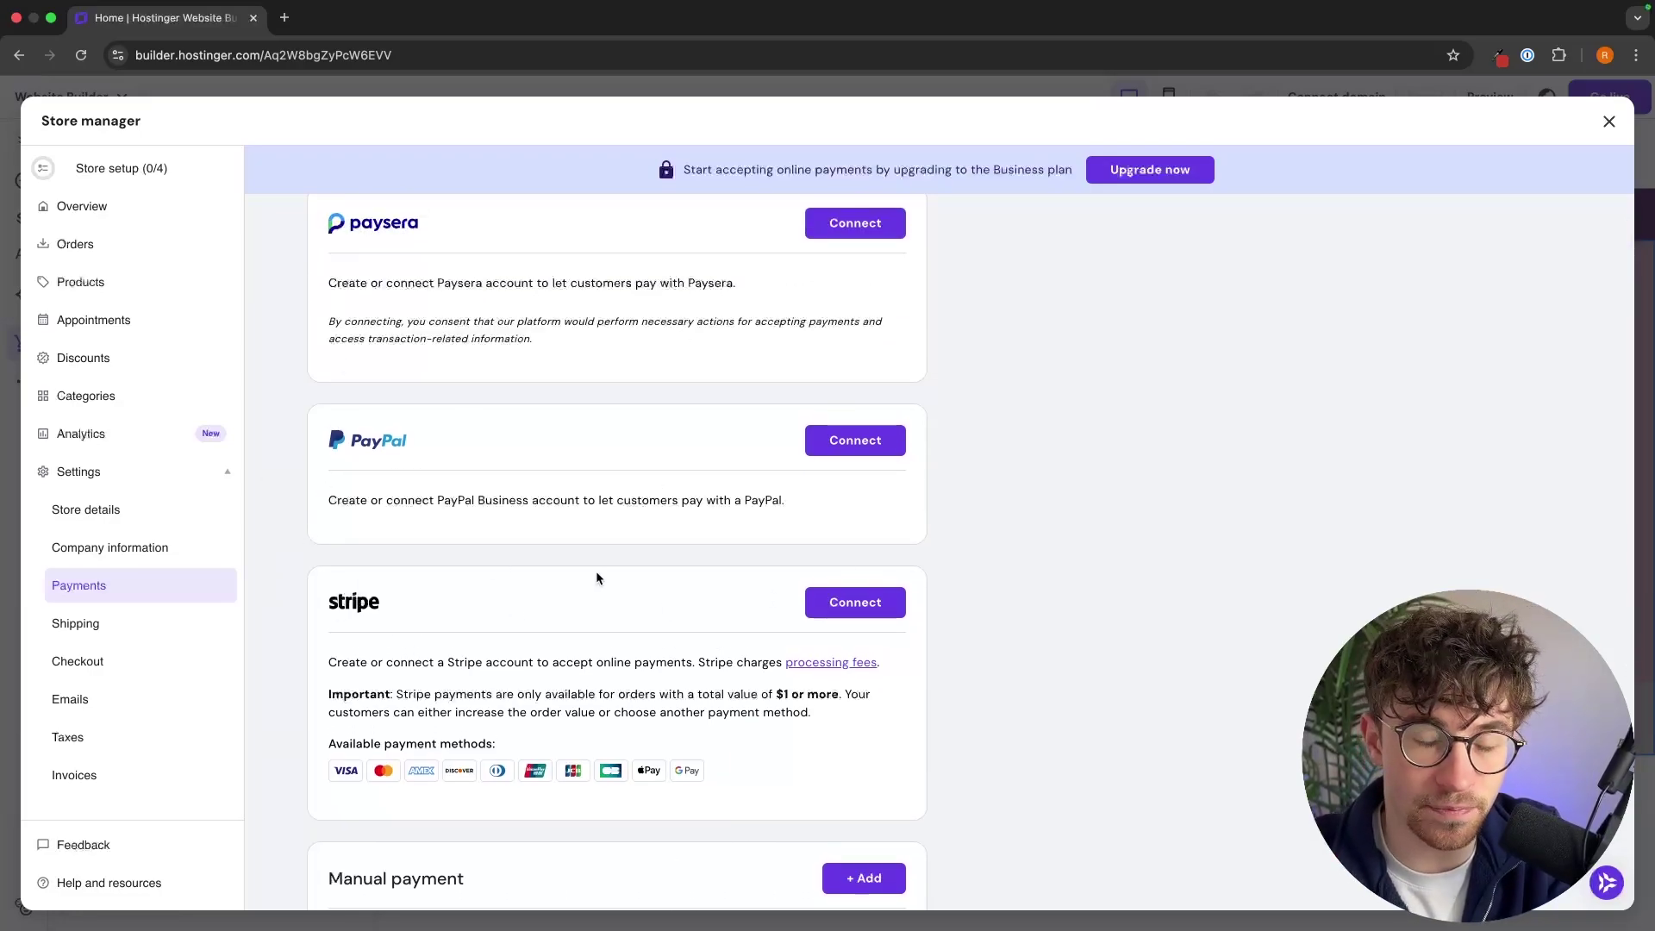
scroll(596, 577, "down", 1)
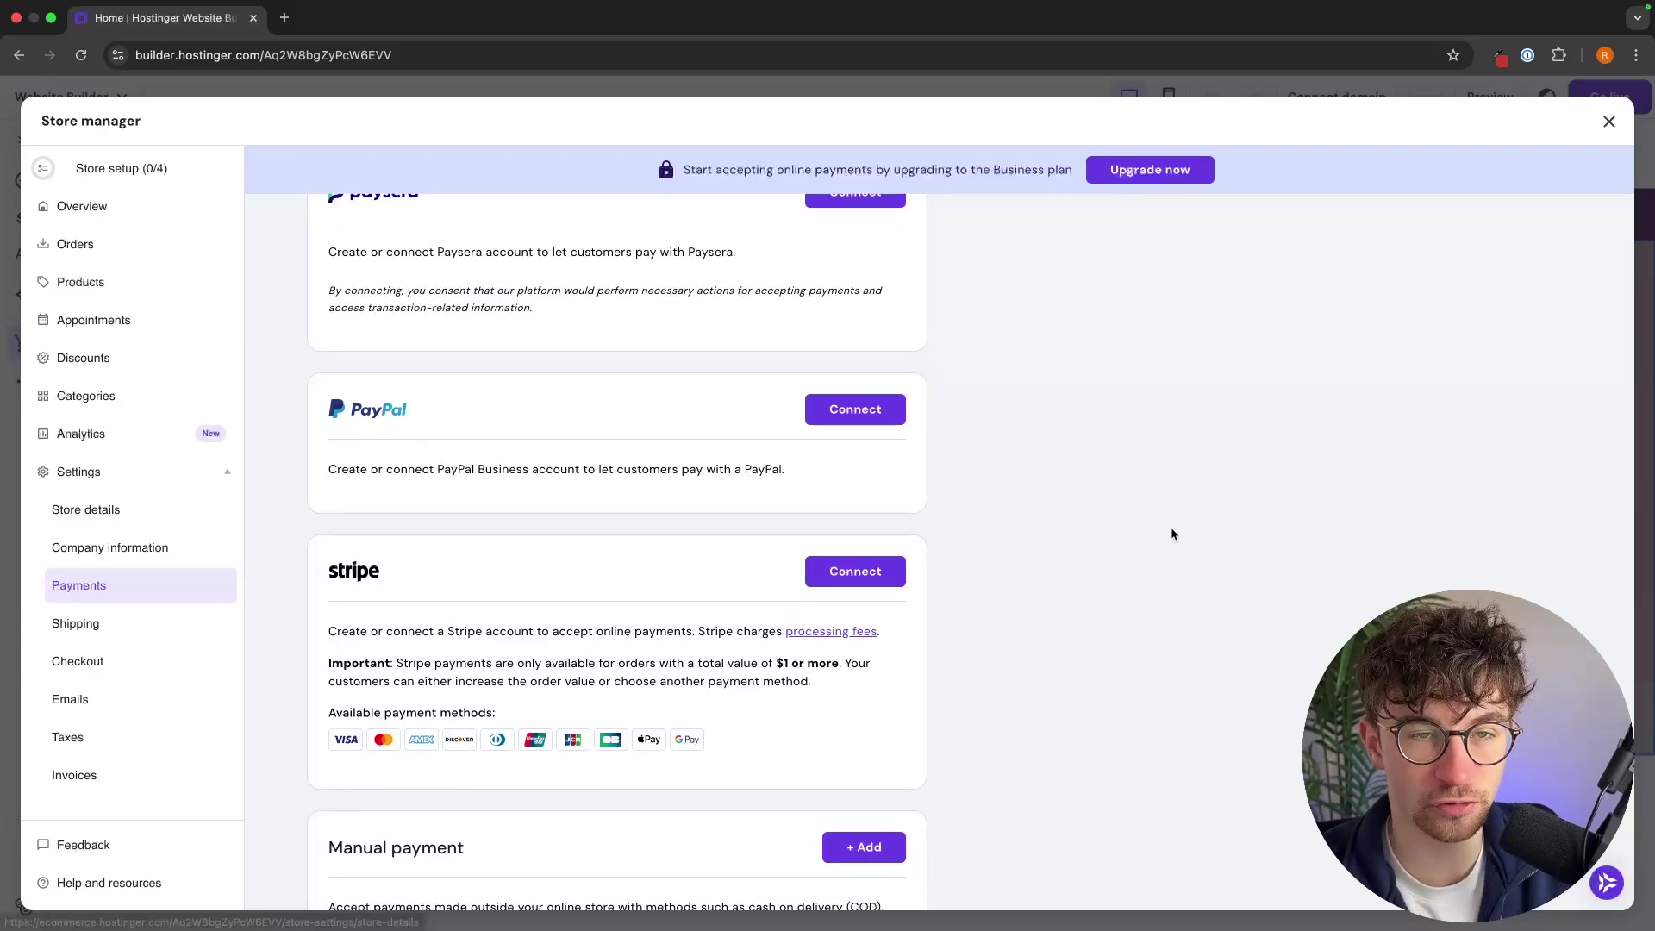
scroll(1171, 535, "up", 3)
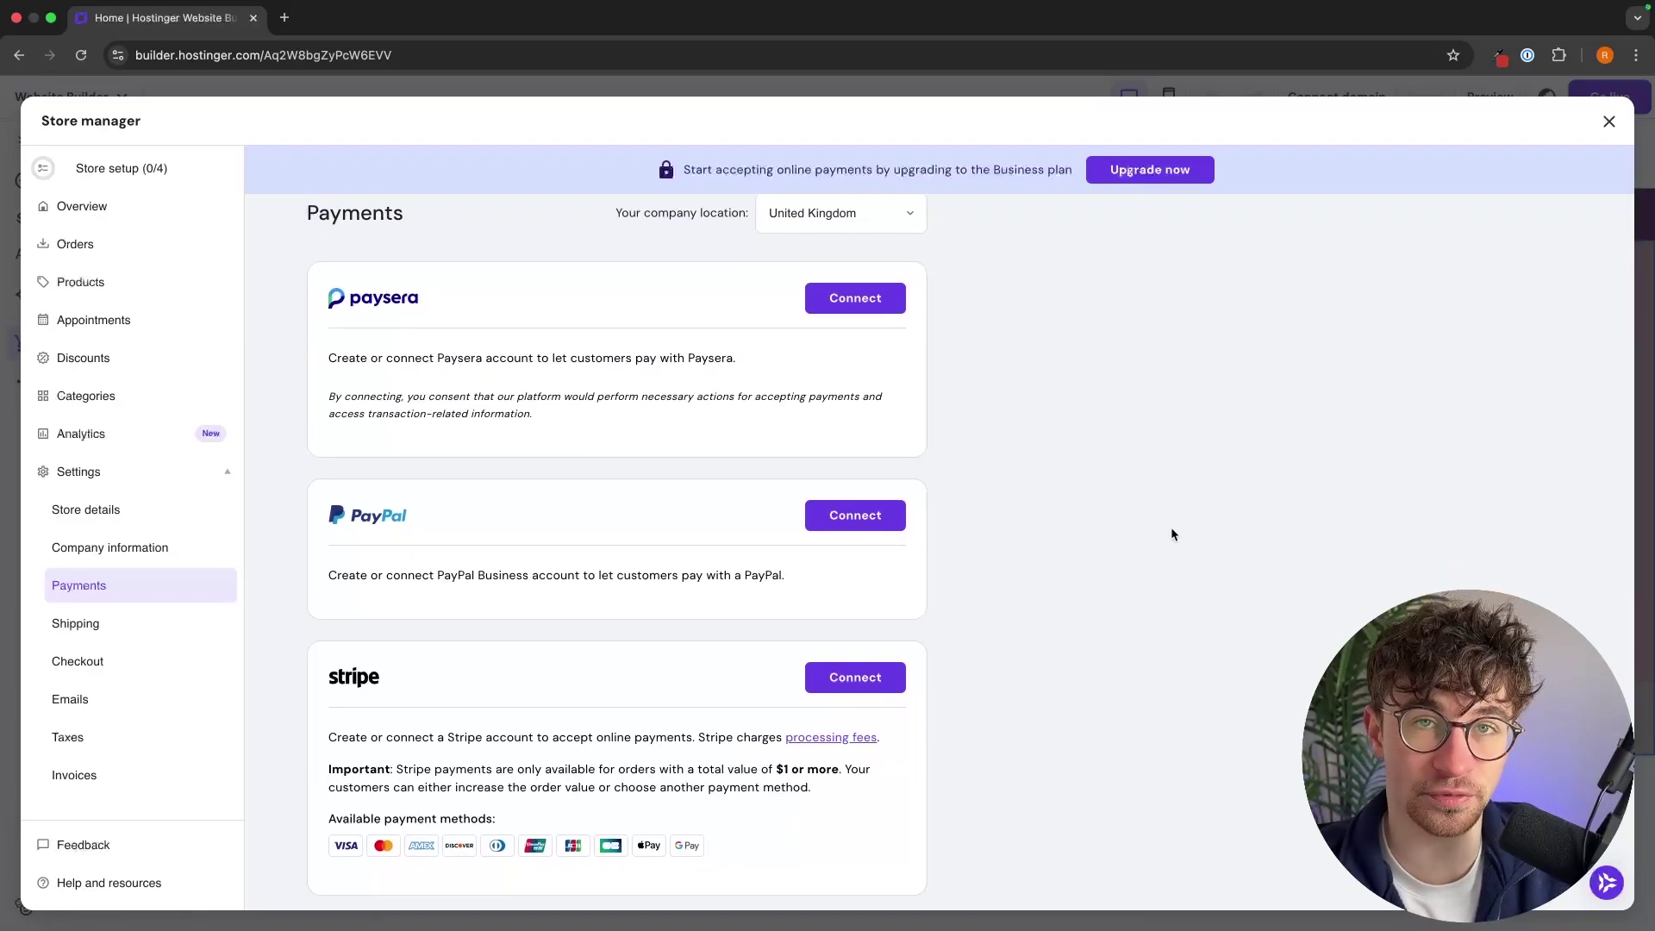
- Open the Regular shipping zone in the shipping settings and rename it "Uk Shipping"
left_click(138, 622)
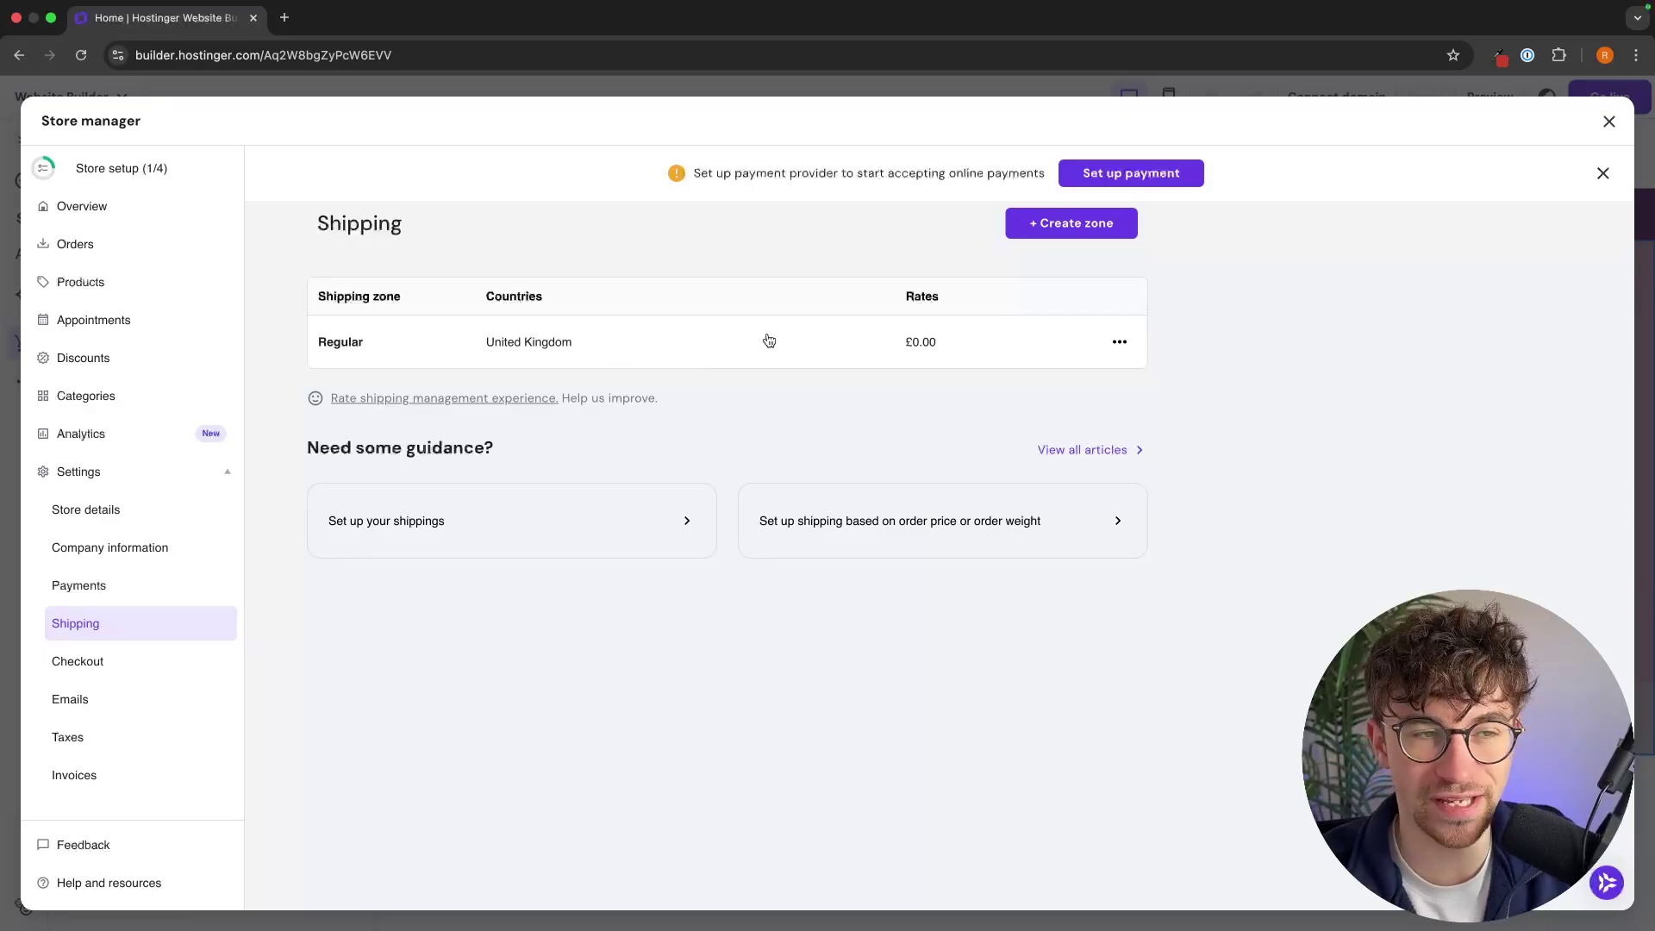
left_click(549, 345)
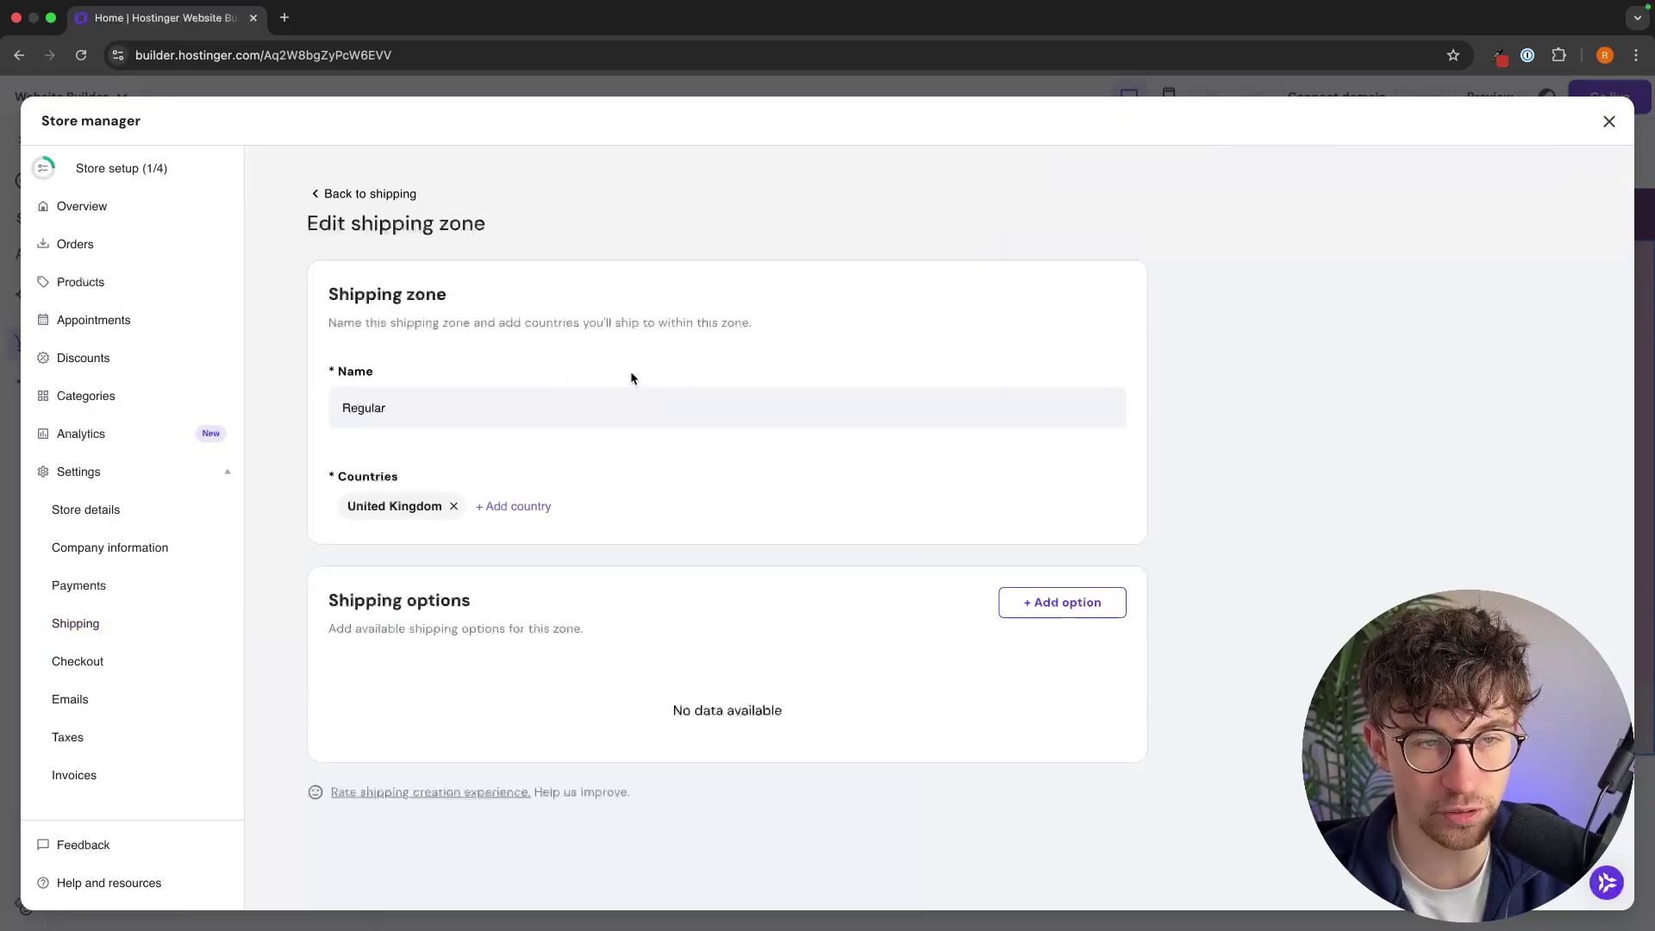
triple_click(418, 417)
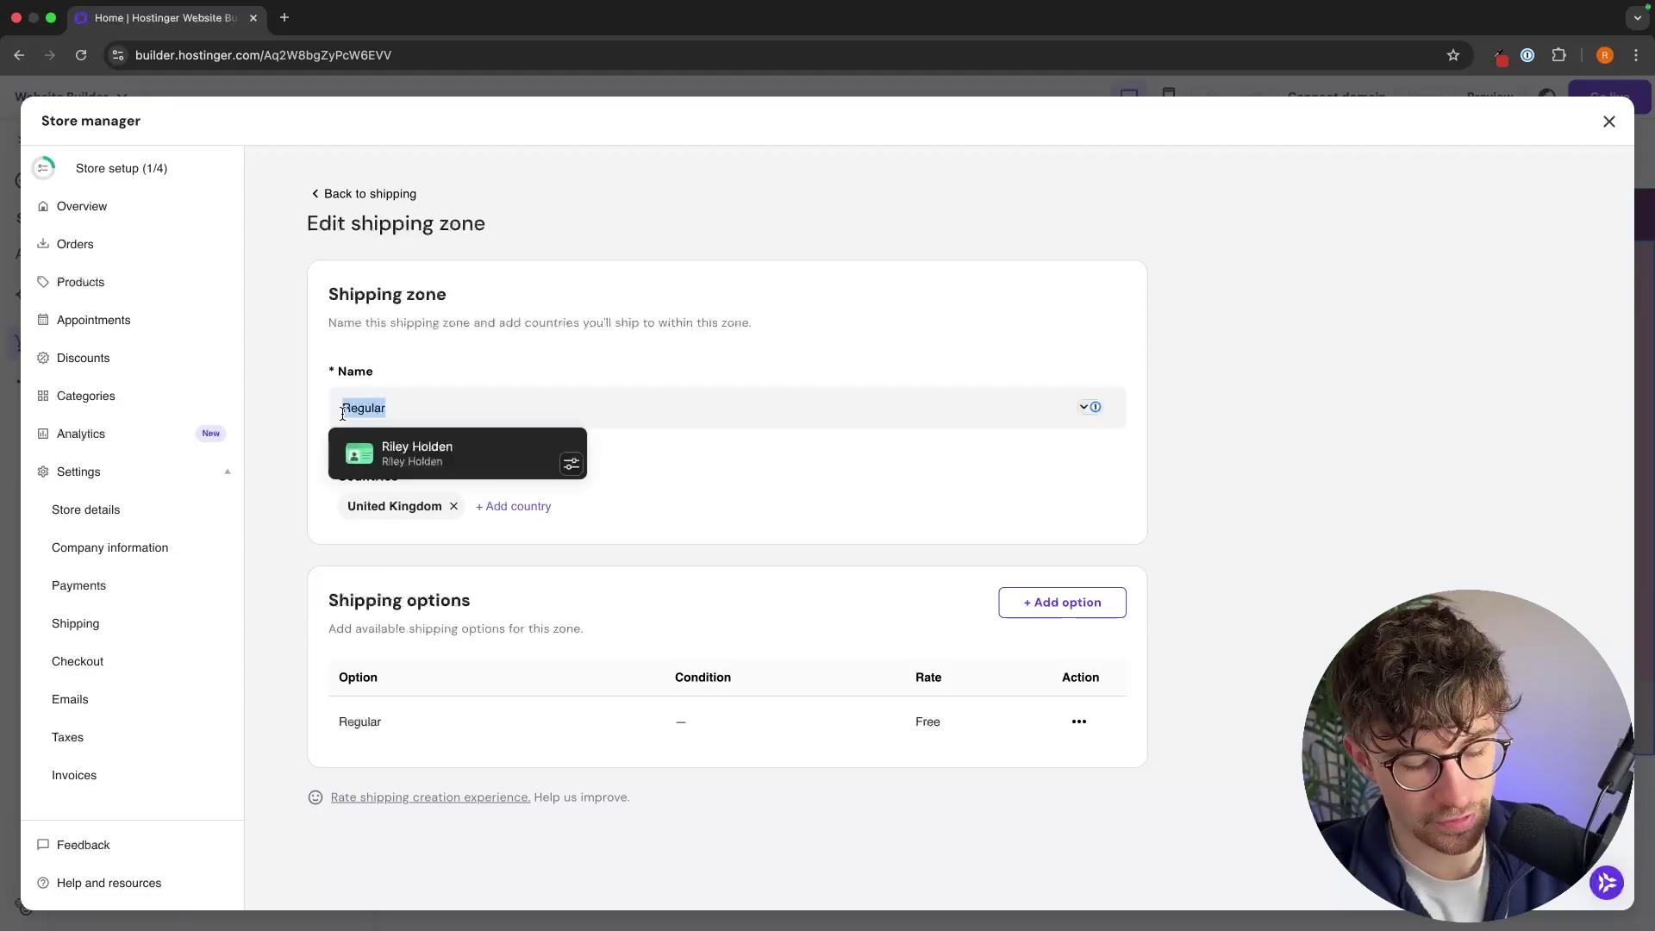
type("Uk Shipping")
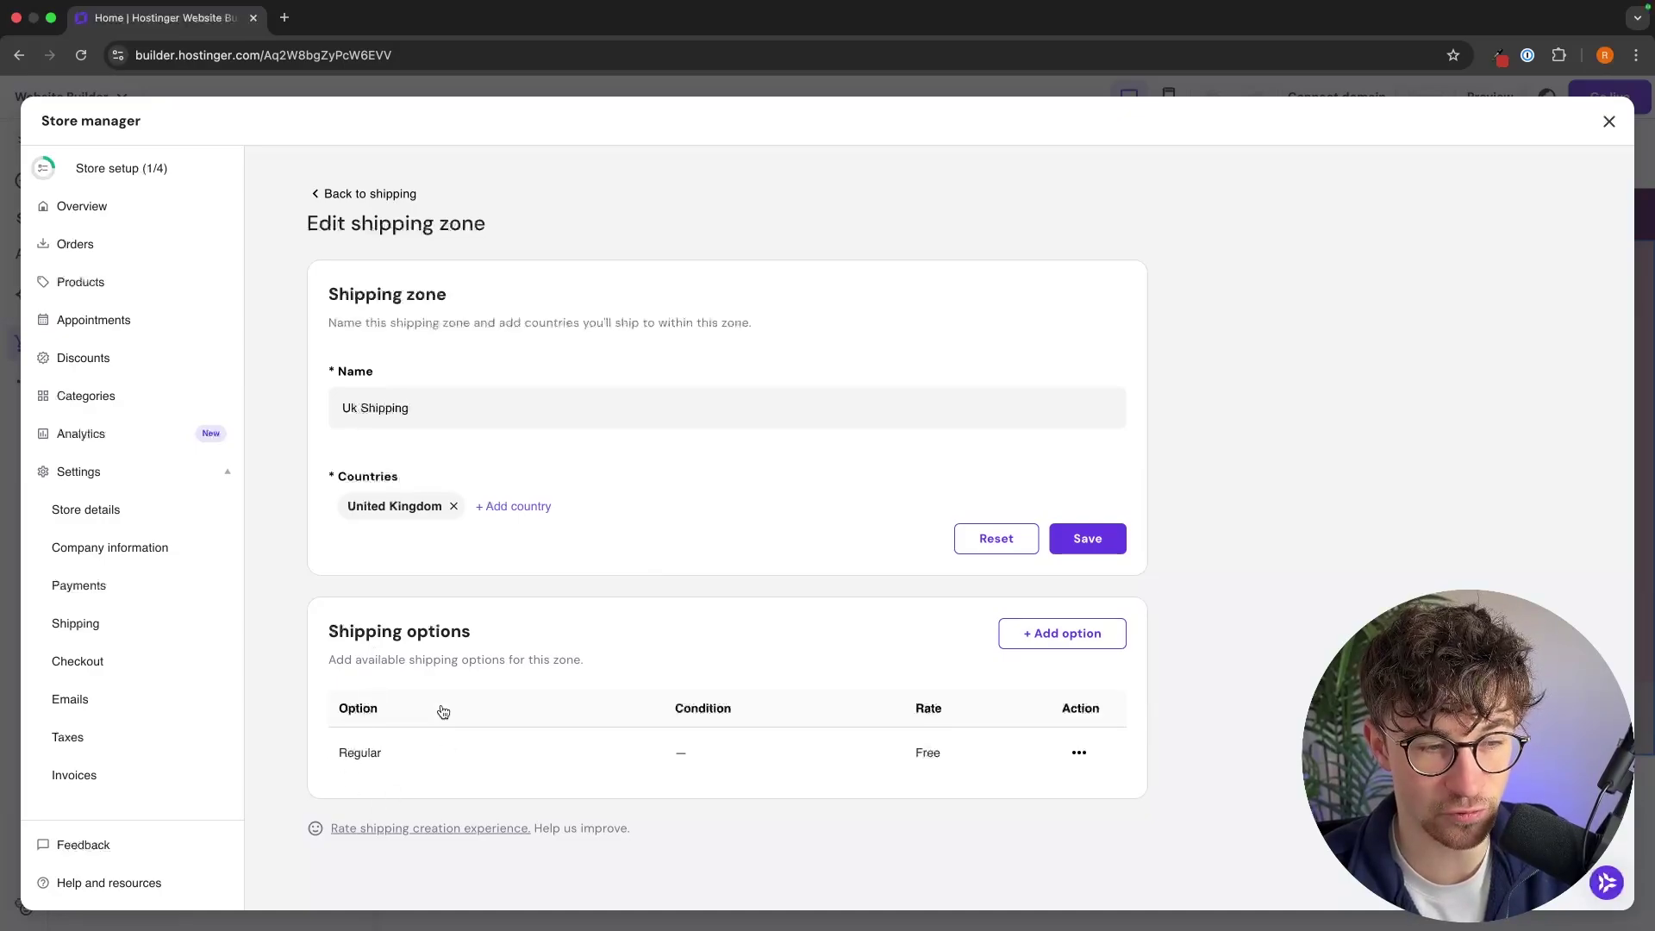
- Add a "Premium Shipping (1-2 Days)" option at £4.99 to the UK zone and save the zone
left_click(1088, 634)
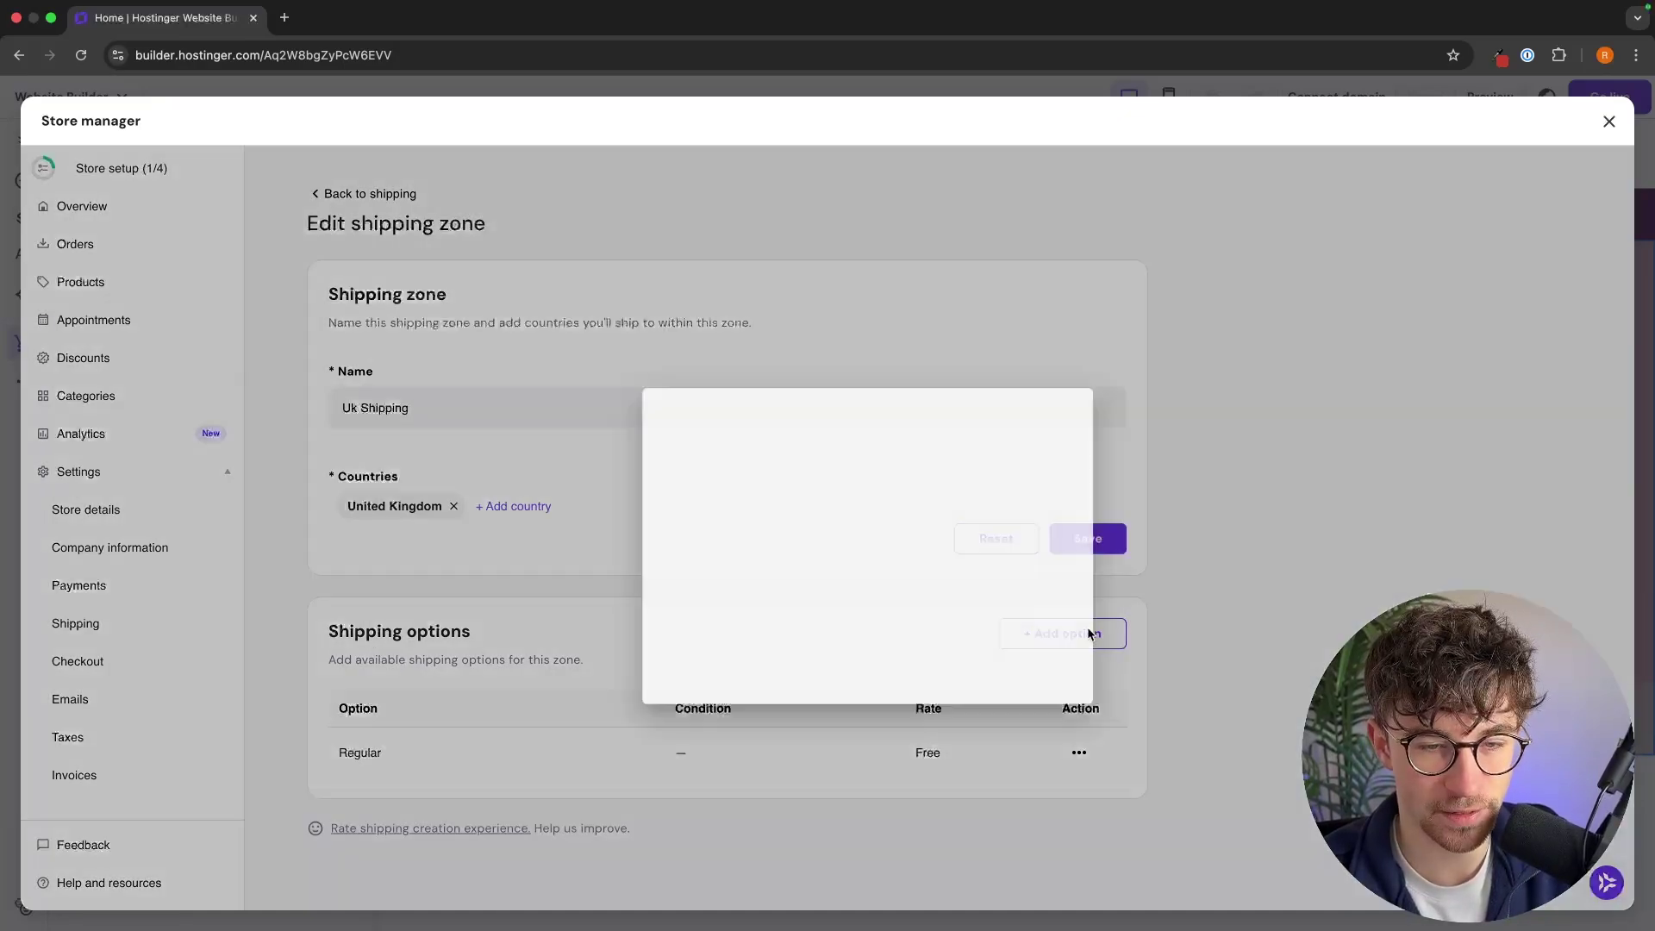
type("Pri")
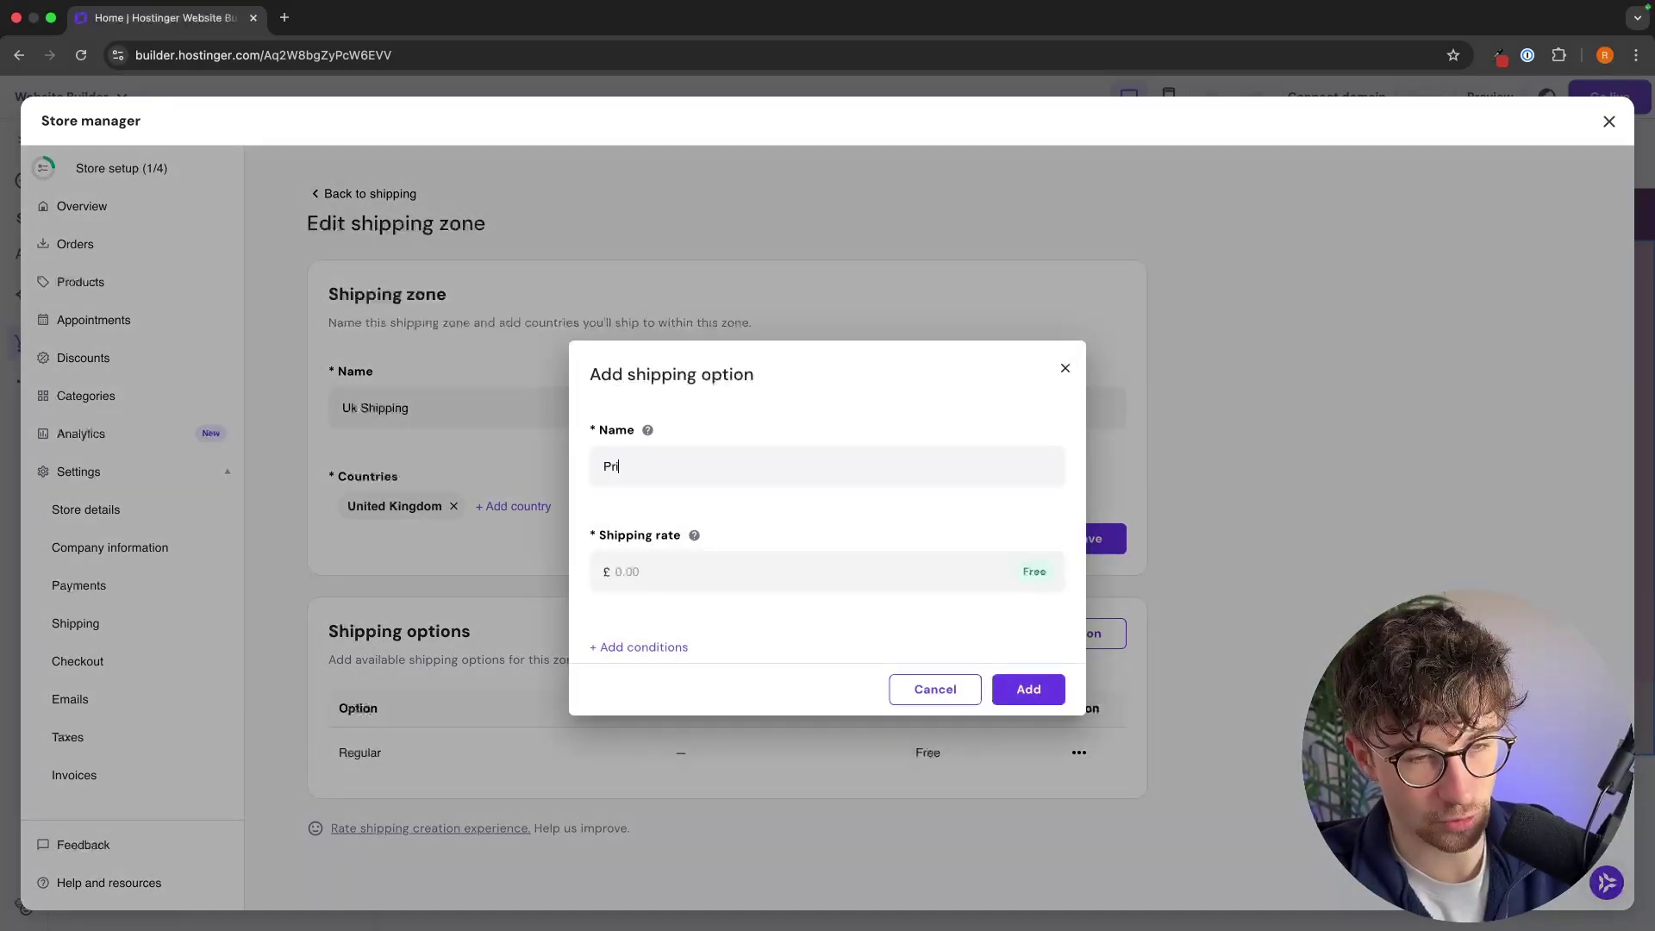
type("mium Shipping (1-")
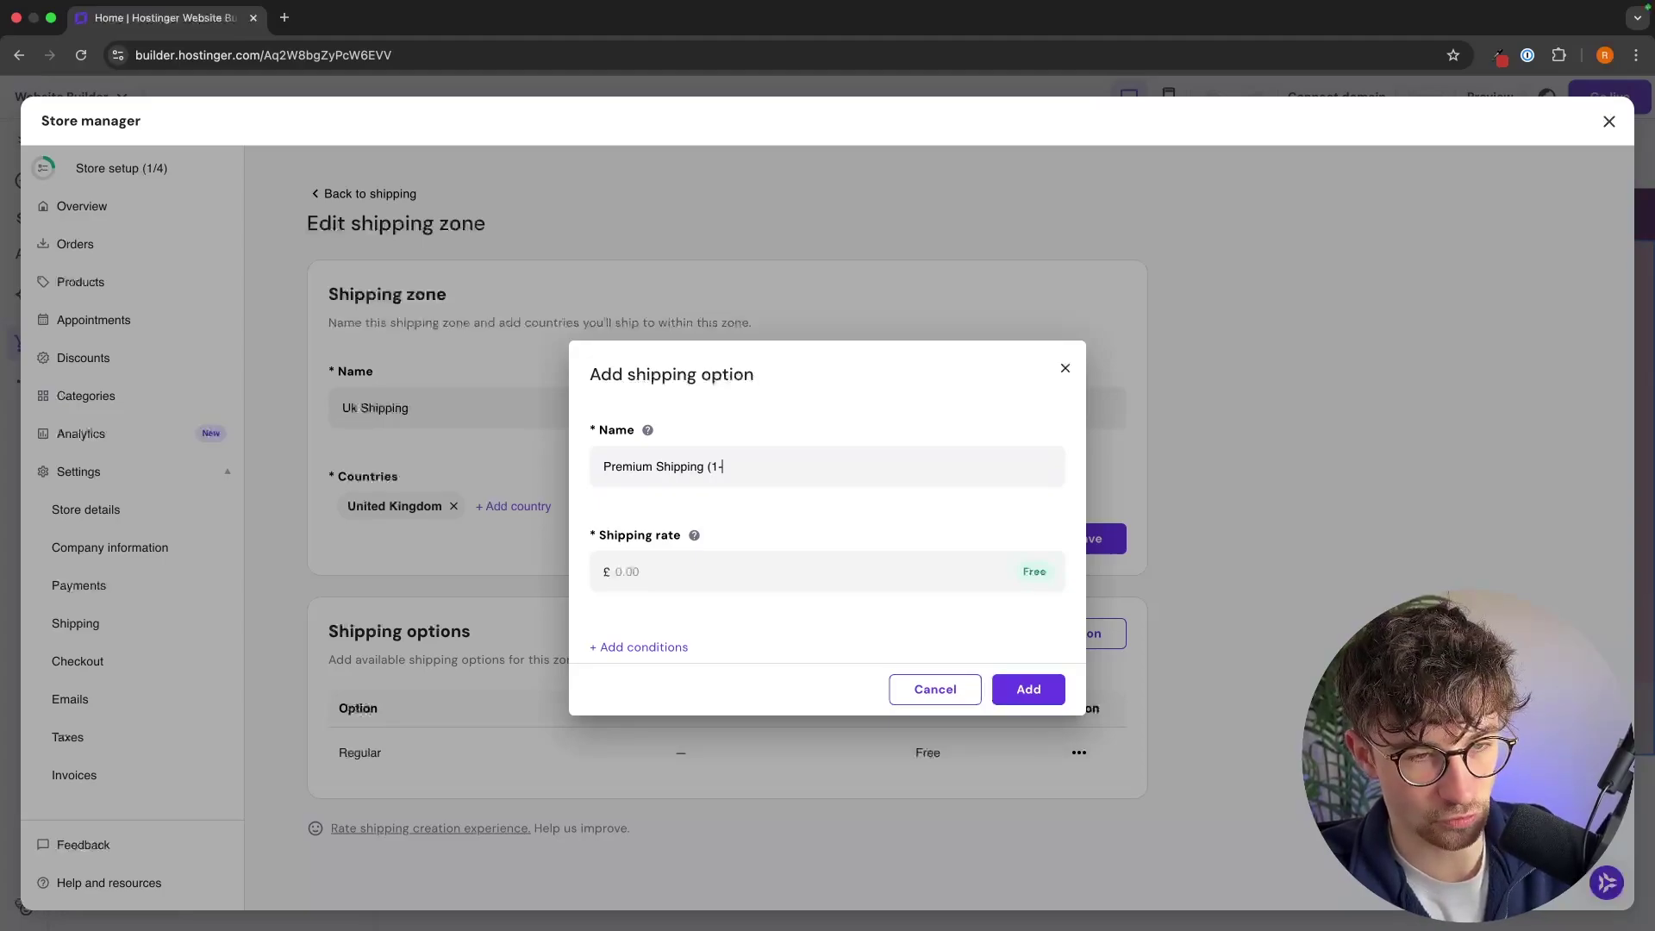
type("2 Days")
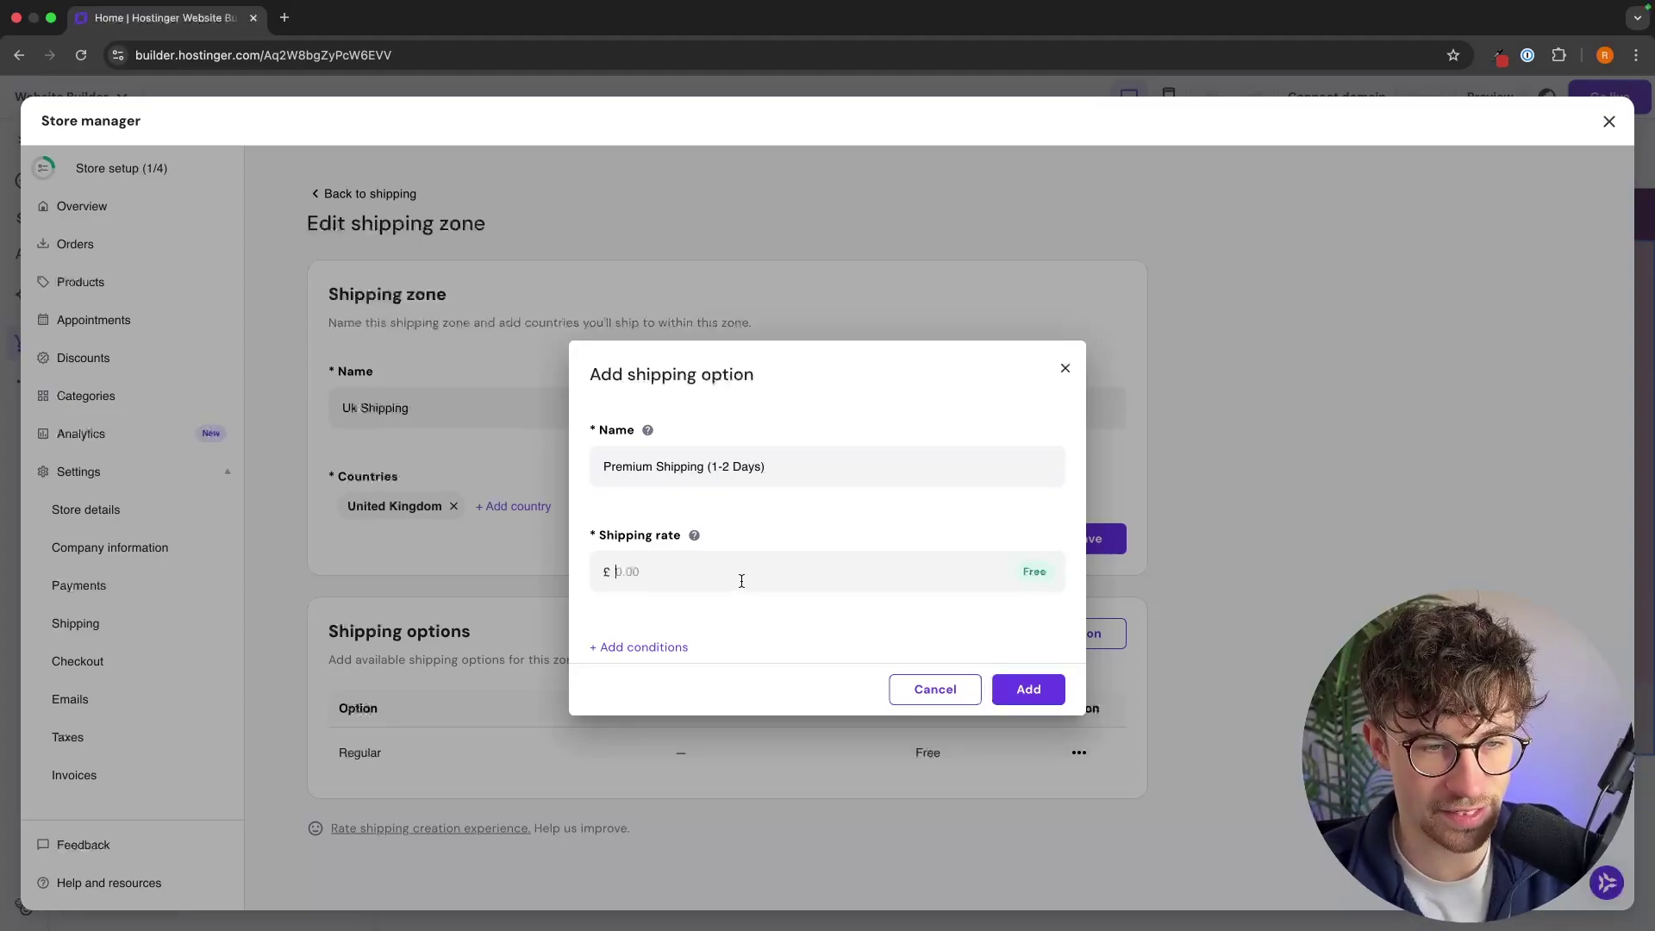
type("4.99")
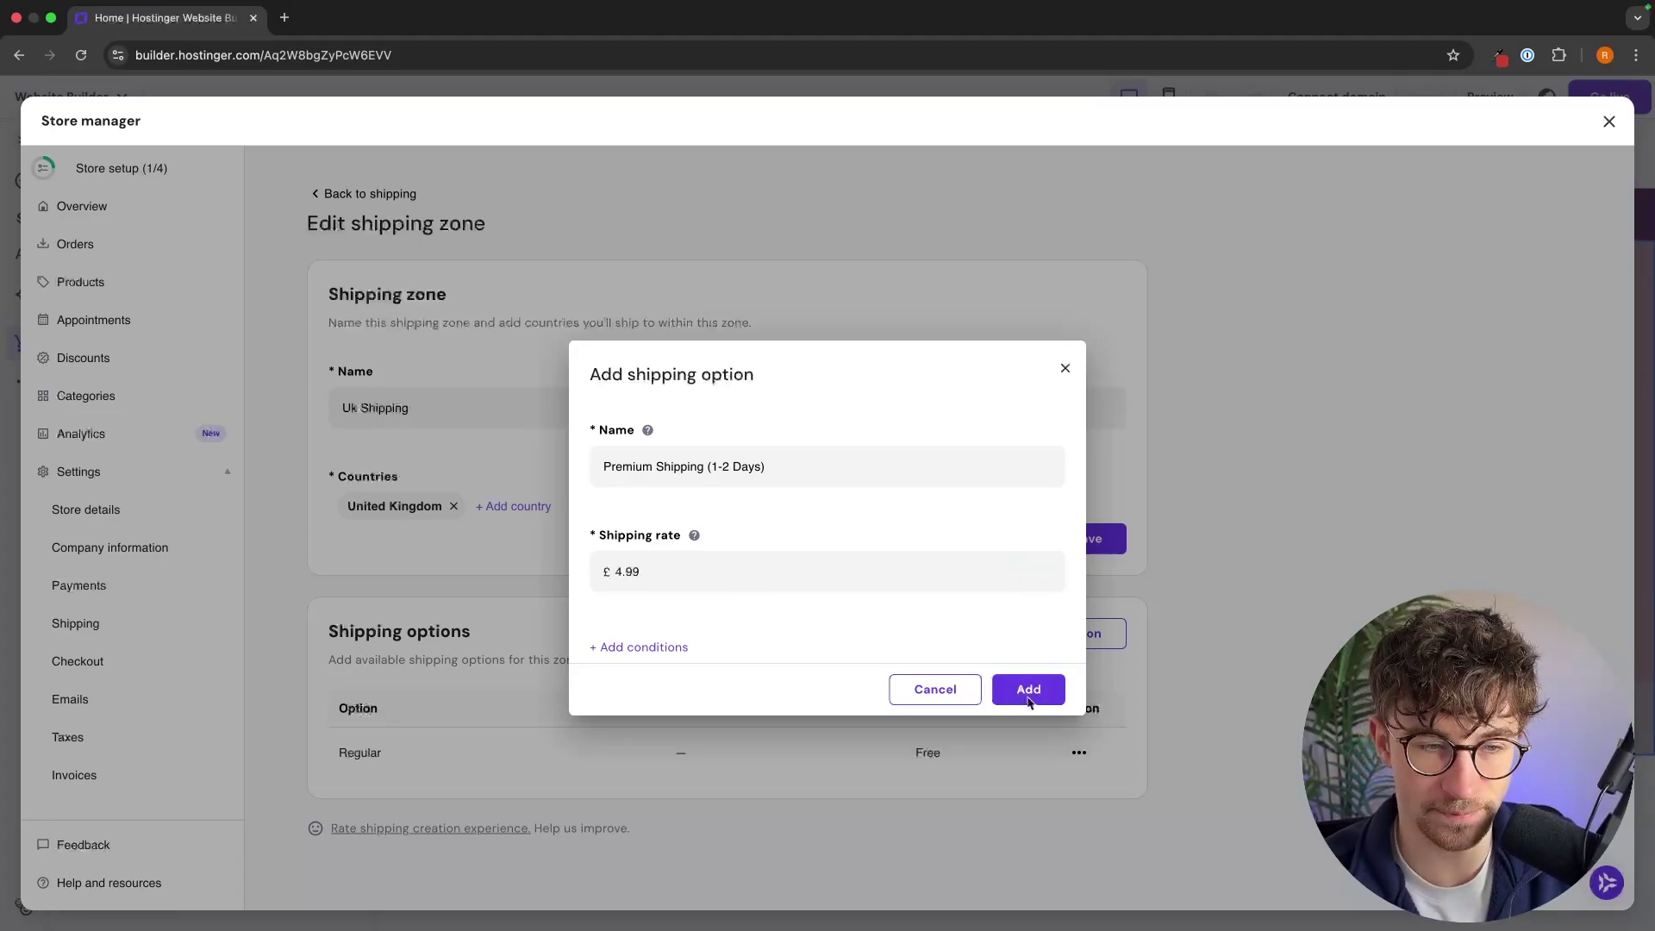
left_click(1026, 689)
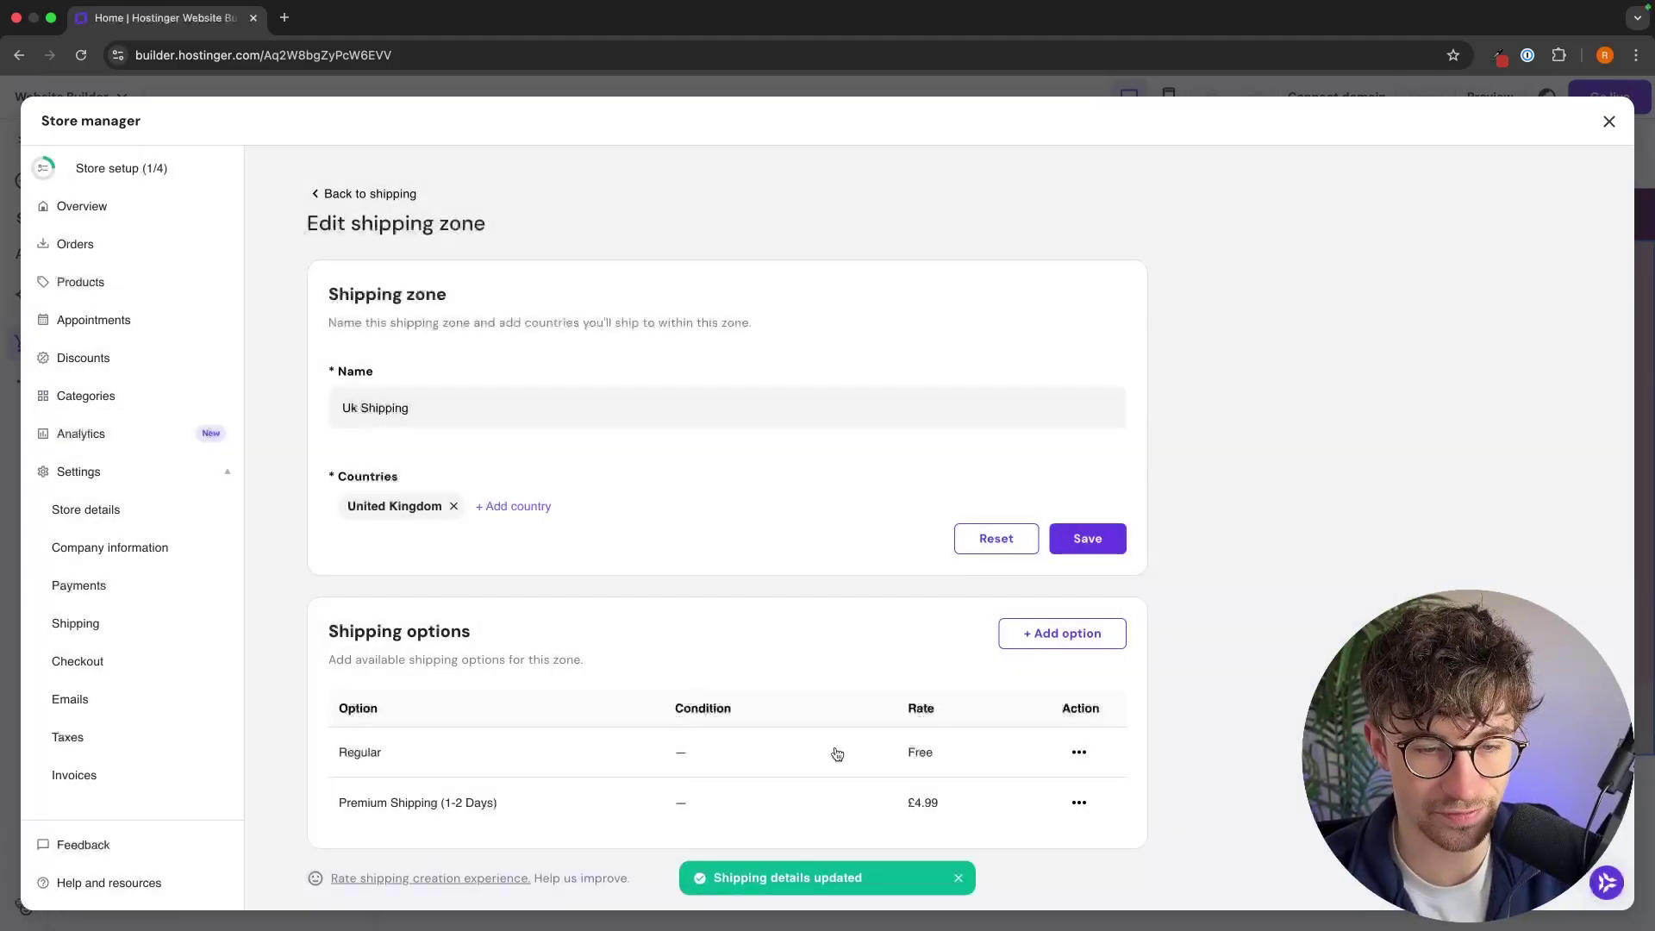
left_click(1088, 541)
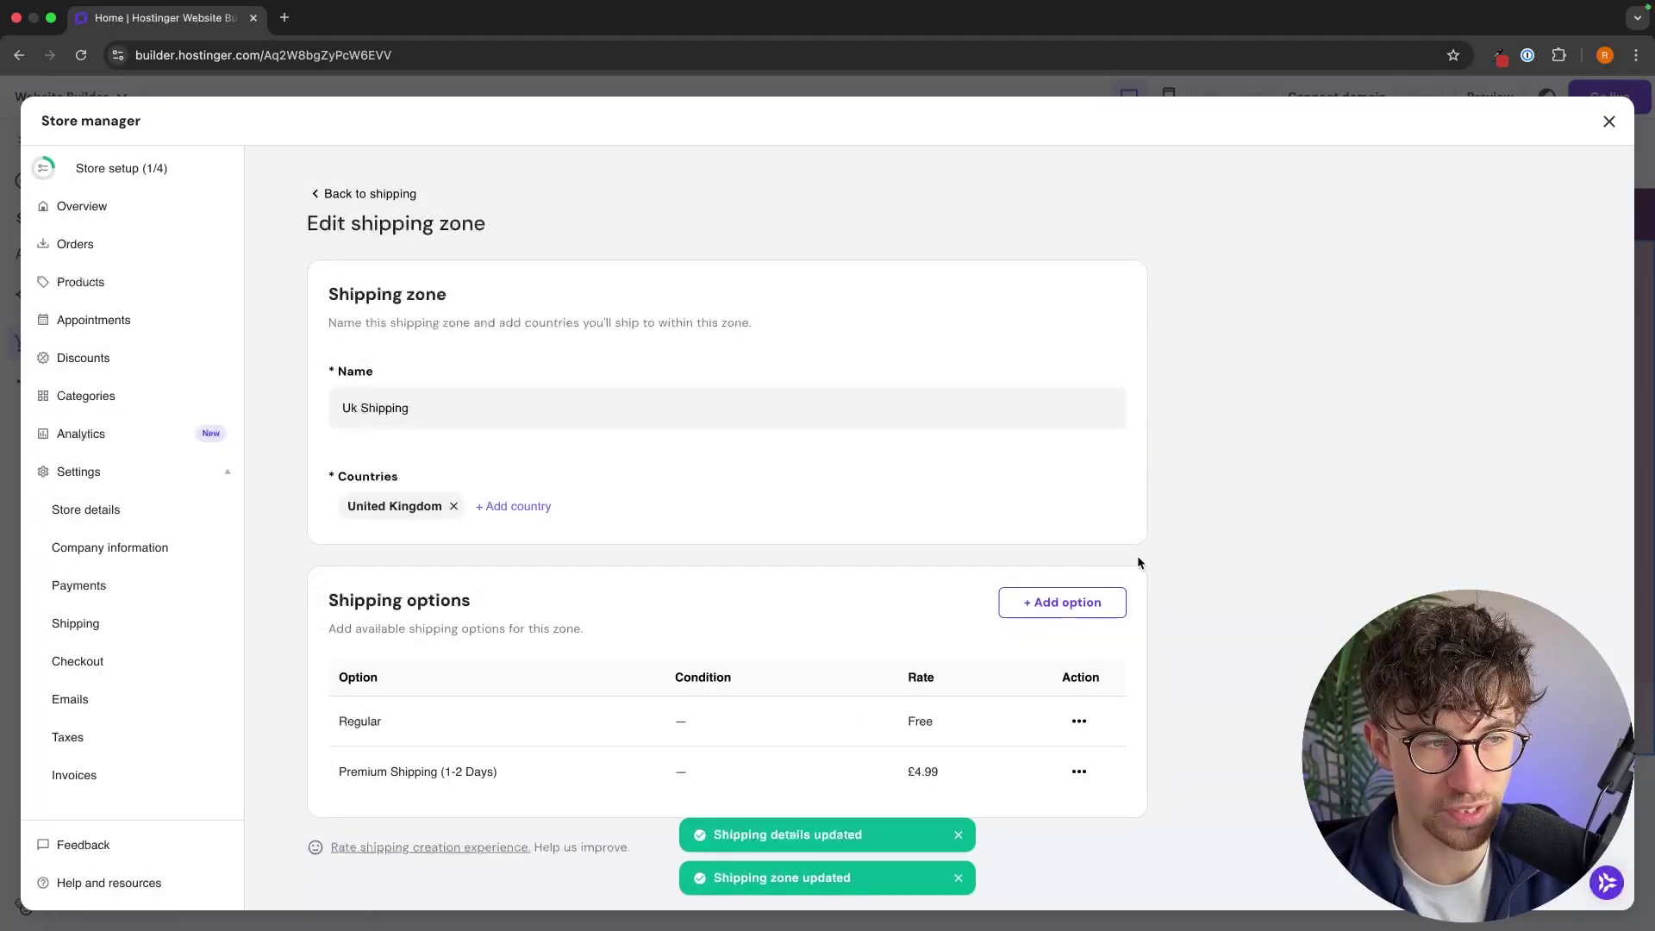
- Create another shipping zone and name it "Eu Shipping"
left_click(91, 624)
left_click(1088, 231)
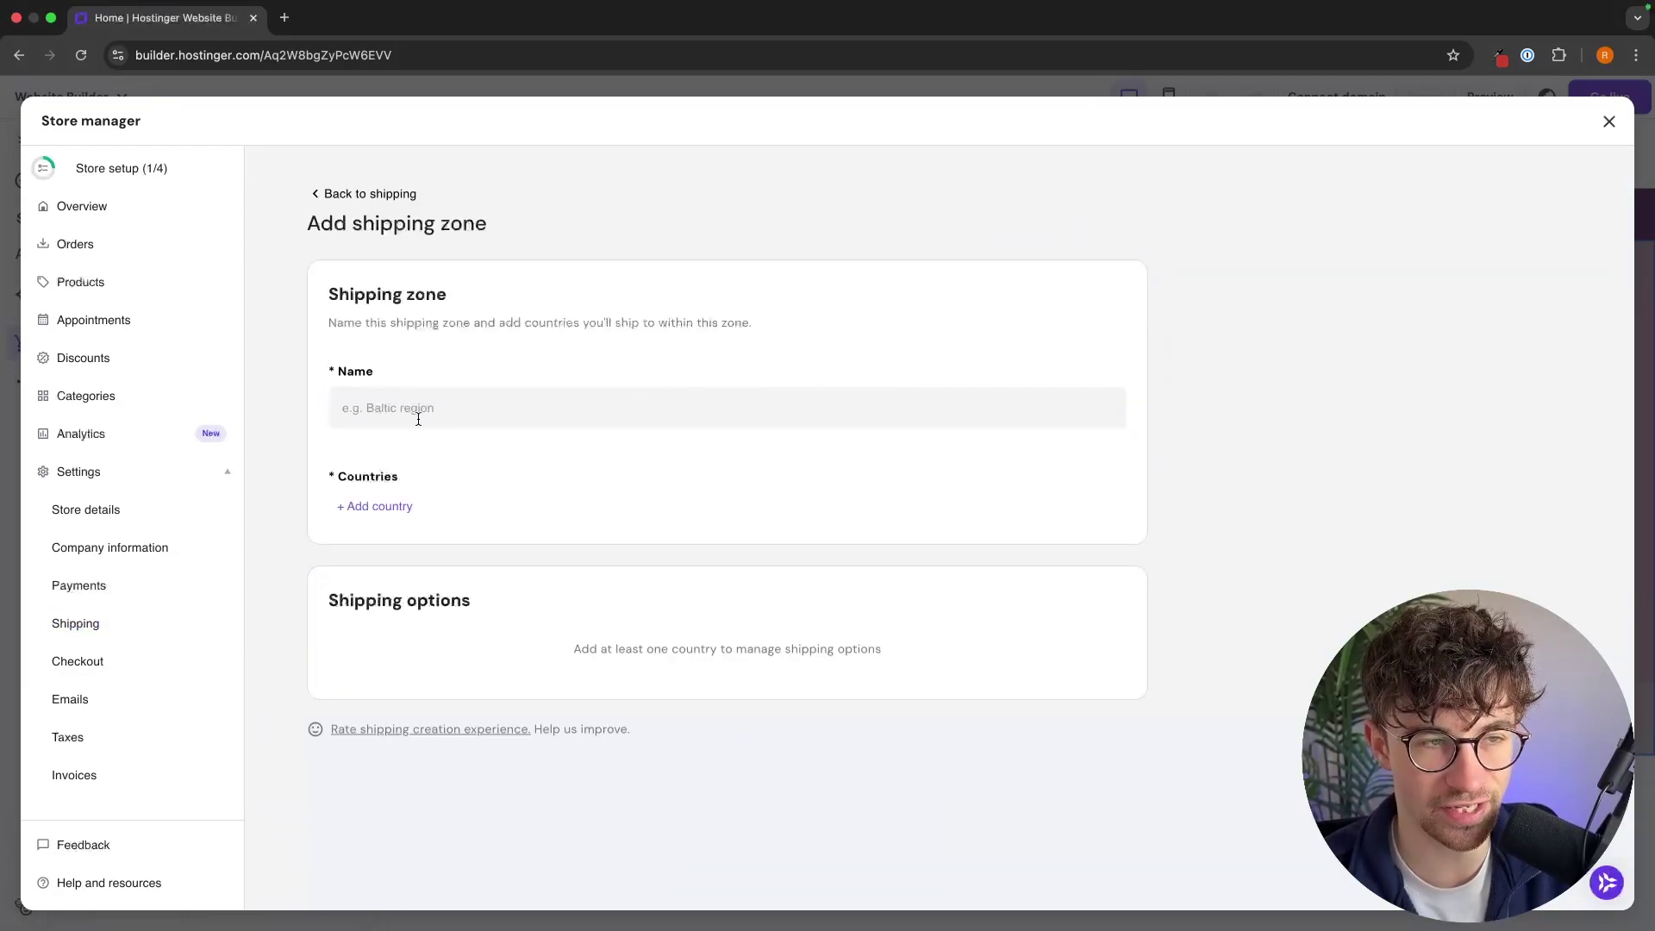
left_click(418, 419)
type("Eu")
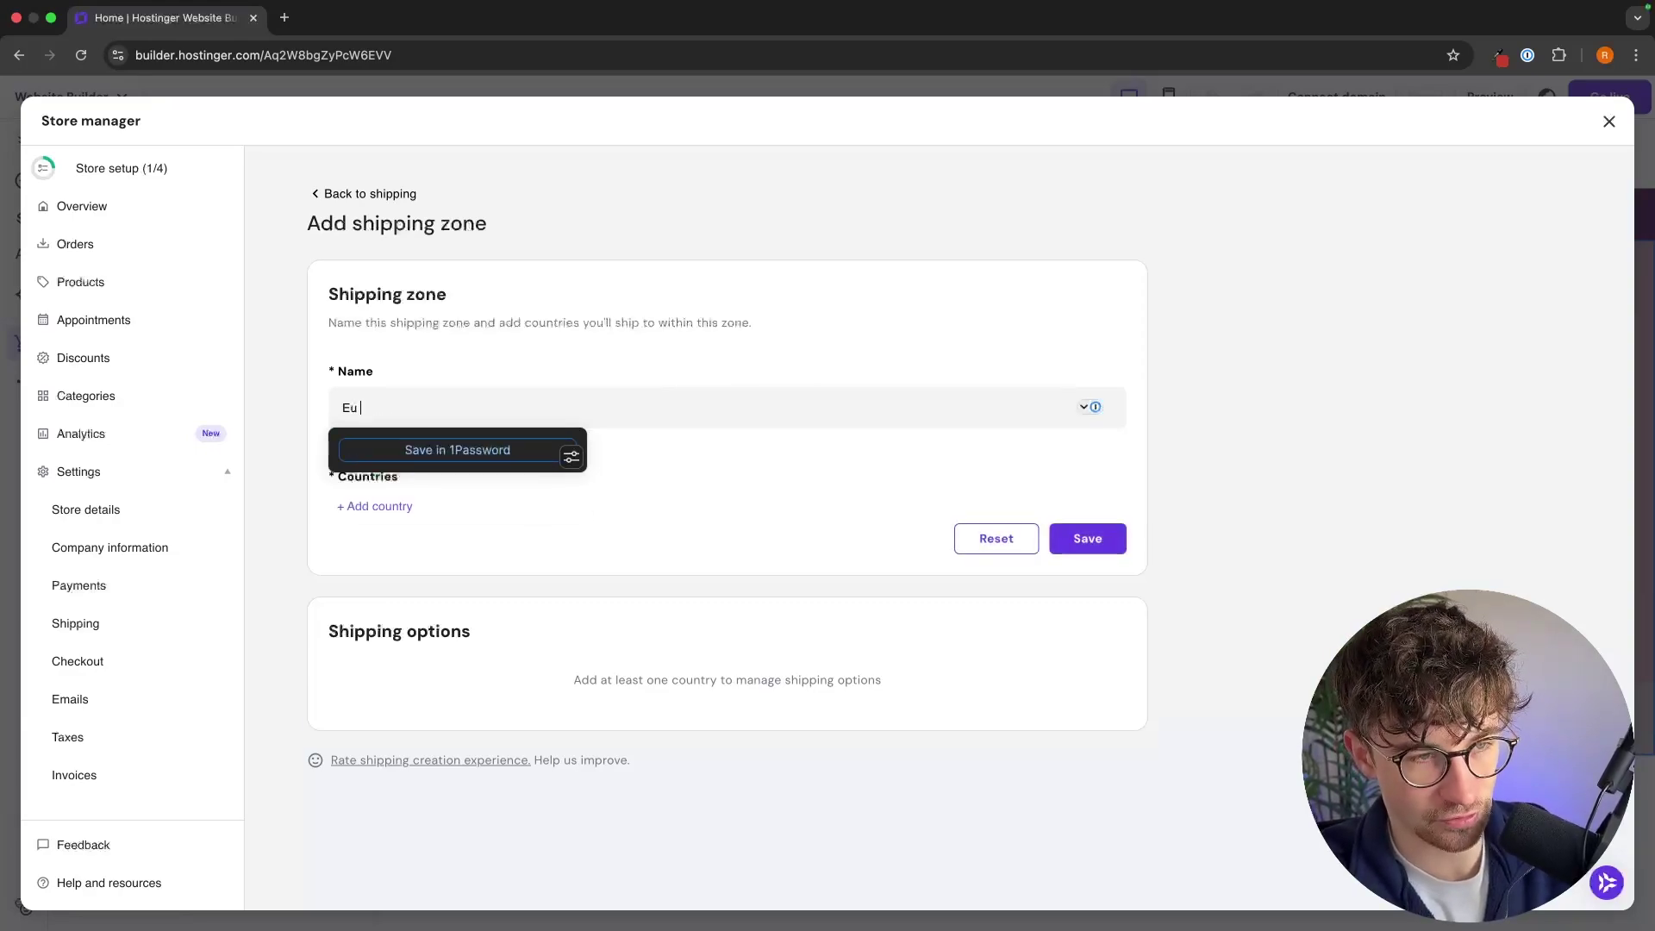
type(" Shipping")
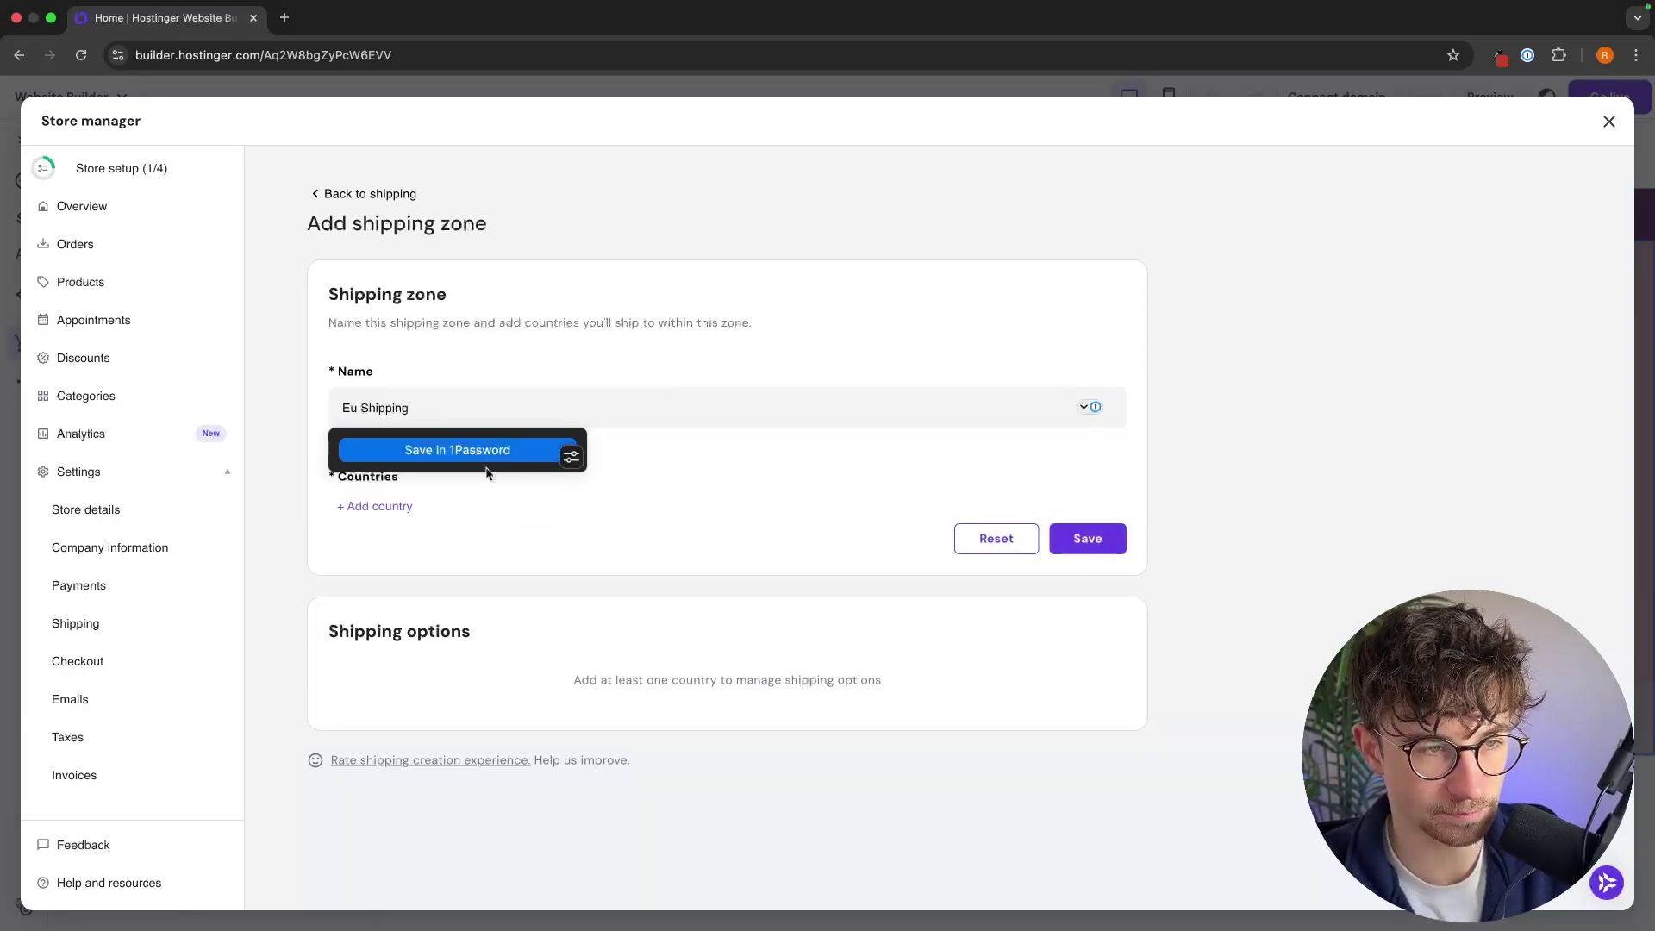
- Add Belgium and Bulgaria as countries of the Eu Shipping zone and save the zone
left_click(401, 507)
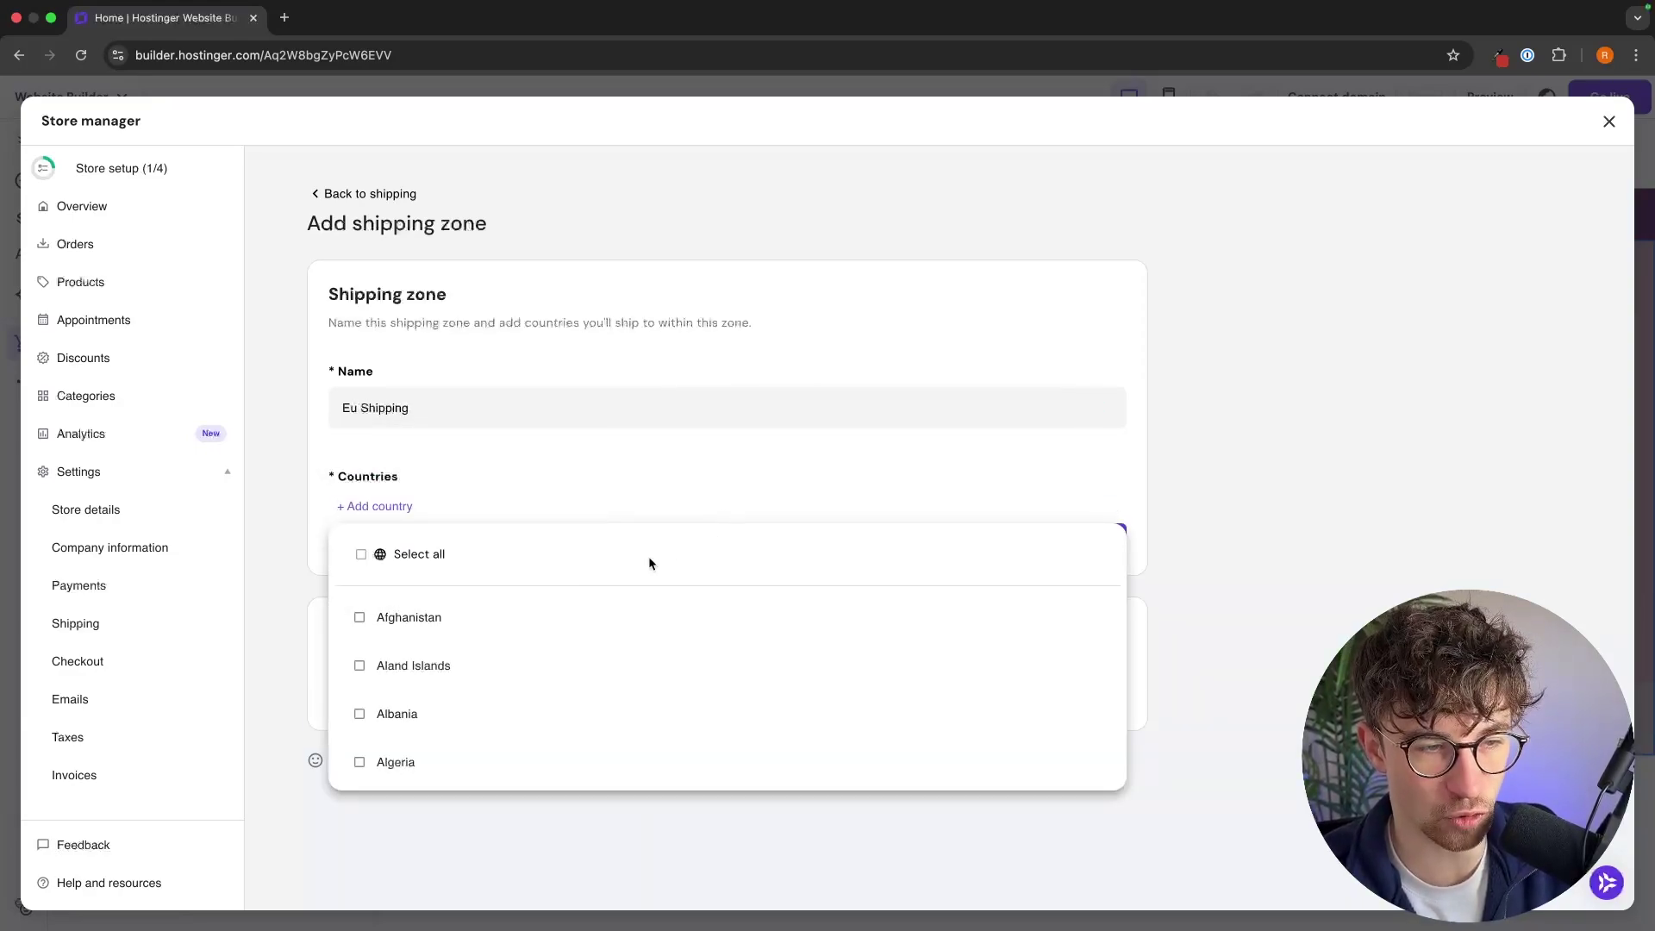
scroll(517, 595, "down", 12)
left_click(486, 601)
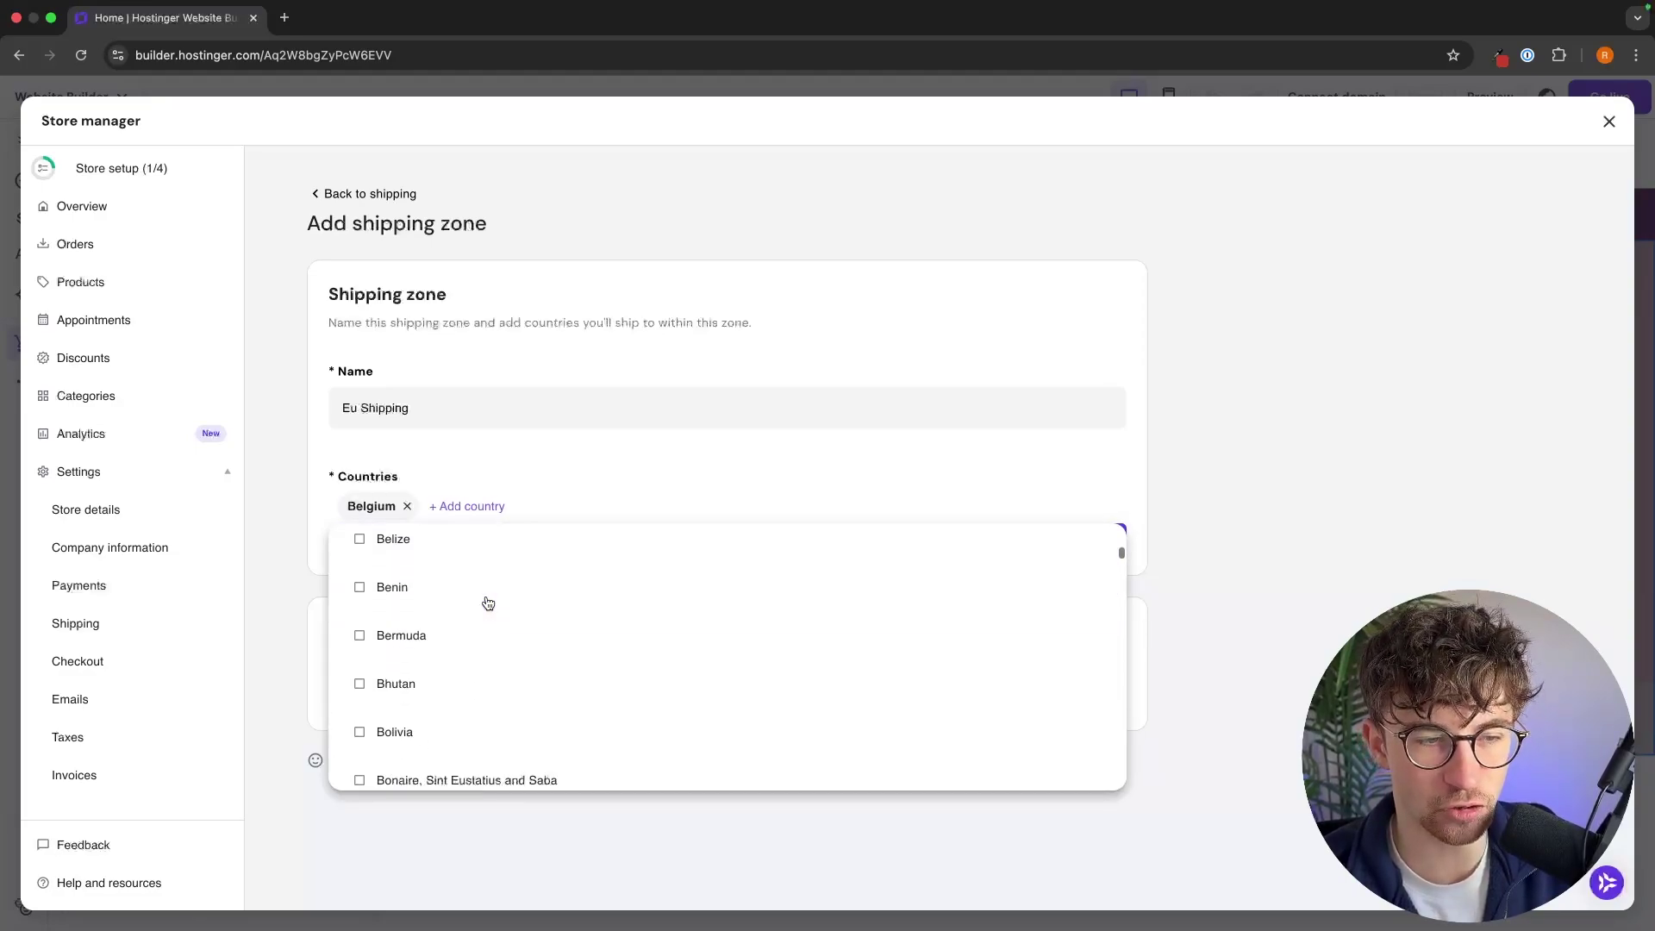
scroll(487, 602, "down", 2)
scroll(488, 604, "down", 5)
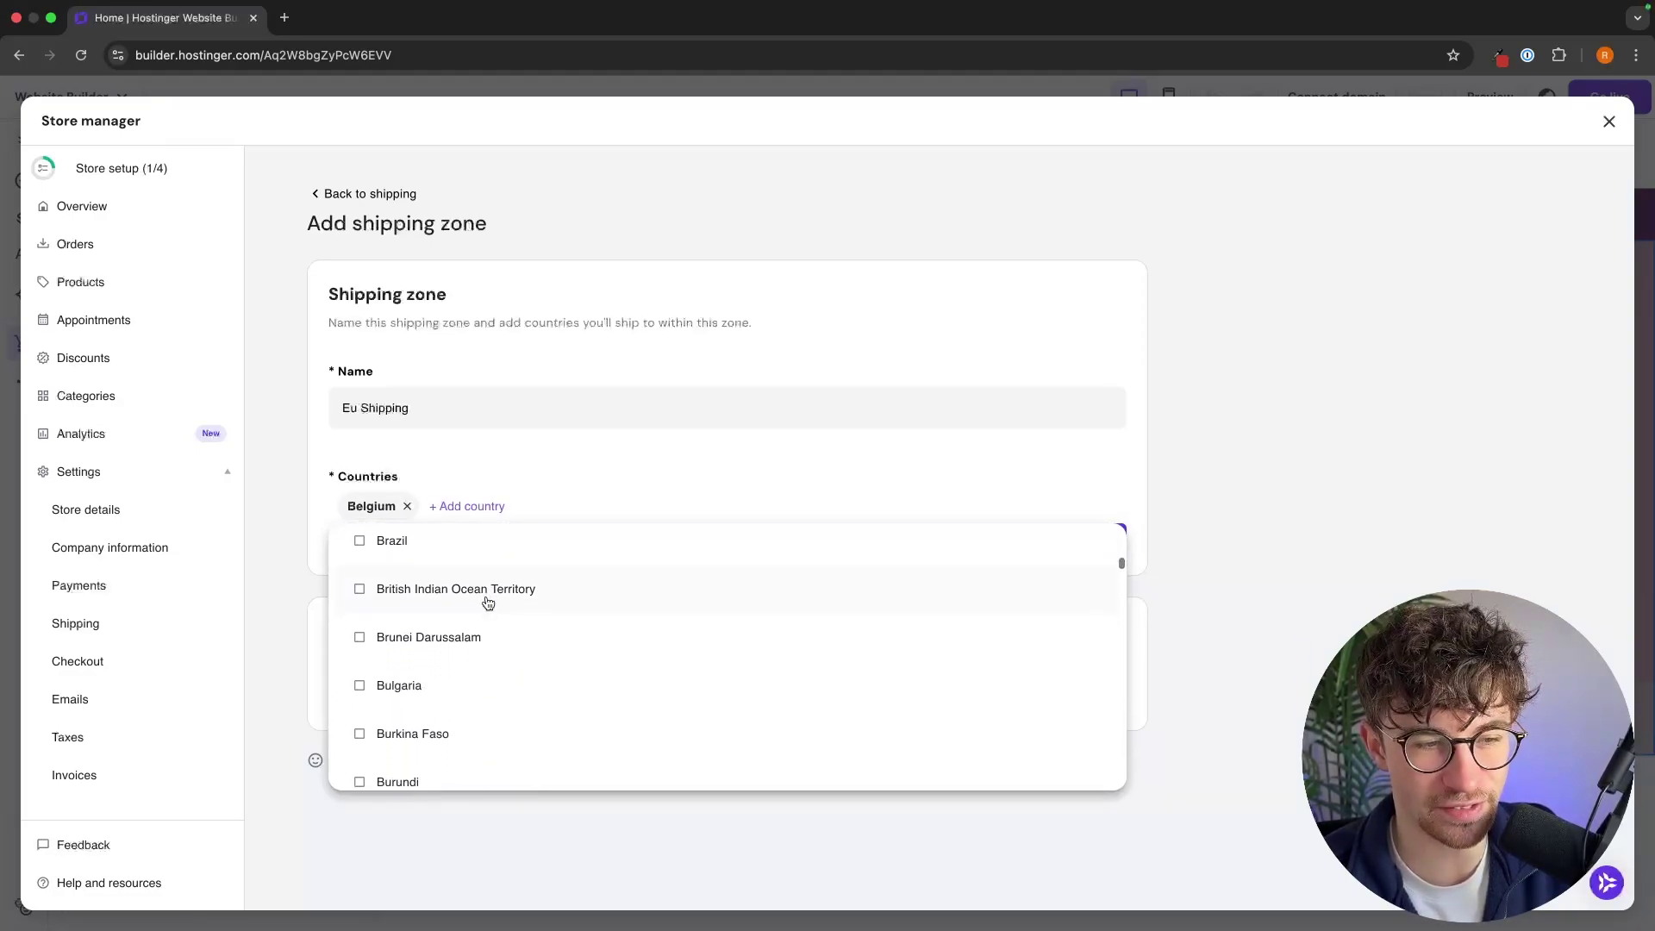
left_click(488, 604)
scroll(530, 661, "down", 6)
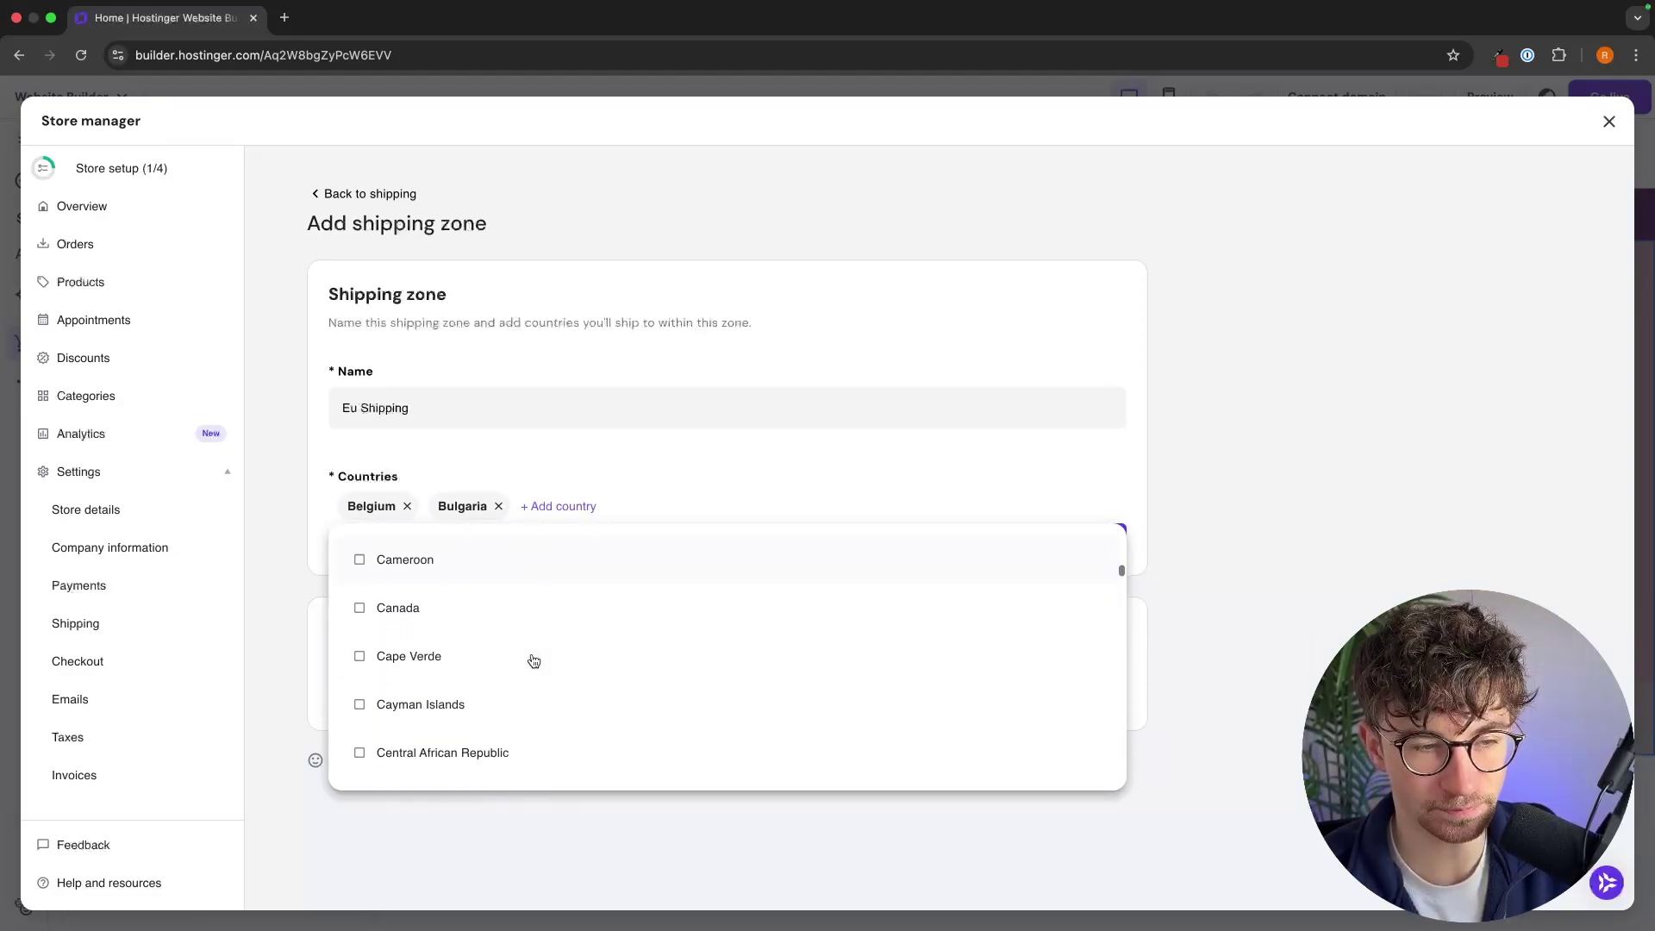
scroll(532, 662, "down", 5)
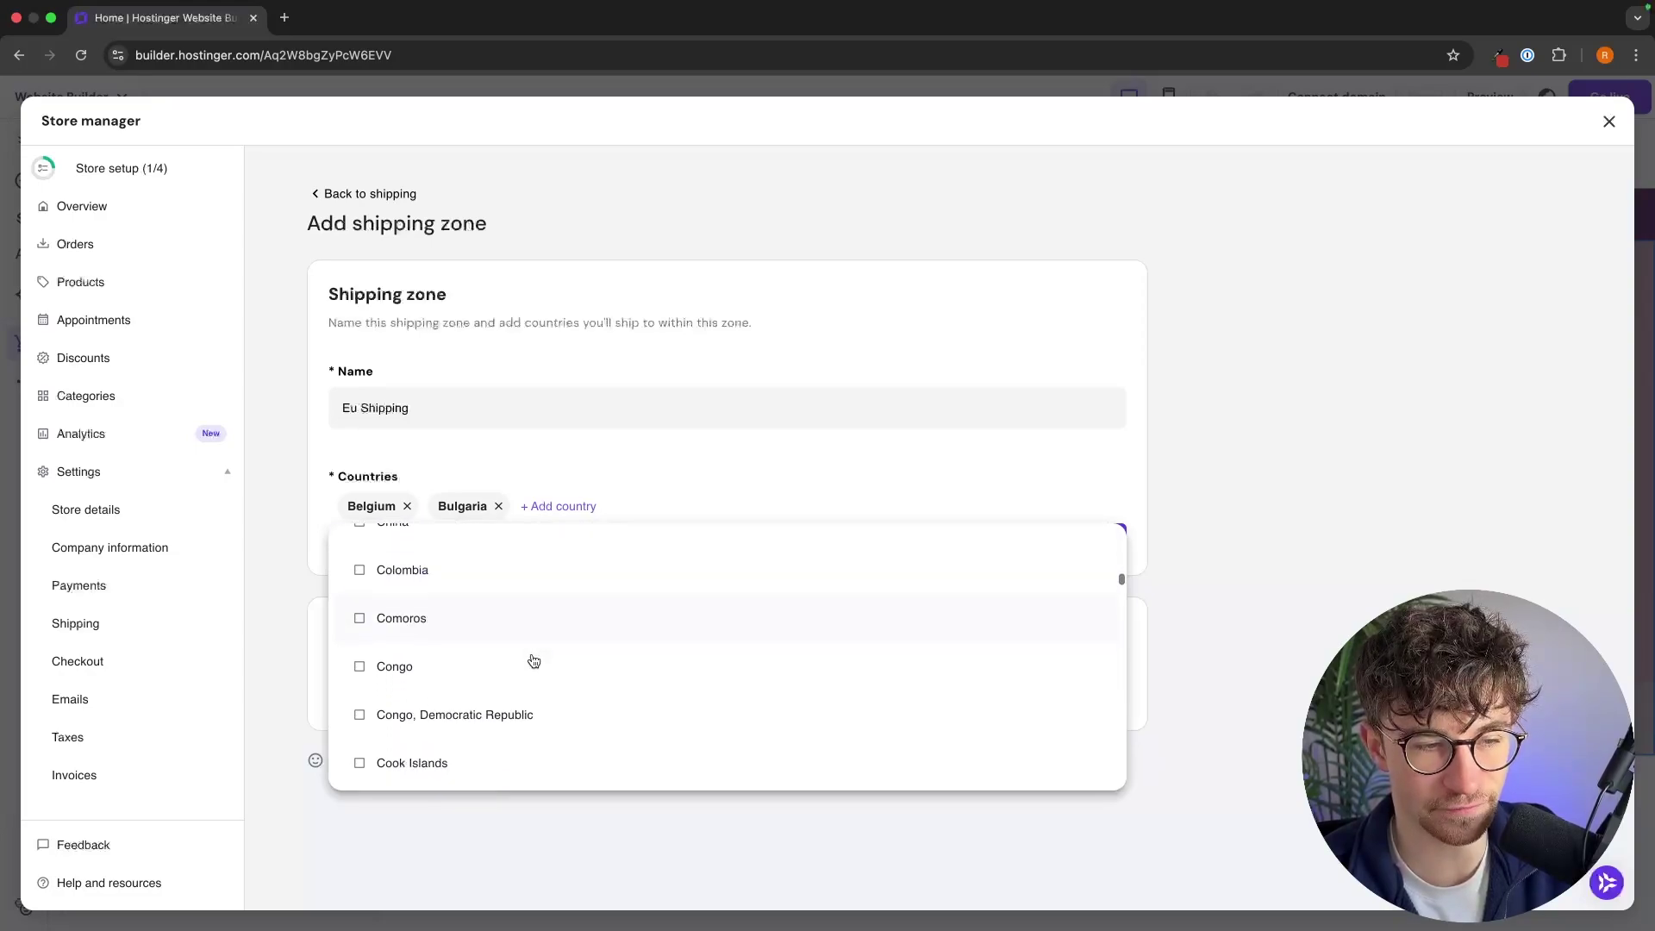
left_click(1272, 508)
left_click(1089, 538)
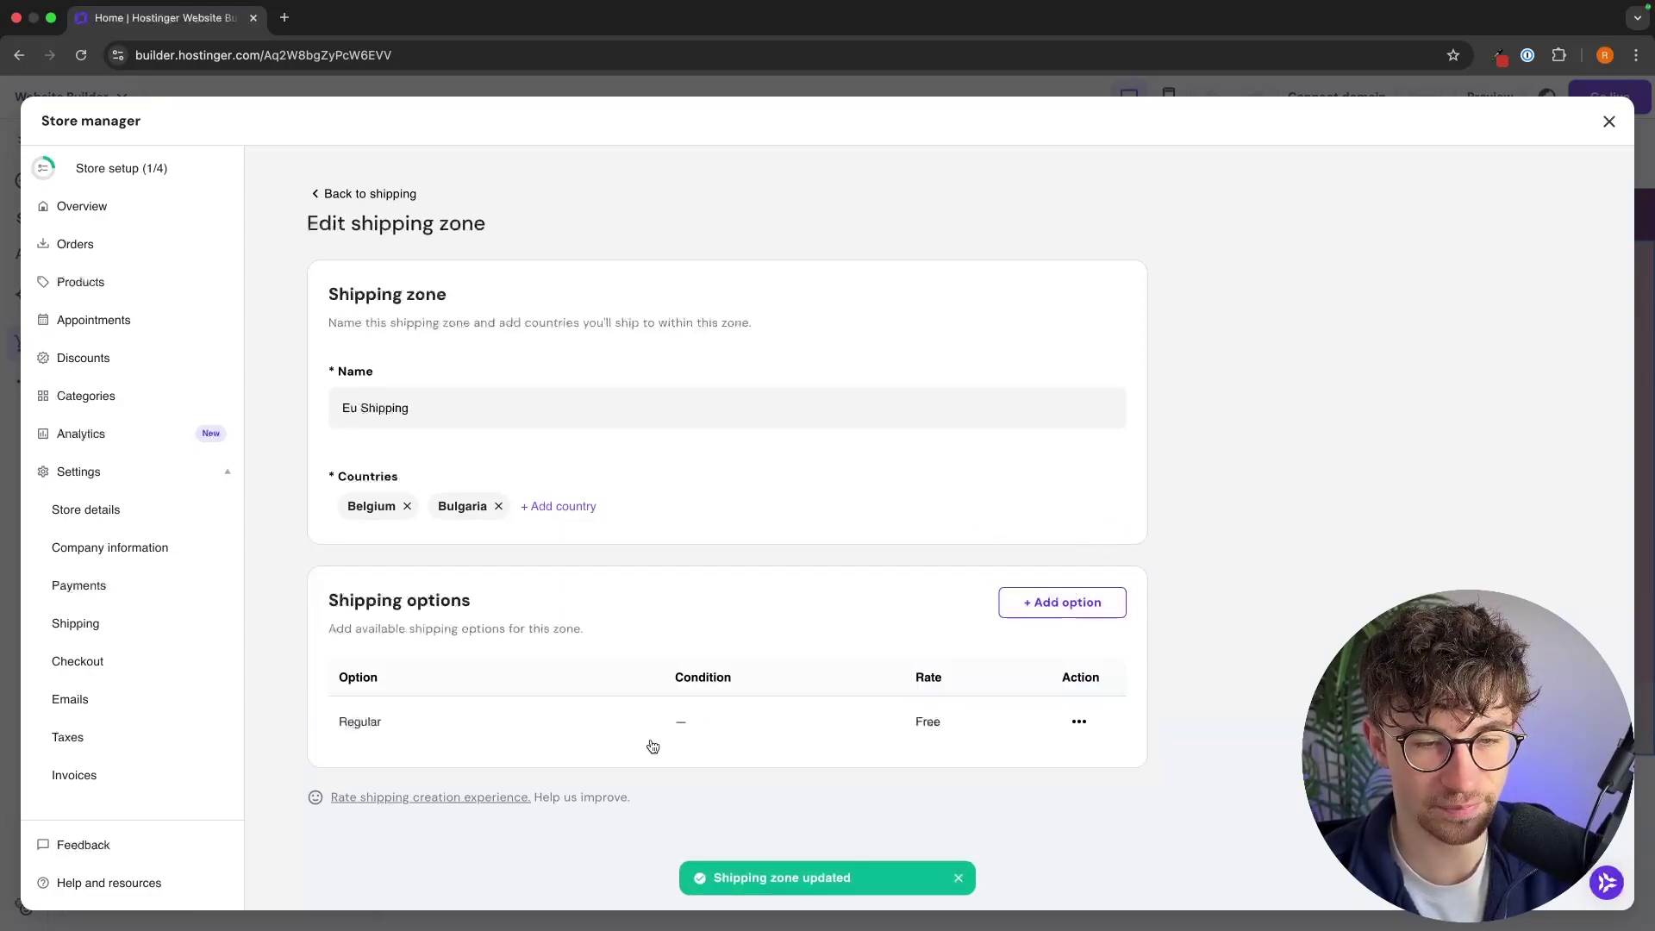
- Set the shipping rate of the Eu zone's Regular option to £4.99
left_click(558, 729)
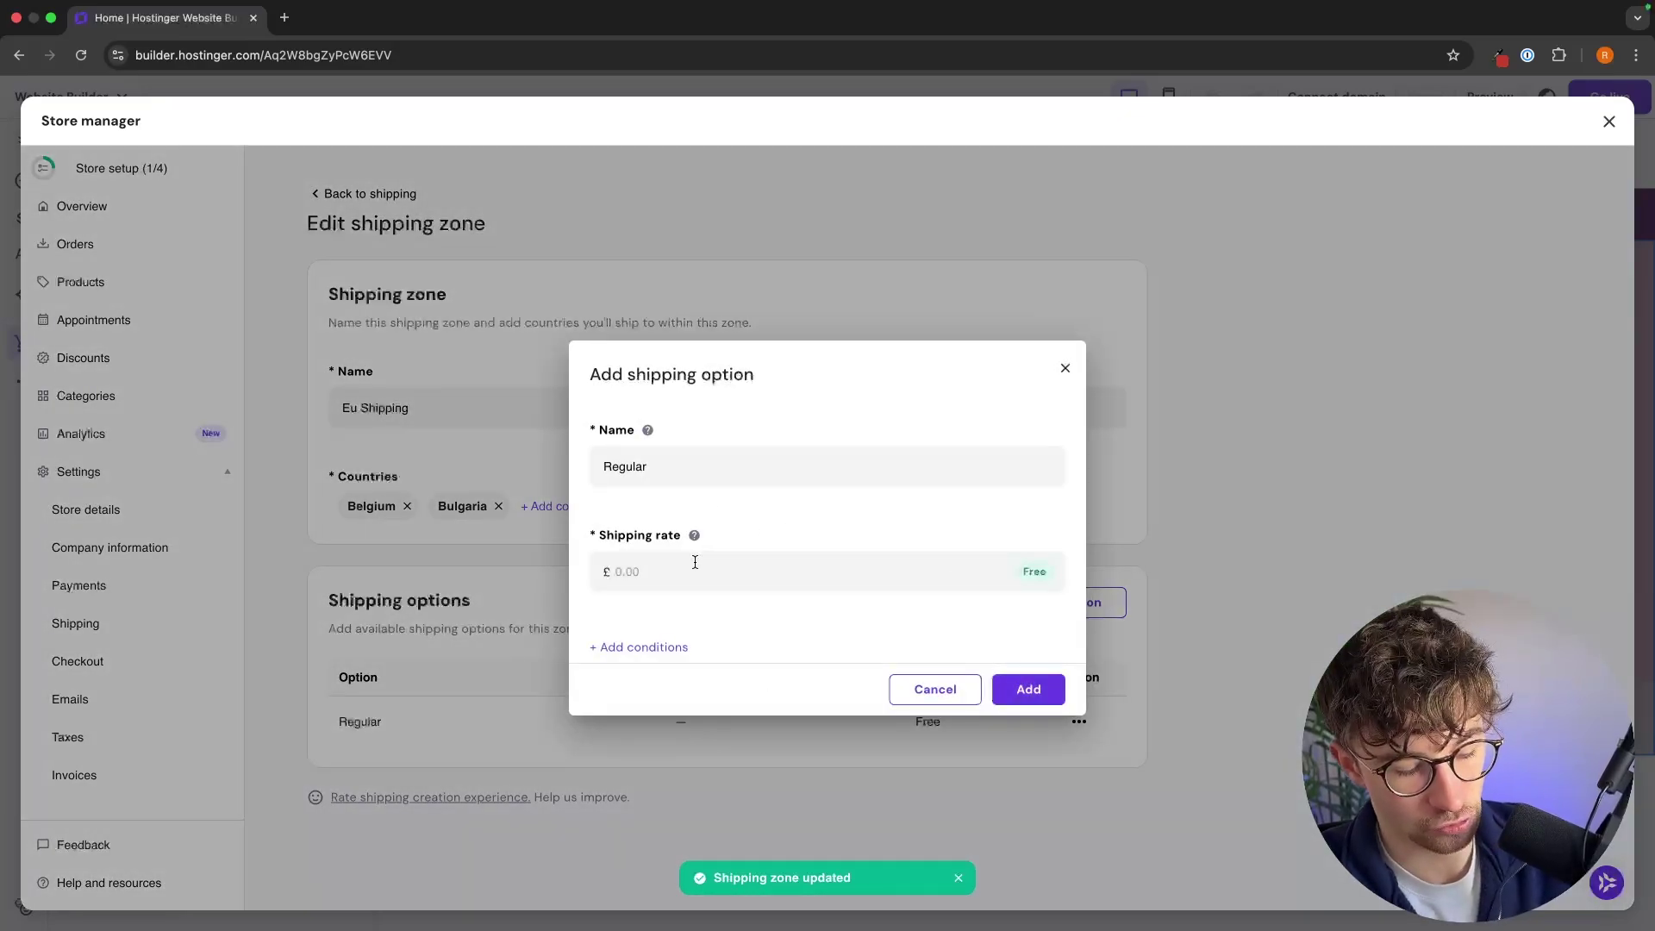
type("4.99")
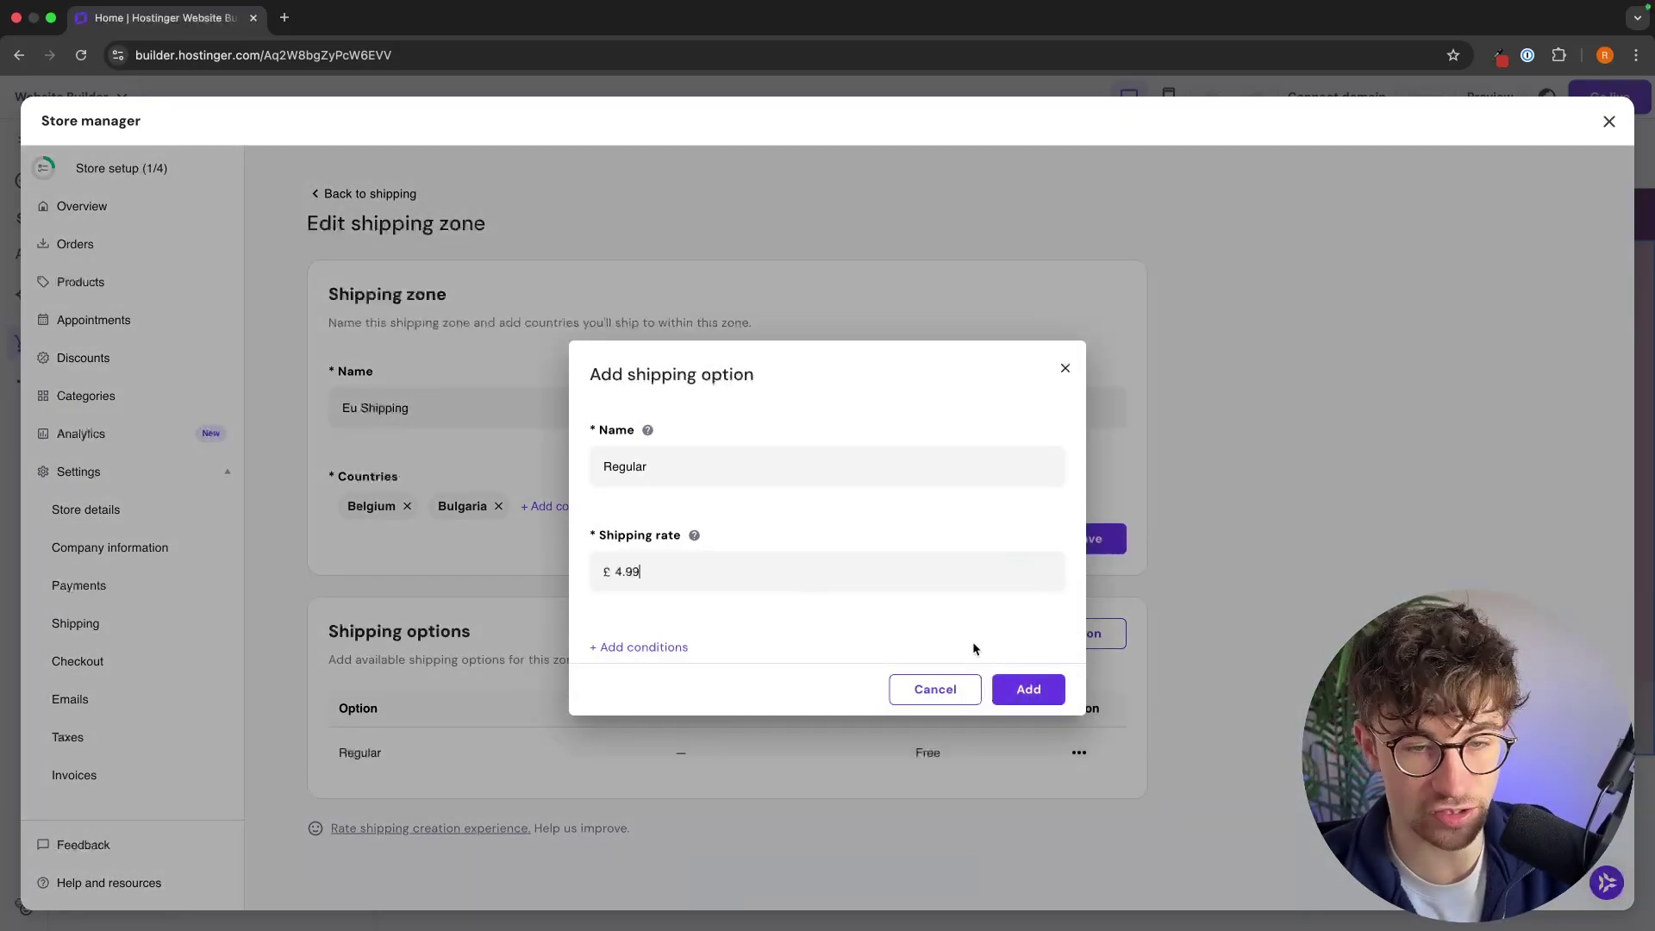
left_click(1027, 689)
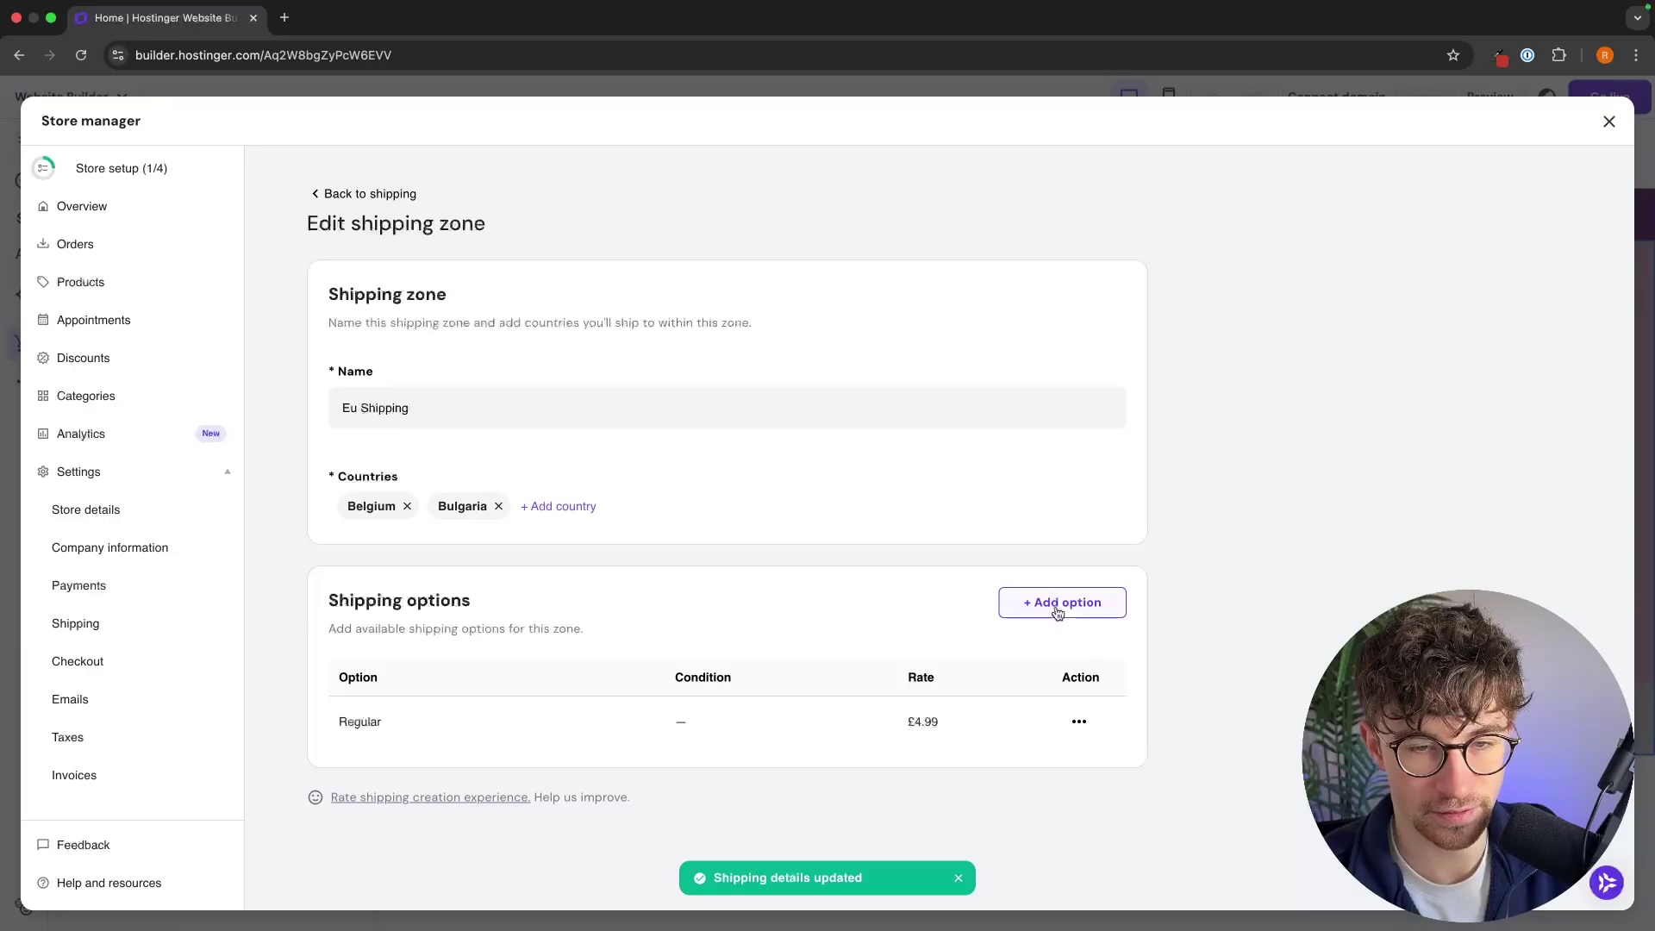
- Add a "Premium" shipping option at £8.99 to the Eu zone and return to the shipping overview
left_click(1060, 607)
left_click(699, 450)
type("Pr")
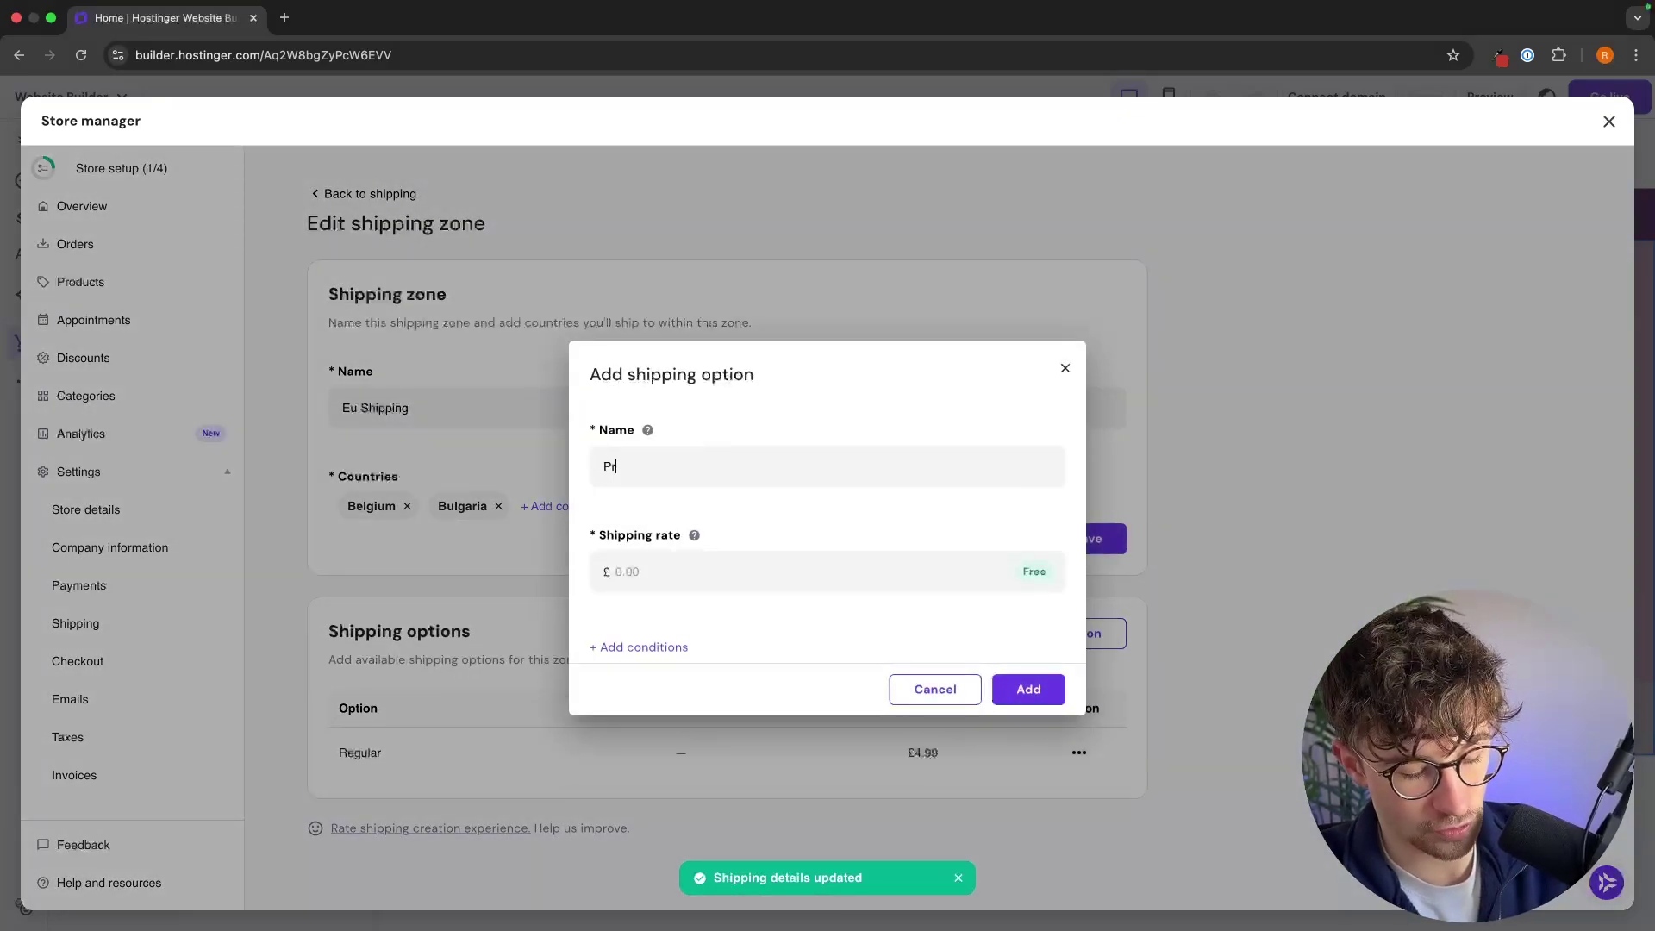
type("emium")
key("Tab")
type("8.")
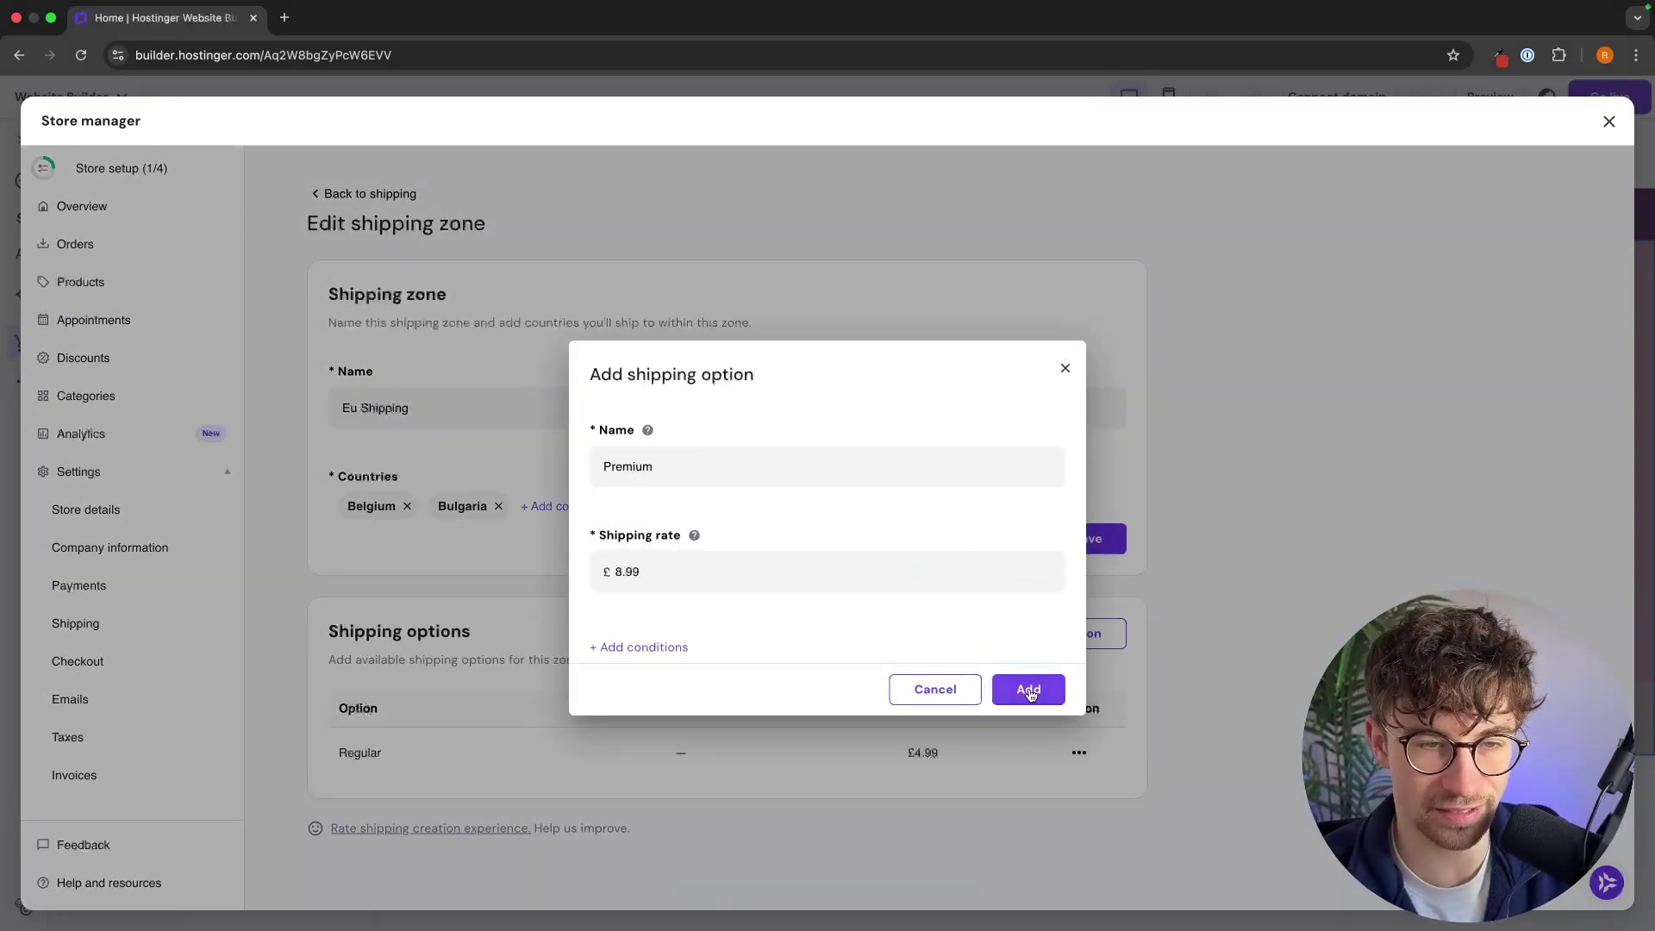
left_click(1012, 706)
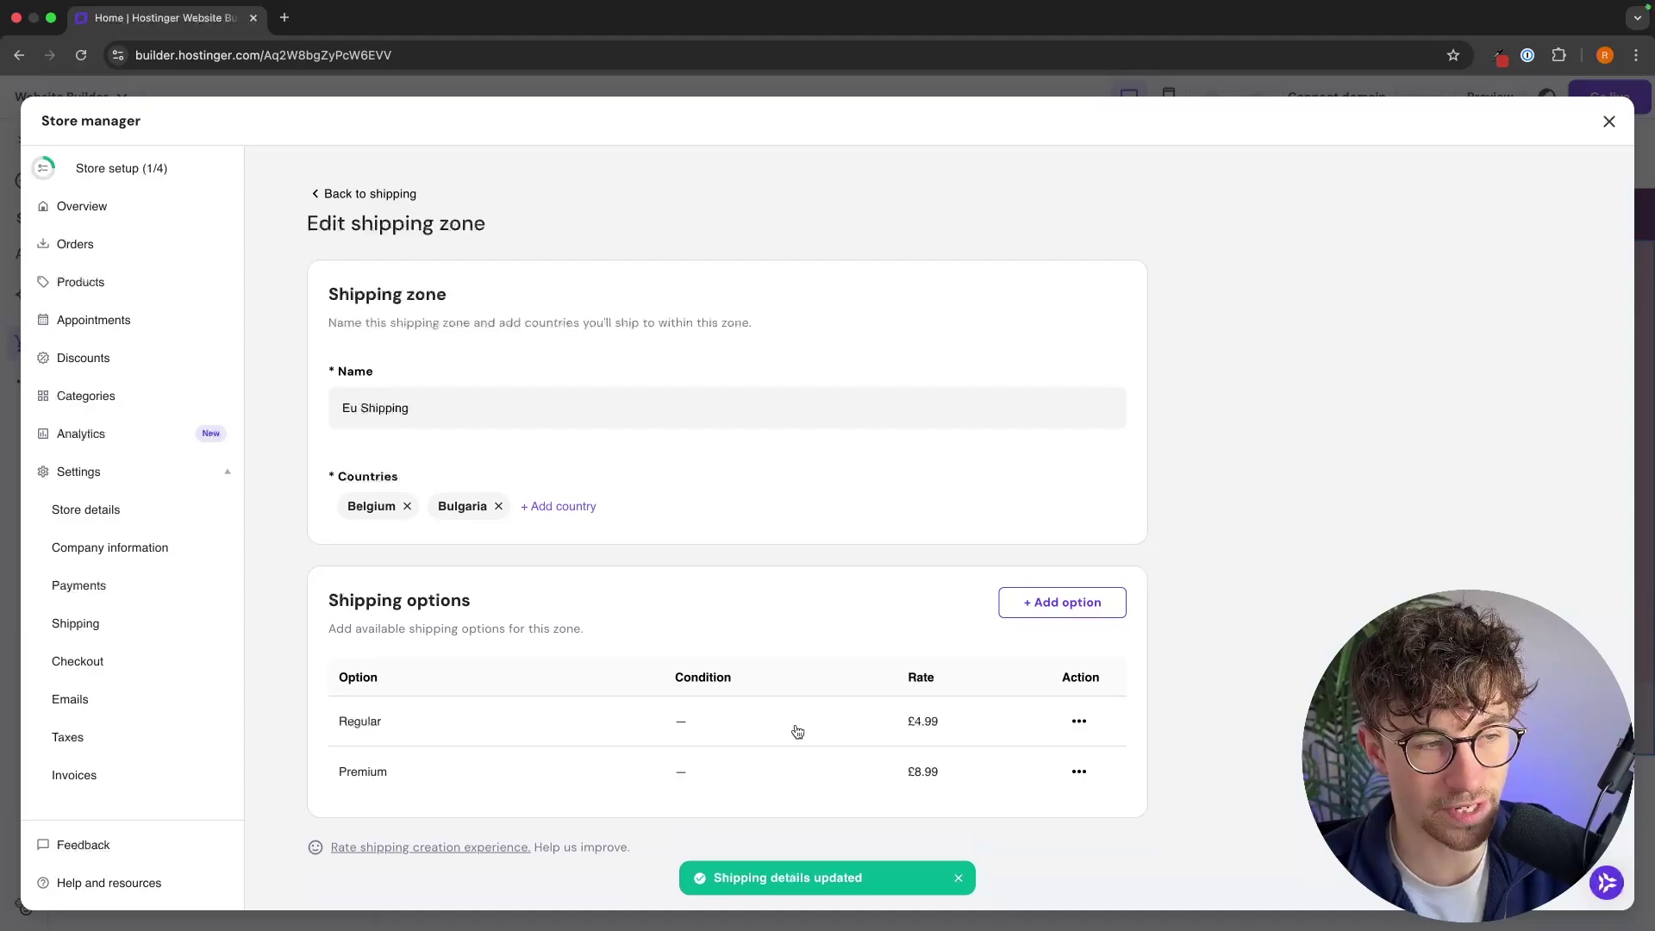
left_click(159, 627)
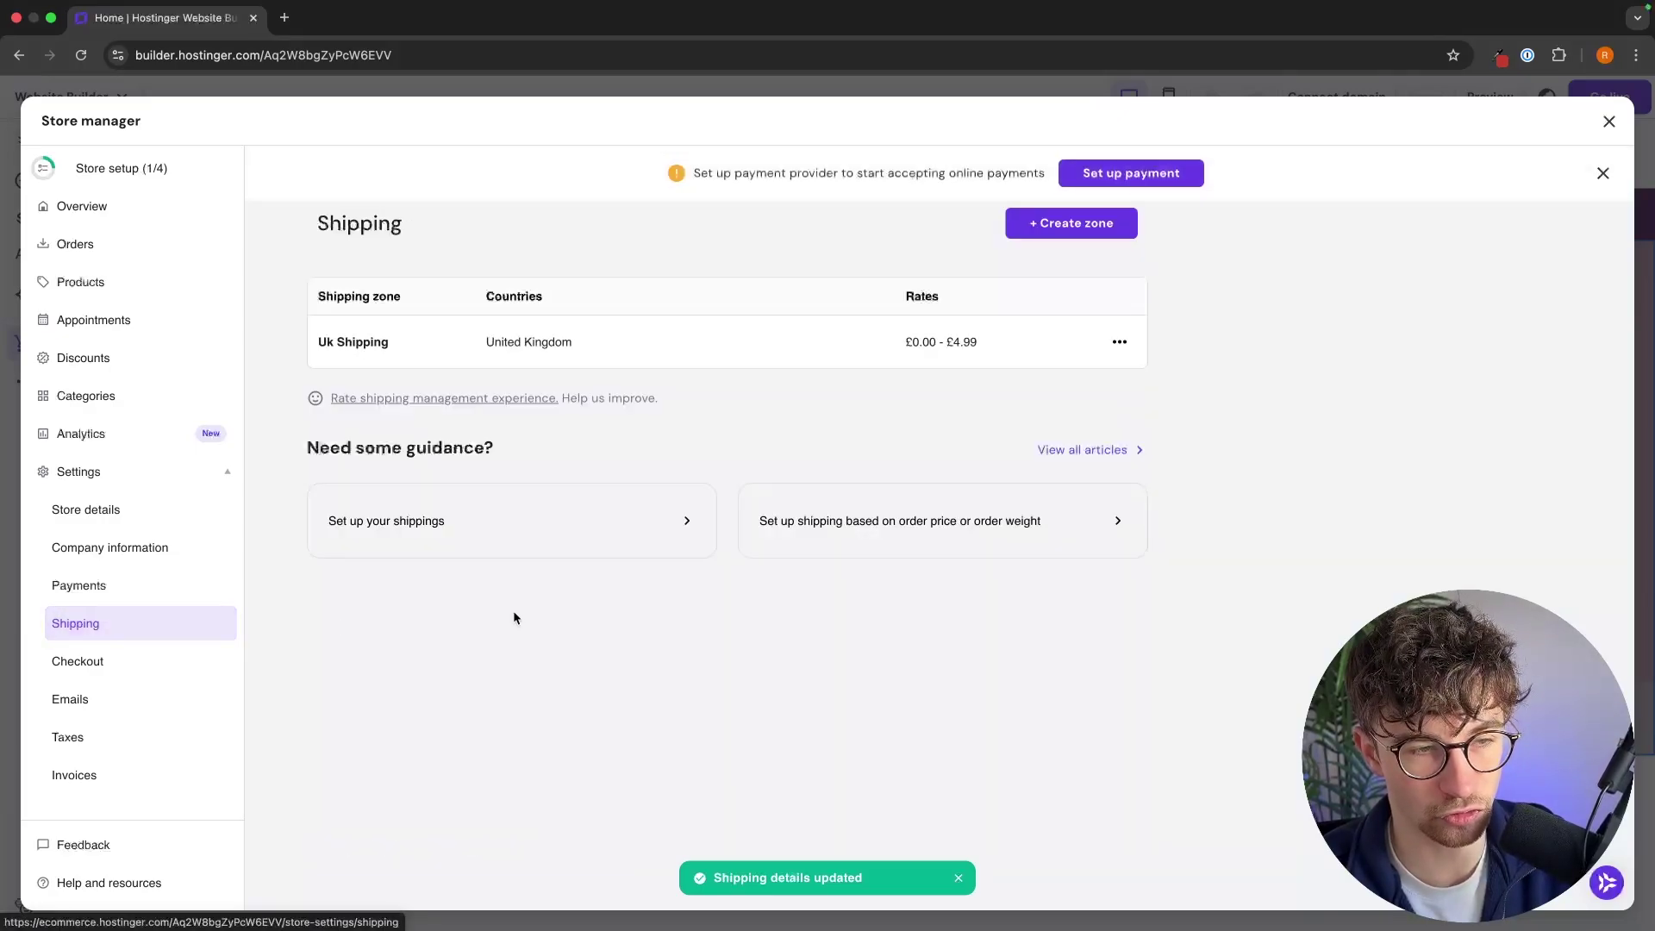
- Review the name, logo, contact and address fields in the company information settings and return to the page editor
left_click(157, 552)
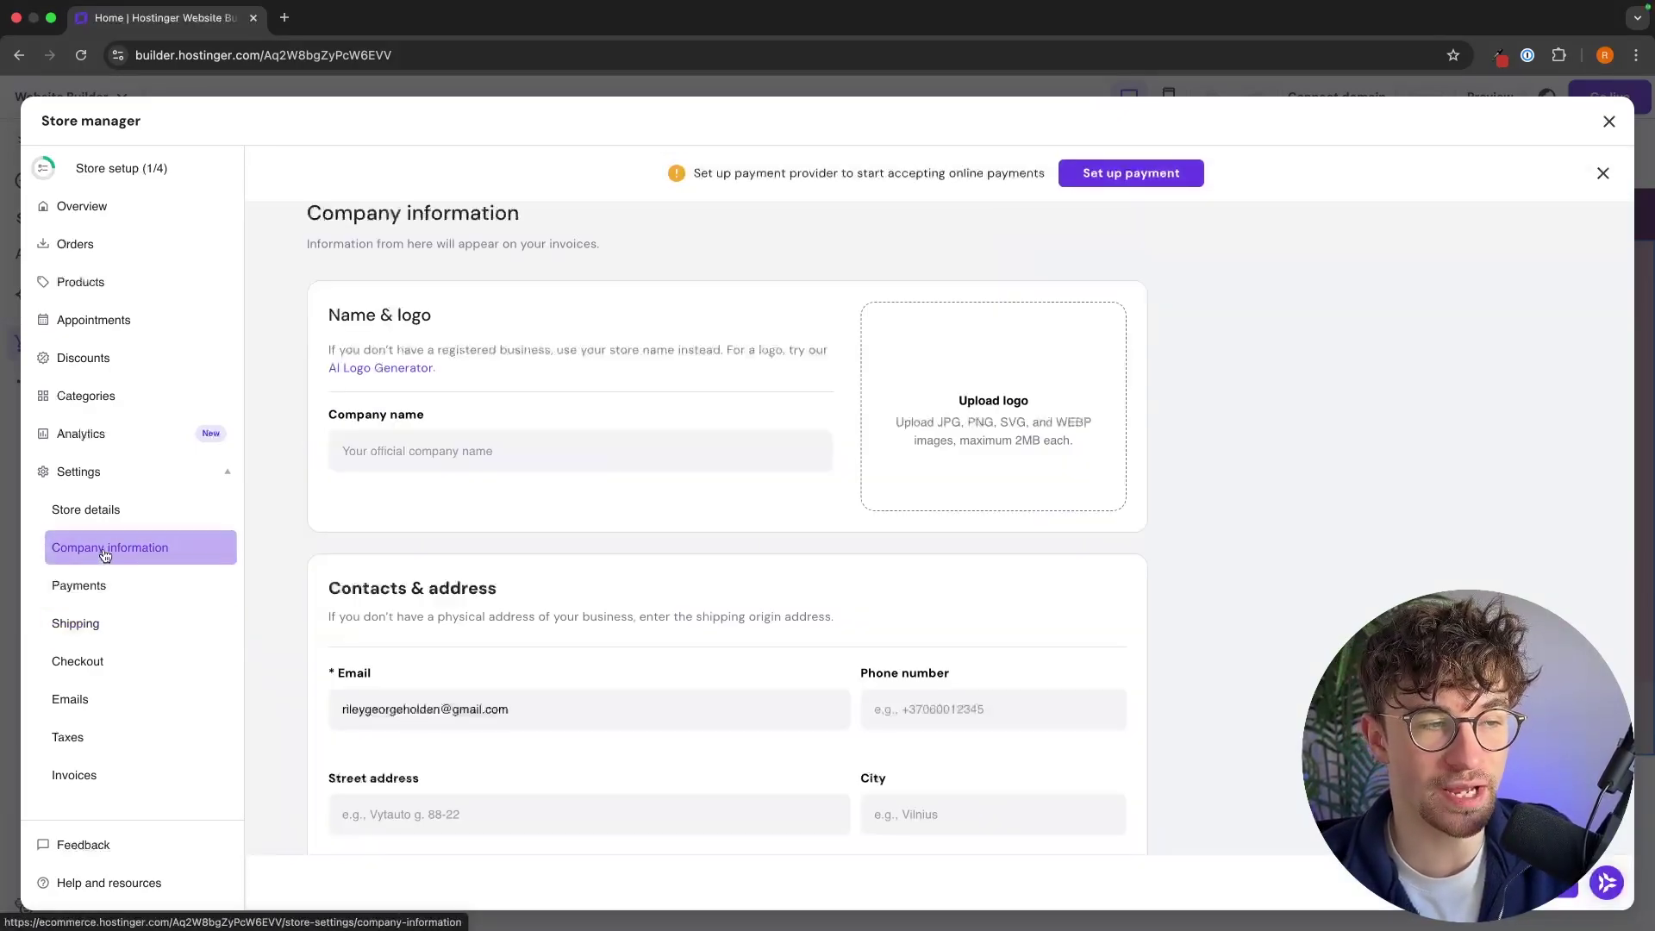
scroll(357, 552, "down", 1)
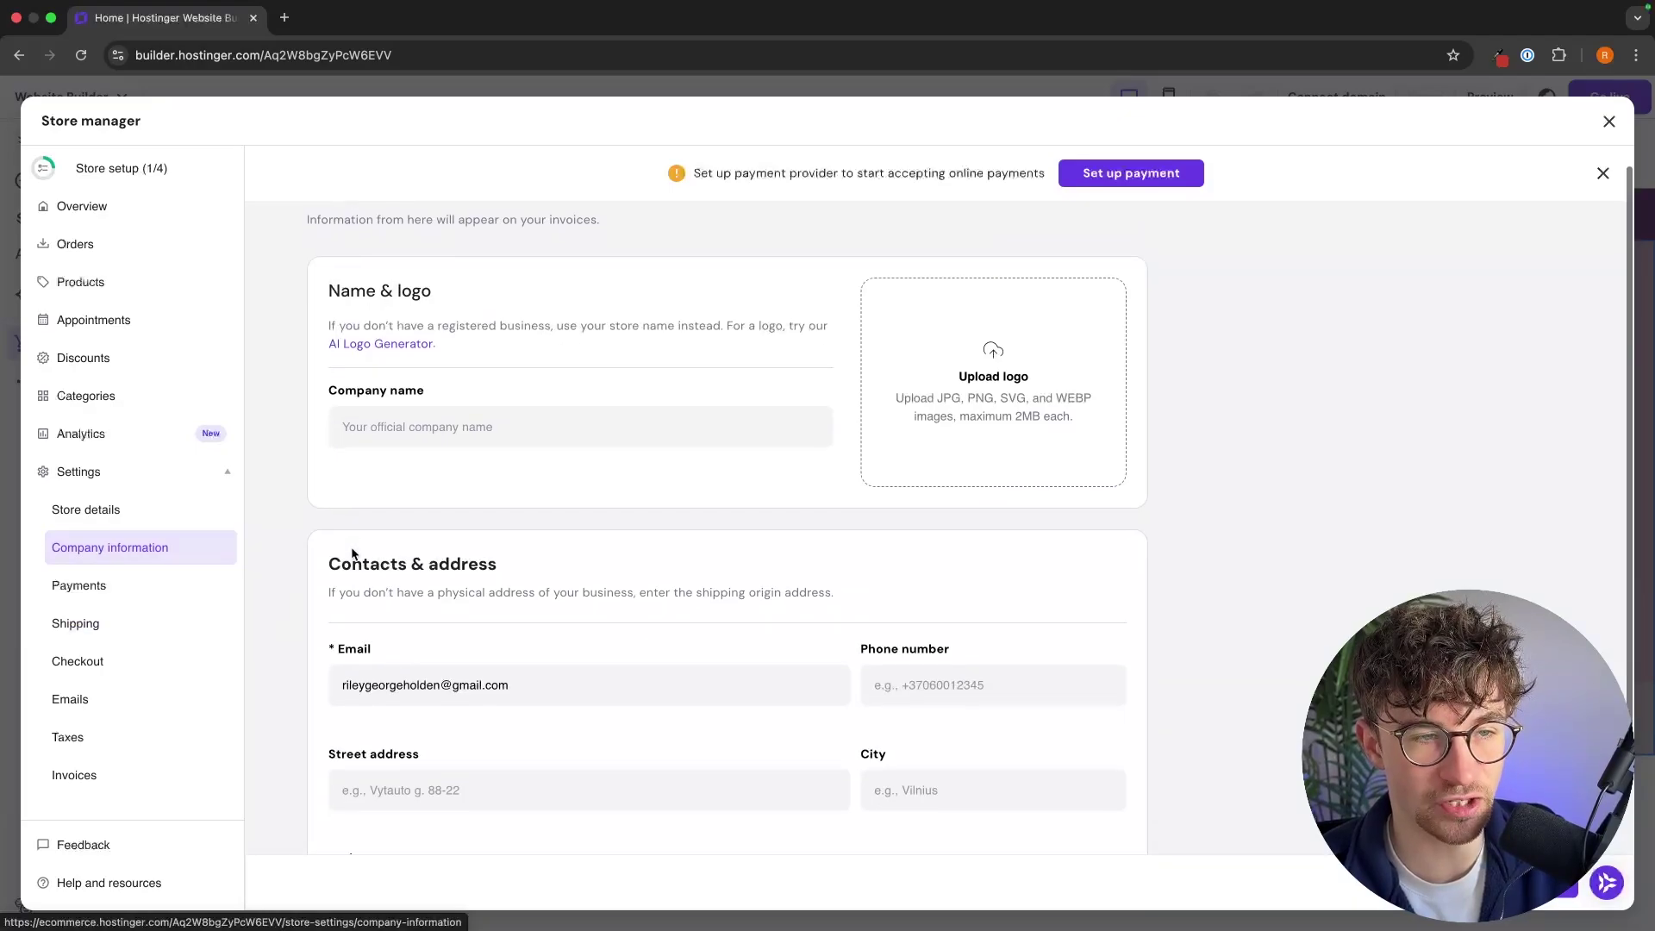
scroll(584, 569, "down", 4)
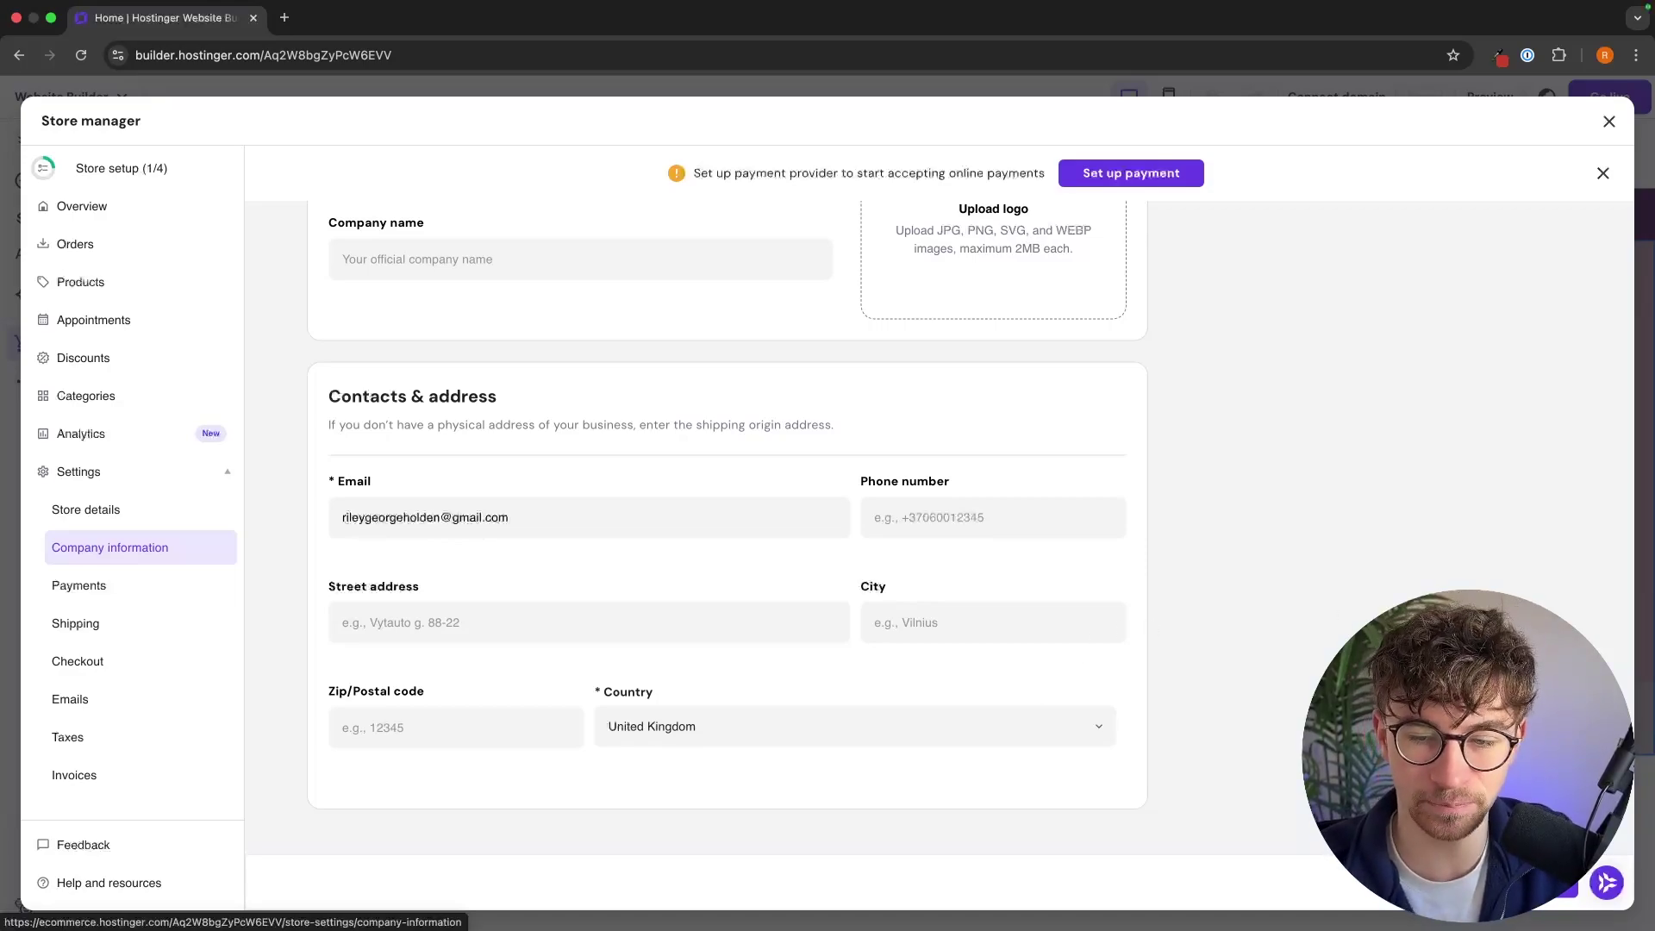
left_click(1609, 121)
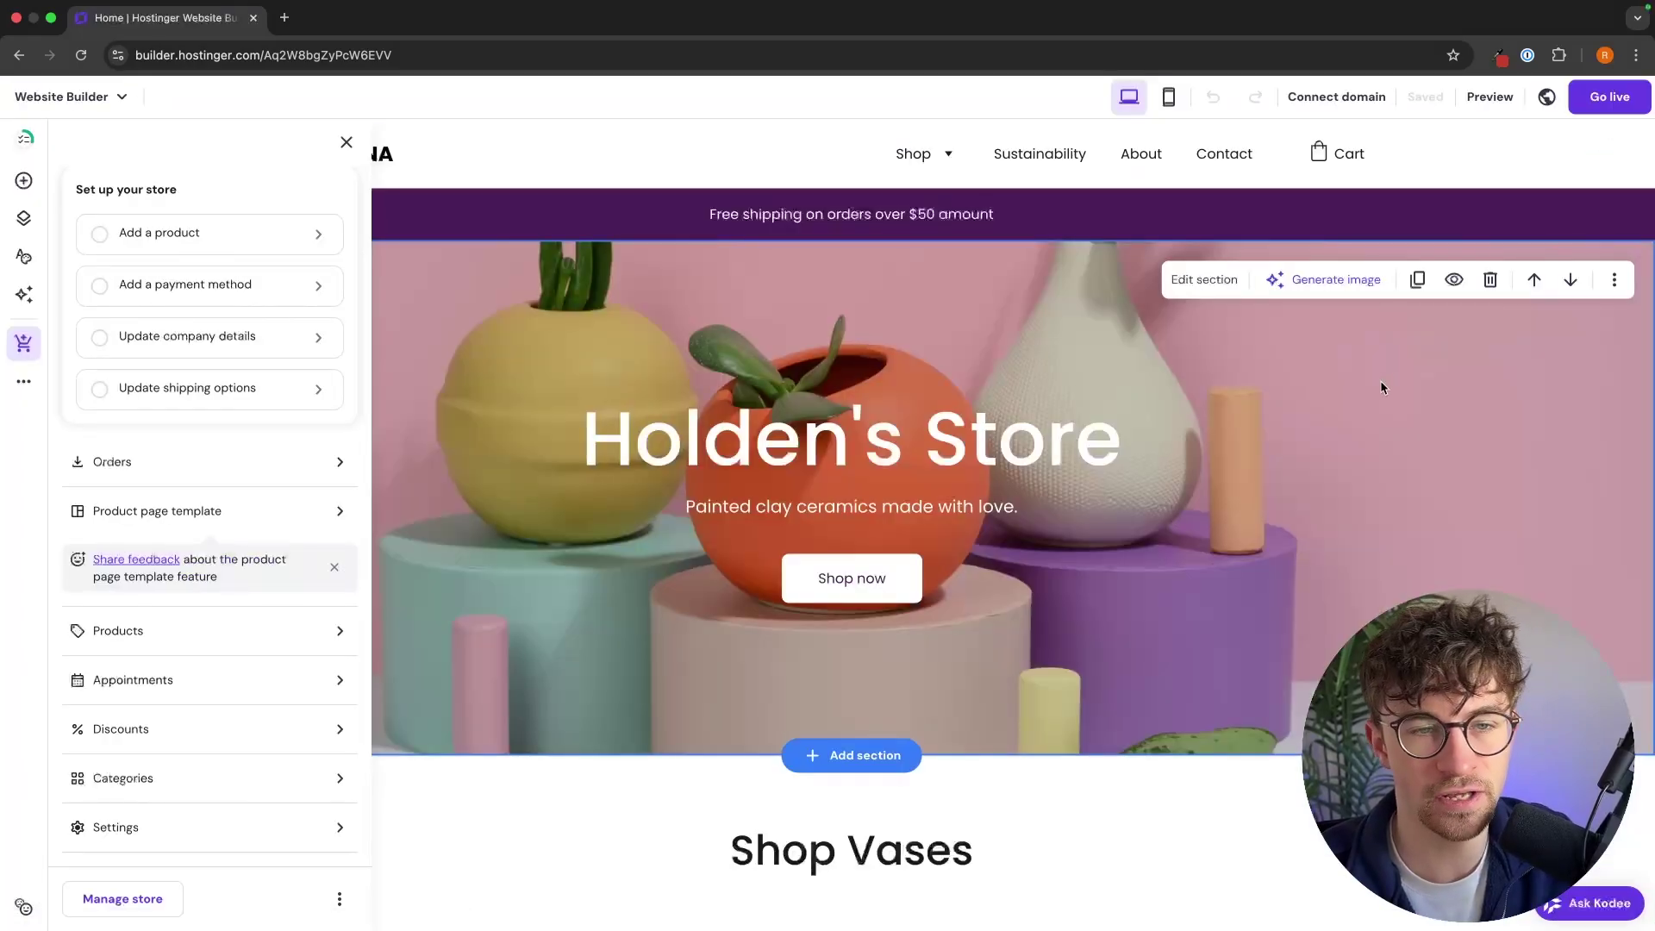
left_click(1508, 414)
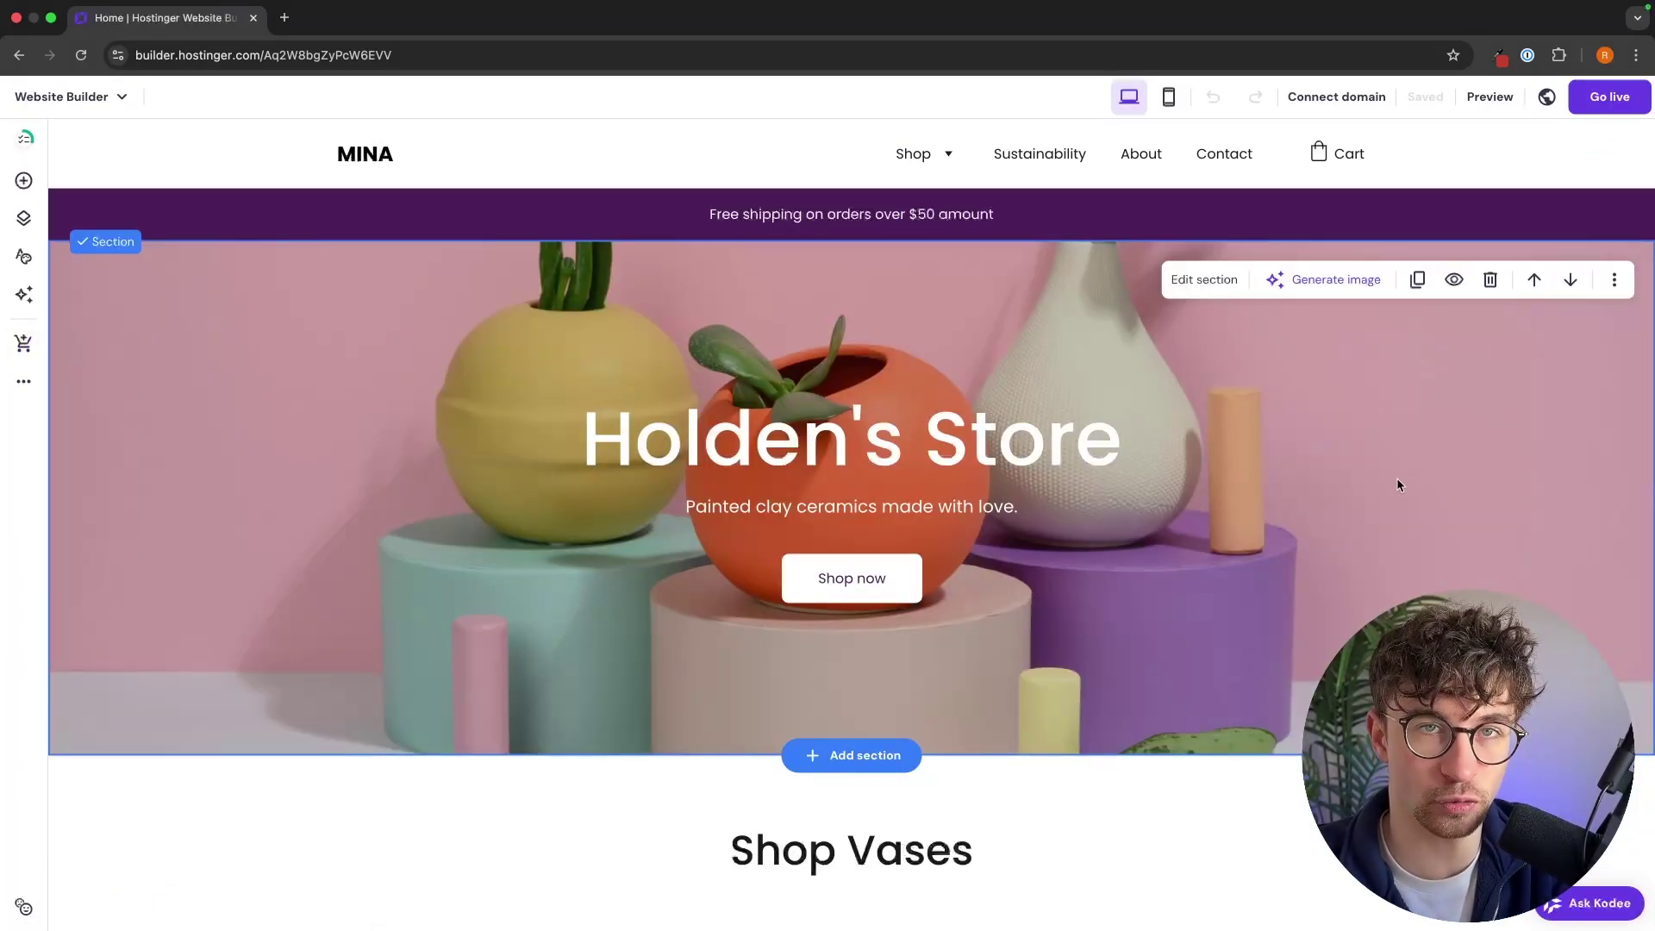
- Publish the website and open the live site on its temporary domain
scroll(1397, 478, "down", 7)
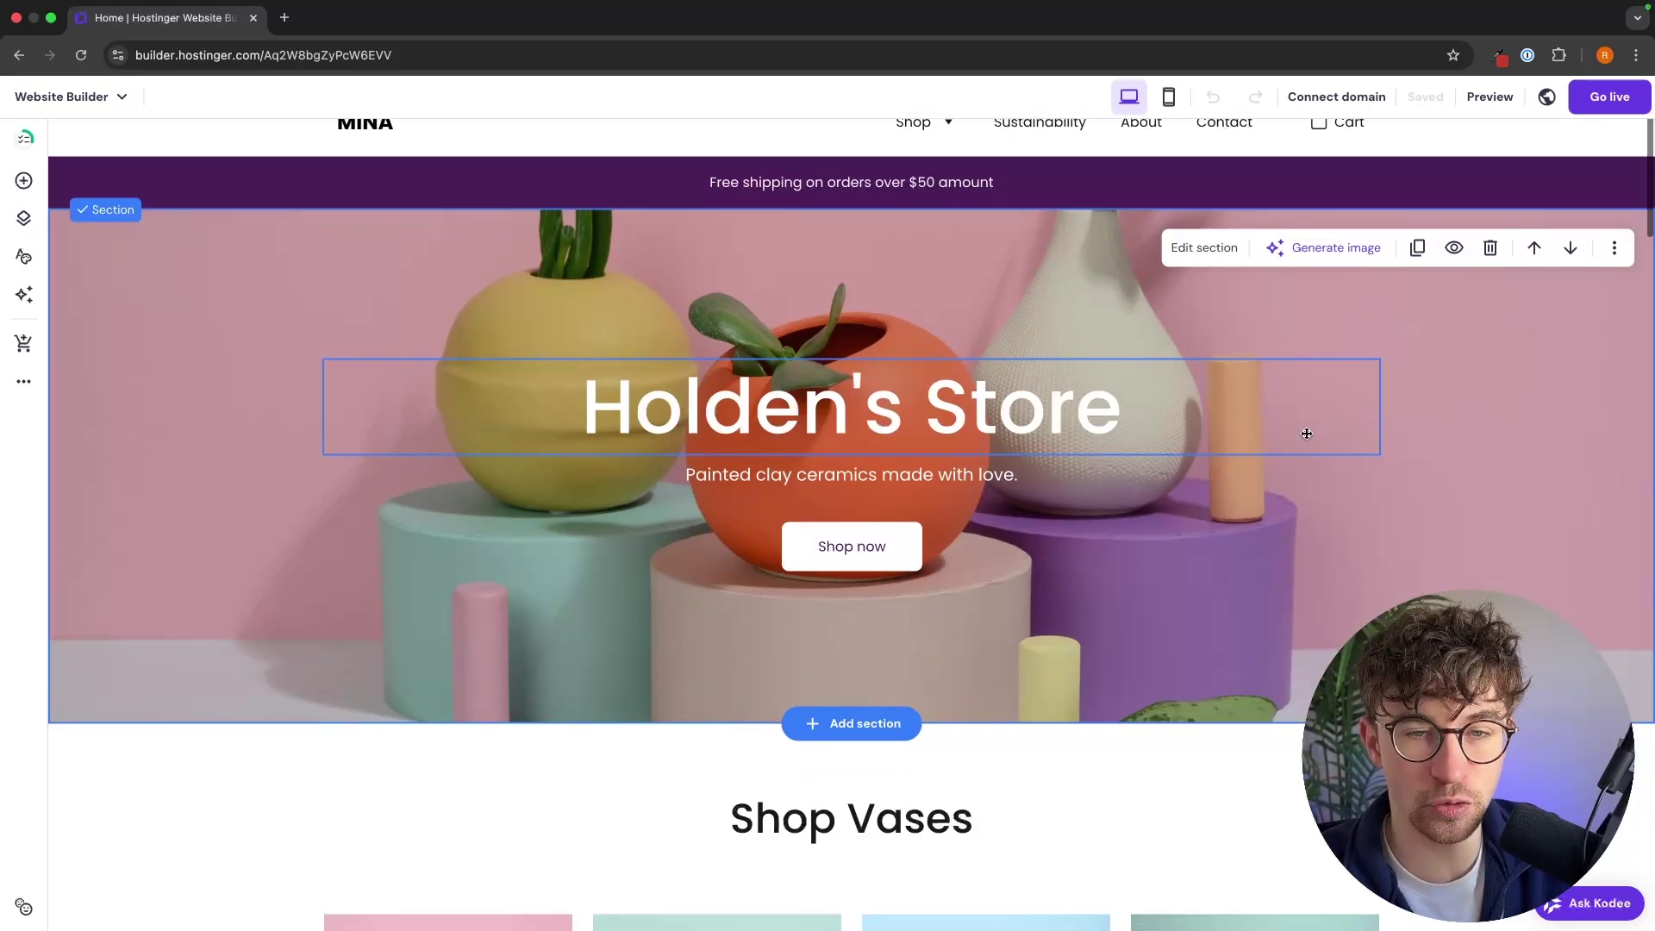
scroll(1306, 439, "up", 7)
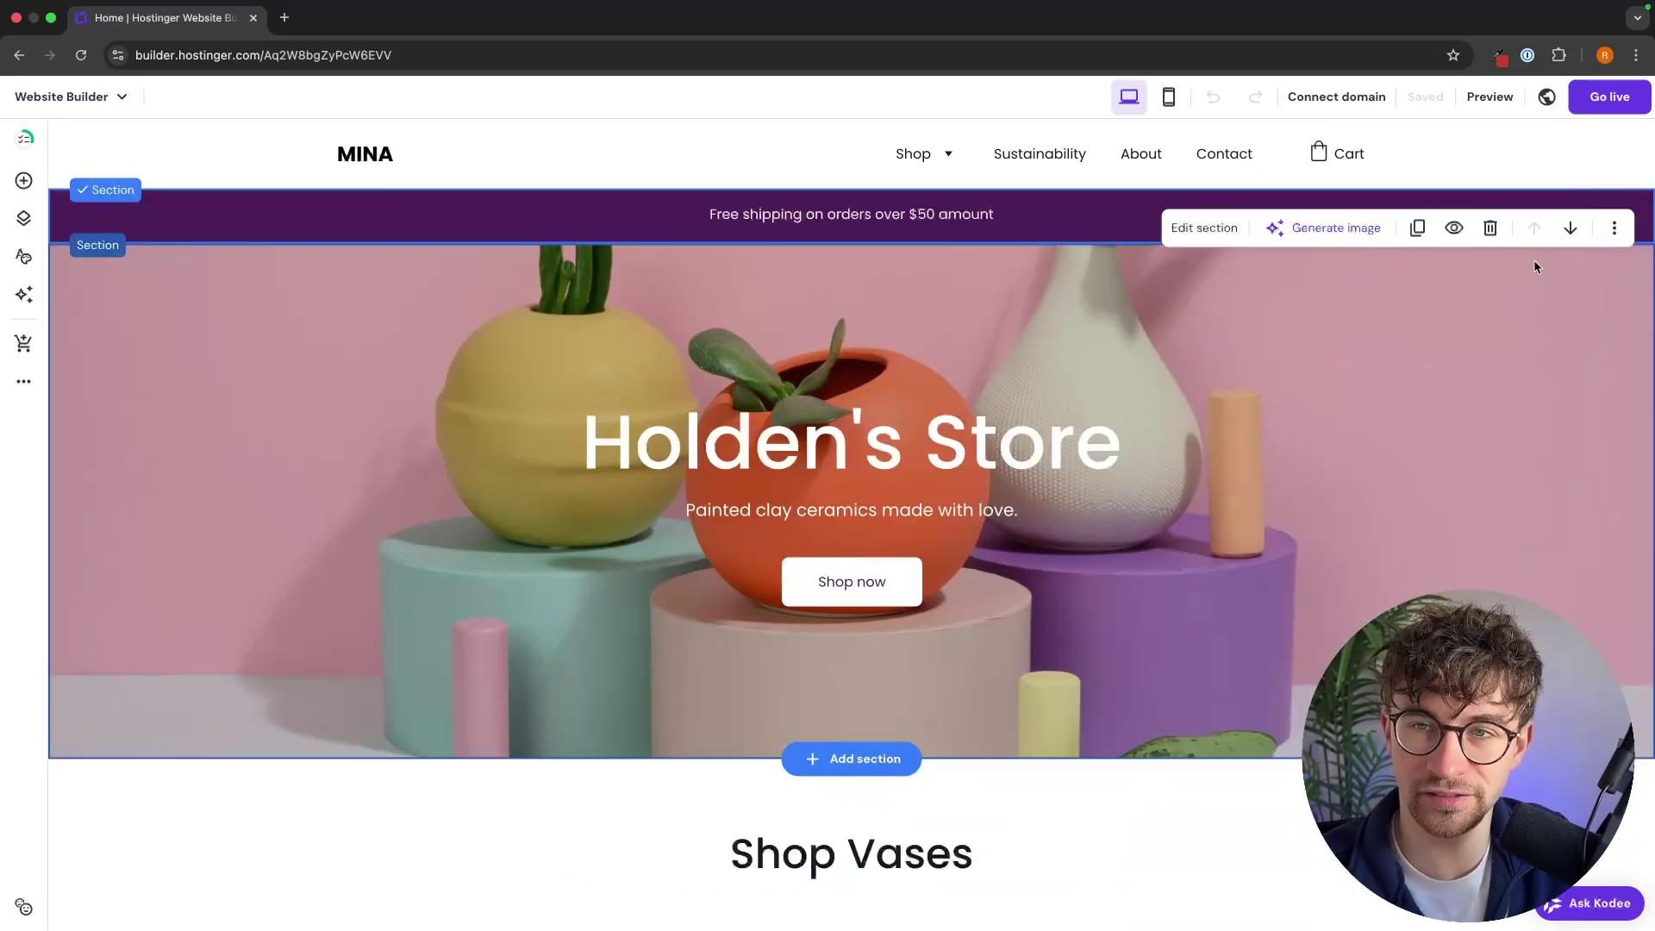
left_click(1602, 100)
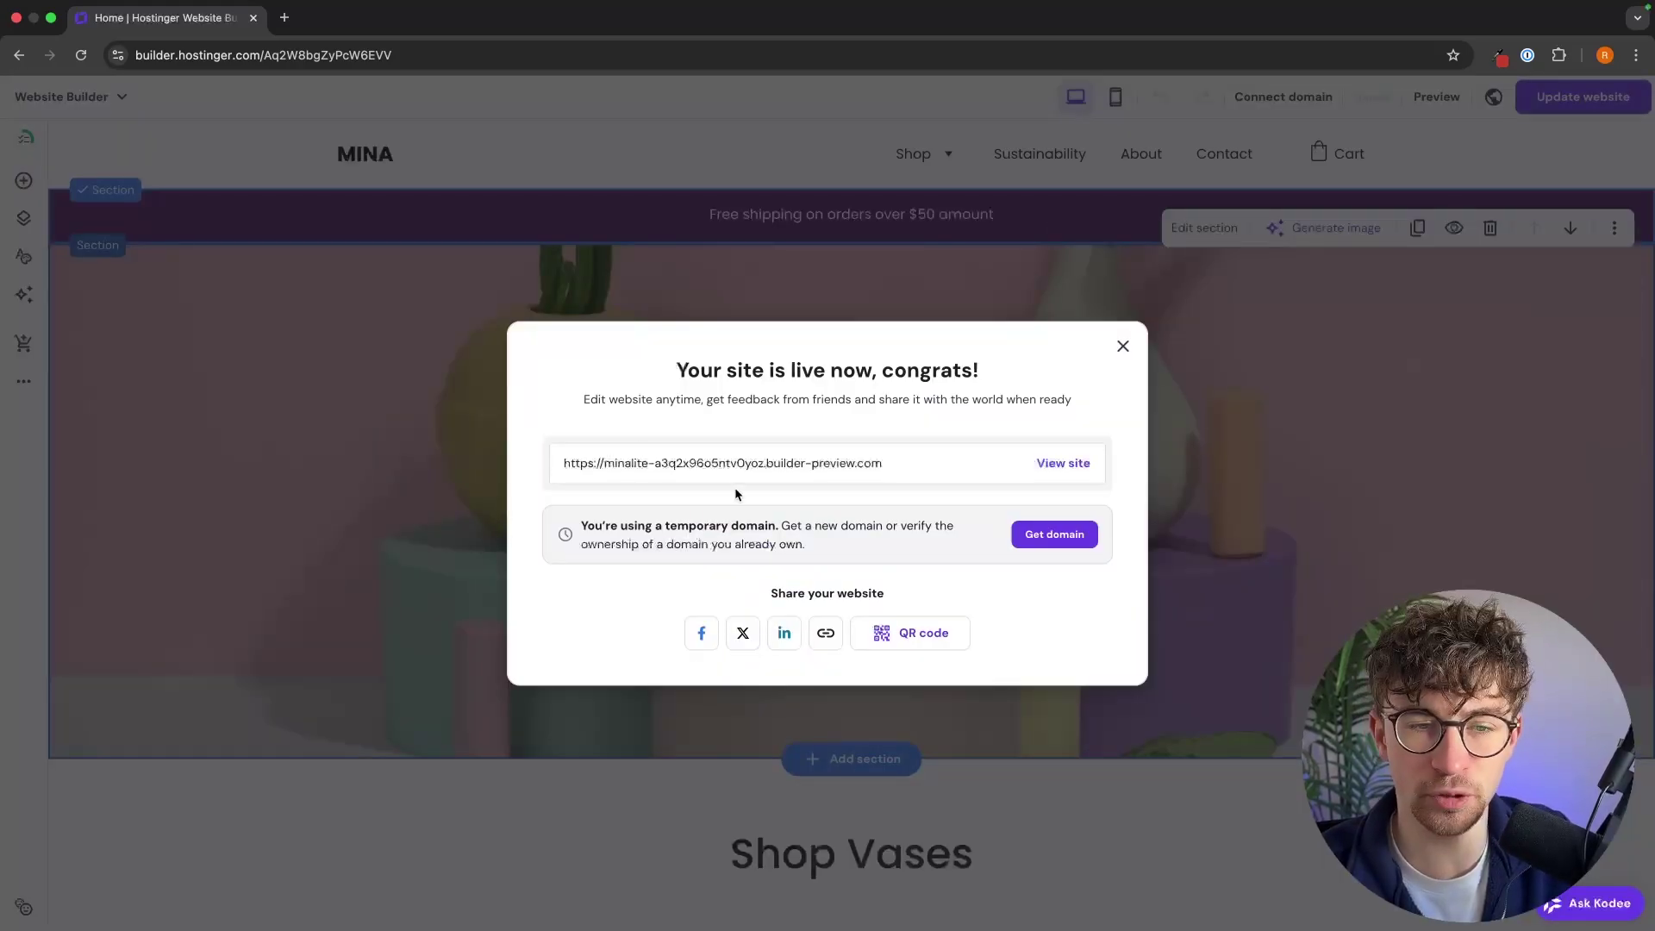
left_click(1063, 464)
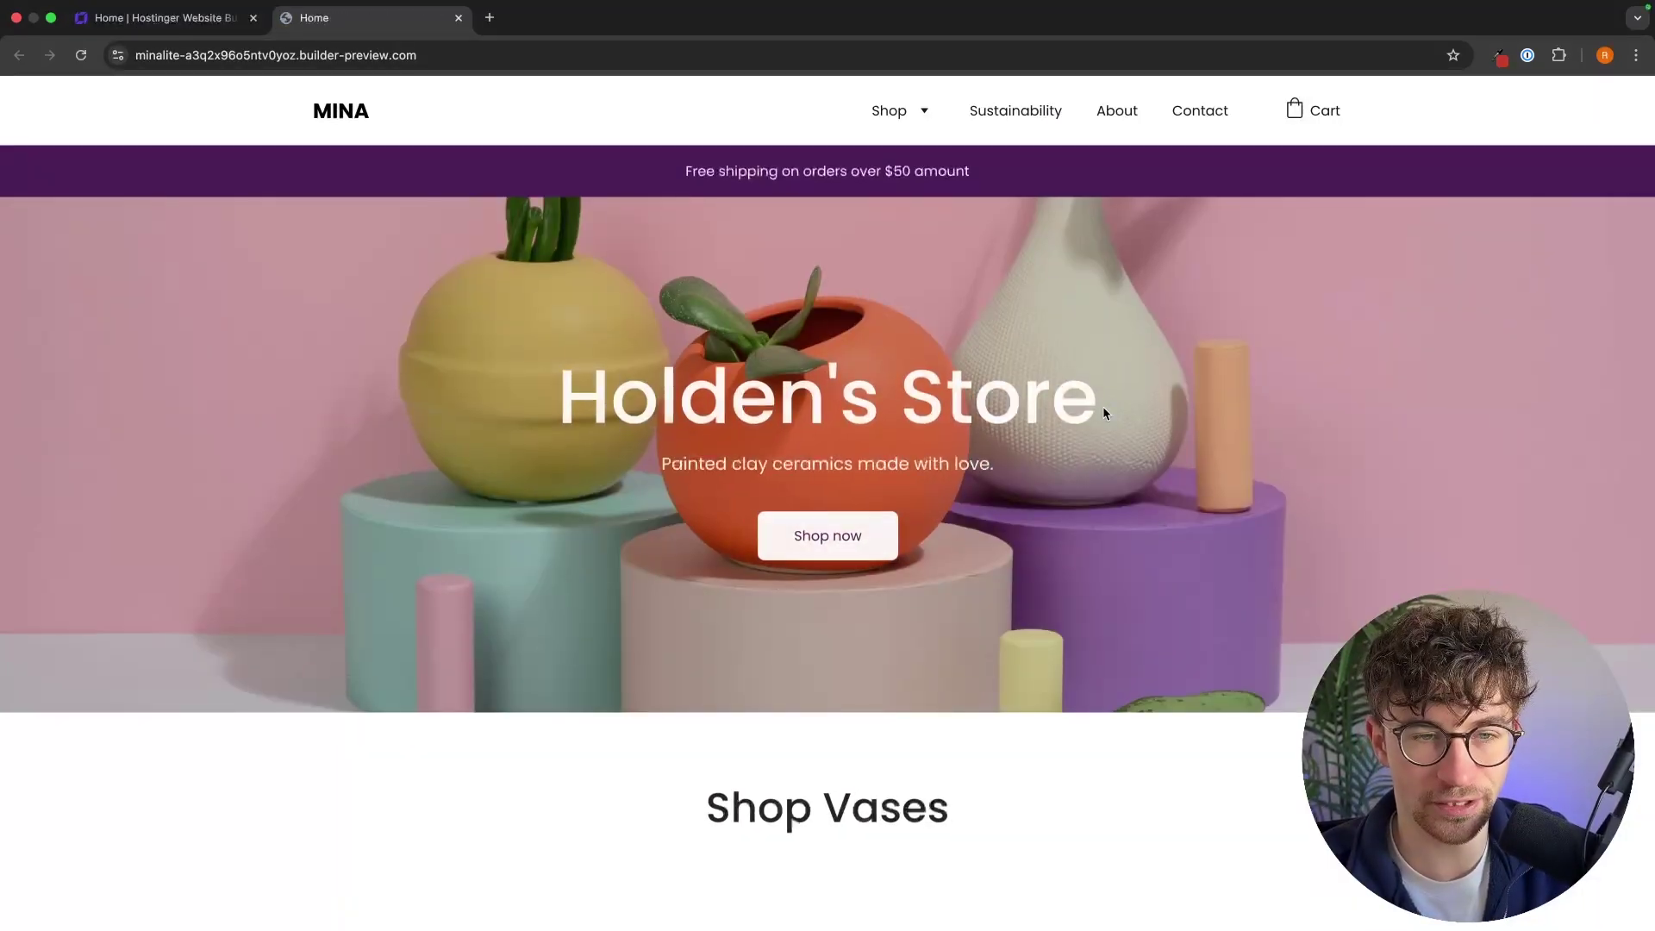
- Open the all-products page of the live store and add one 'Binocular' Vase to the shopping bag
scroll(1101, 543, "down", 3)
left_click(881, 283)
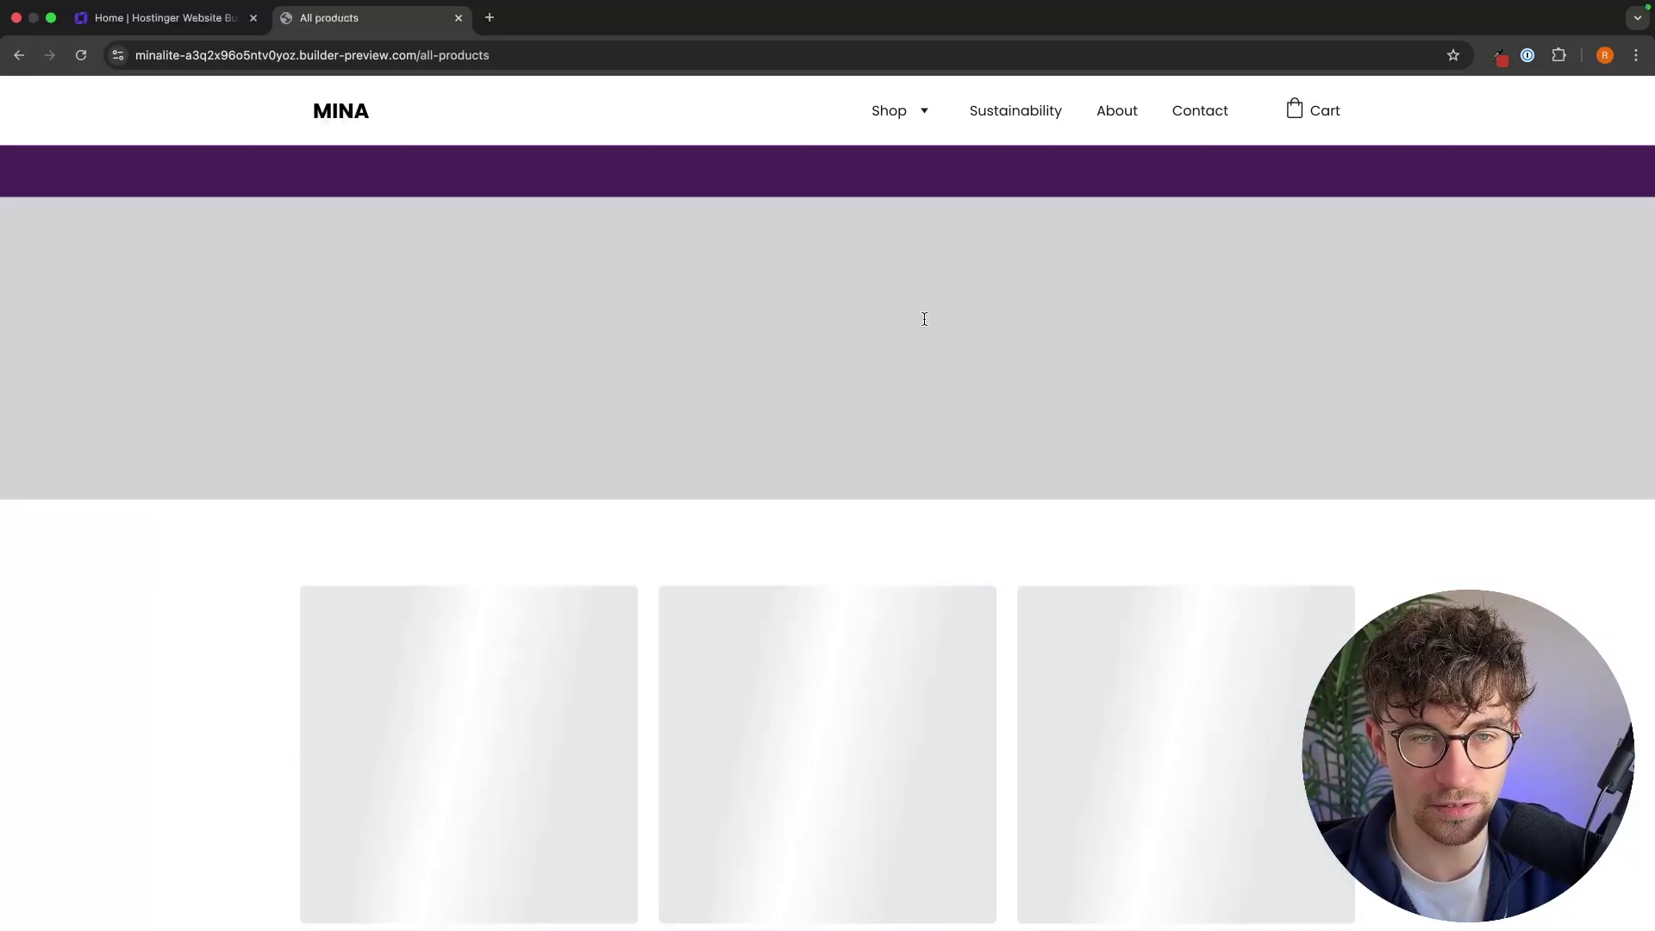
scroll(991, 422, "down", 4)
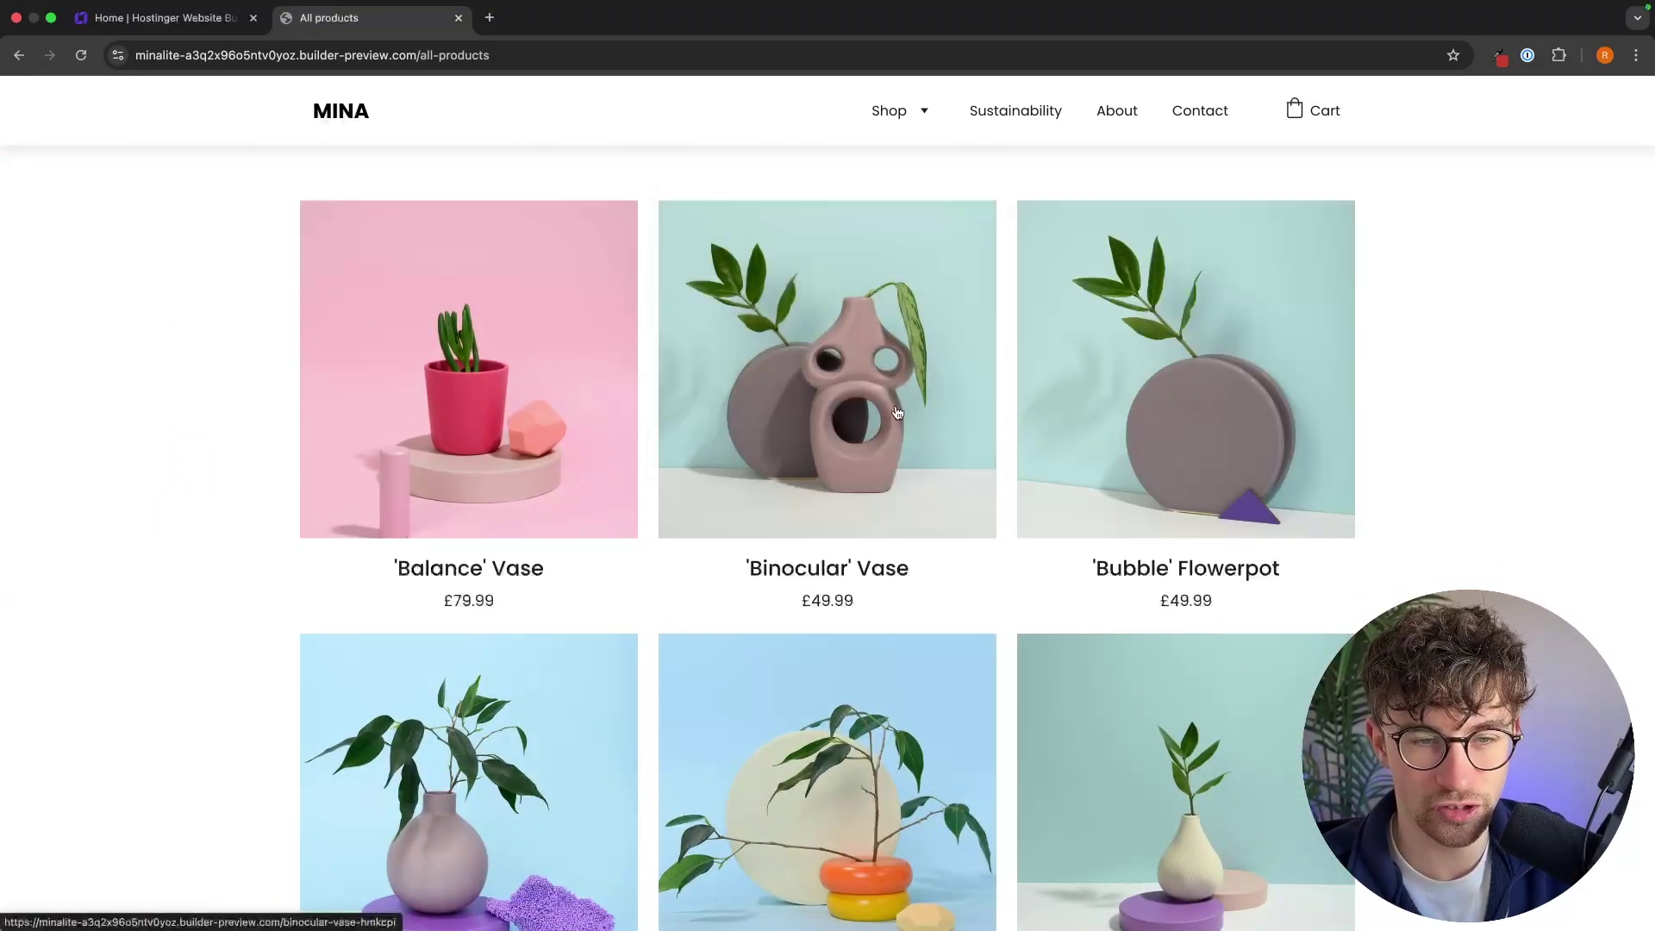
left_click(917, 586)
left_click(975, 437)
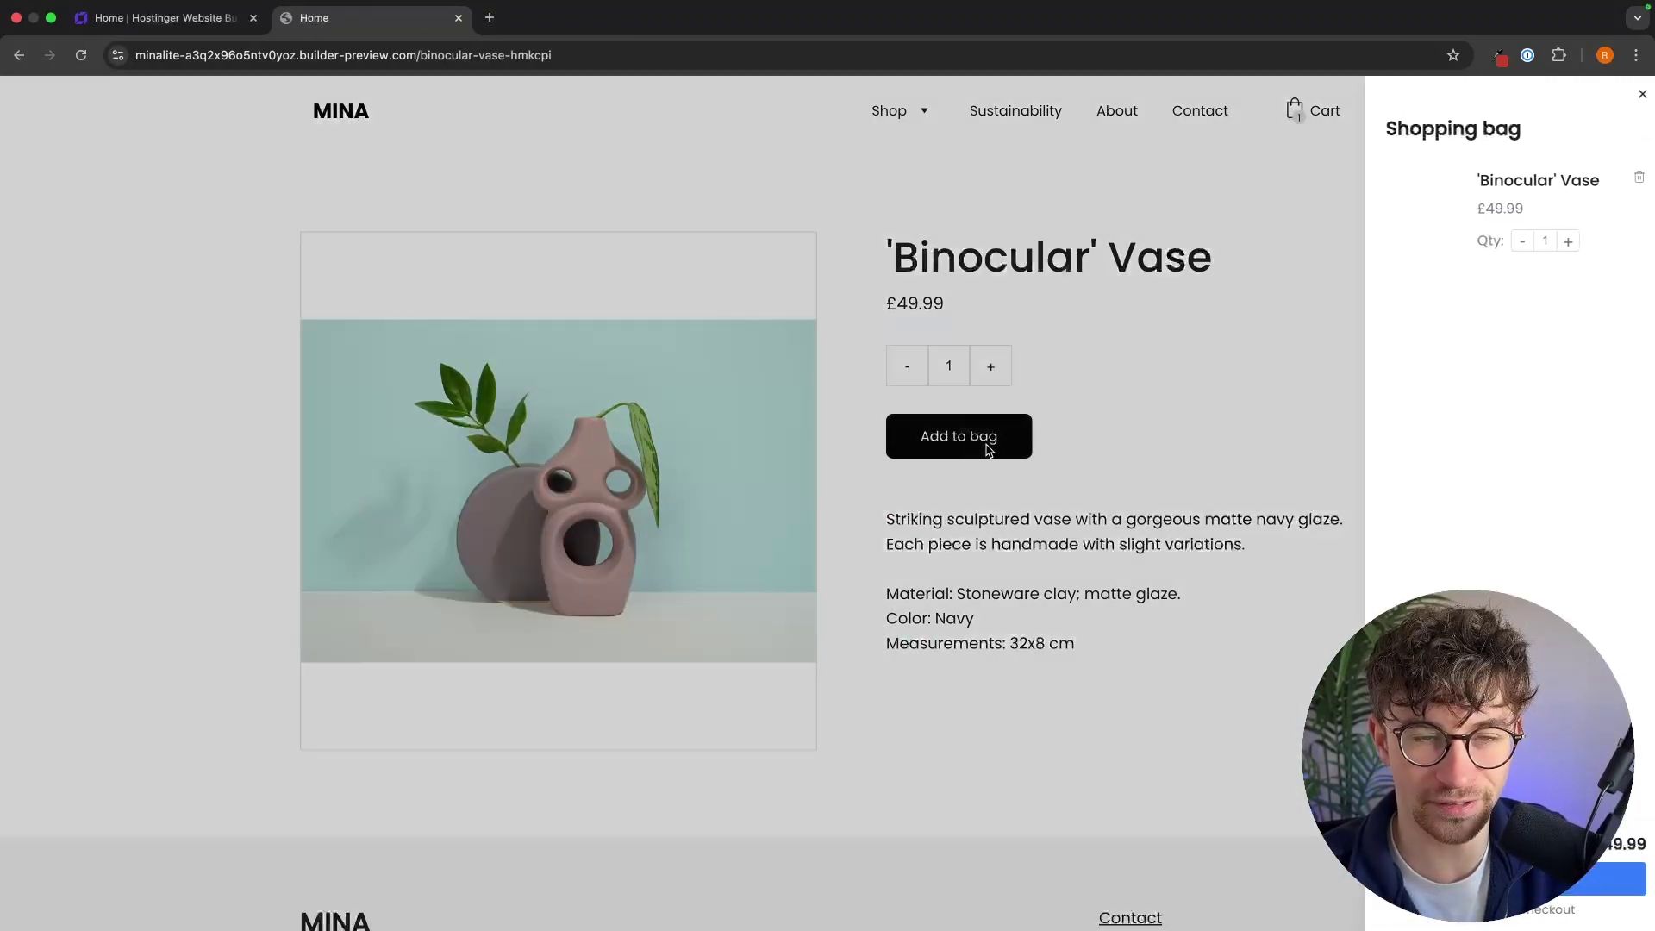